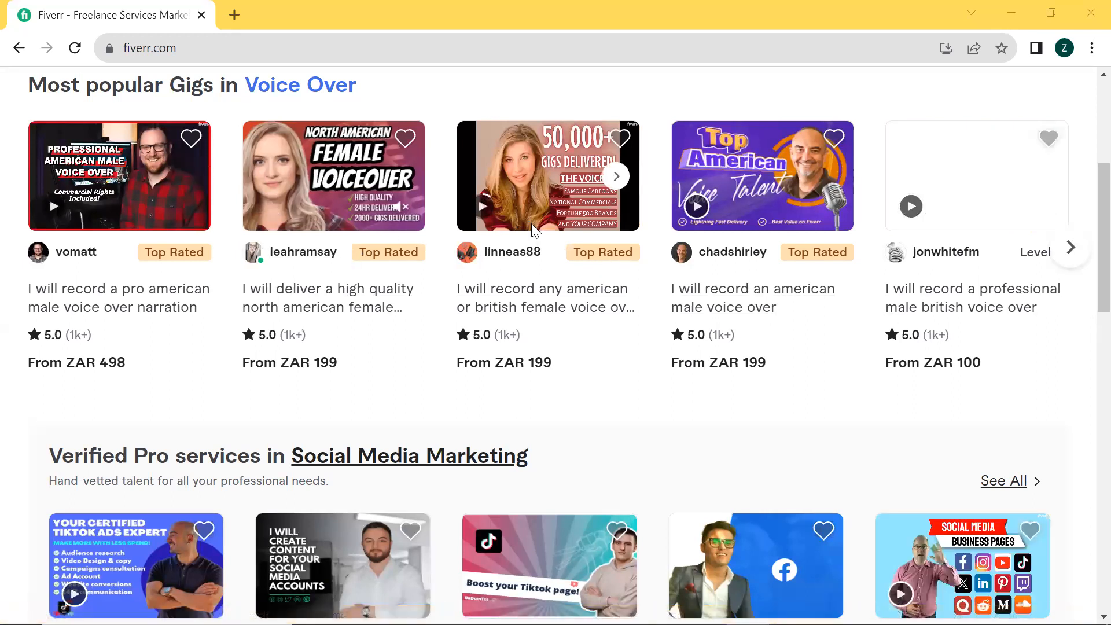
pyautogui.scroll(-6, 608, 269)
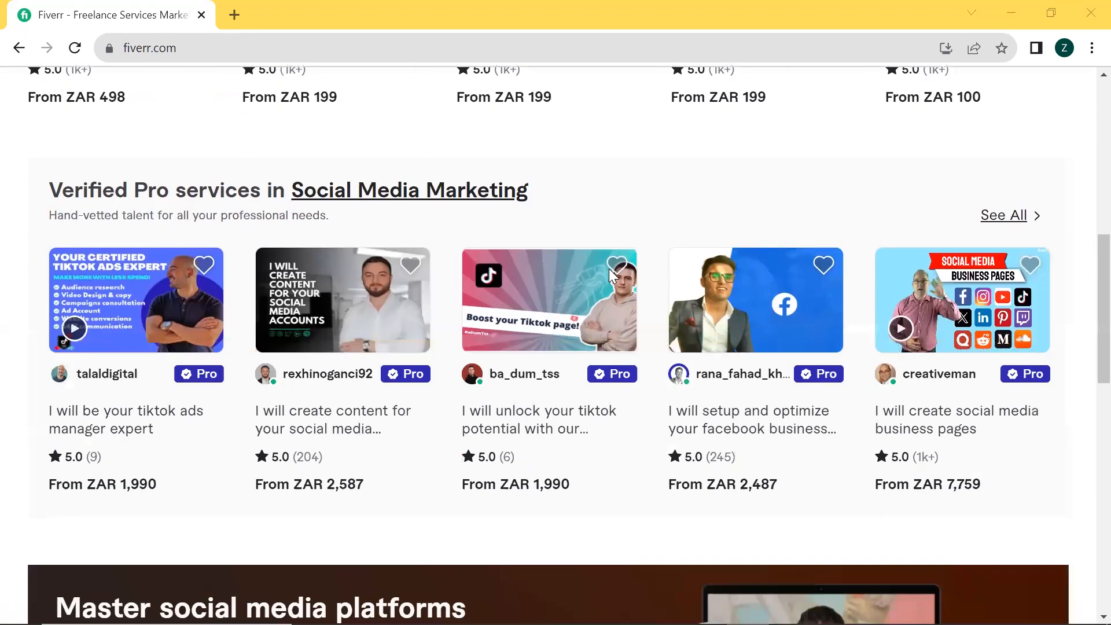
pyautogui.scroll(3, 237, 293)
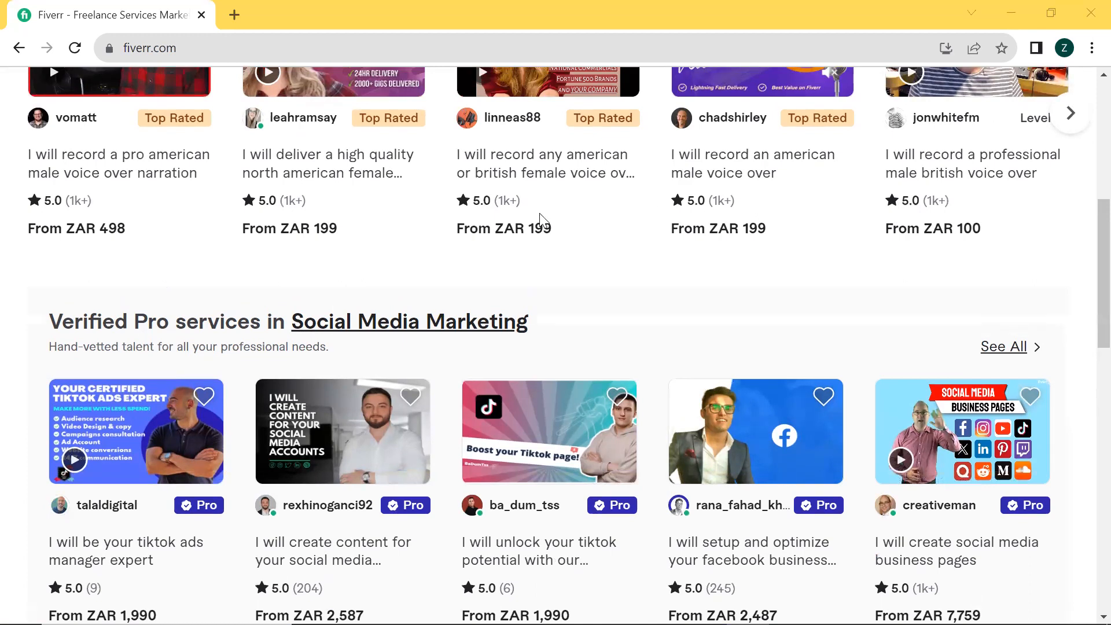
pyautogui.scroll(-6, 537, 266)
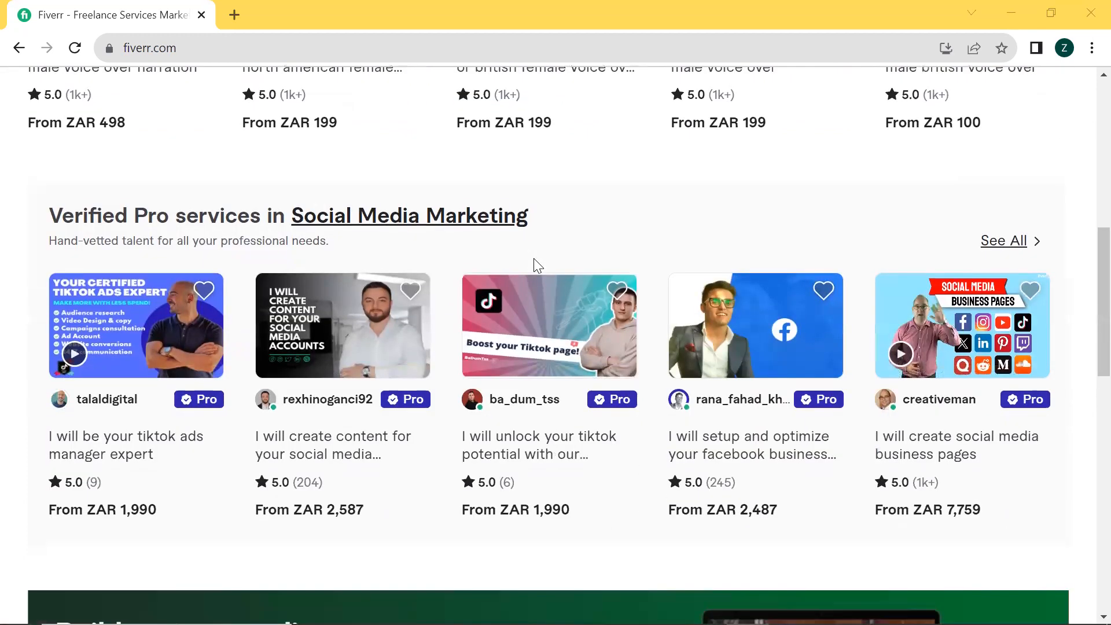
pyautogui.scroll(7, 537, 266)
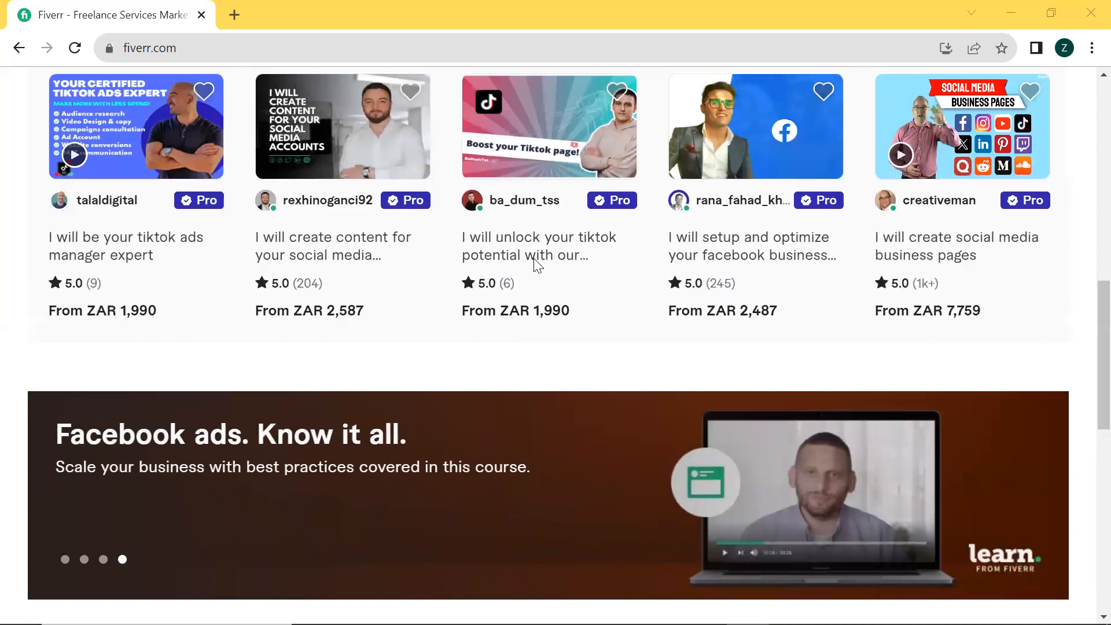
pyautogui.scroll(7, 660, 247)
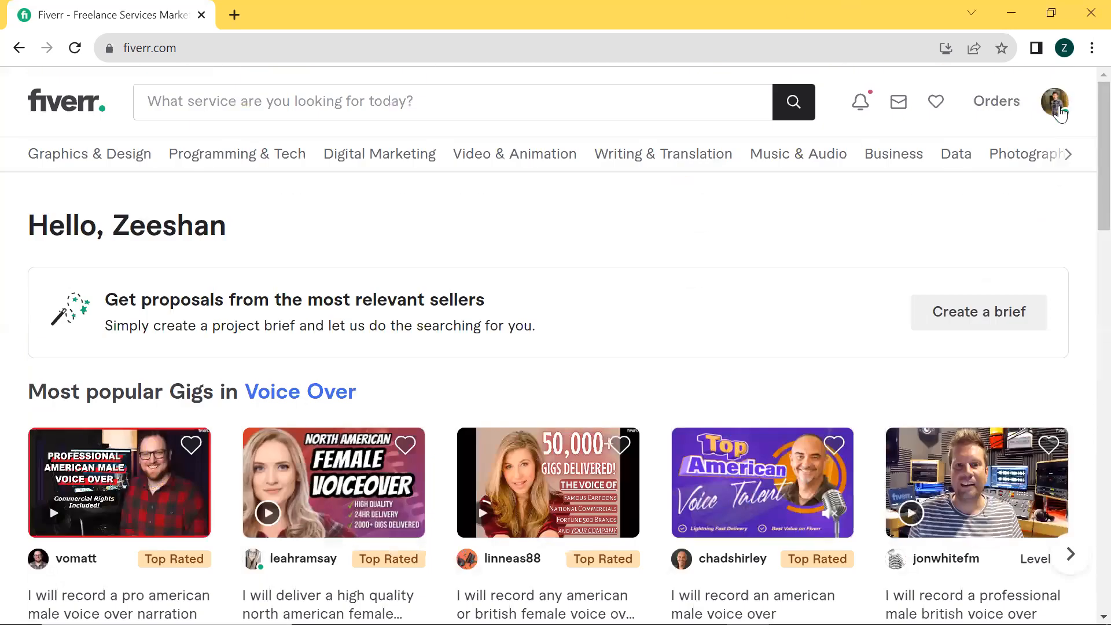
# Open the account's own profile page and look over its profile card
pyautogui.click(1056, 110)
pyautogui.click(927, 150)
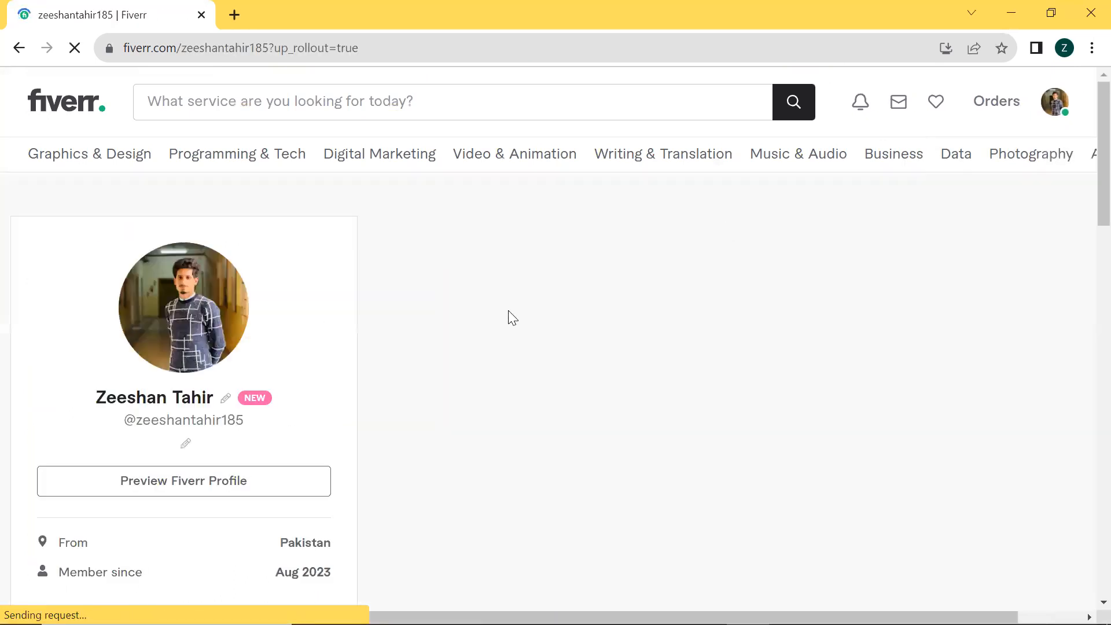
pyautogui.scroll(-10, 509, 317)
pyautogui.scroll(5, 352, 425)
pyautogui.scroll(6, 223, 367)
pyautogui.scroll(-2, 210, 181)
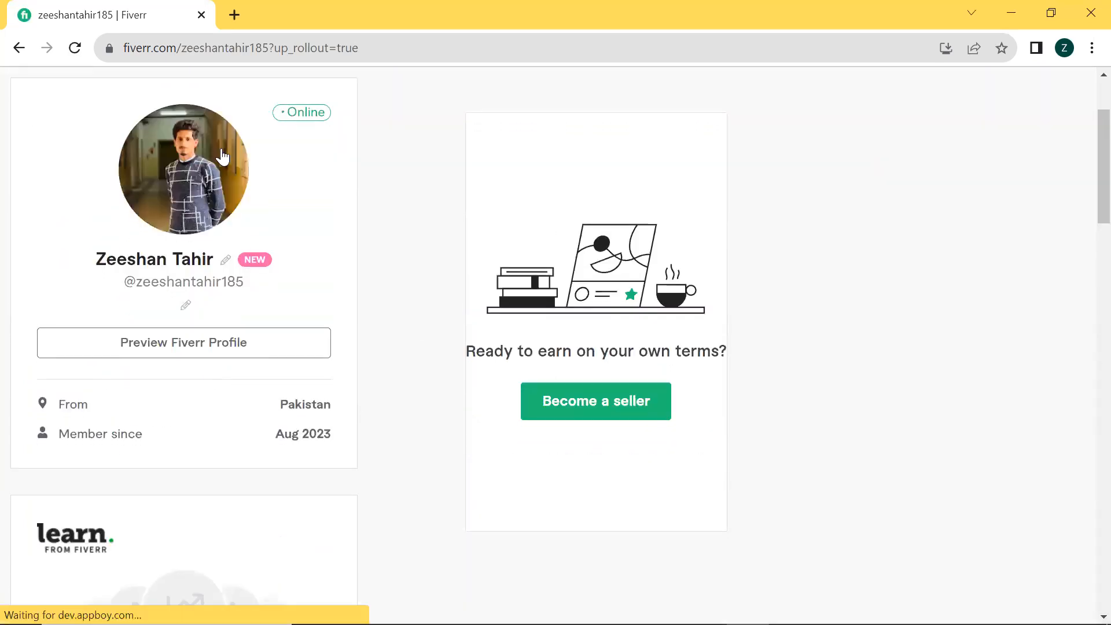
# Check the options for changing the profile picture and display name on the profile card
pyautogui.moveTo(158, 157)
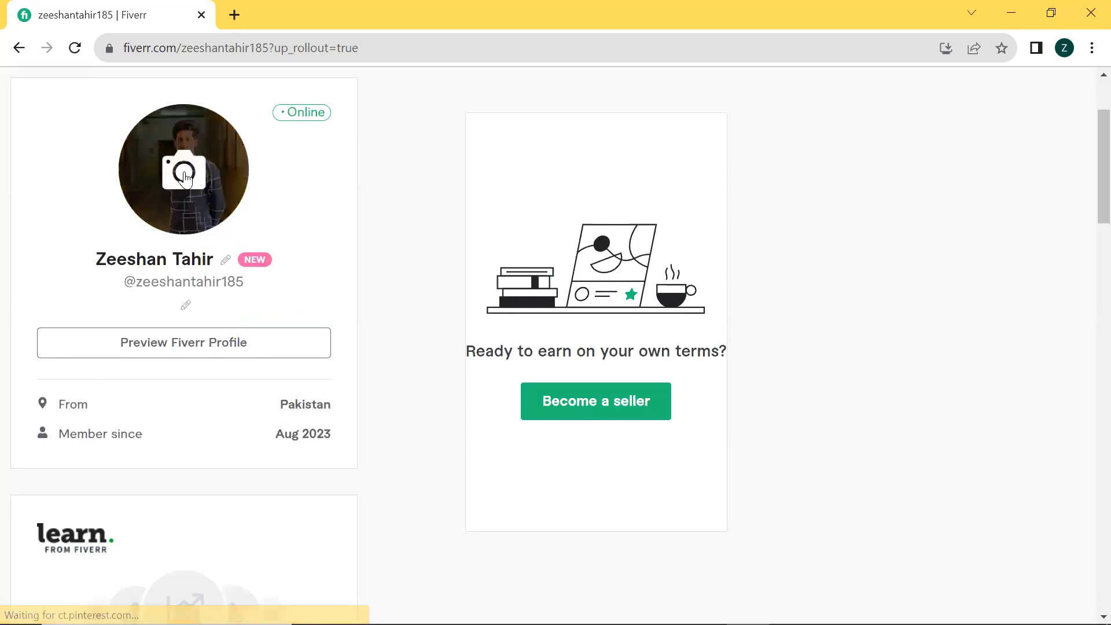
pyautogui.click(185, 173)
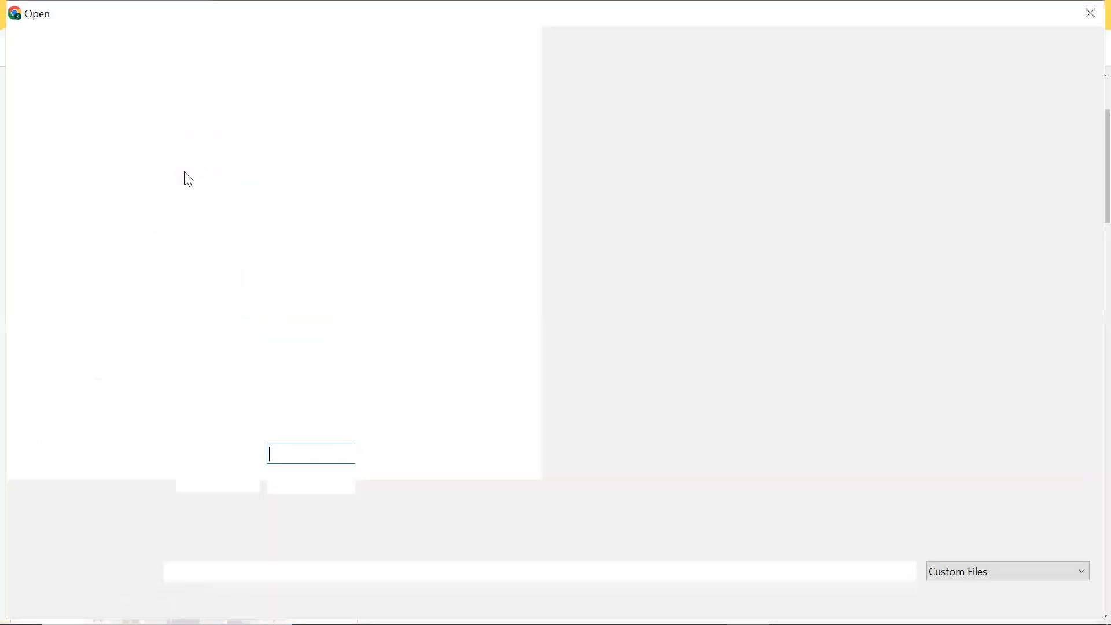
pyautogui.click(1089, 9)
pyautogui.scroll(-1, 201, 282)
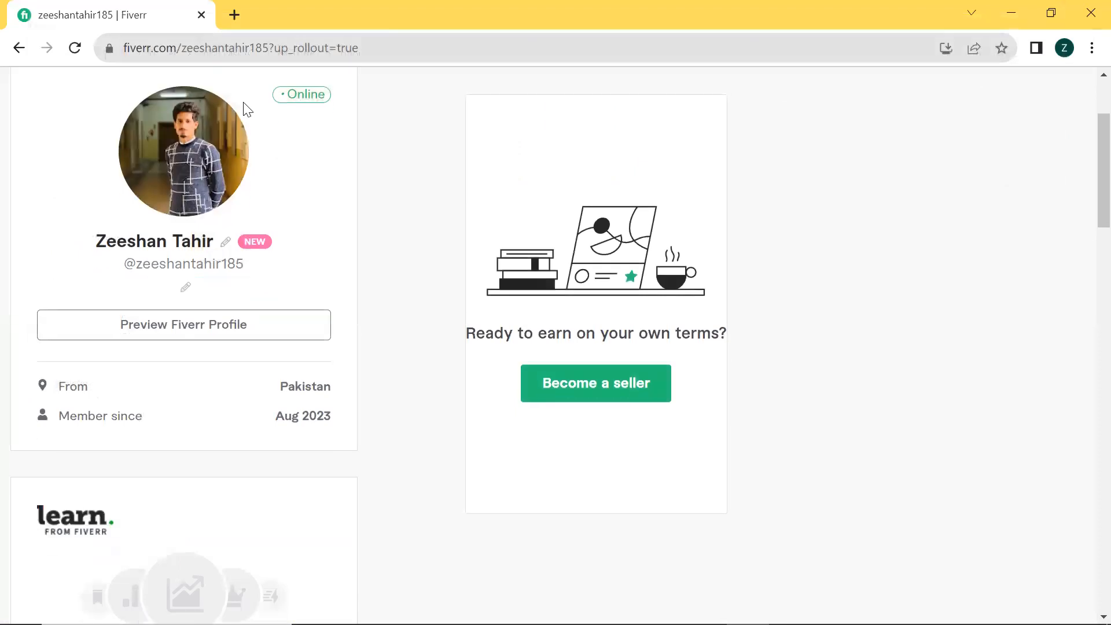
pyautogui.moveTo(227, 199)
pyautogui.scroll(-1, 237, 243)
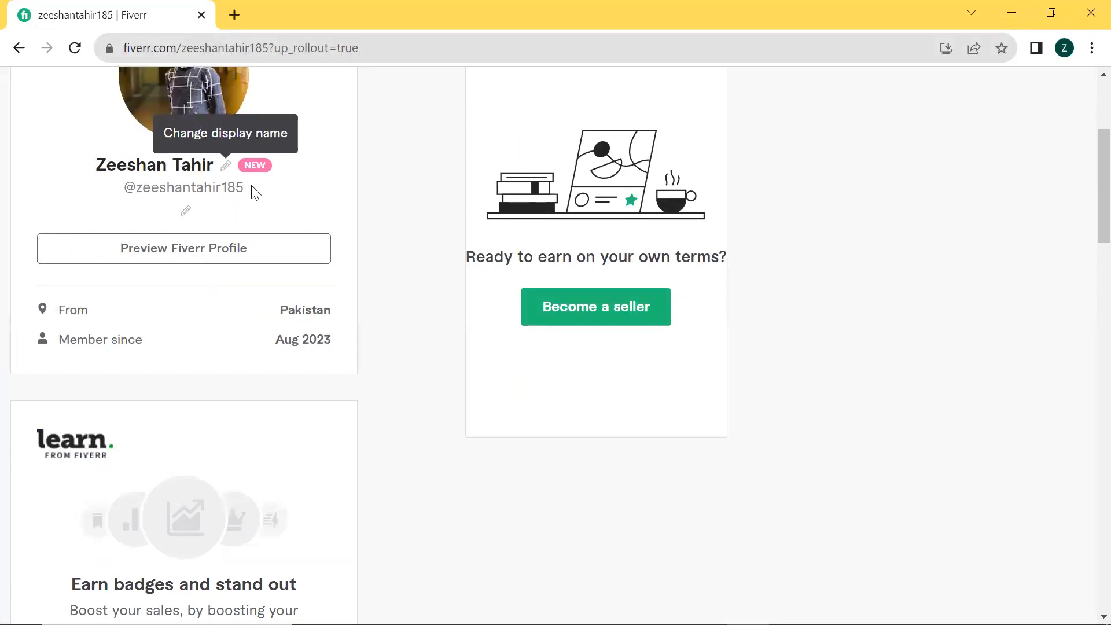
pyautogui.hscroll(-5, 149, 160)
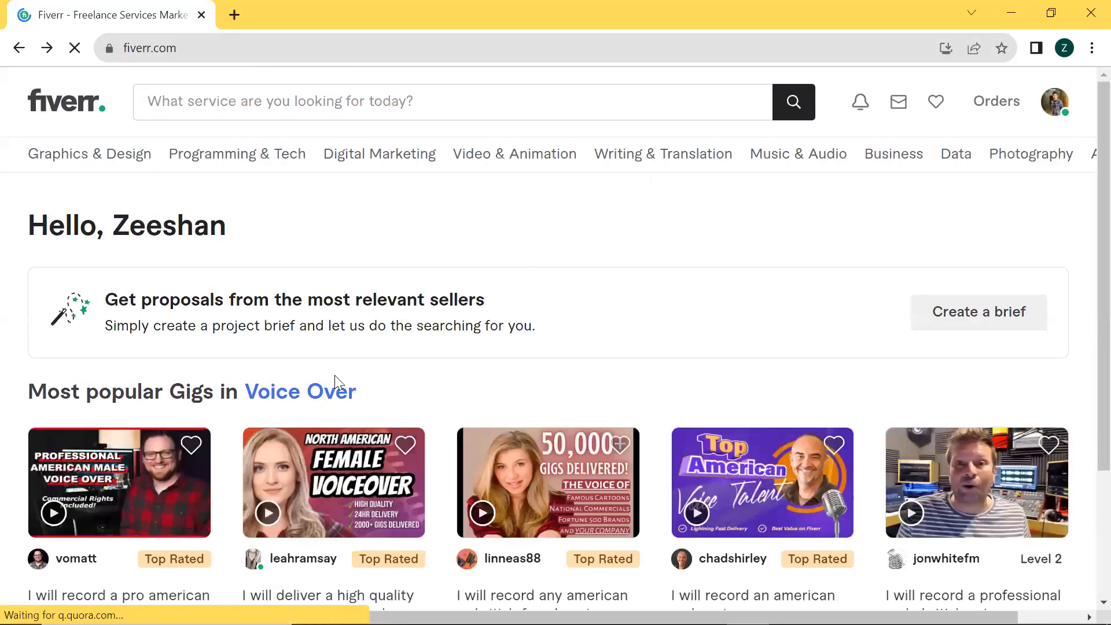
pyautogui.scroll(-5, 285, 372)
pyautogui.moveTo(97, 278); pyautogui.dragTo(200, 302)
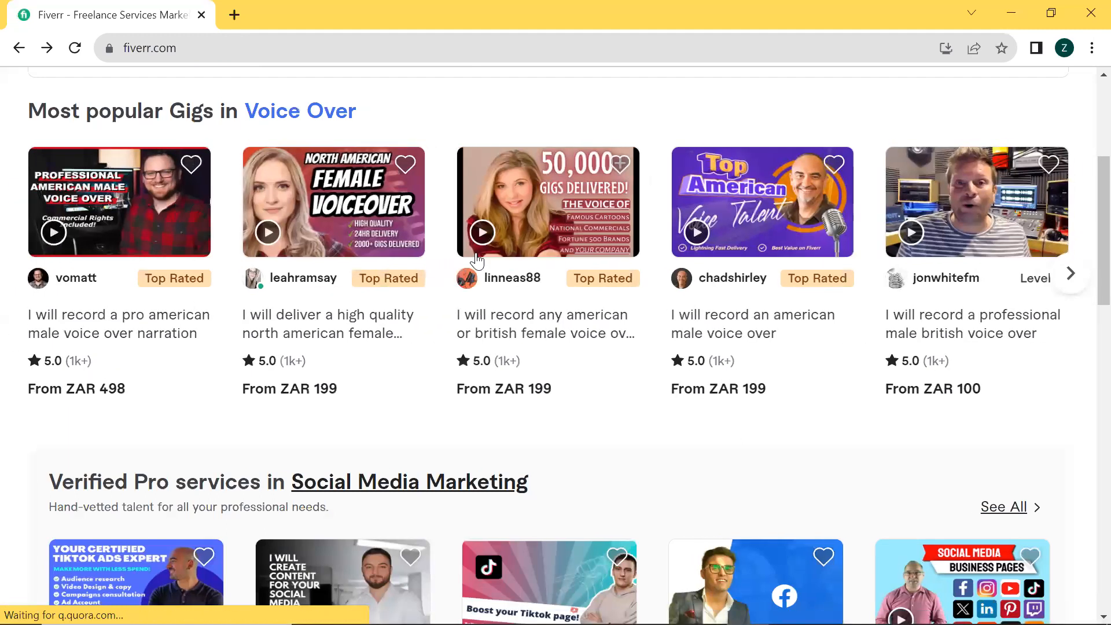
pyautogui.hscroll(5, 561, 240)
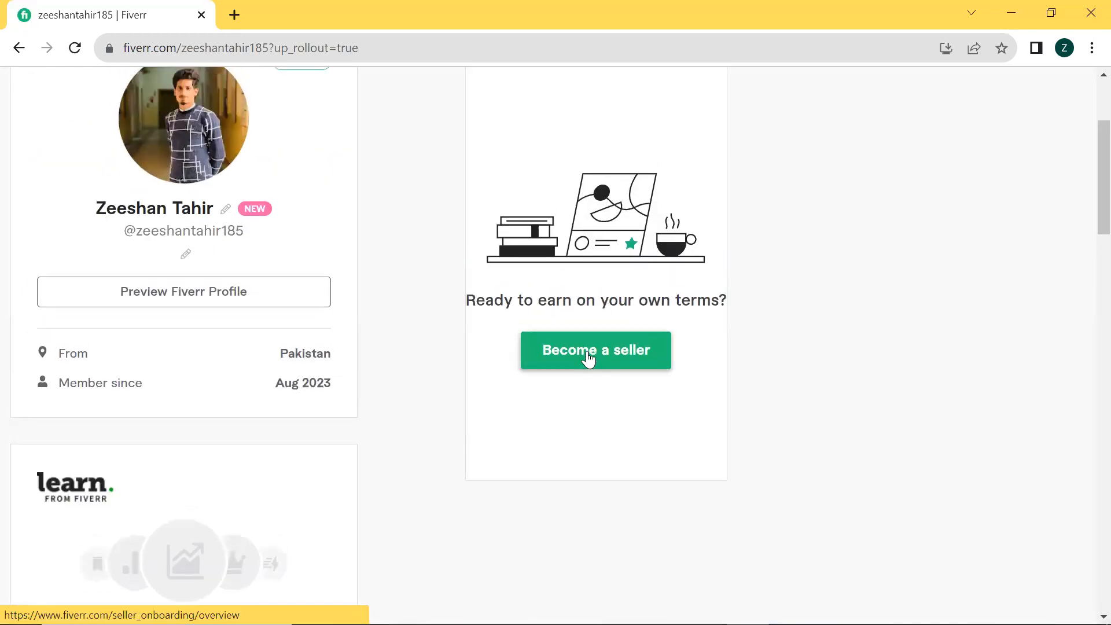
# Start becoming a seller from the profile page and proceed through the onboarding overview, successful-profile tips and things-to-avoid pages
pyautogui.click(589, 358)
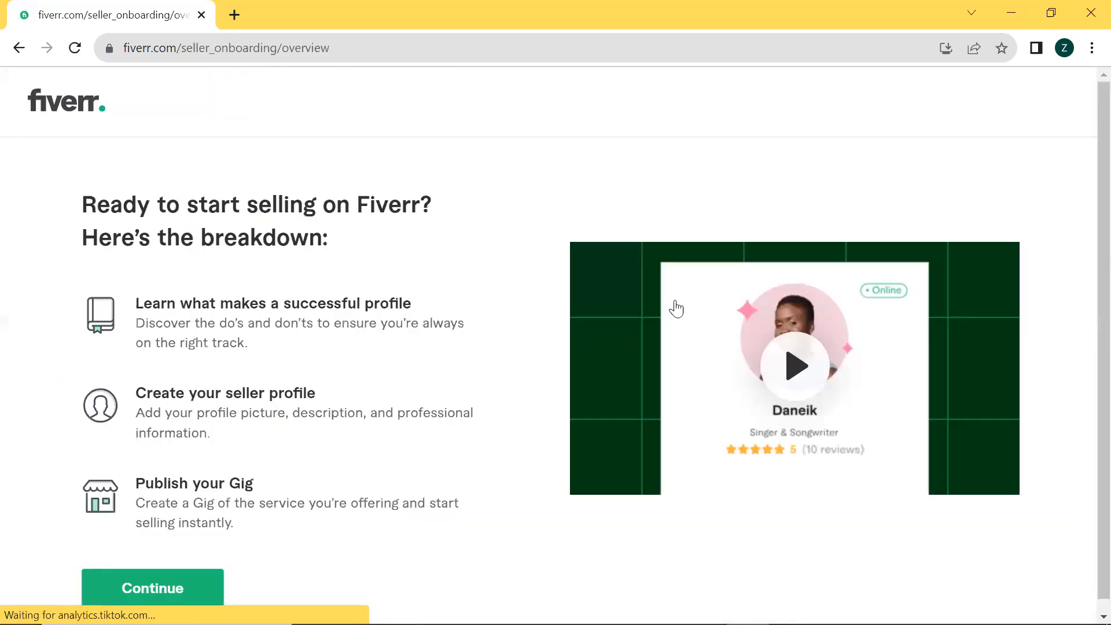
pyautogui.scroll(-1, 649, 337)
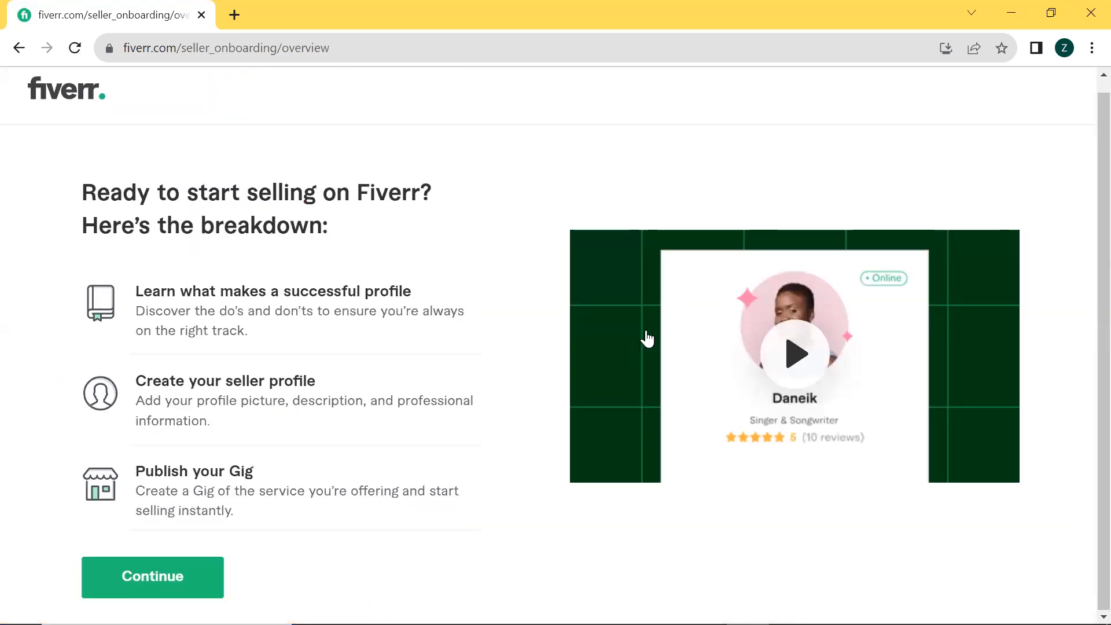
pyautogui.click(150, 545)
pyautogui.scroll(-1, 747, 315)
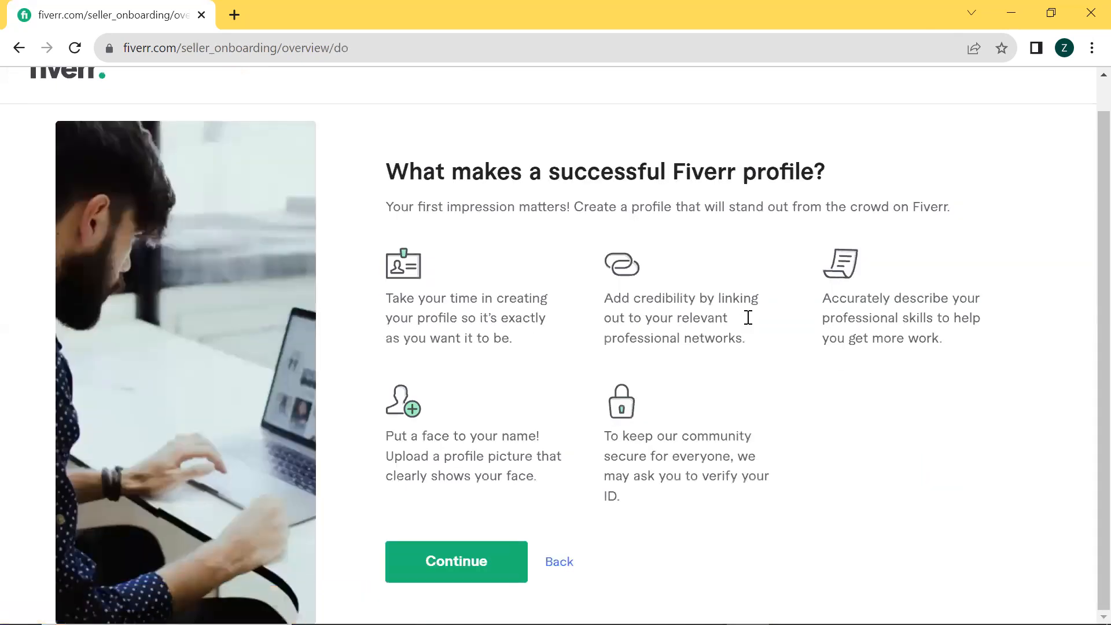
pyautogui.click(464, 552)
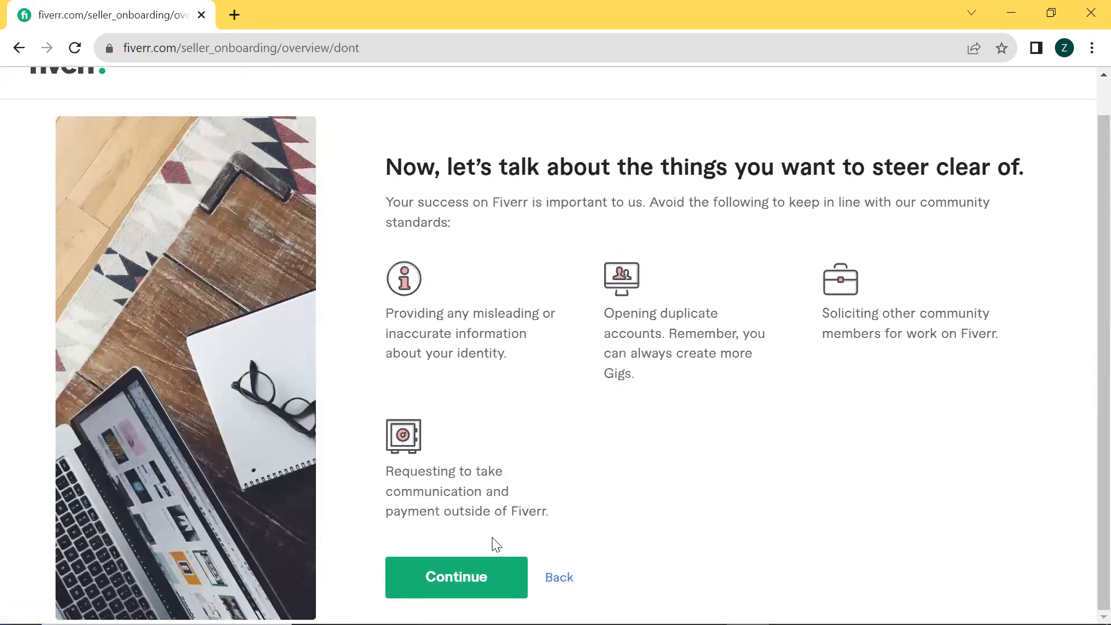
pyautogui.click(467, 580)
# Review the prefilled Personal Info and Professional Info stages and continue past both without editing them
pyautogui.scroll(-15, 442, 392)
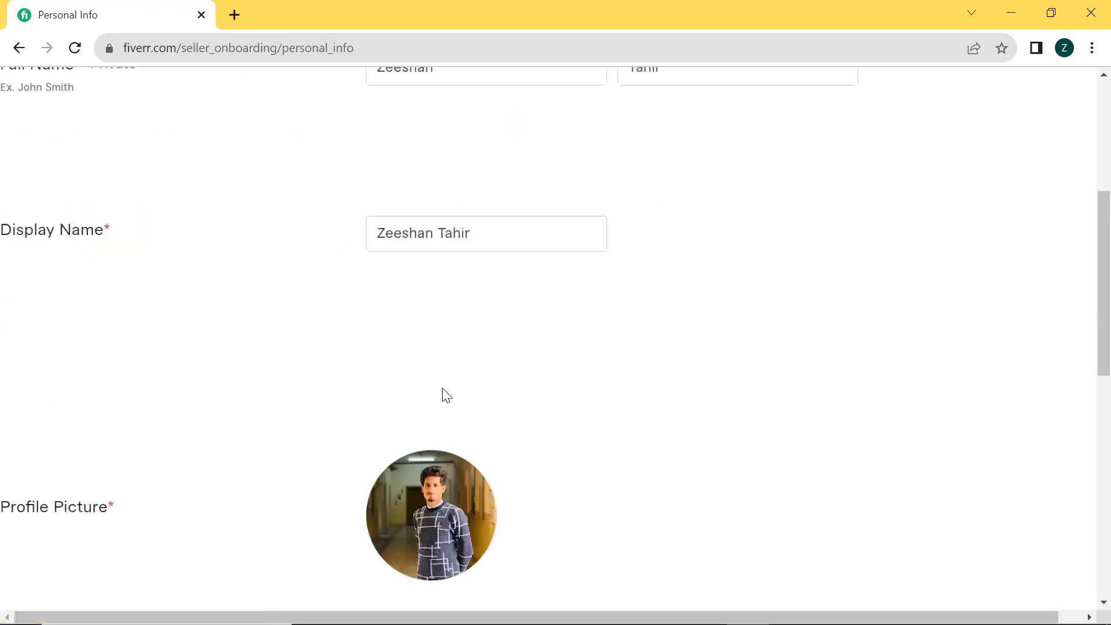
pyautogui.click(1030, 546)
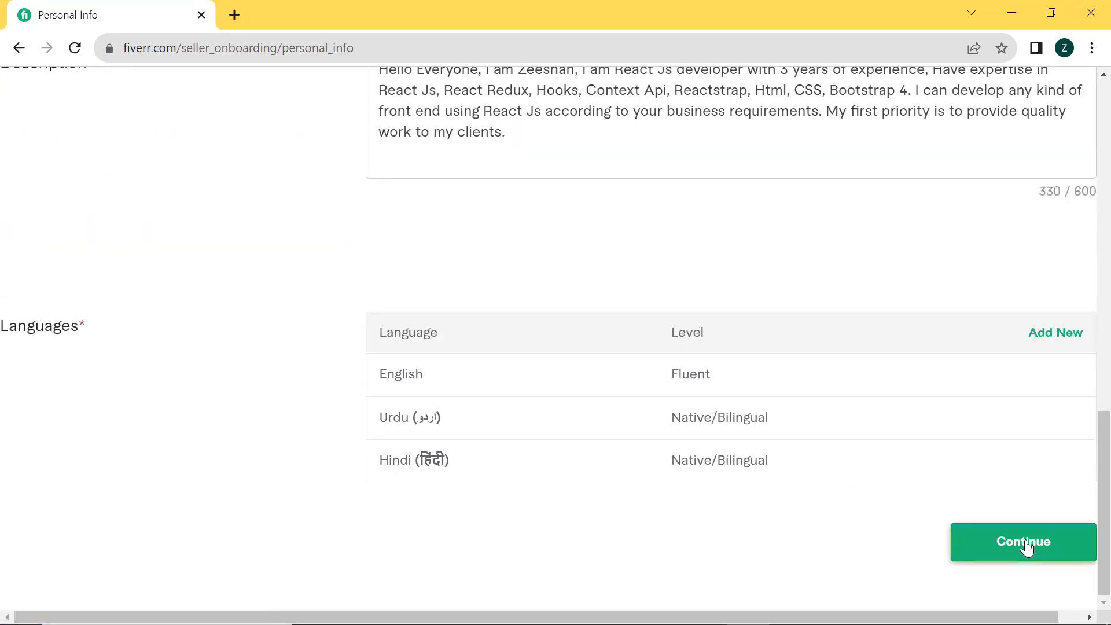
pyautogui.scroll(-15, 1044, 325)
pyautogui.scroll(-6, 992, 504)
pyautogui.click(978, 549)
# Continue past Linked Accounts without connecting Facebook, and finish Account Security to reach the new gig's Overview form
pyautogui.scroll(-1, 590, 454)
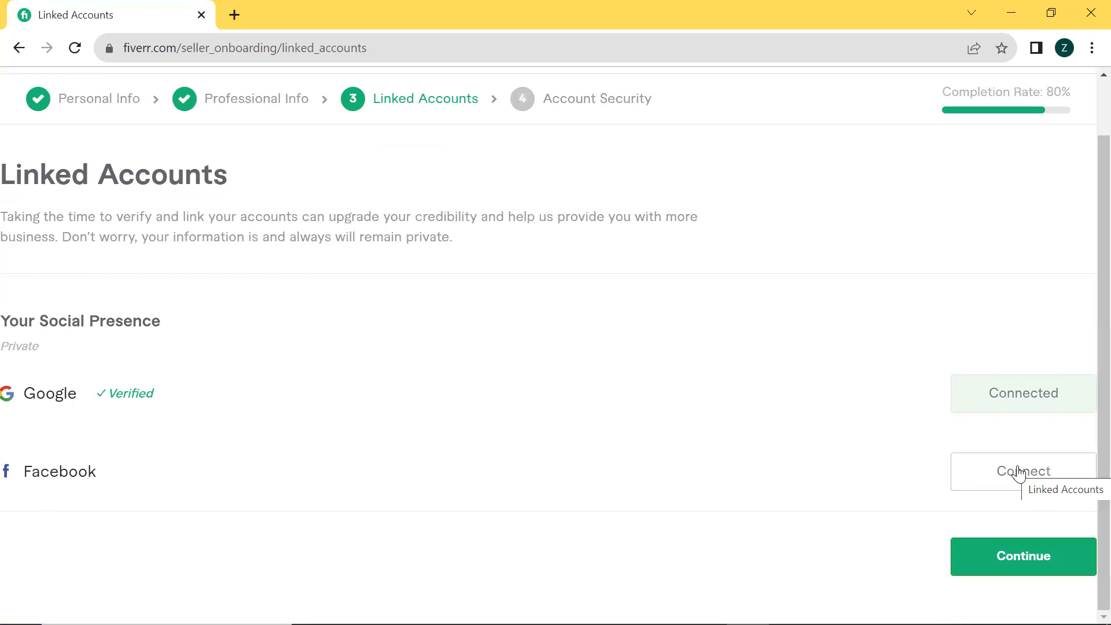
pyautogui.click(993, 575)
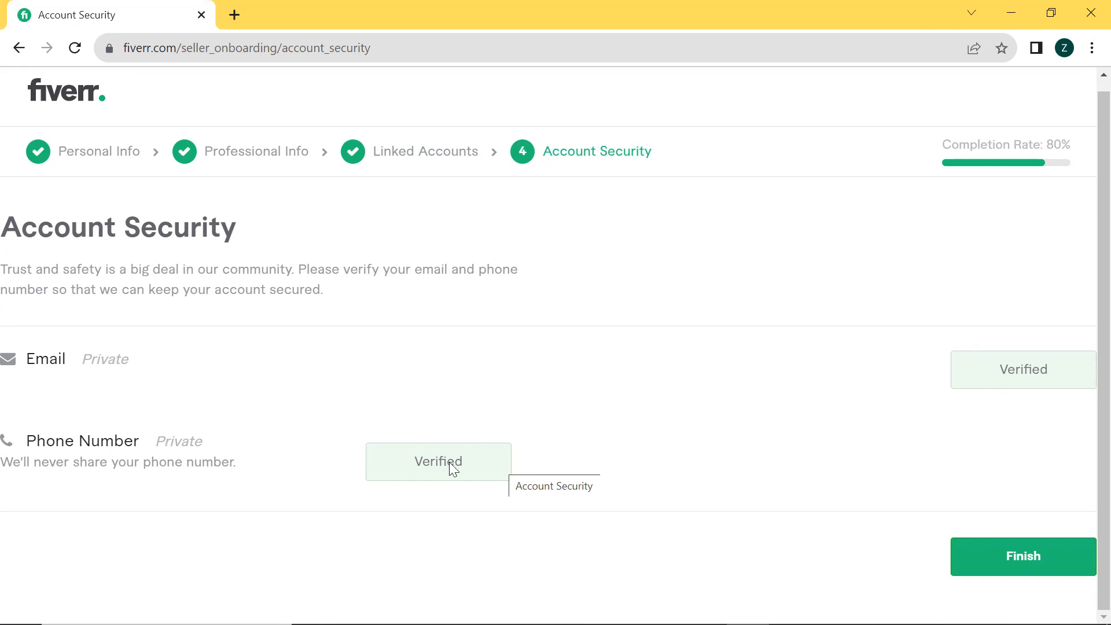
pyautogui.click(1014, 555)
pyautogui.click(549, 339)
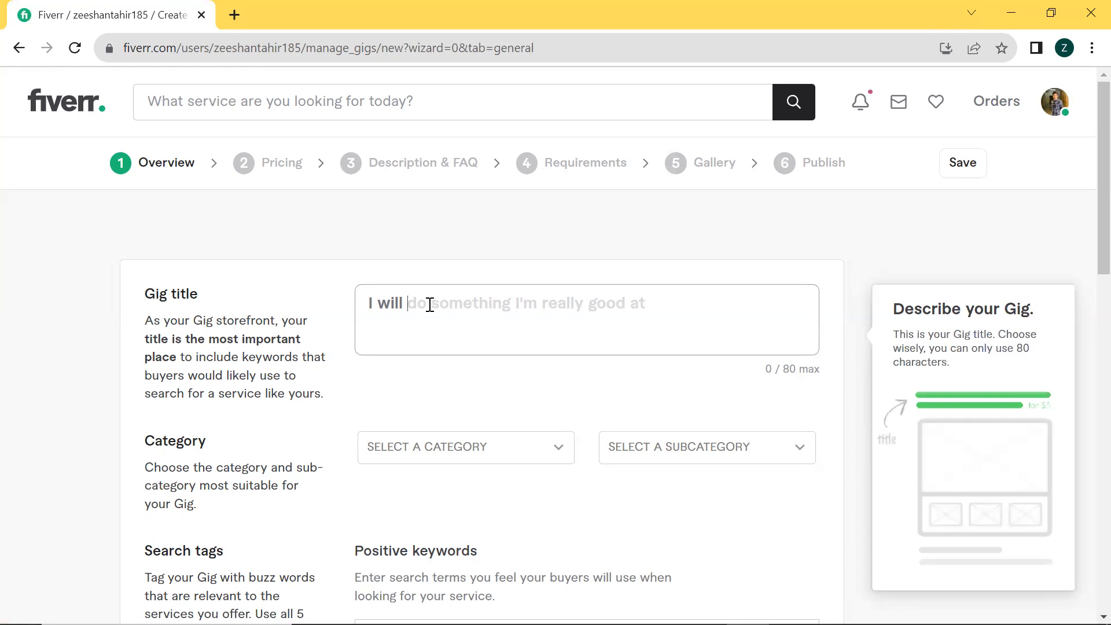
# Open Fiverr in a second browser tab using the earlier "fiverr" search, keeping the gig form open
pyautogui.click(234, 16)
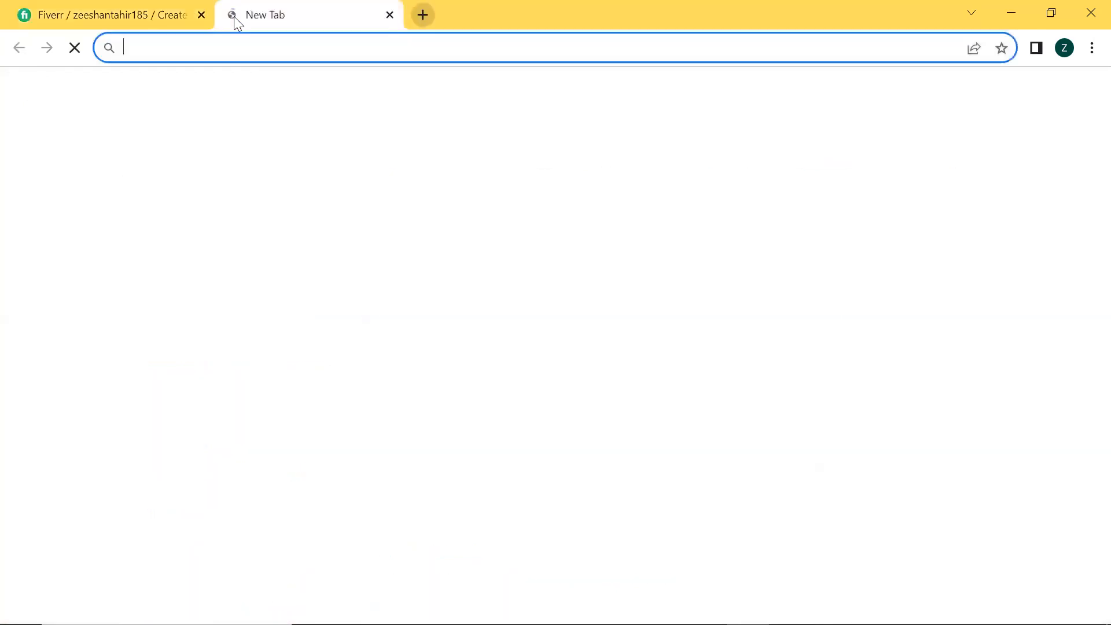
pyautogui.click(242, 45)
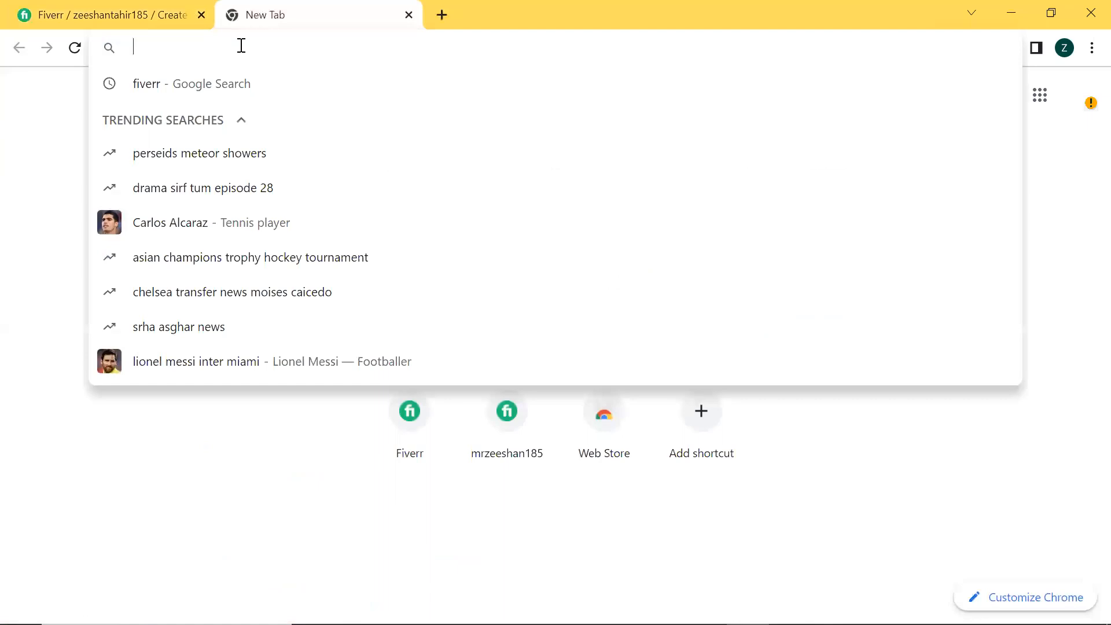
pyautogui.click(209, 84)
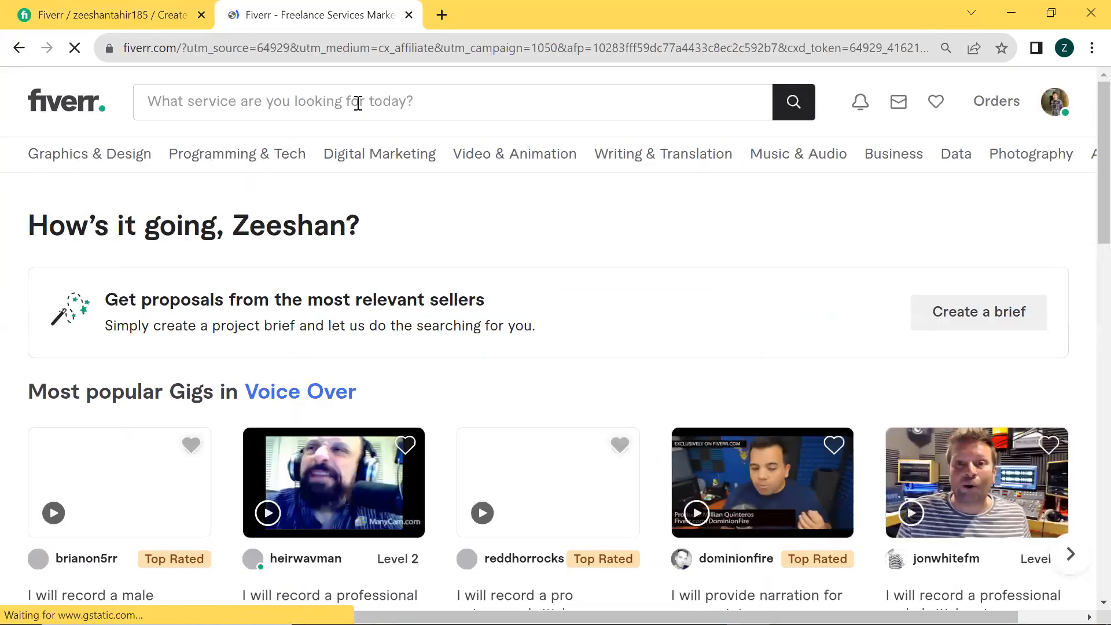
# Search the services for "react js developer" and glance over the results
pyautogui.write('re')
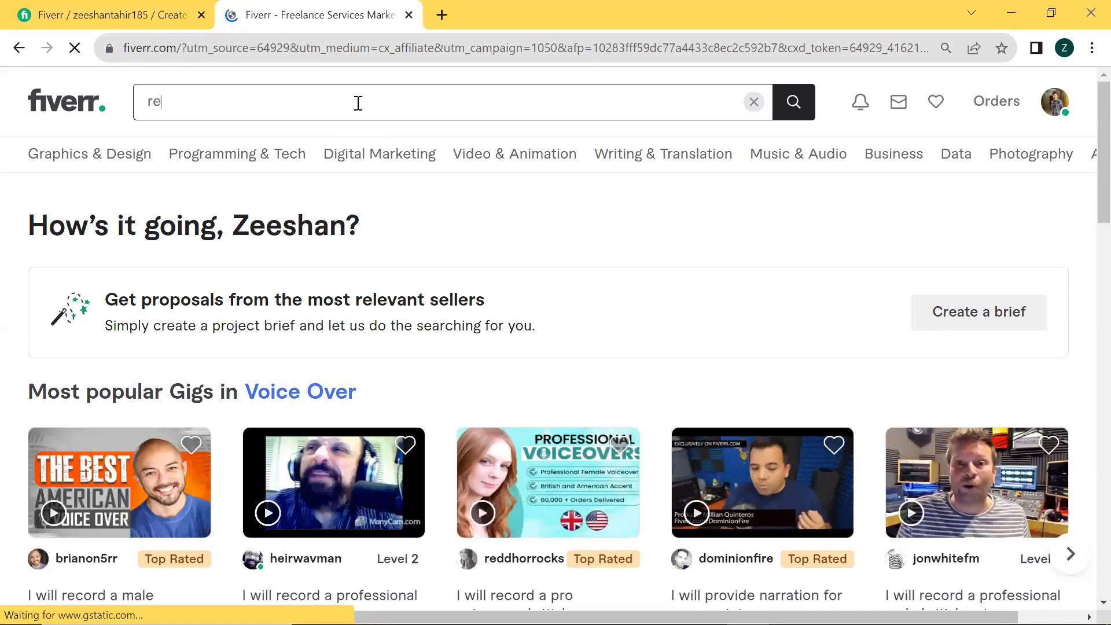
pyautogui.write('act js developer')
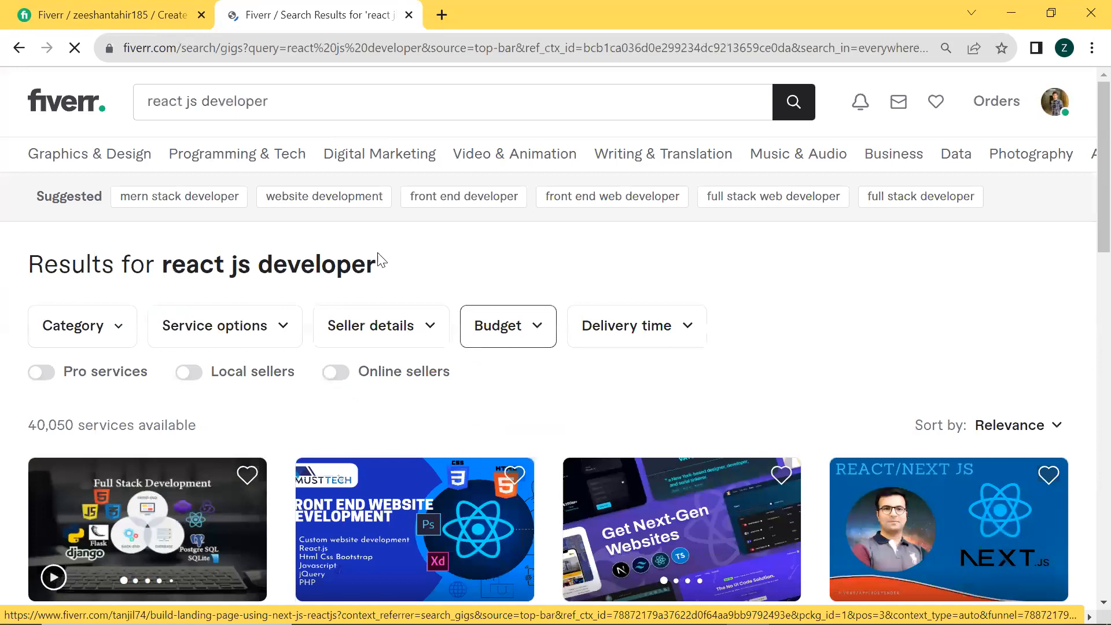
pyautogui.scroll(-6, 338, 373)
pyautogui.scroll(6, 337, 377)
# Limit the results to online sellers and browse the titles, ratings and prices of the listed gigs
pyautogui.click(336, 373)
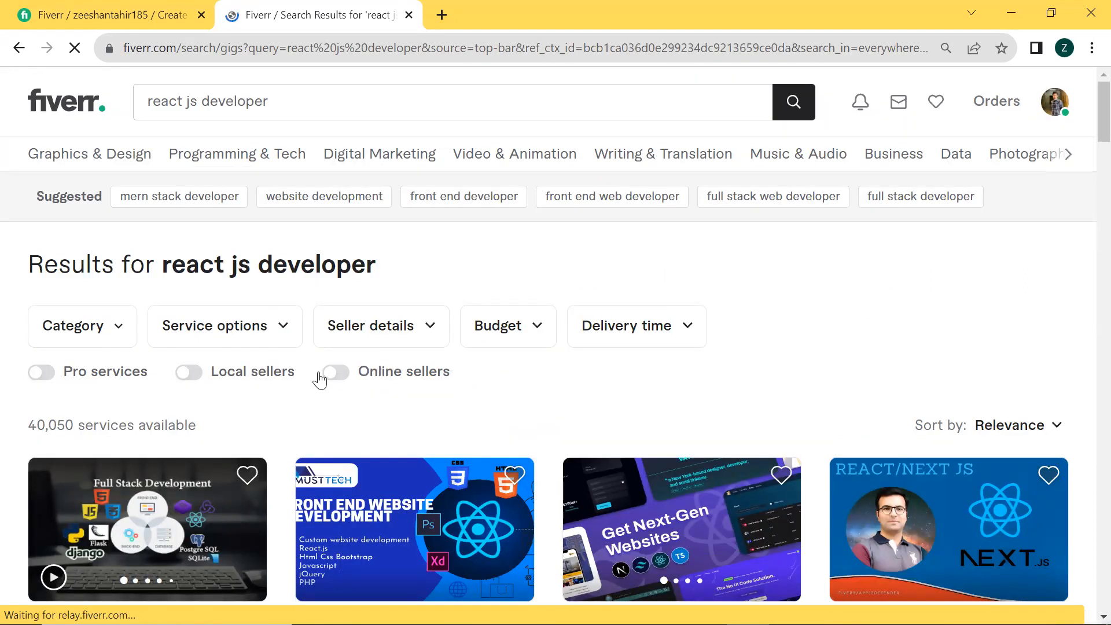
pyautogui.click(335, 375)
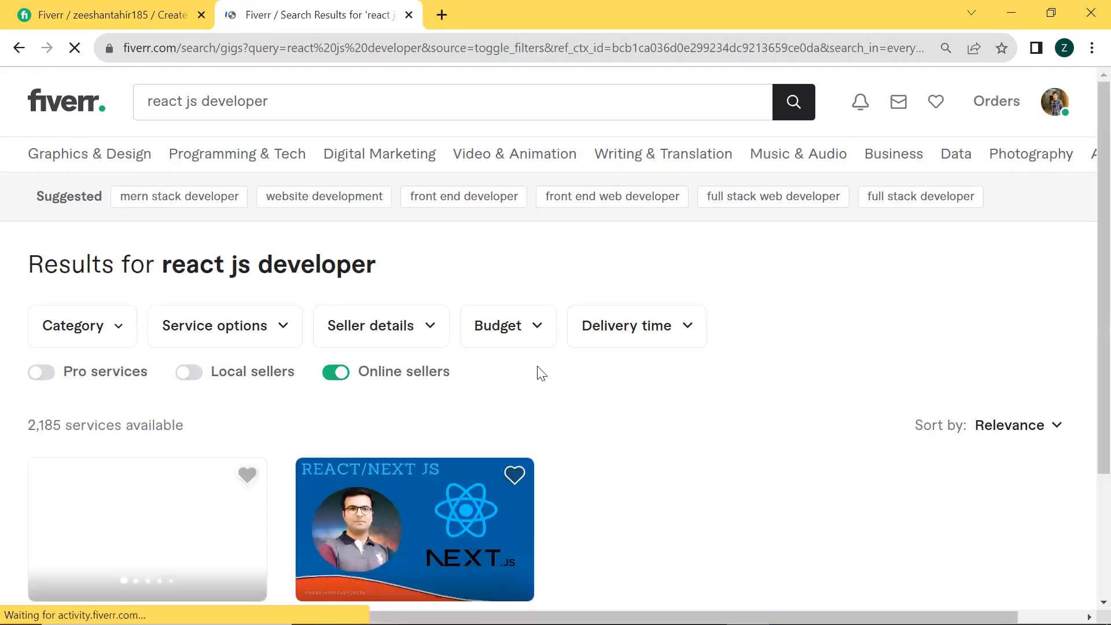
pyautogui.scroll(-5, 538, 372)
pyautogui.scroll(-2, 538, 372)
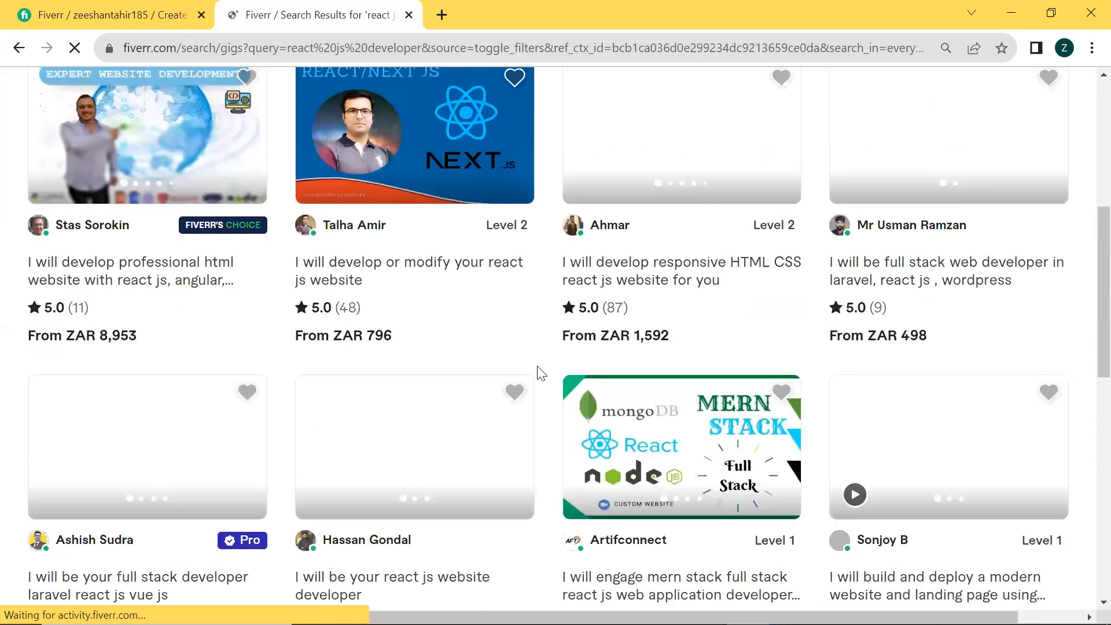
pyautogui.scroll(-4, 538, 372)
pyautogui.scroll(-2, 538, 368)
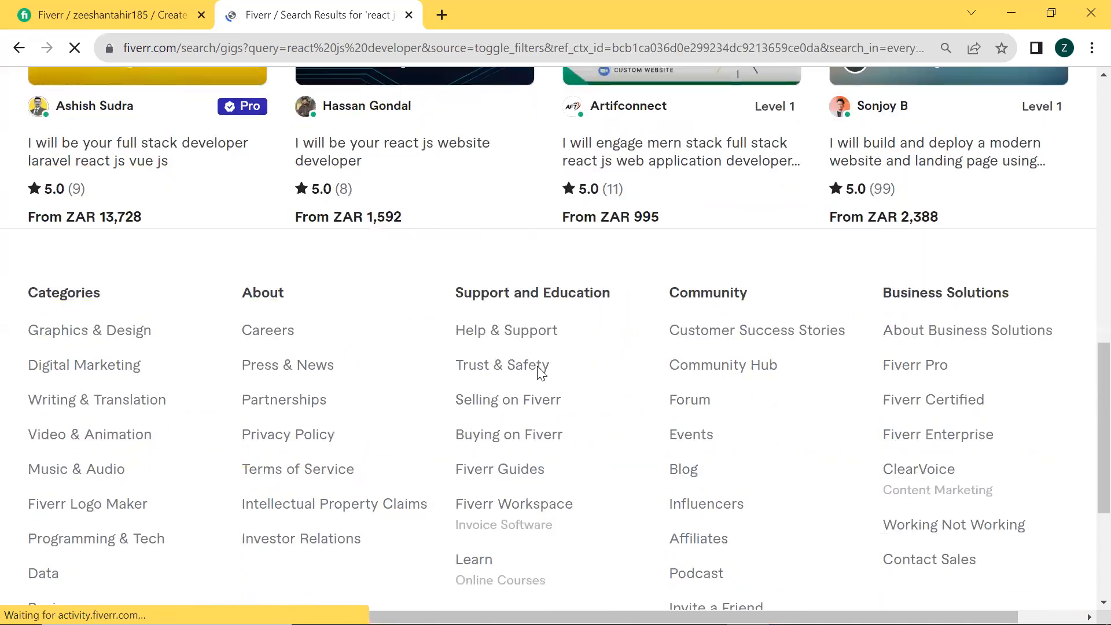
pyautogui.scroll(6, 538, 368)
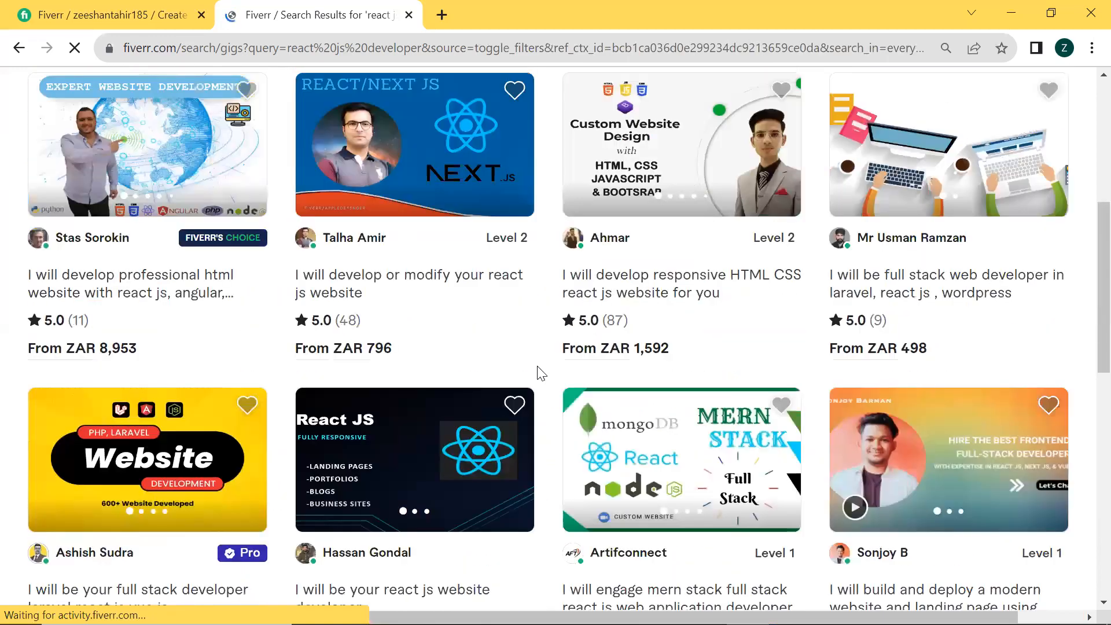
pyautogui.scroll(-3, 538, 370)
pyautogui.scroll(10, 372, 365)
# Remove the online sellers filter and look through the unfiltered react js developer gigs
pyautogui.click(337, 372)
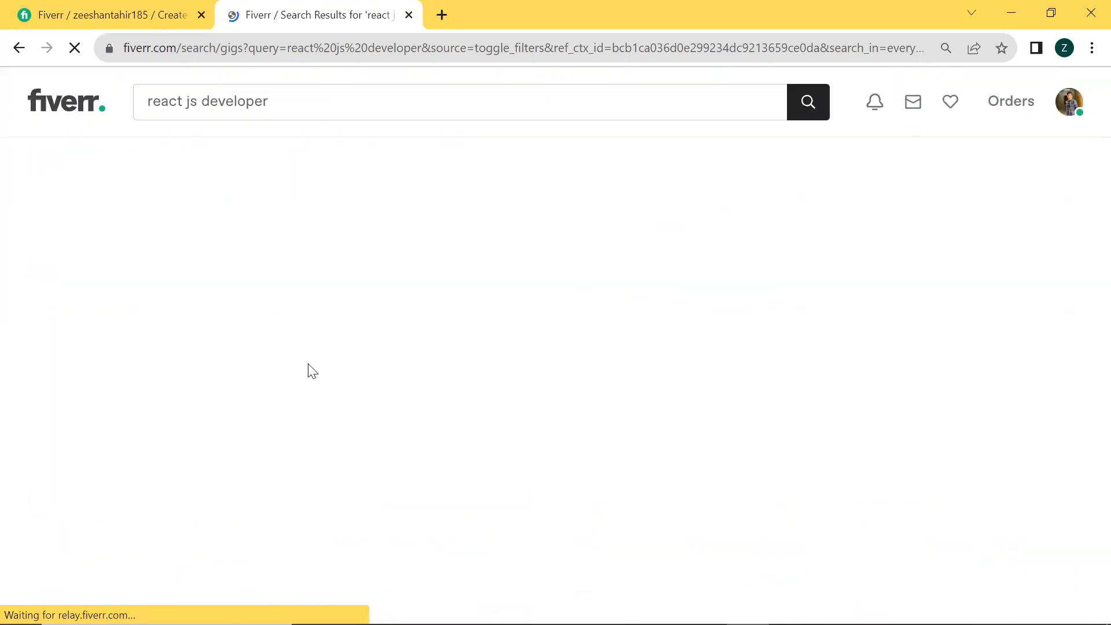
pyautogui.scroll(-5, 228, 300)
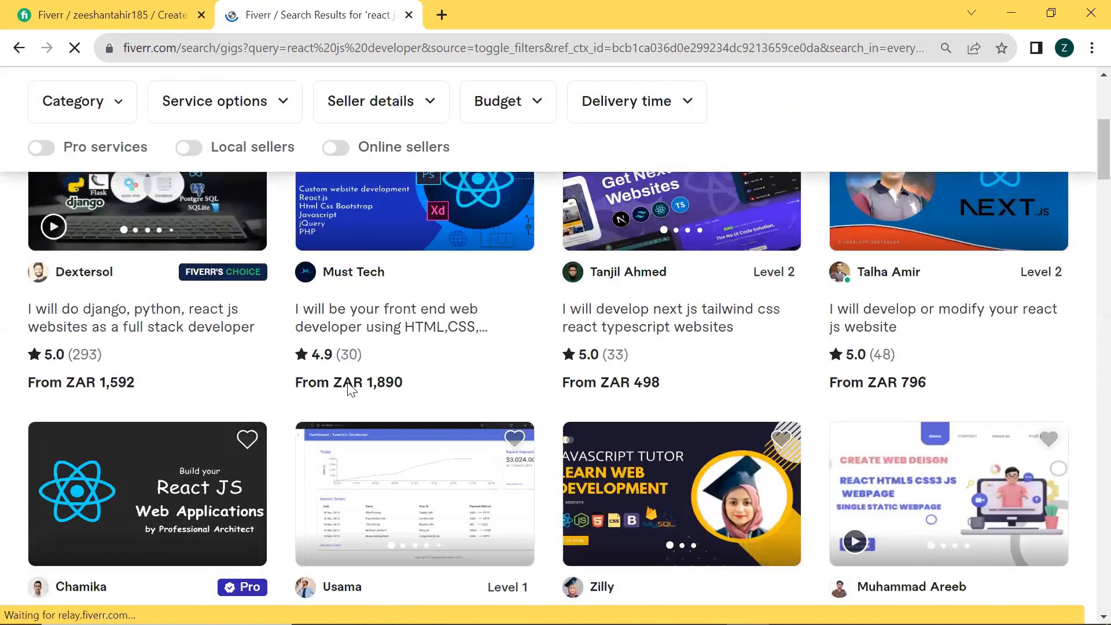
# Compare the star ratings and review counts of the react js developer gigs in the first rows of results
pyautogui.scroll(1, 428, 370)
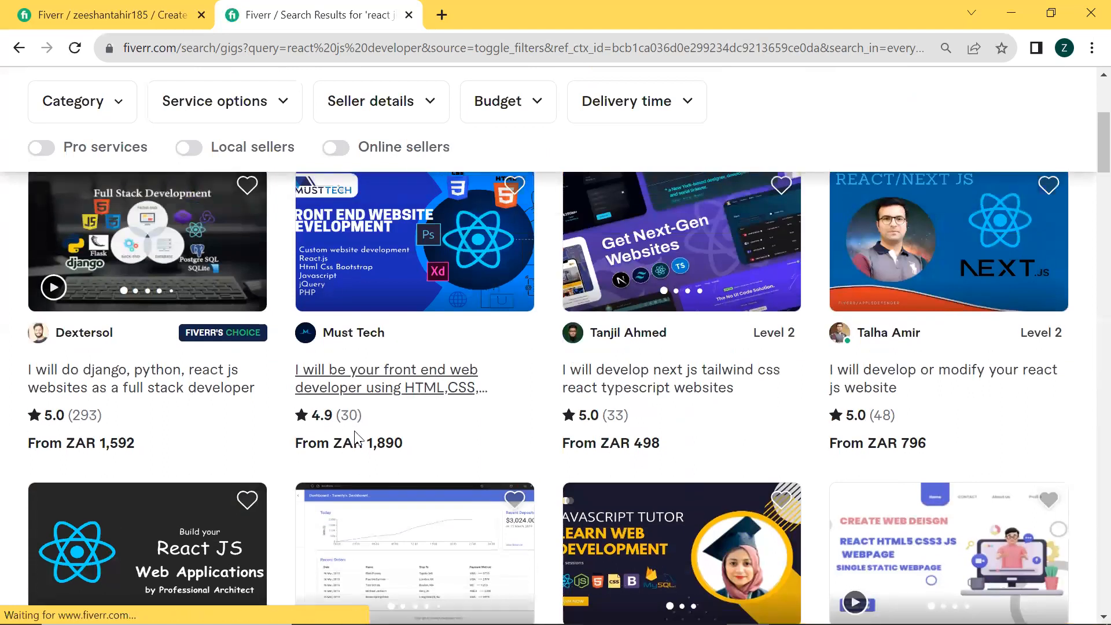
pyautogui.moveTo(371, 421); pyautogui.dragTo(312, 415)
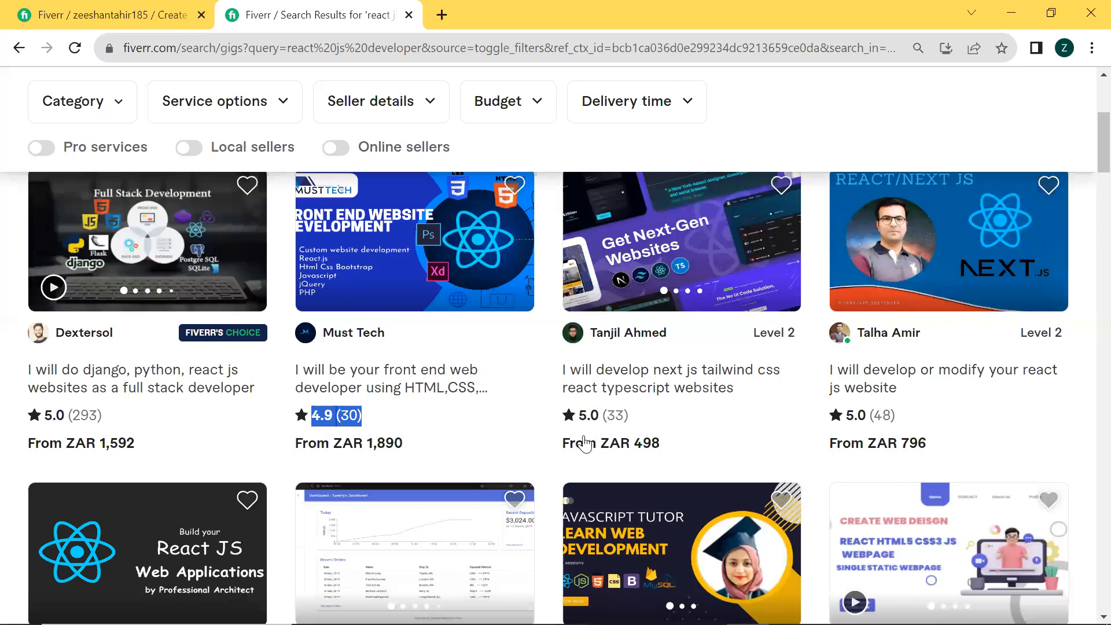
pyautogui.click(868, 429)
pyautogui.scroll(-3, 752, 437)
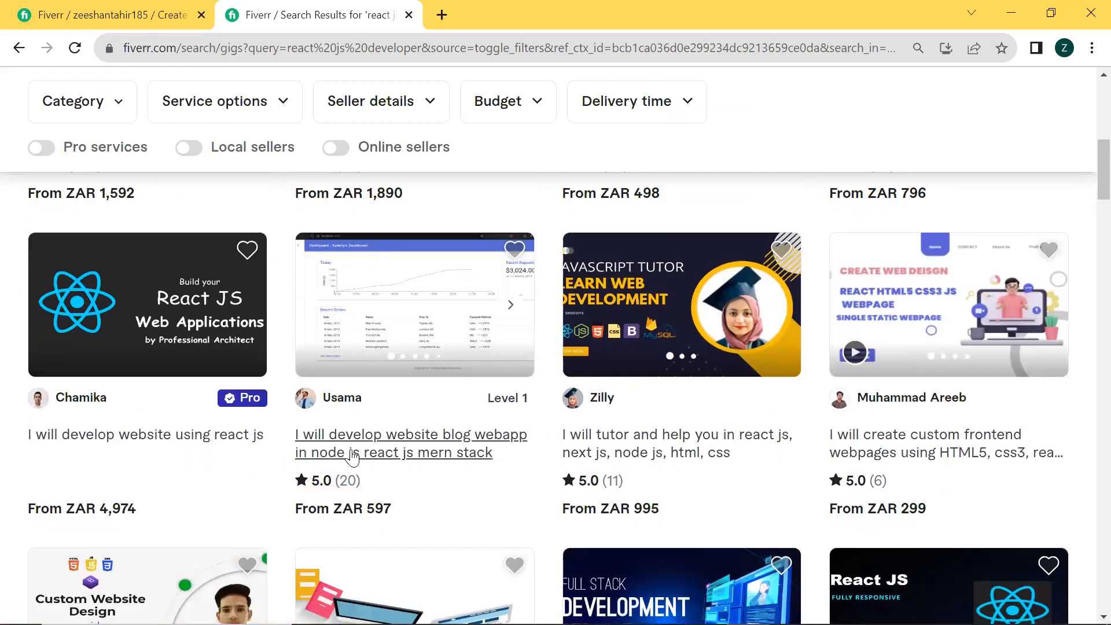
pyautogui.scroll(-1, 697, 473)
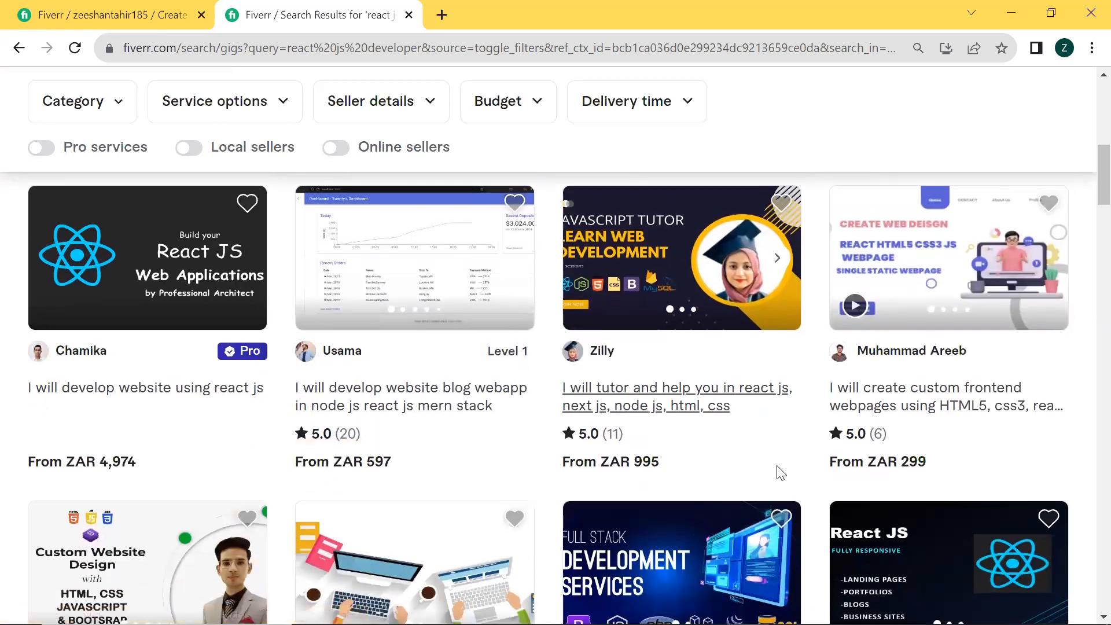
pyautogui.scroll(-4, 469, 479)
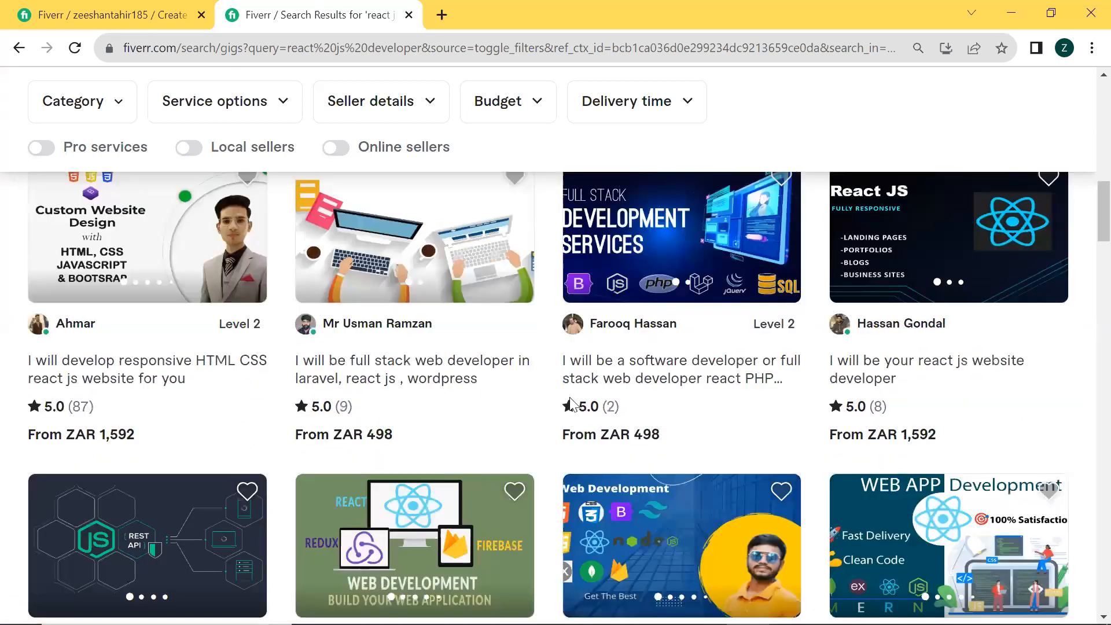
pyautogui.scroll(-1, 694, 359)
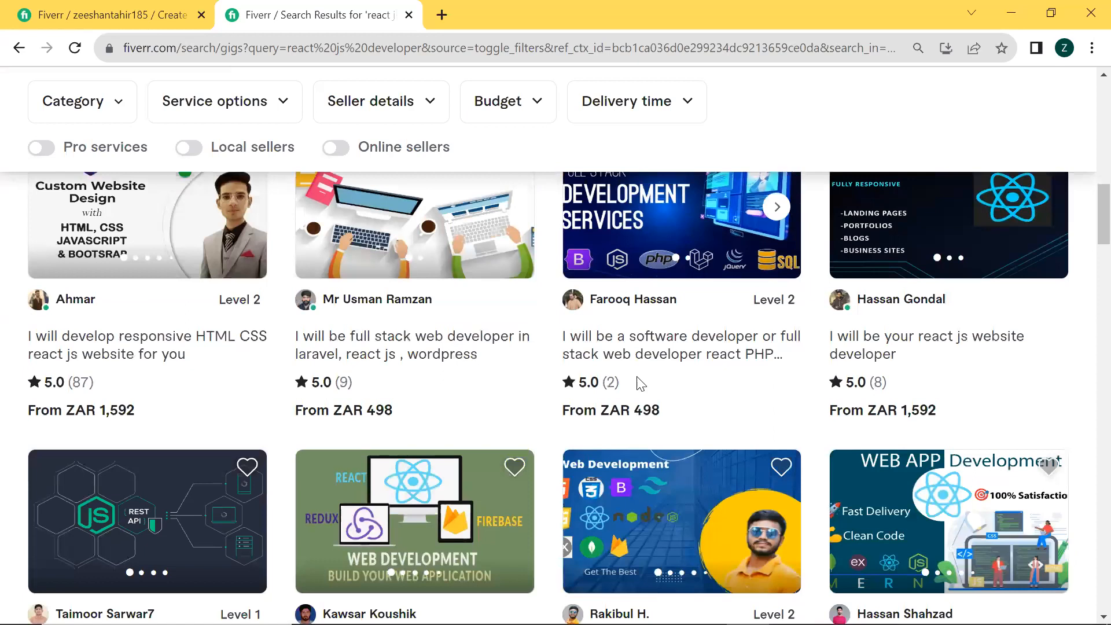
# Check the review count of the "software developer or full stack web developer react PHP" gig and open it in a new browser tab
pyautogui.tripleClick(625, 393)
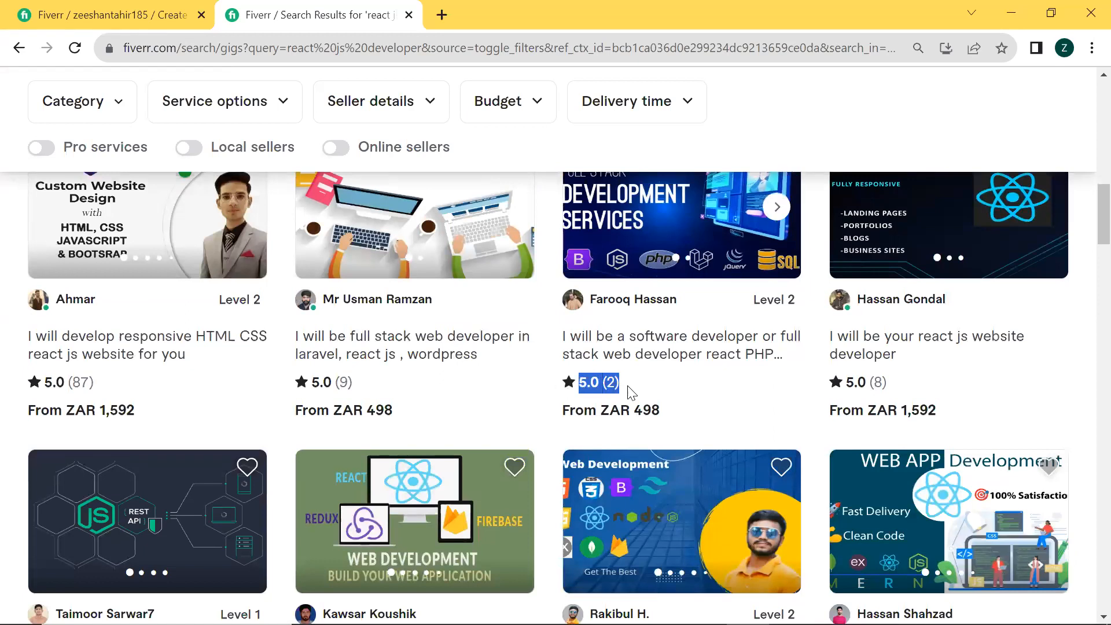
pyautogui.click(631, 394)
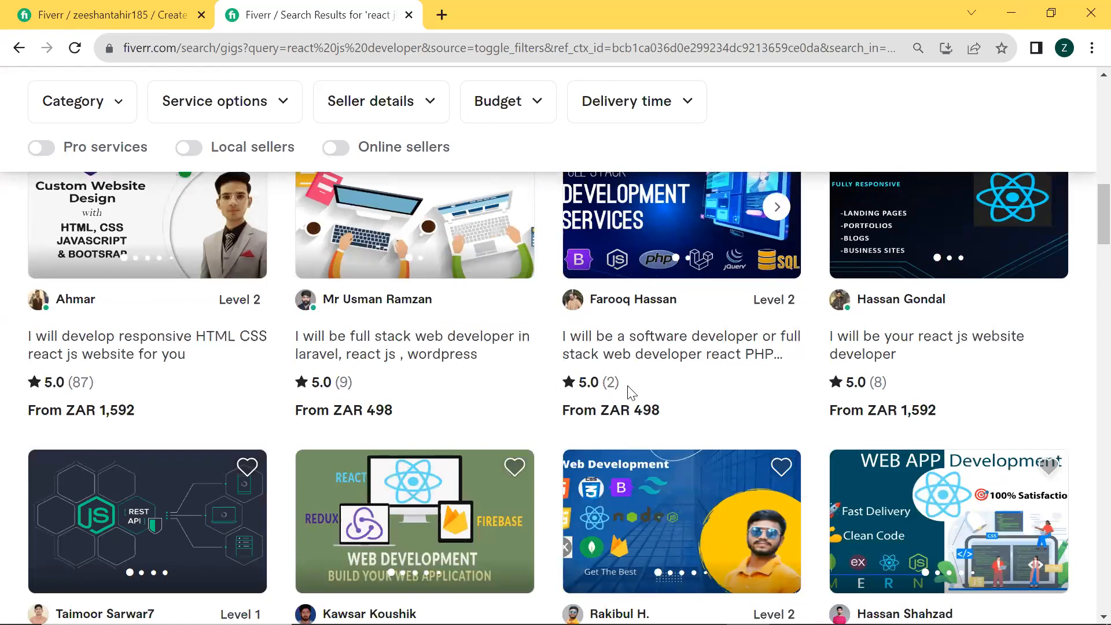
pyautogui.rightClick(695, 346)
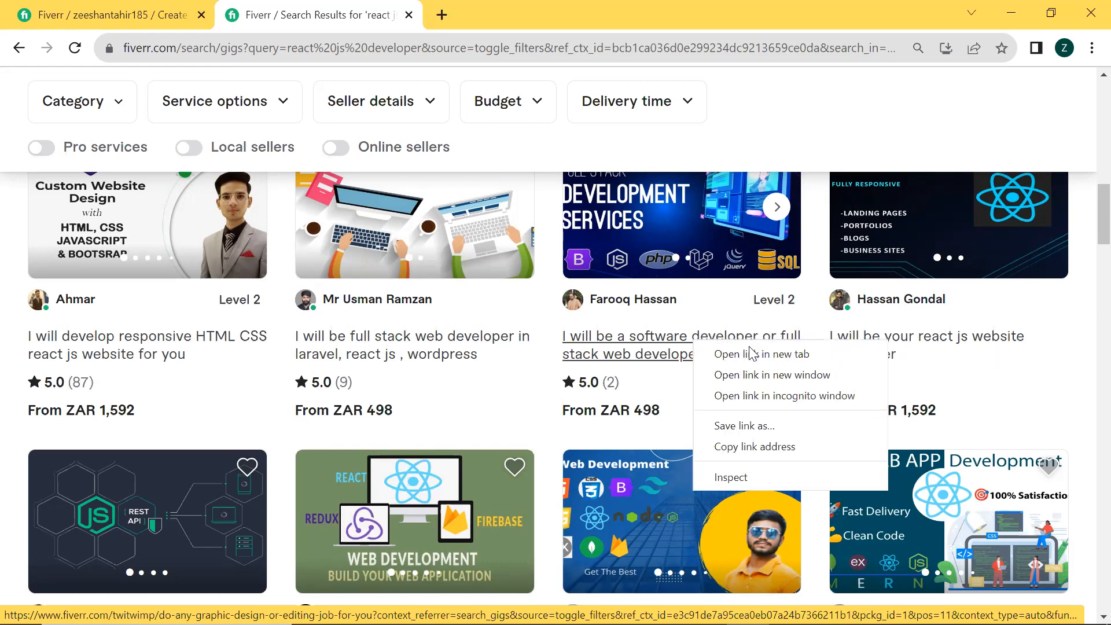
pyautogui.click(752, 364)
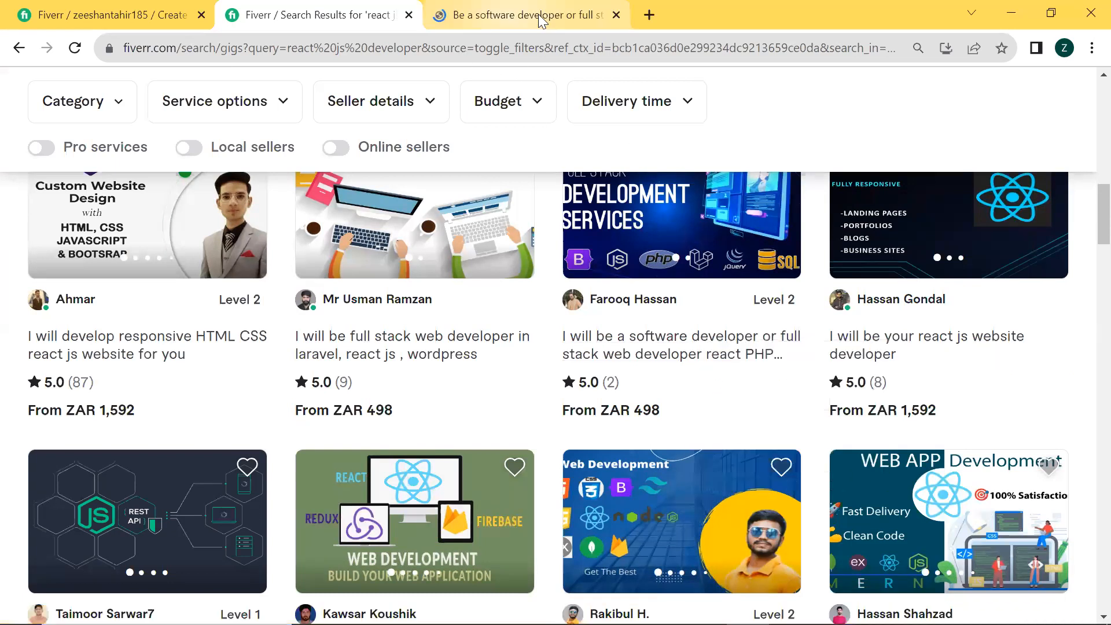
# Open the gig "I will develop your react js web app as mern stack developer" in a new browser tab
pyautogui.scroll(-5, 508, 370)
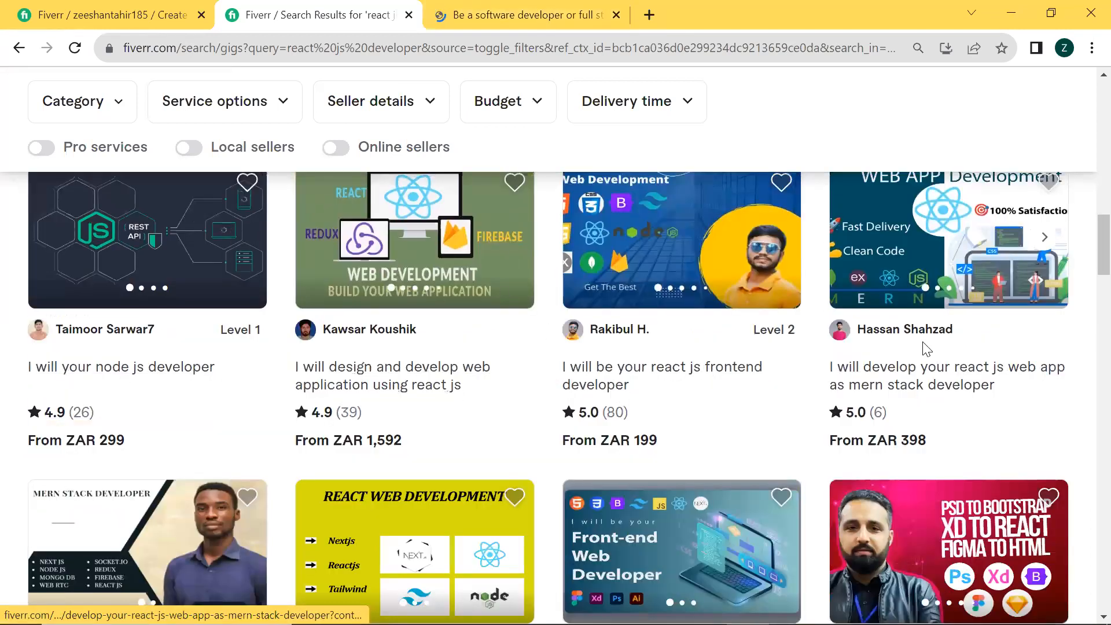
pyautogui.scroll(-2, 874, 346)
pyautogui.scroll(3, 875, 349)
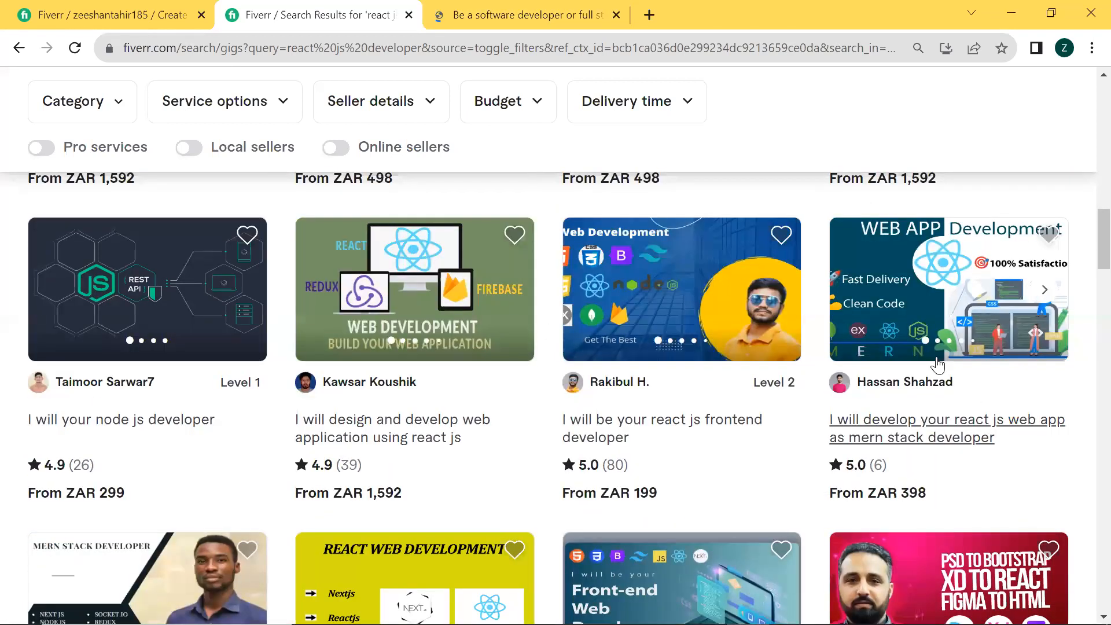
pyautogui.rightClick(918, 445)
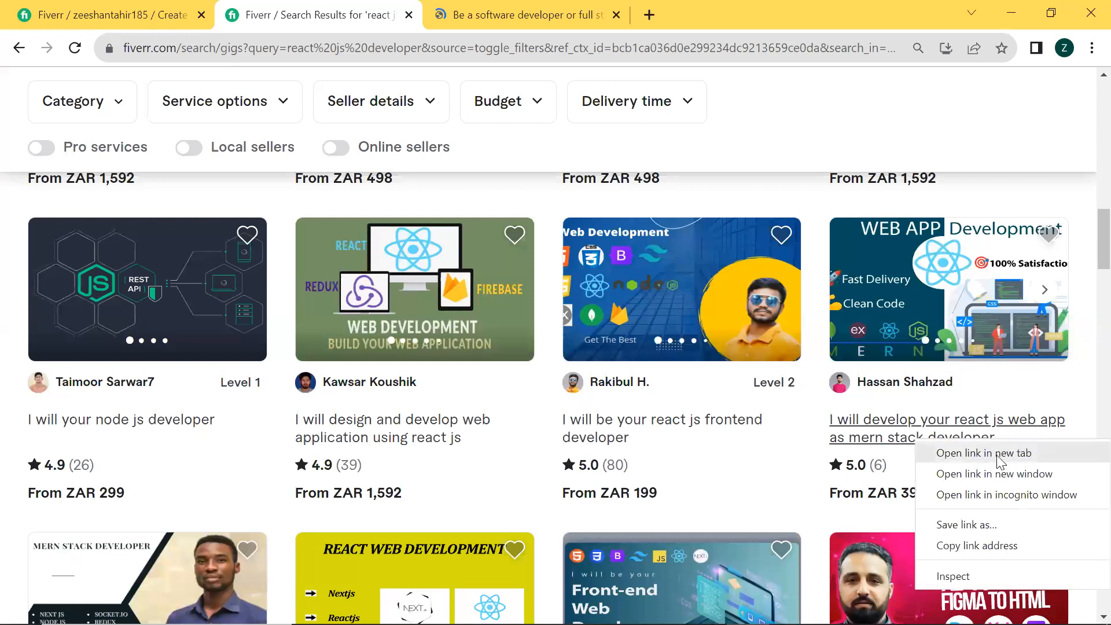
pyautogui.click(949, 452)
# Open the gig "I will create custom frontend webpages using HTML5, css3" in a new browser tab
pyautogui.scroll(7, 719, 297)
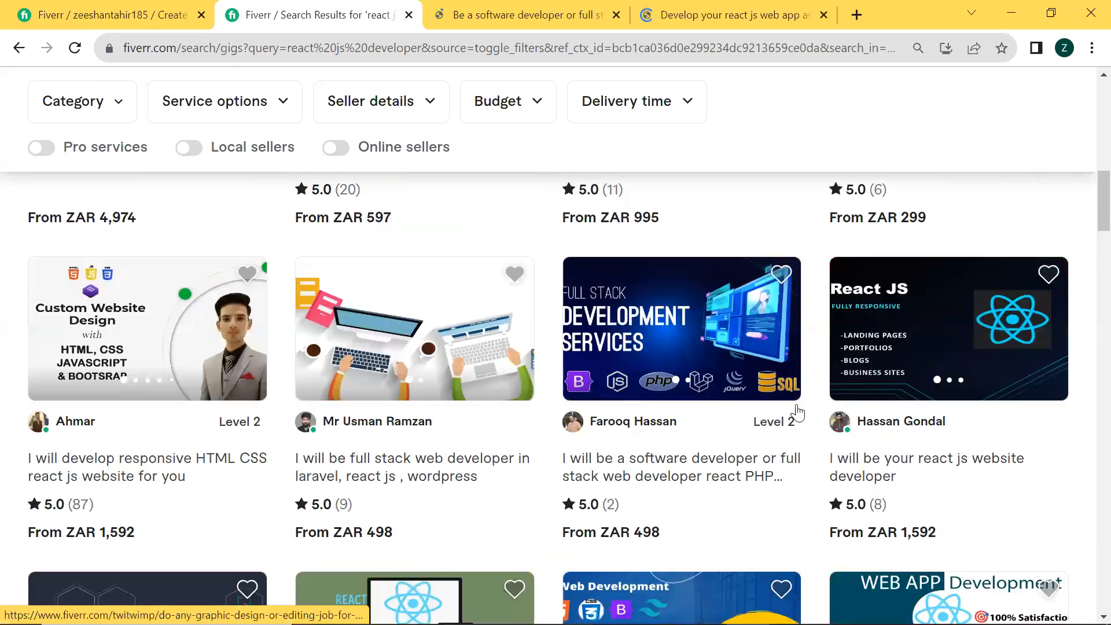
pyautogui.scroll(1, 839, 324)
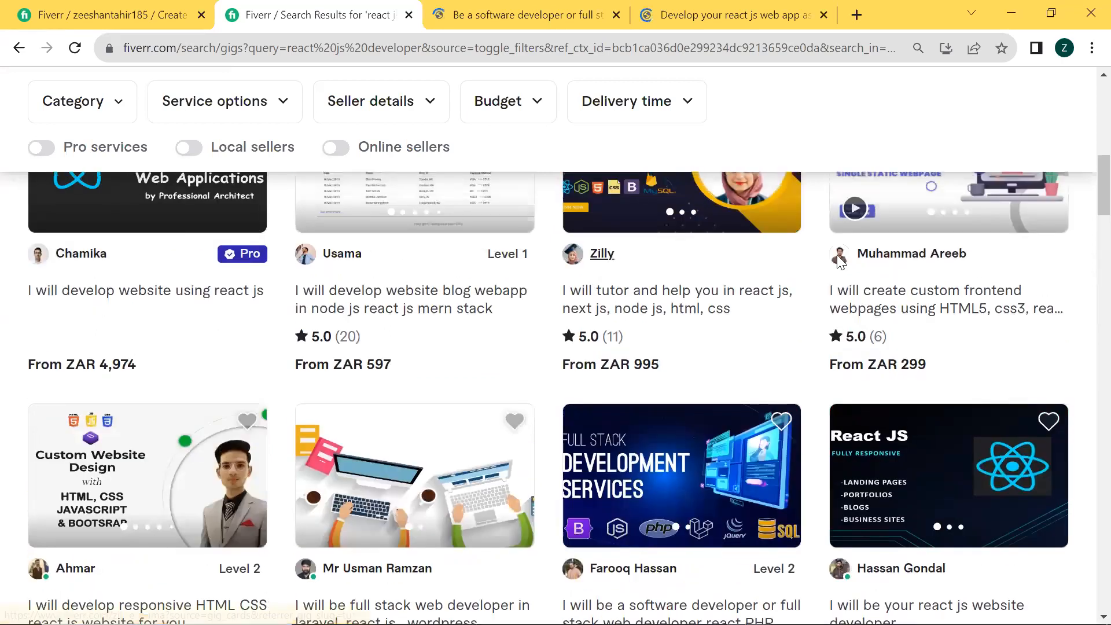
pyautogui.rightClick(906, 297)
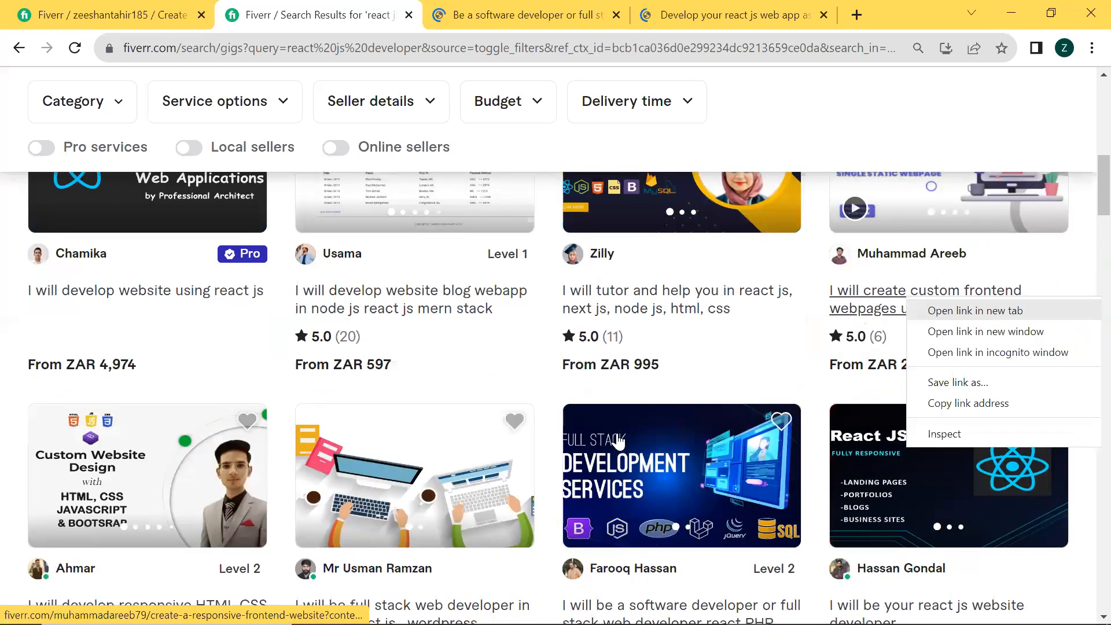
# Open the gig "I will be your full stack react js and next js developer" in a new browser tab
pyautogui.scroll(-9, 611, 431)
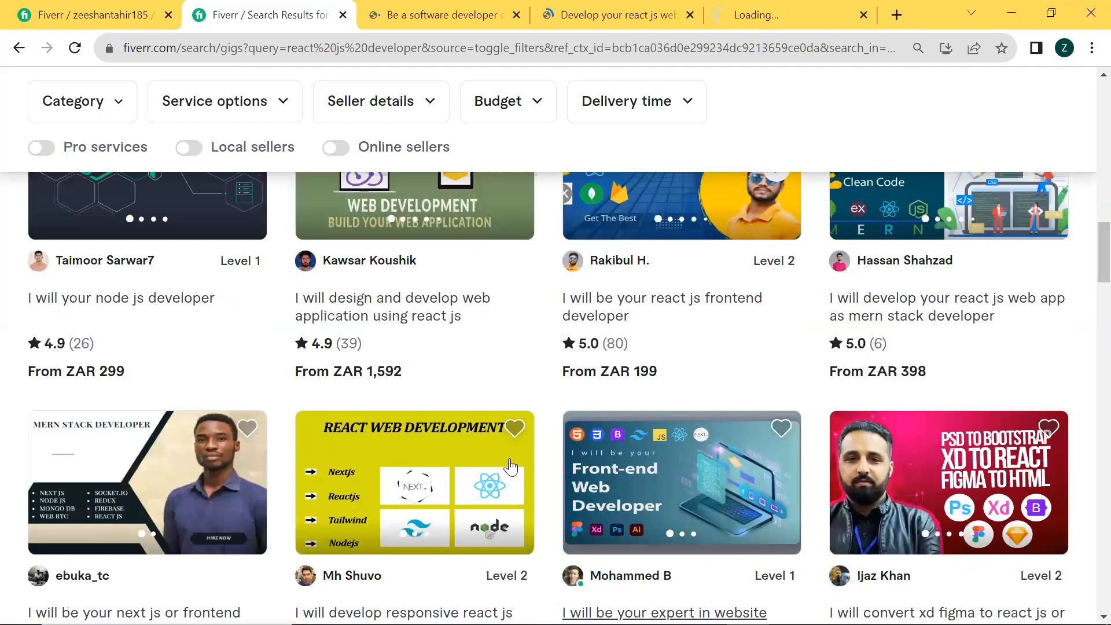
pyautogui.scroll(-6, 248, 458)
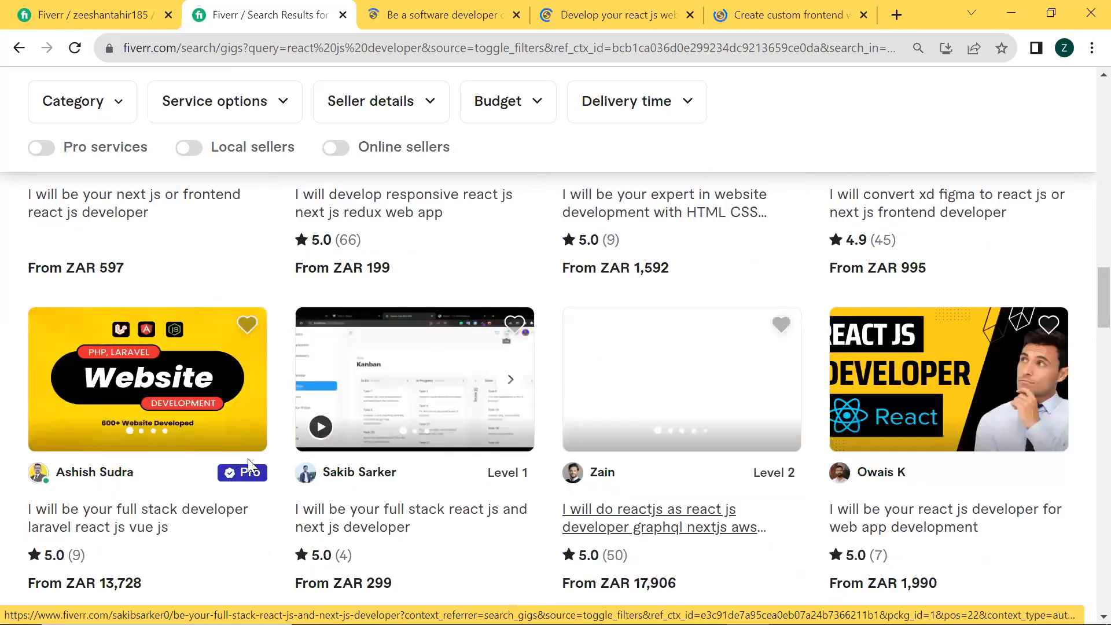
pyautogui.scroll(-2, 382, 406)
pyautogui.rightClick(355, 401)
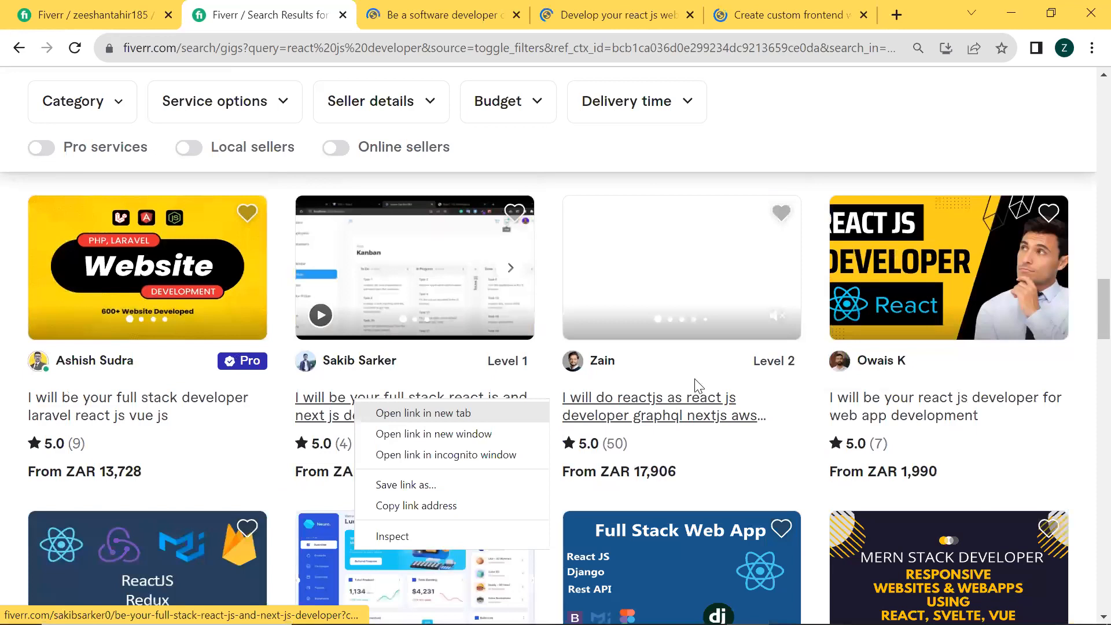
pyautogui.click(509, 412)
# Look through the remaining react js gigs and return to the first rows to review their thumbnails, titles and ratings
pyautogui.scroll(-4, 529, 422)
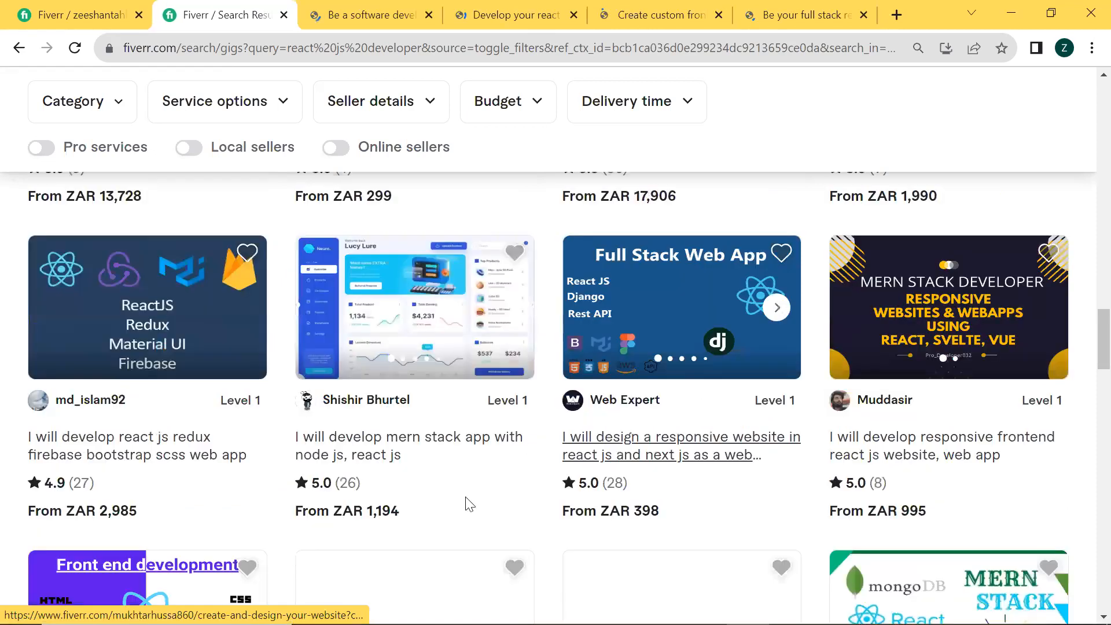
pyautogui.scroll(6, 346, 460)
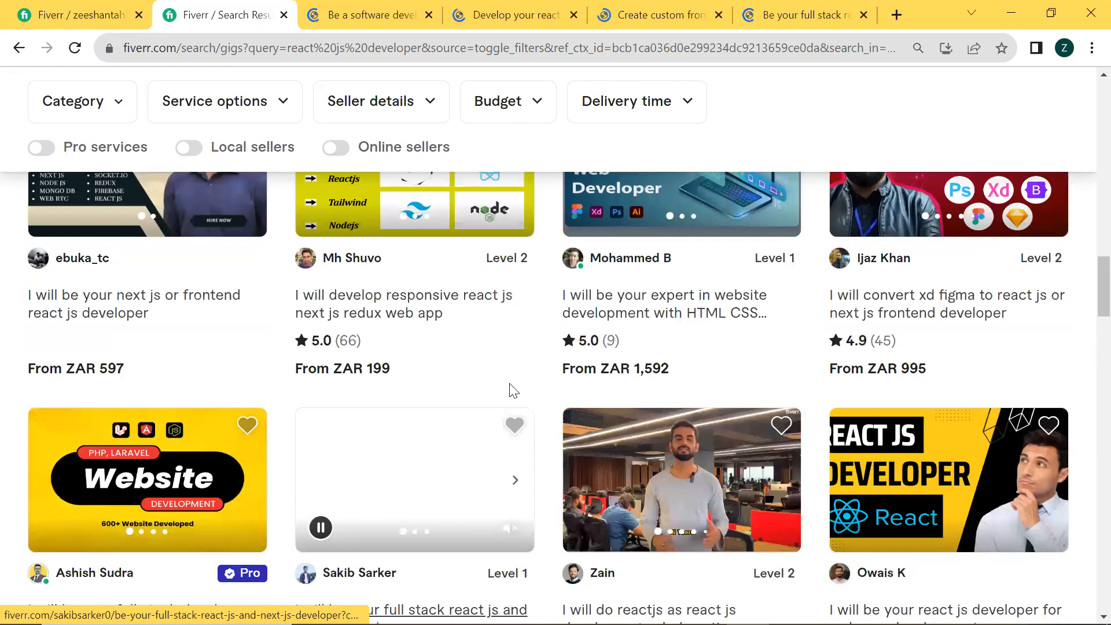
pyautogui.scroll(-7, 512, 391)
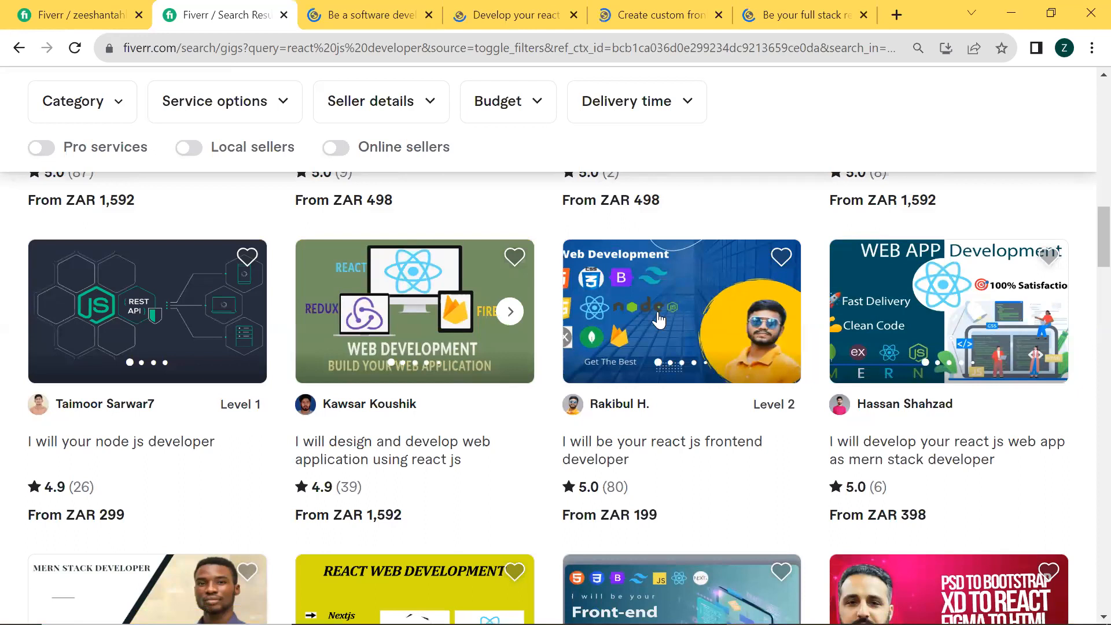
pyautogui.scroll(6, 658, 320)
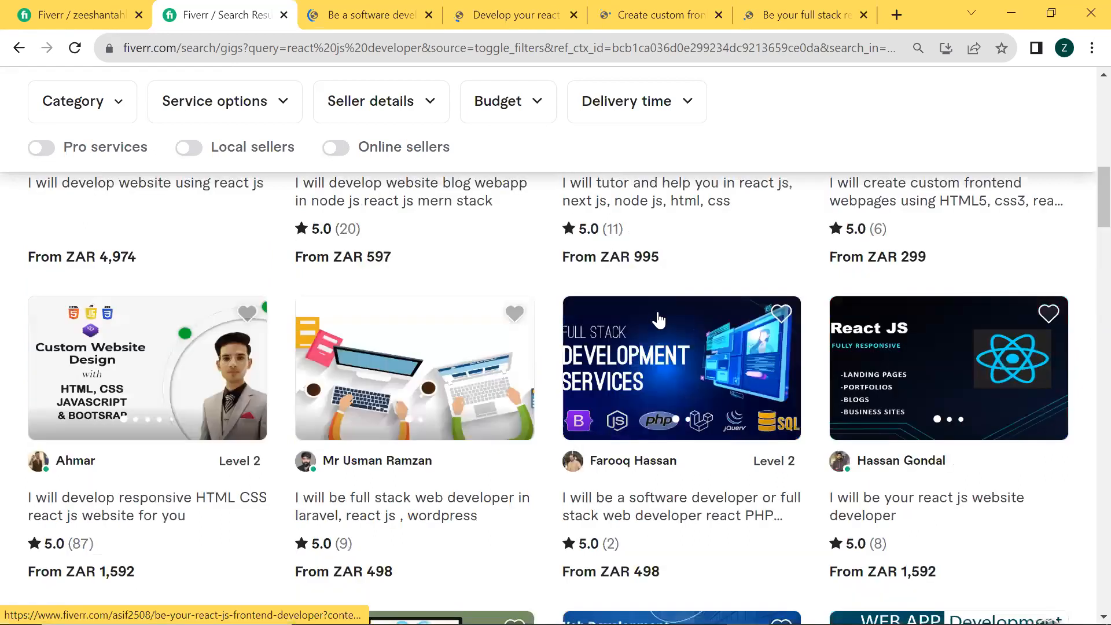
pyautogui.scroll(10, 659, 320)
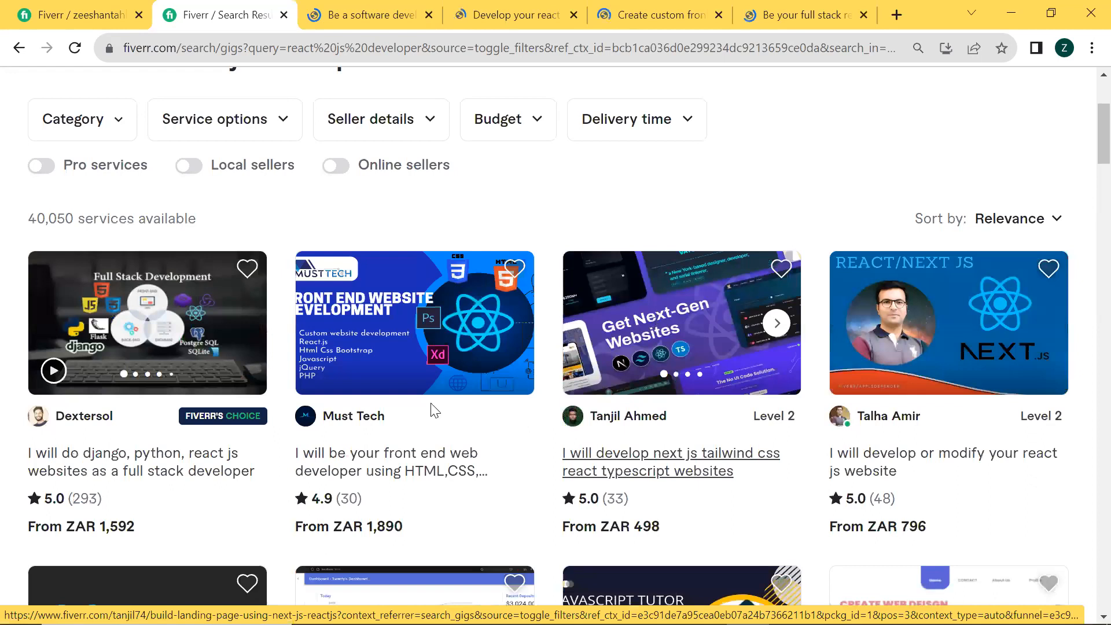
pyautogui.scroll(2, 431, 412)
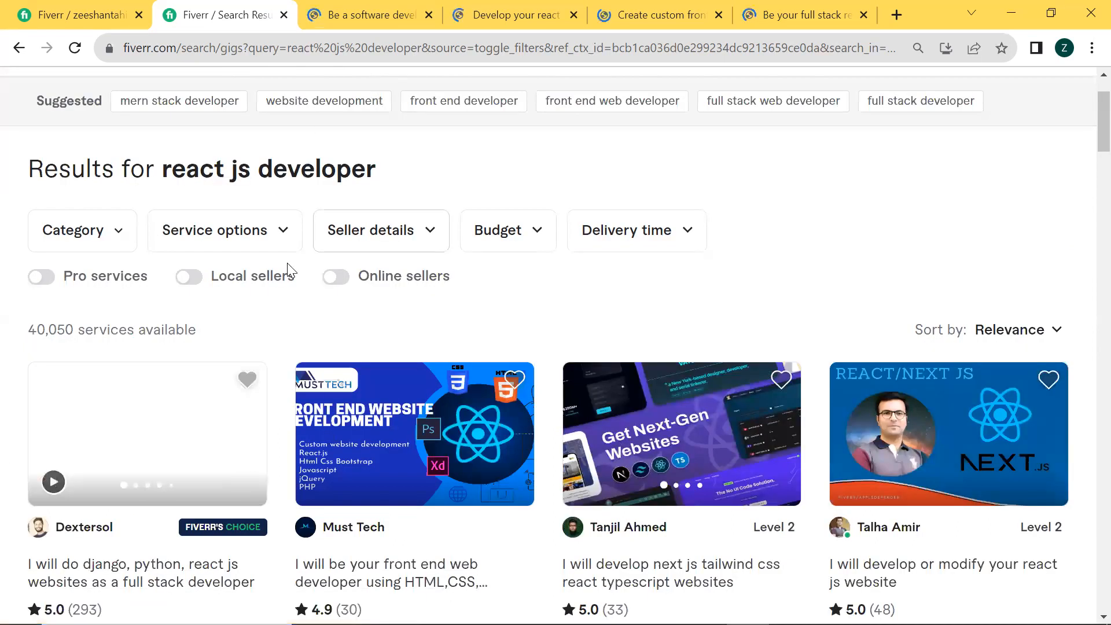
pyautogui.scroll(2, 290, 269)
pyautogui.scroll(-8, 399, 365)
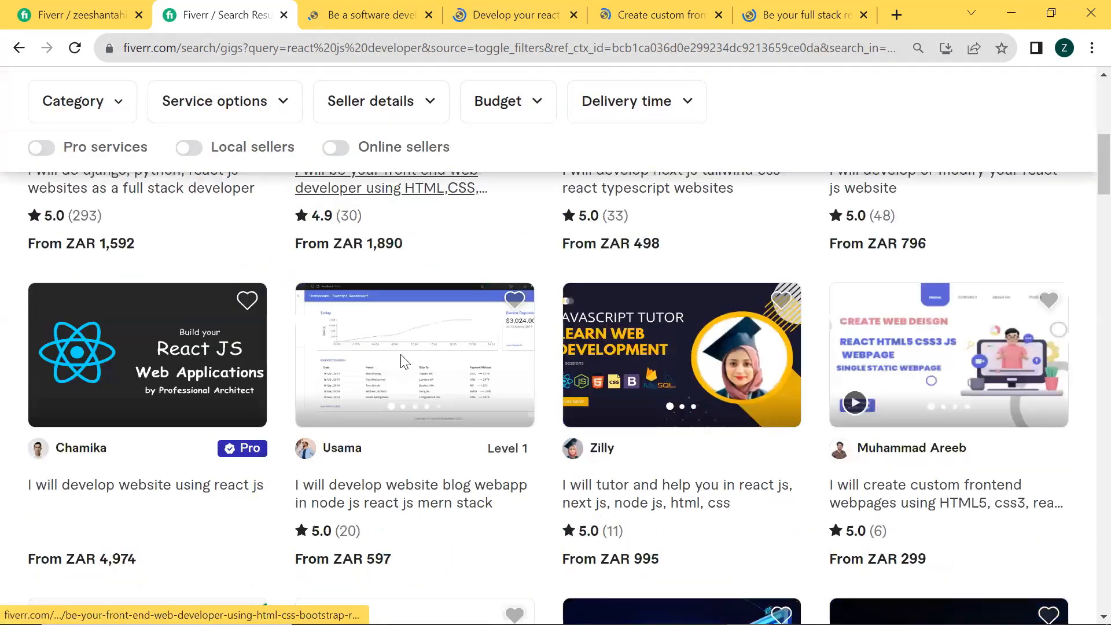
pyautogui.scroll(1, 403, 362)
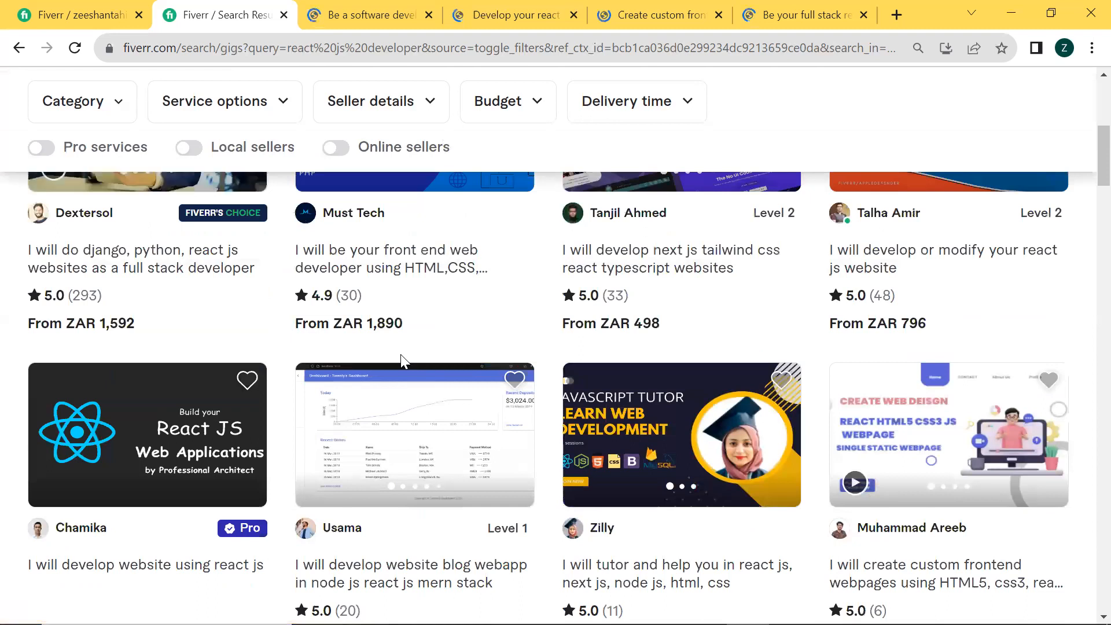
pyautogui.scroll(2, 468, 312)
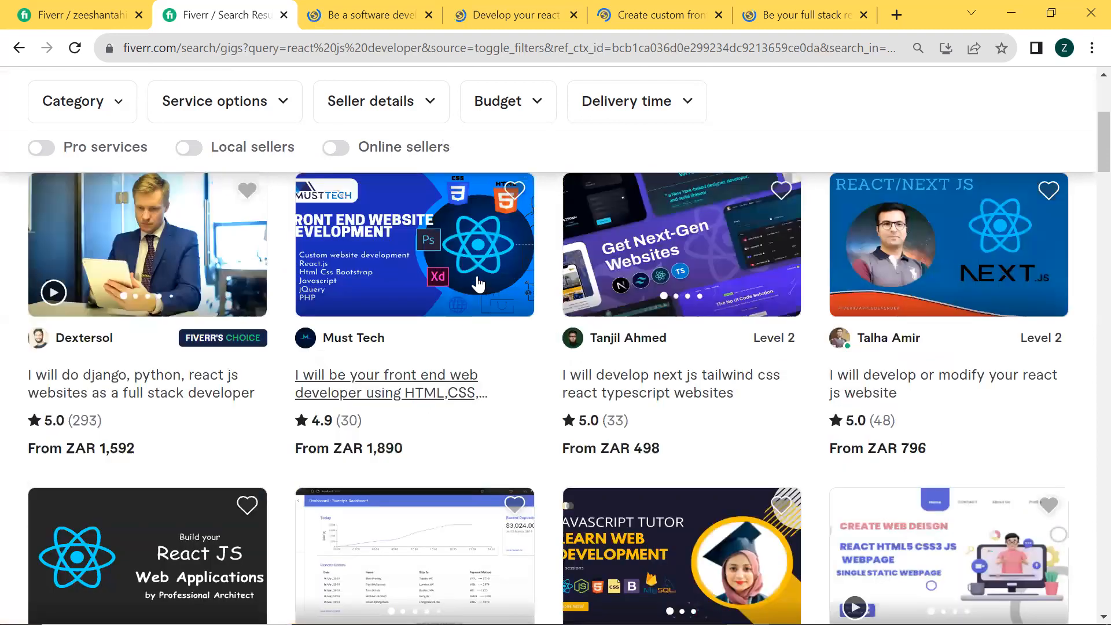
pyautogui.scroll(1, 664, 396)
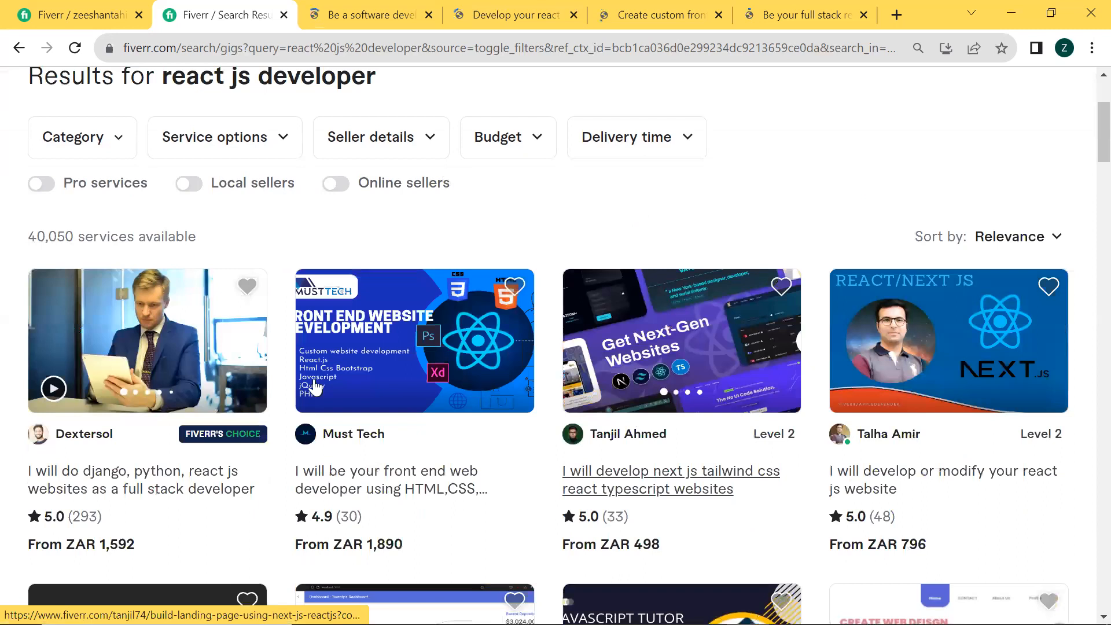
pyautogui.scroll(-1, 317, 386)
pyautogui.scroll(-1, 317, 386)
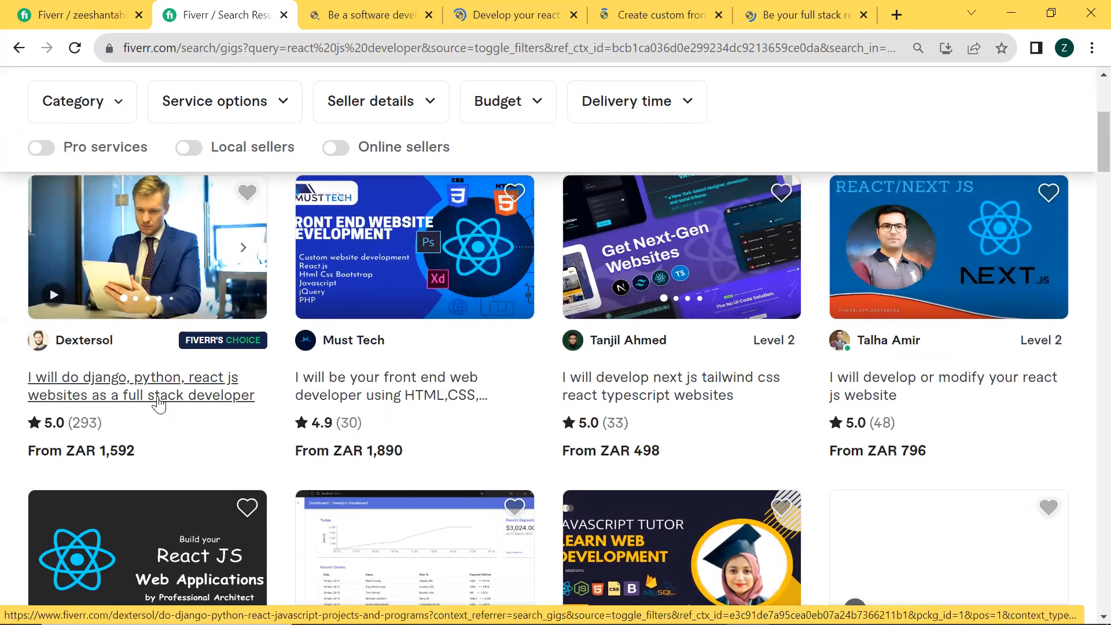
# Reduce the page zoom one level and study the full titles of the first-row gigs, including the next js tailwind css one
pyautogui.hotkey('ctrl', '-')
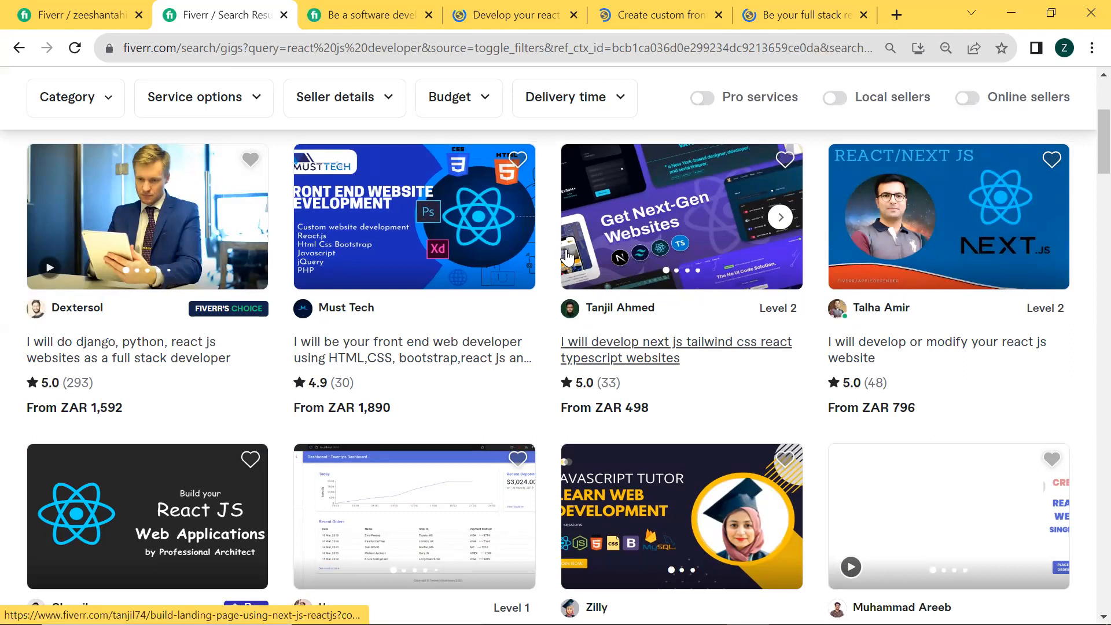
pyautogui.hotkey('alt', 'Tab')
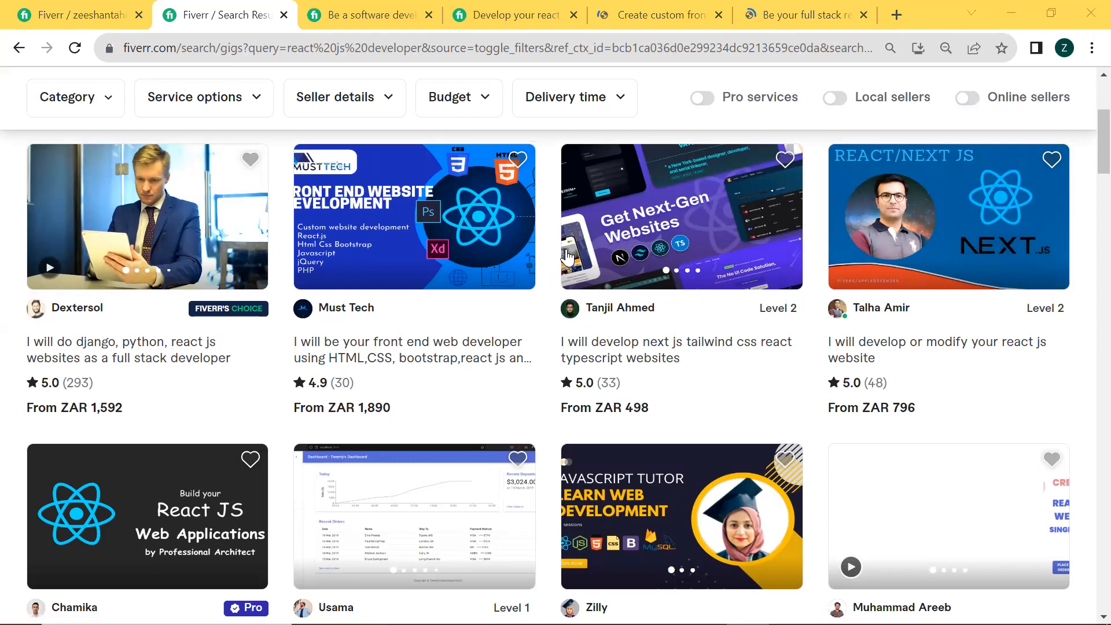
pyautogui.scroll(1, 671, 278)
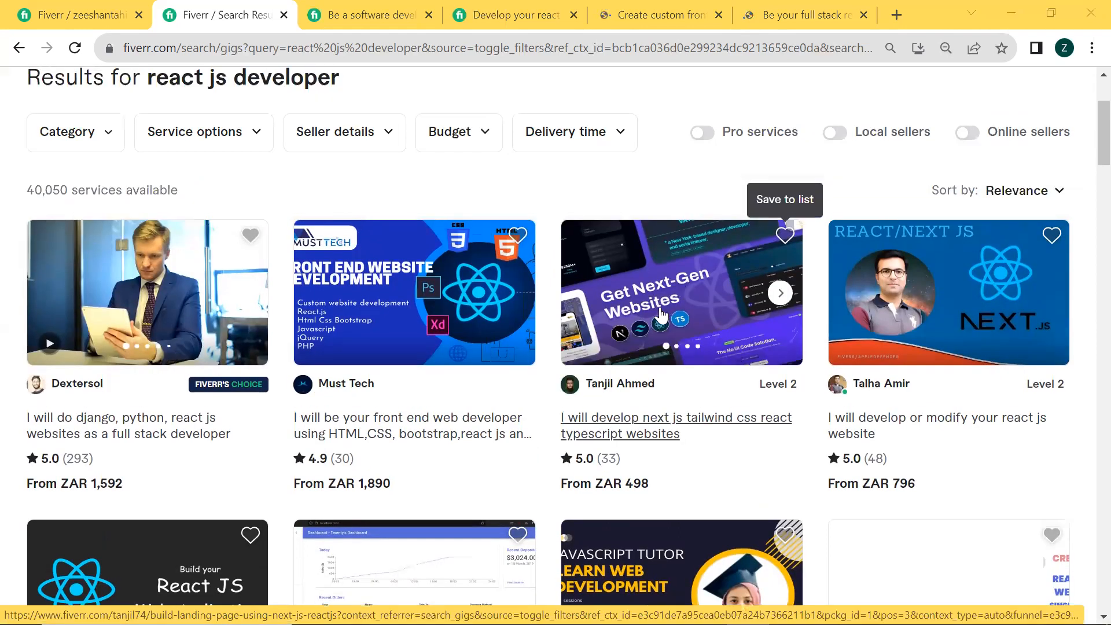
pyautogui.scroll(-1, 665, 313)
pyautogui.scroll(-1, 723, 295)
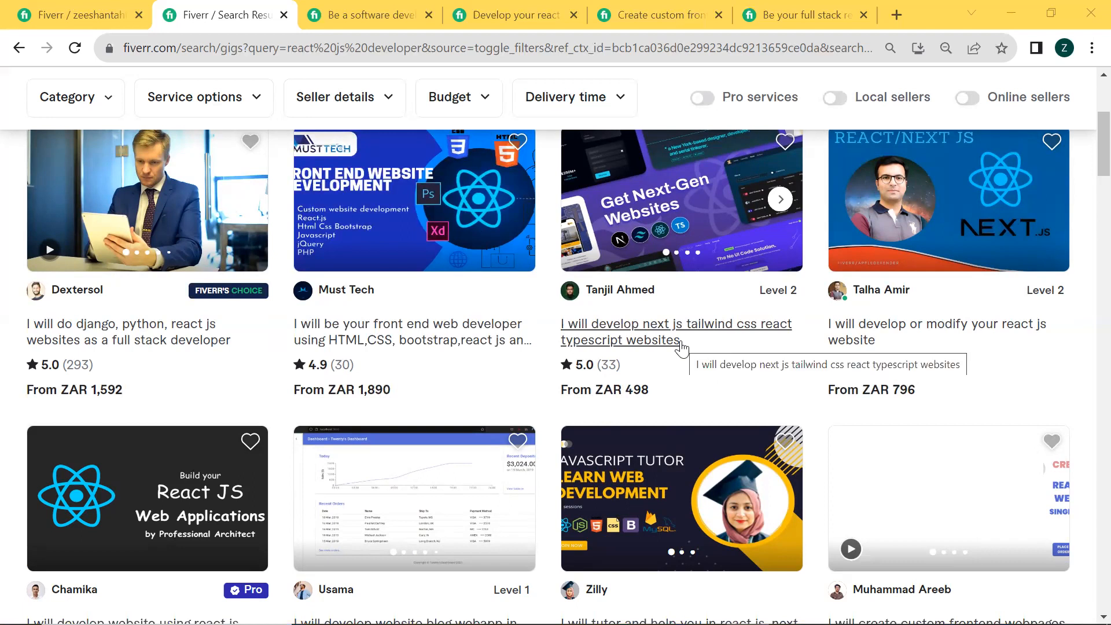
pyautogui.scroll(1, 682, 347)
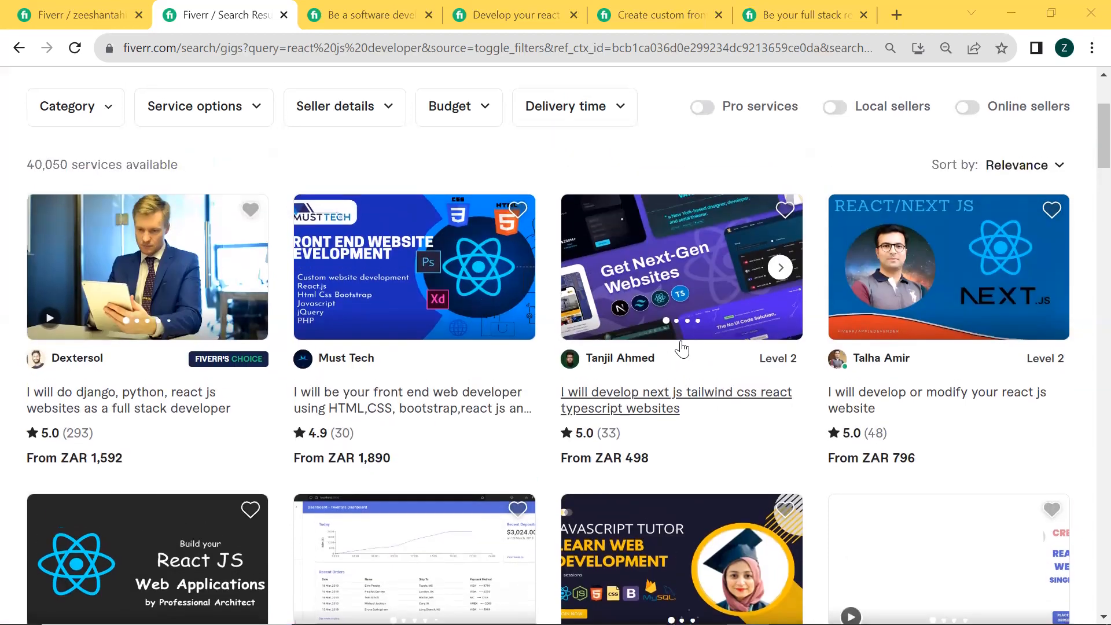
# Compare the titles, thumbnails, ratings and starting prices of the gigs in the first two rows of the react js developer results
pyautogui.scroll(1, 681, 347)
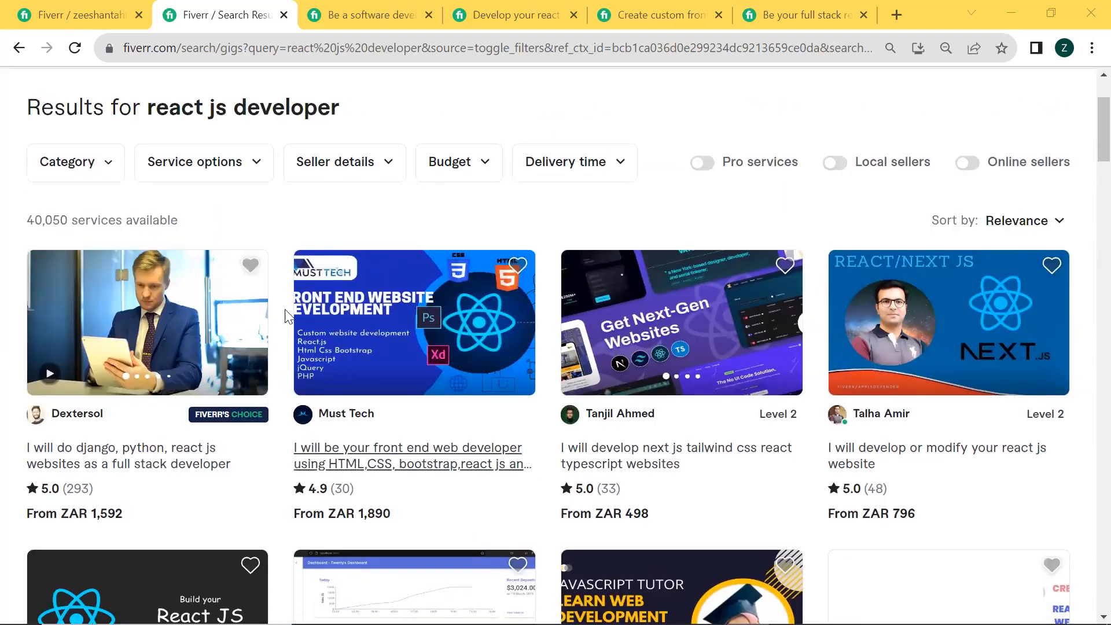
pyautogui.scroll(-1, 408, 314)
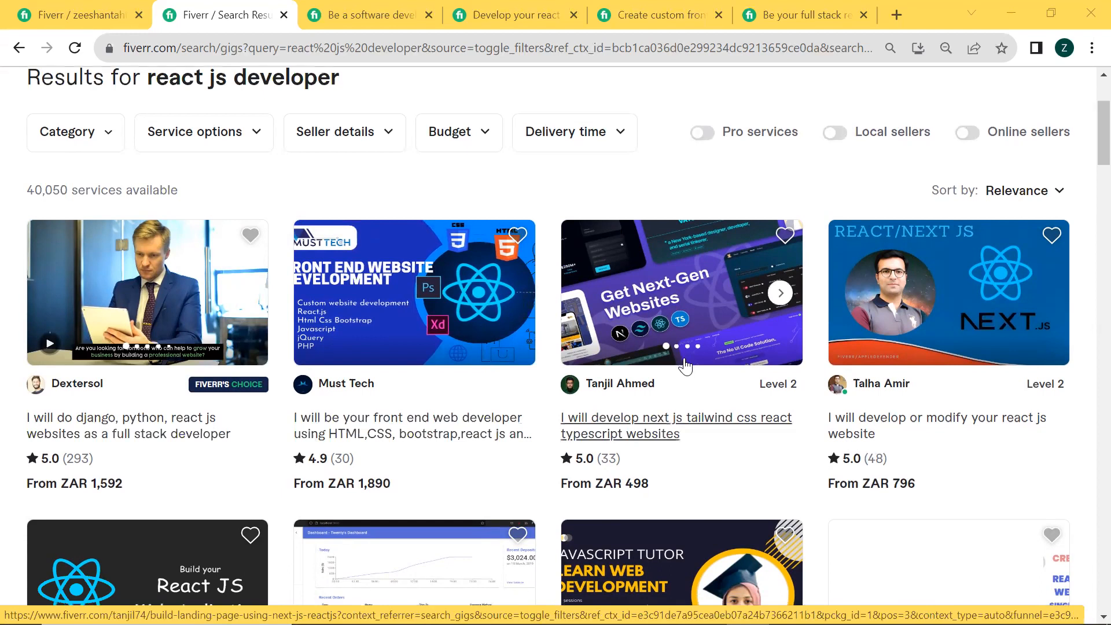
pyautogui.scroll(-3, 683, 366)
pyautogui.scroll(3, 684, 365)
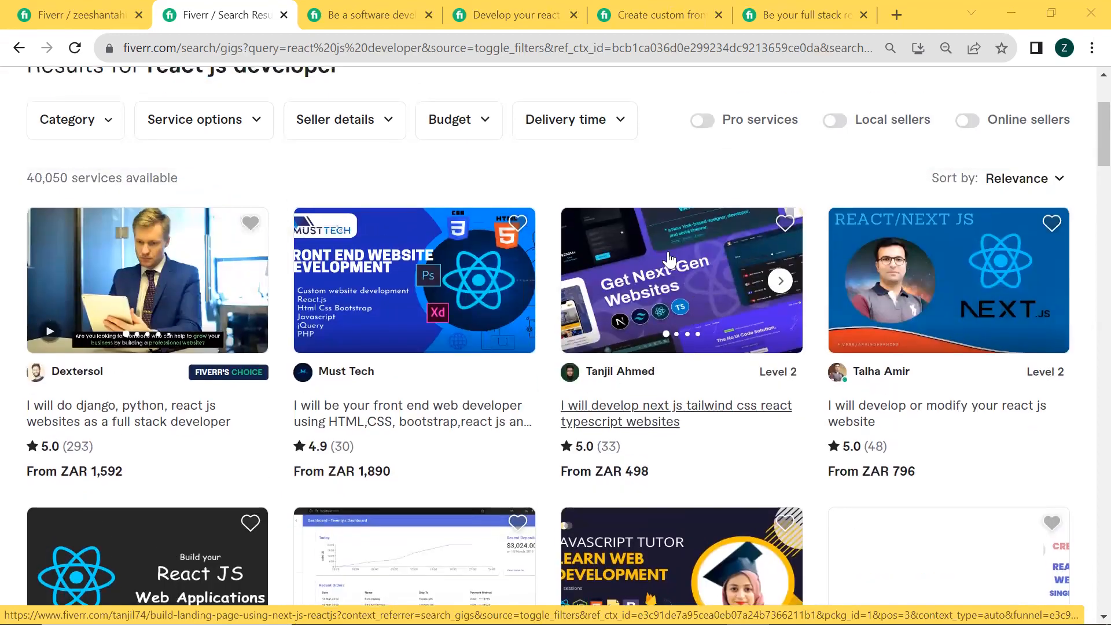
pyautogui.scroll(-3, 663, 278)
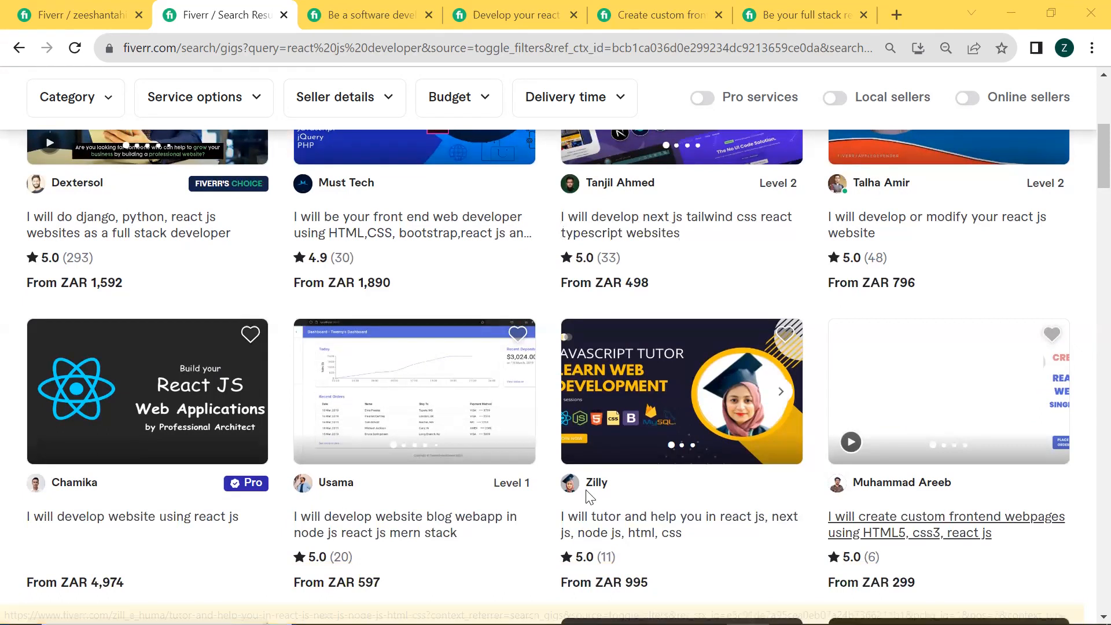
pyautogui.scroll(3, 599, 424)
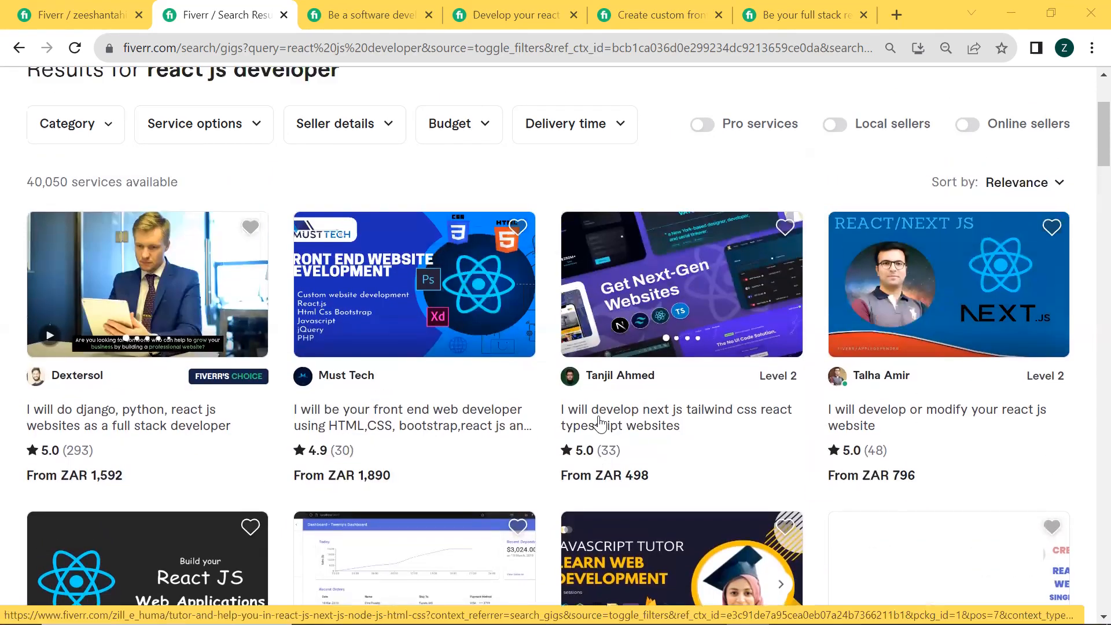
pyautogui.scroll(1, 599, 424)
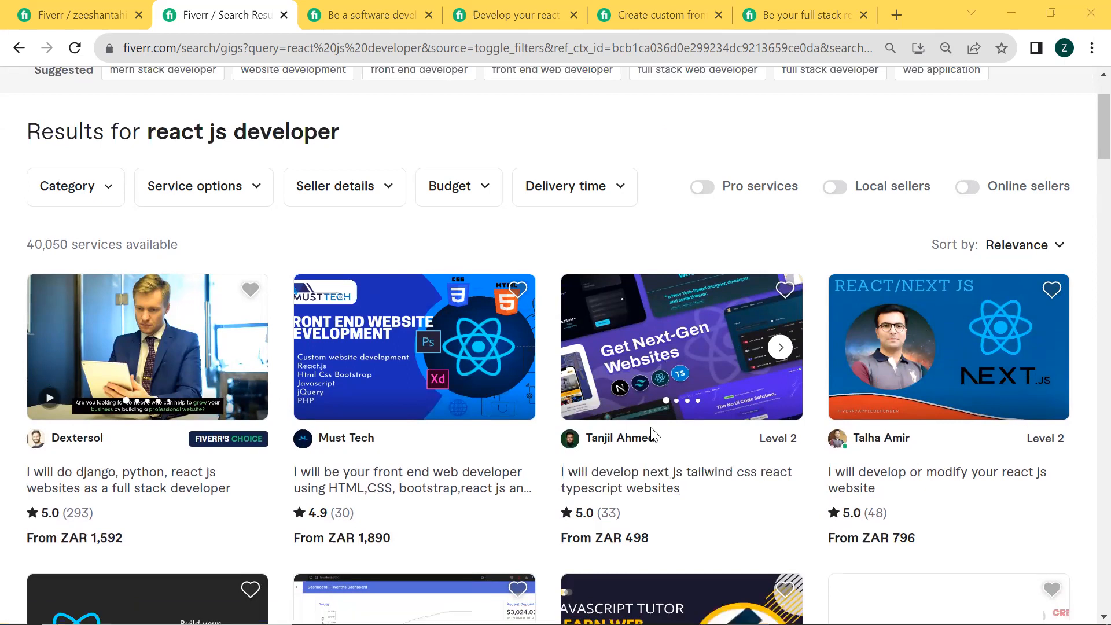
pyautogui.scroll(-3, 652, 434)
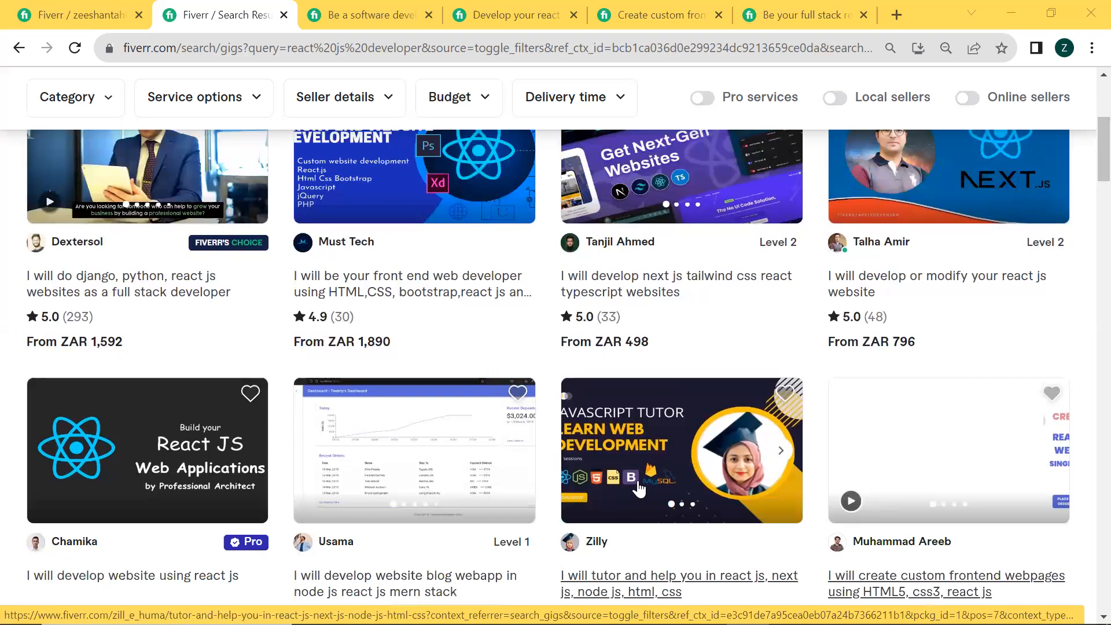
pyautogui.scroll(2, 638, 488)
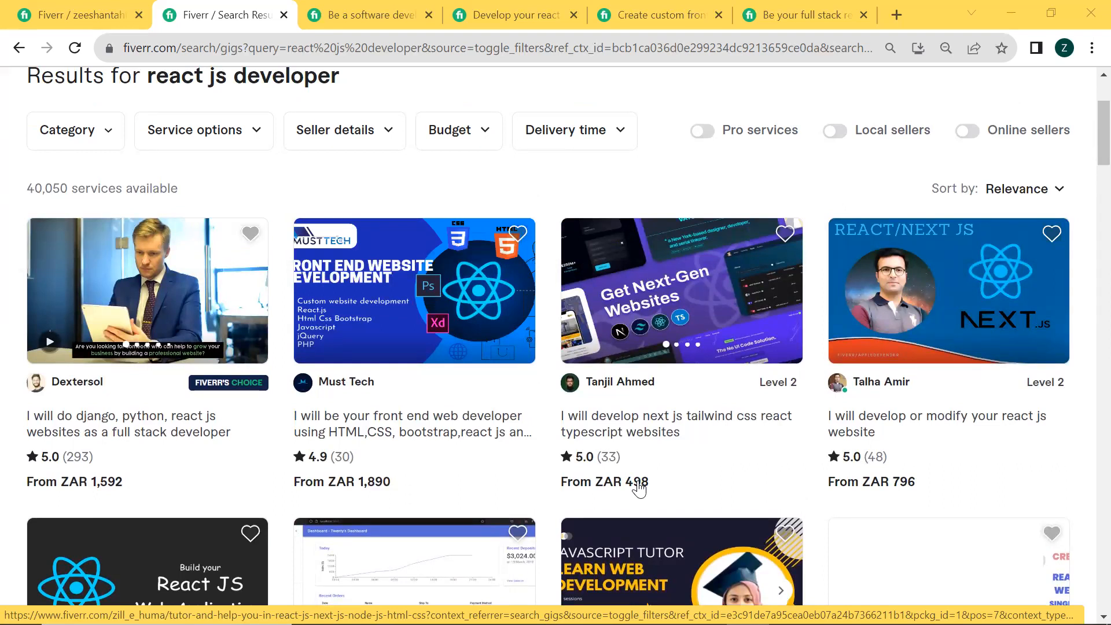
# Survey the gigs further down the react js developer results, then return to the first two rows to recheck their titles and thumbnails
pyautogui.scroll(-5, 639, 489)
pyautogui.scroll(-5, 639, 489)
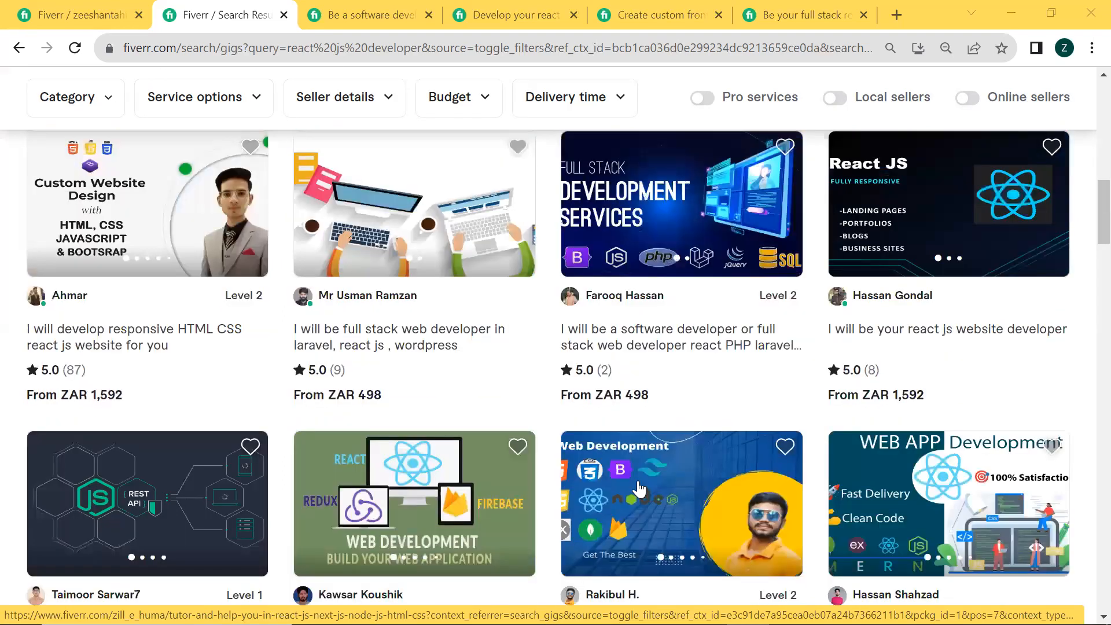
pyautogui.scroll(-4, 638, 489)
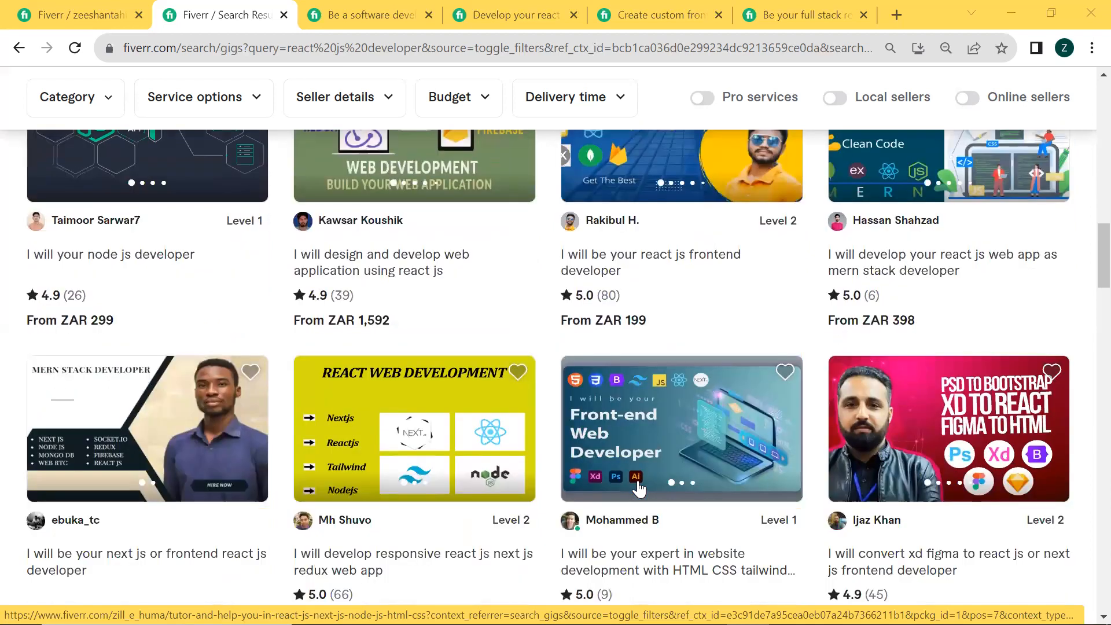
pyautogui.scroll(-4, 638, 489)
pyautogui.scroll(-5, 639, 489)
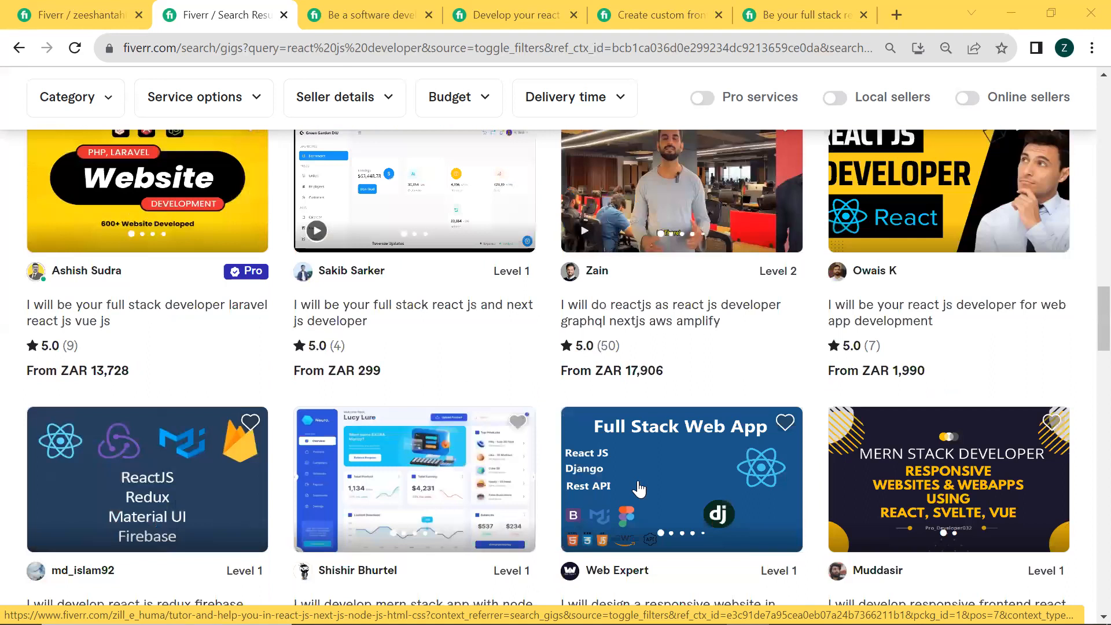
pyautogui.press('Home')
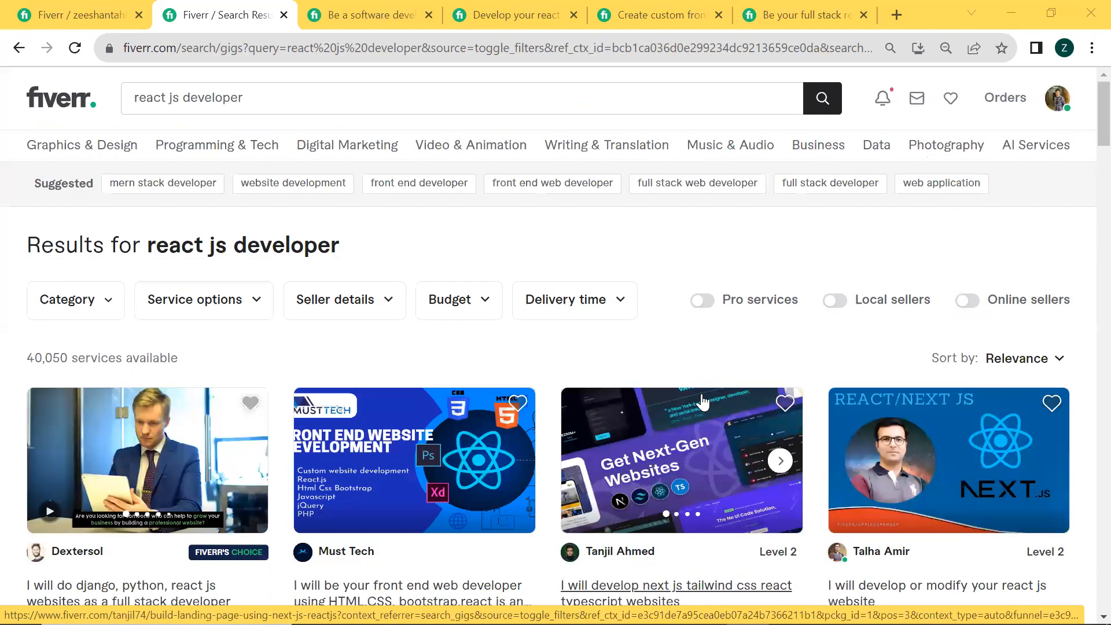
pyautogui.scroll(-3, 703, 401)
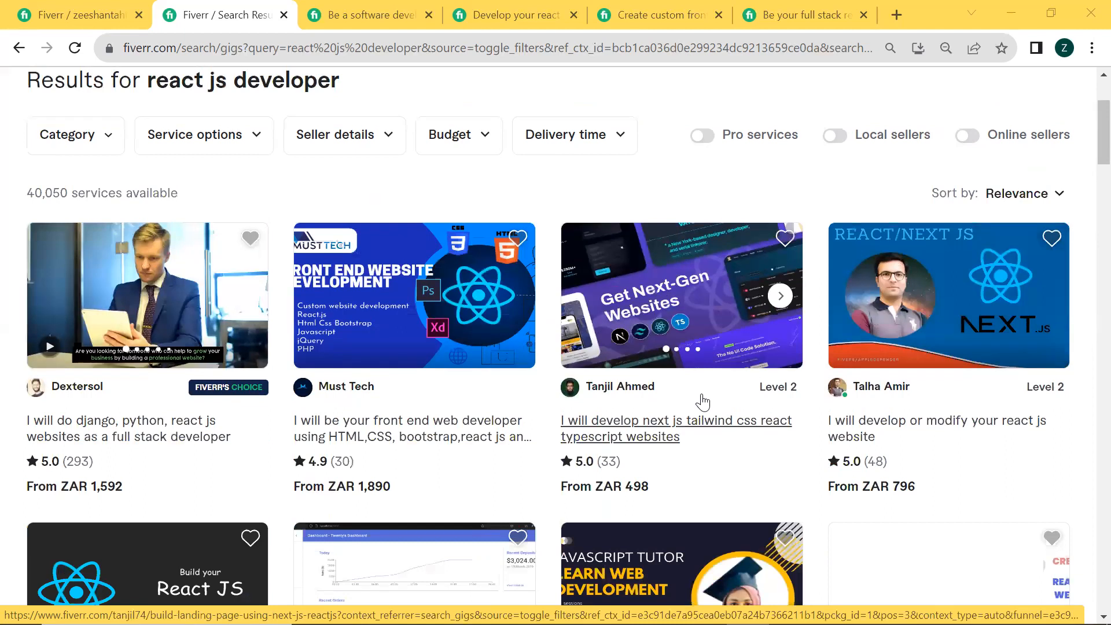
pyautogui.scroll(-3, 702, 401)
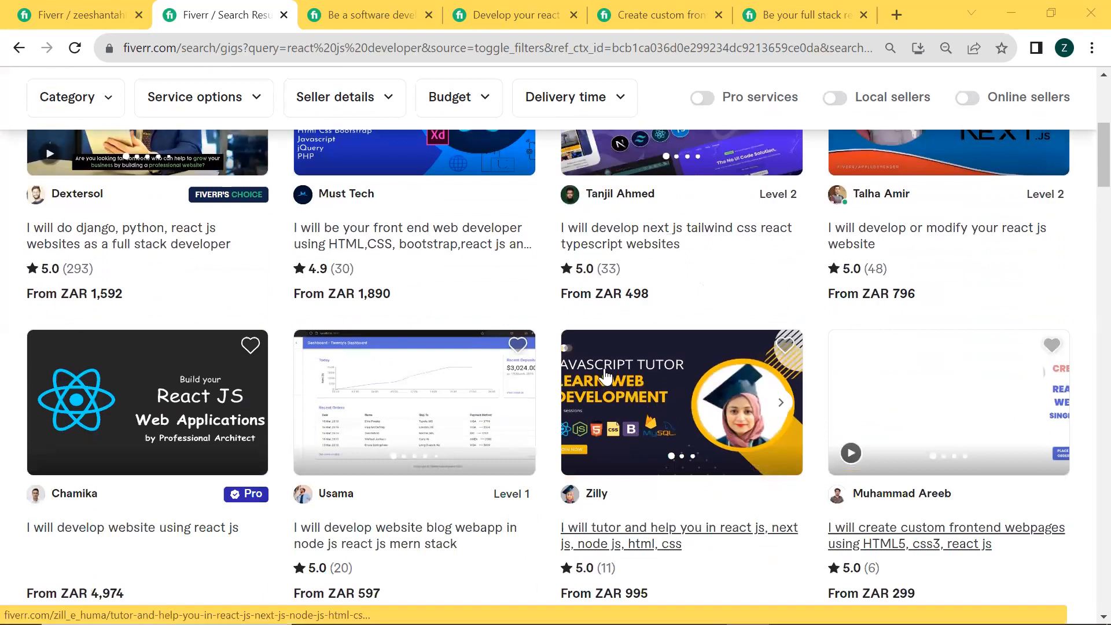
pyautogui.scroll(2, 687, 380)
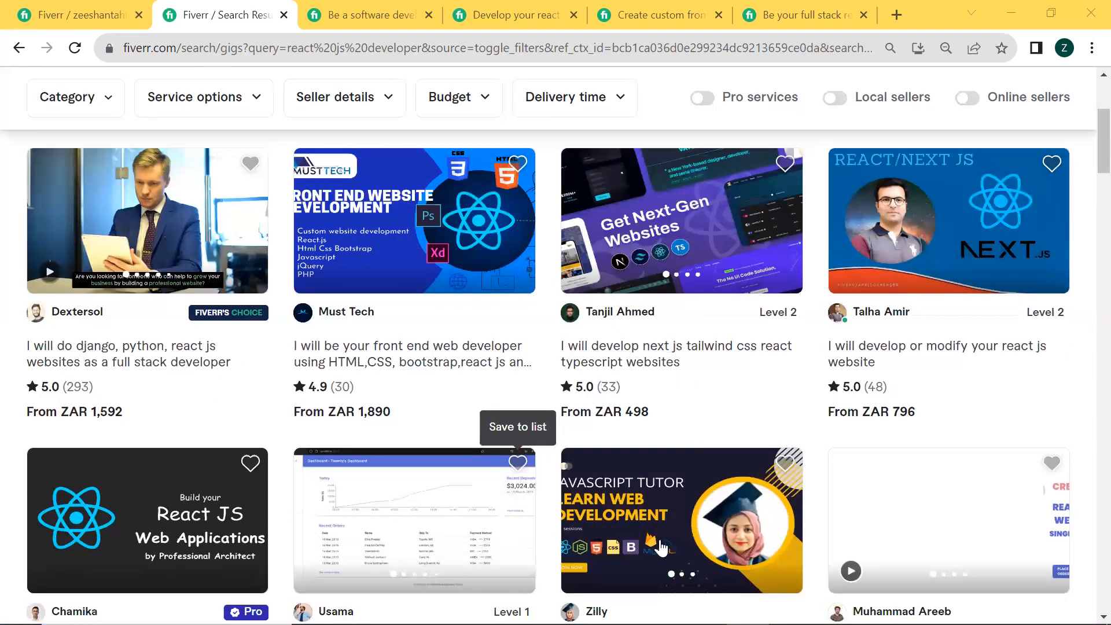
# Switch to the opened "I will be a software developer or full stack web developer" gig and examine its layout and full title
pyautogui.click(409, 7)
pyautogui.scroll(-5, 373, 285)
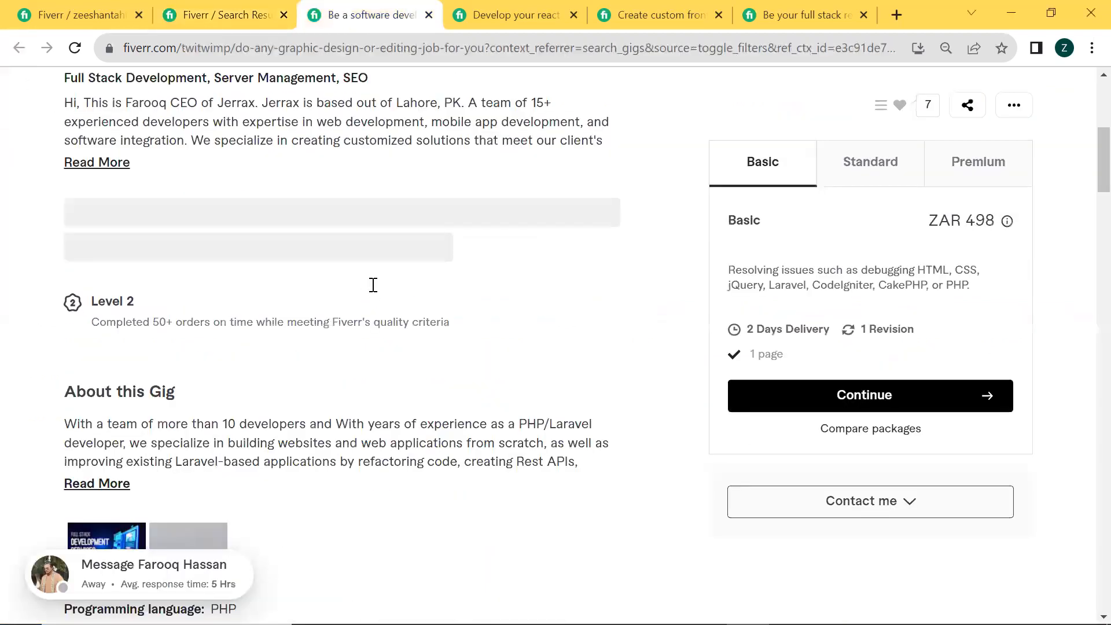
pyautogui.scroll(-5, 372, 285)
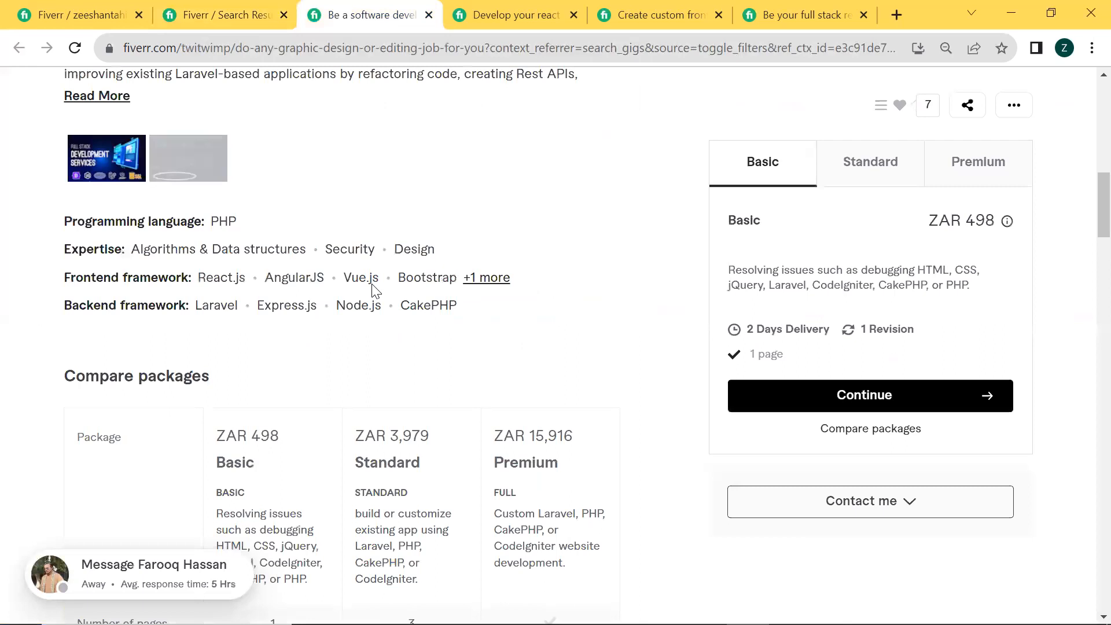
pyautogui.scroll(6, 373, 285)
pyautogui.scroll(2, 374, 285)
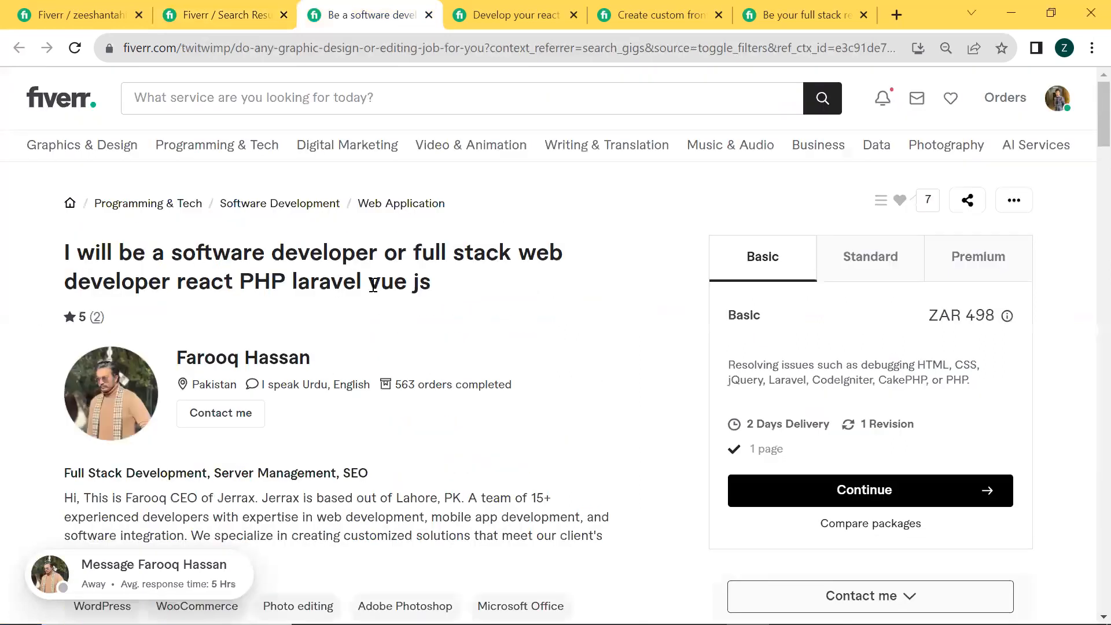
pyautogui.moveTo(65, 259); pyautogui.dragTo(463, 325)
pyautogui.click(468, 327)
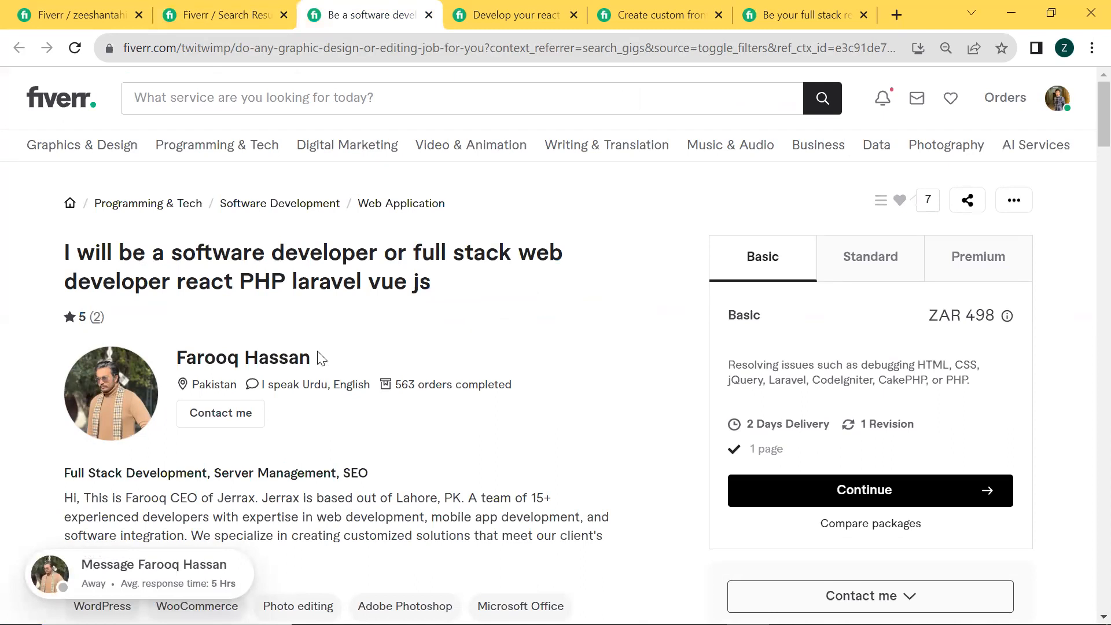
# Expand the seller's profile description on the software developer gig and read it together with the listed skills
pyautogui.scroll(-1, 318, 357)
pyautogui.moveTo(54, 163); pyautogui.dragTo(434, 191)
pyautogui.click(453, 230)
pyautogui.scroll(-2, 374, 275)
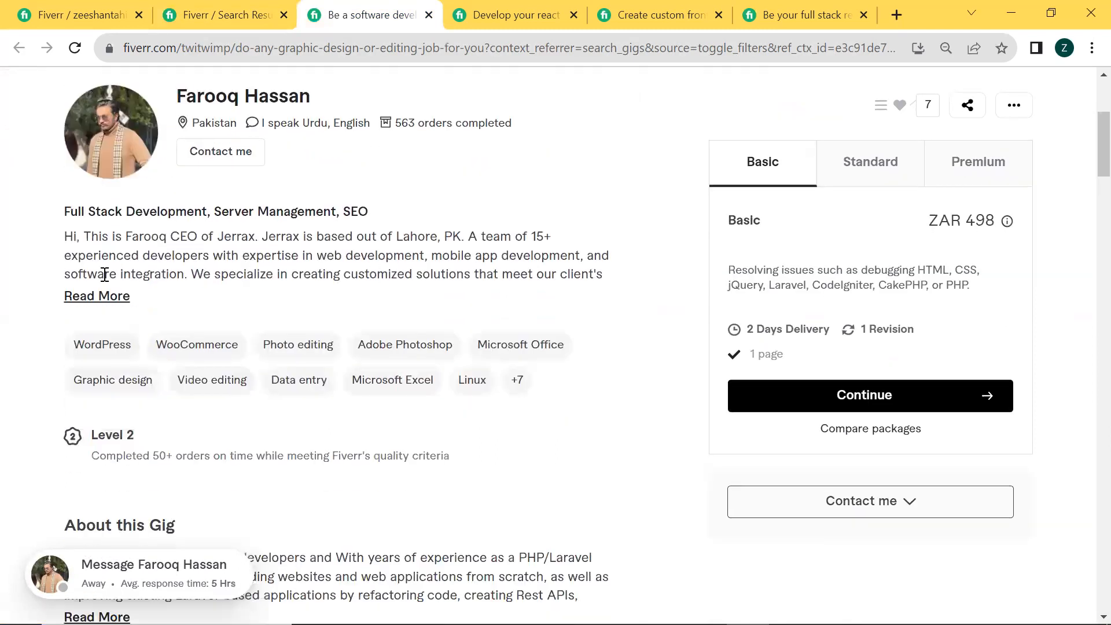
pyautogui.click(96, 296)
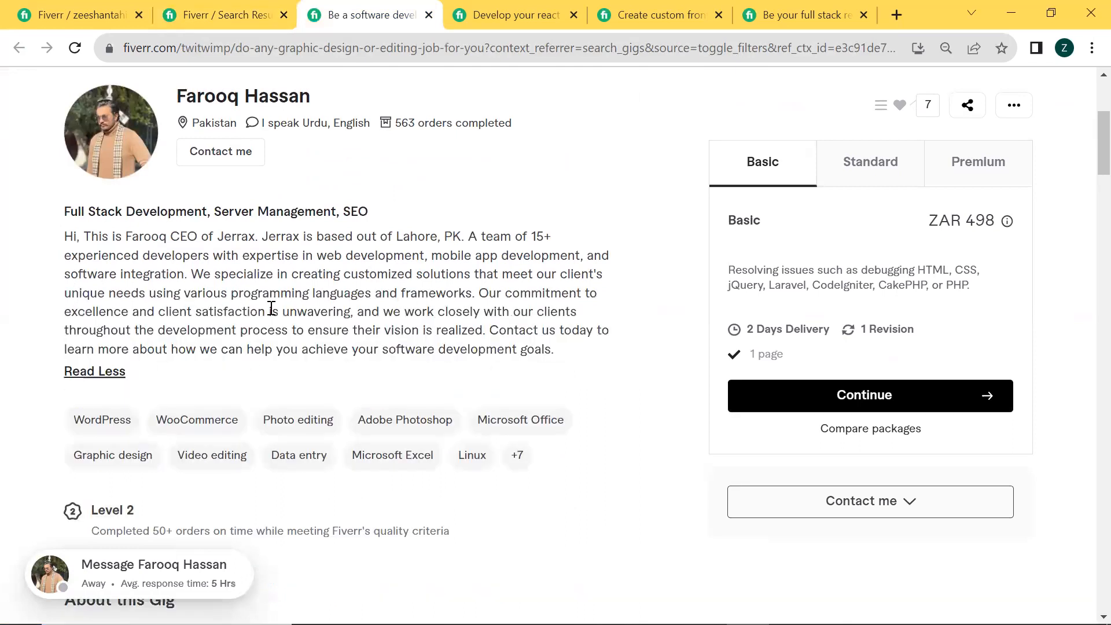
pyautogui.scroll(-8, 271, 308)
pyautogui.scroll(8, 271, 308)
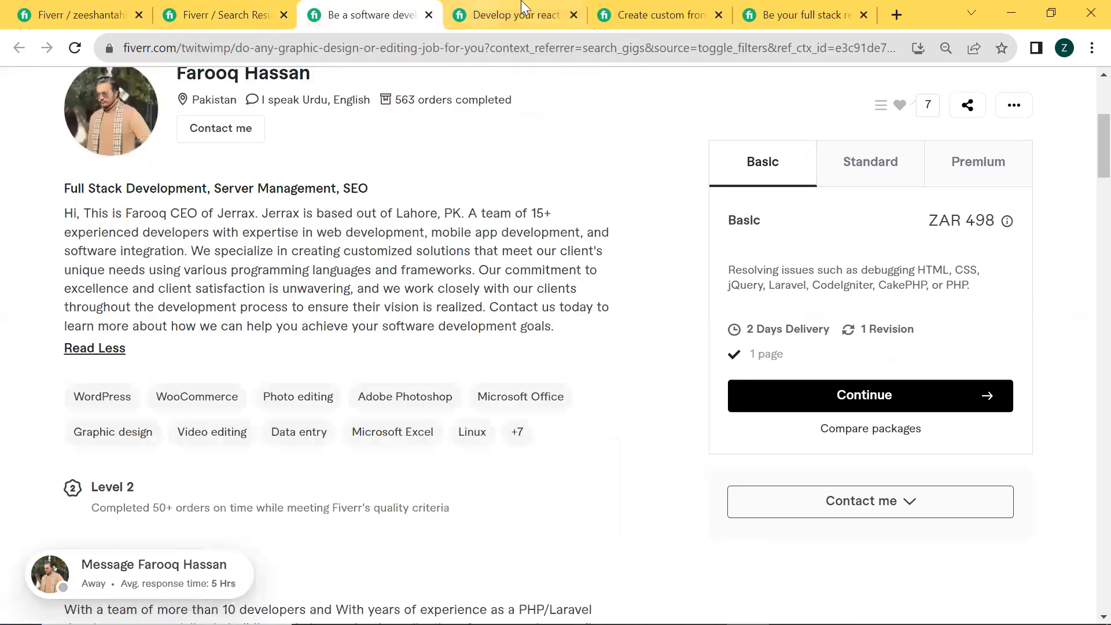
# Switch to the "I will develop your react js web app as mern stack developer" gig and expand its seller description
pyautogui.click(523, 7)
pyautogui.scroll(-2, 69, 398)
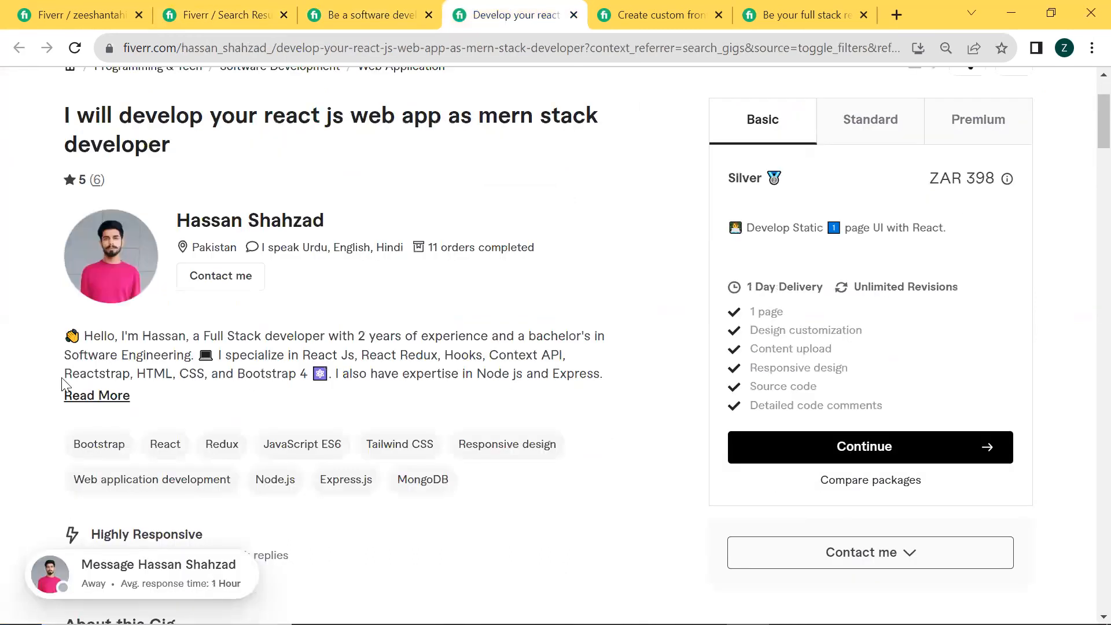
pyautogui.click(124, 395)
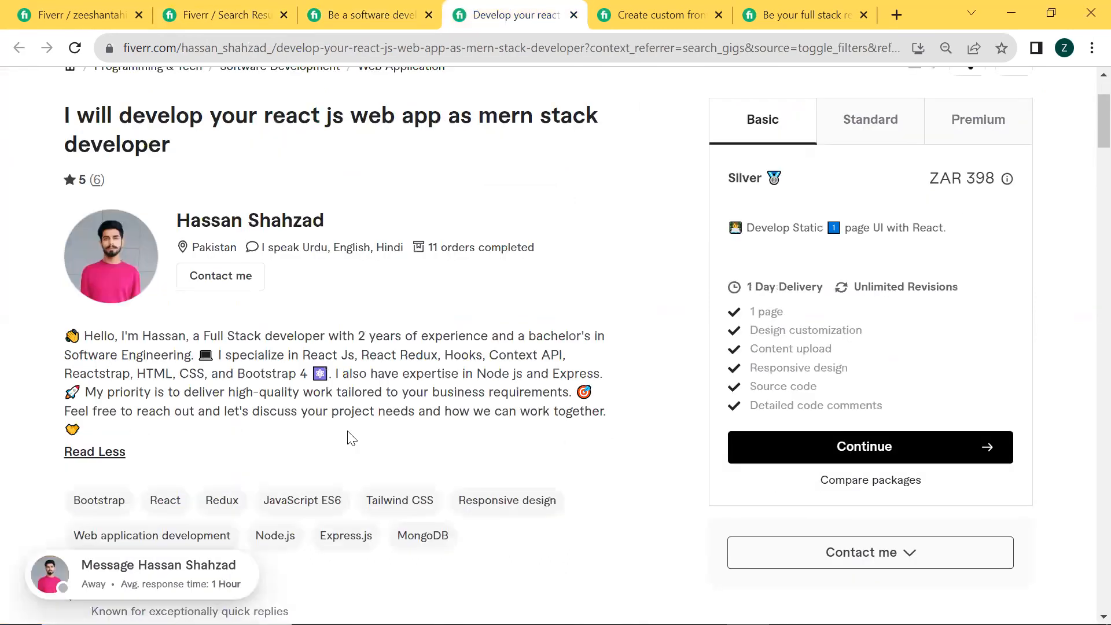
# Switch to the custom frontend webpages gig, expand its seller description and look over its About this Gig section
pyautogui.click(680, 7)
pyautogui.scroll(-3, 347, 372)
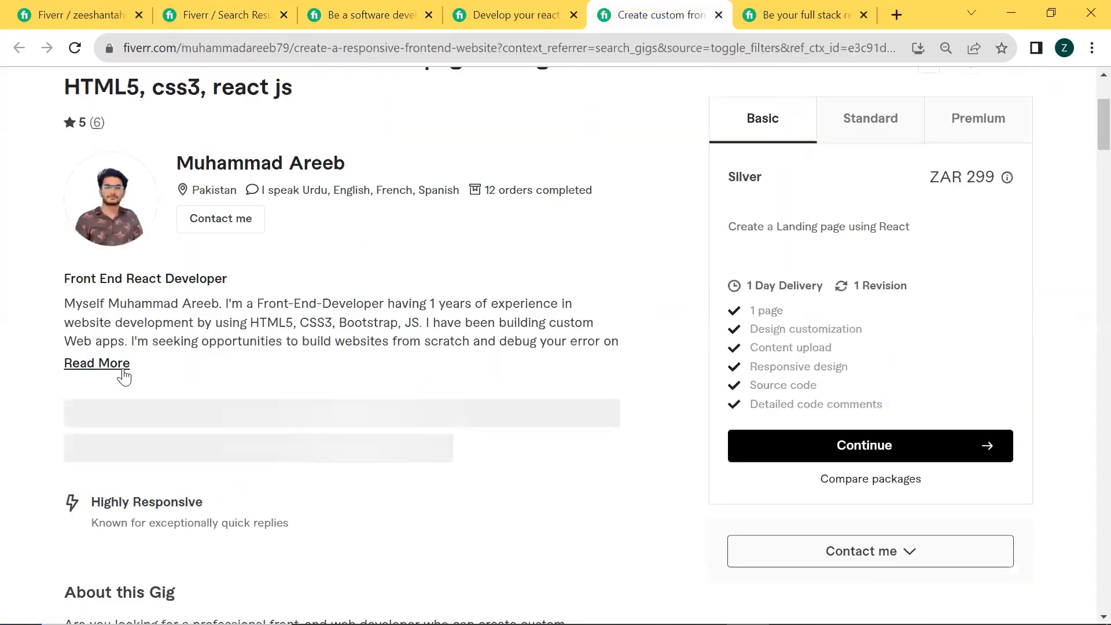
pyautogui.click(116, 363)
pyautogui.scroll(-6, 294, 451)
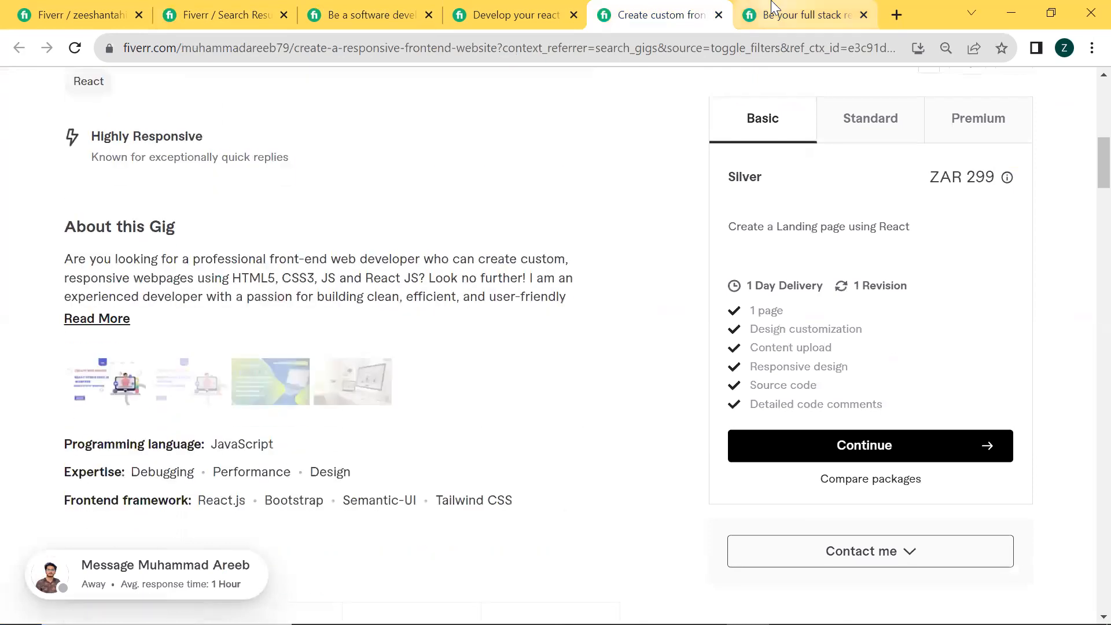
# Switch to the full stack react js and next js gig, expand its seller description and review its gig details and package comparison
pyautogui.click(805, 14)
pyautogui.scroll(-3, 148, 402)
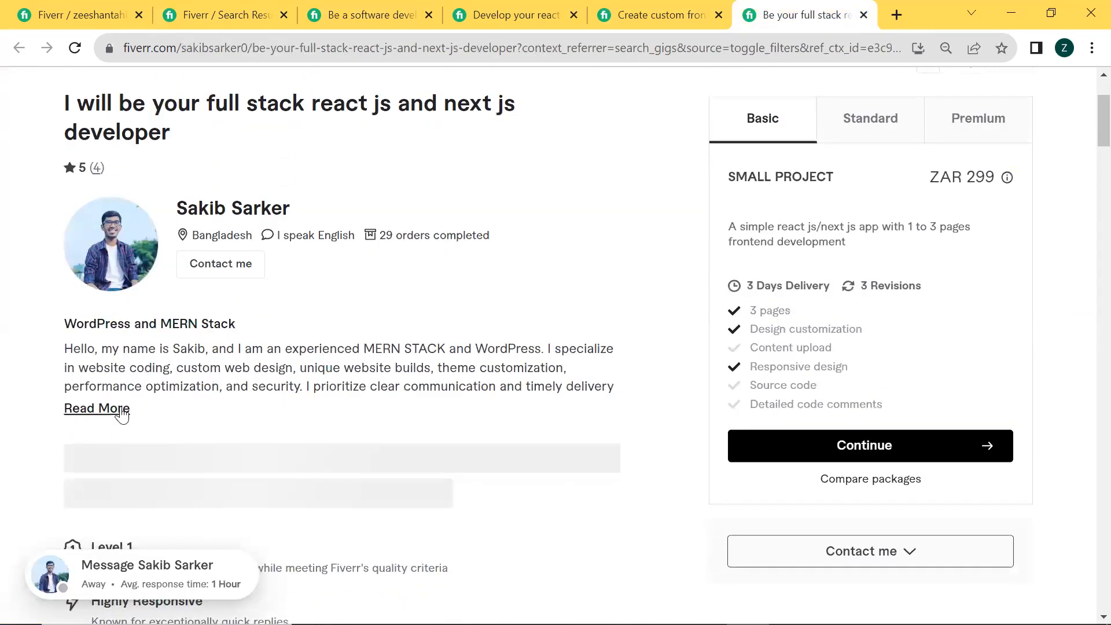
pyautogui.click(92, 407)
pyautogui.scroll(-2, 343, 344)
pyautogui.scroll(4, 188, 214)
pyautogui.scroll(-4, 188, 214)
pyautogui.scroll(-10, 188, 214)
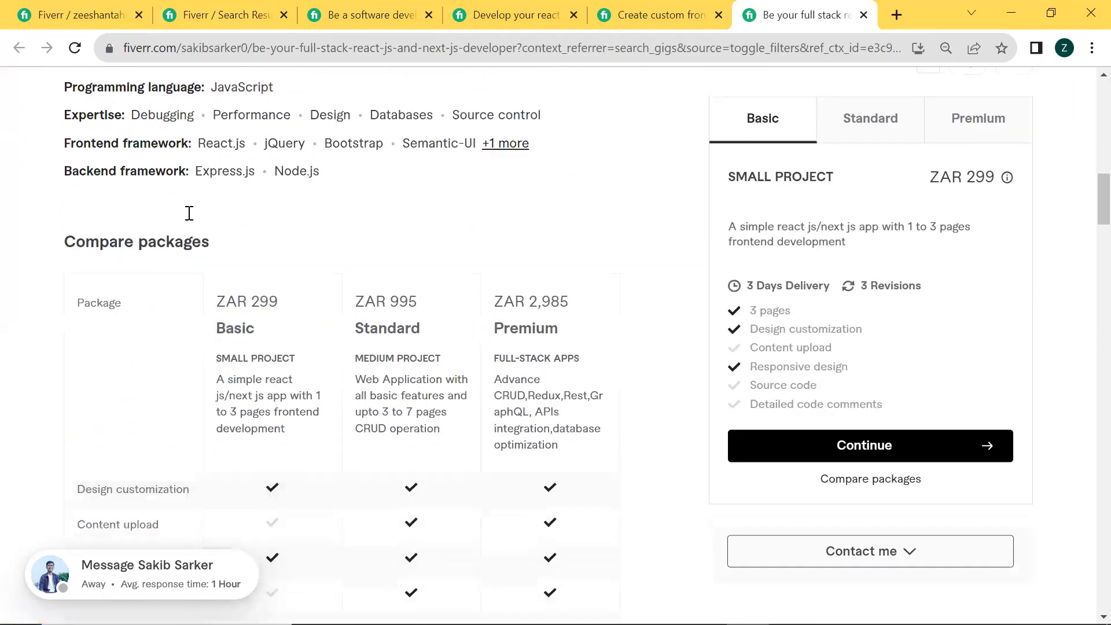
pyautogui.scroll(3, 187, 215)
pyautogui.scroll(4, 188, 213)
pyautogui.scroll(-1, 202, 347)
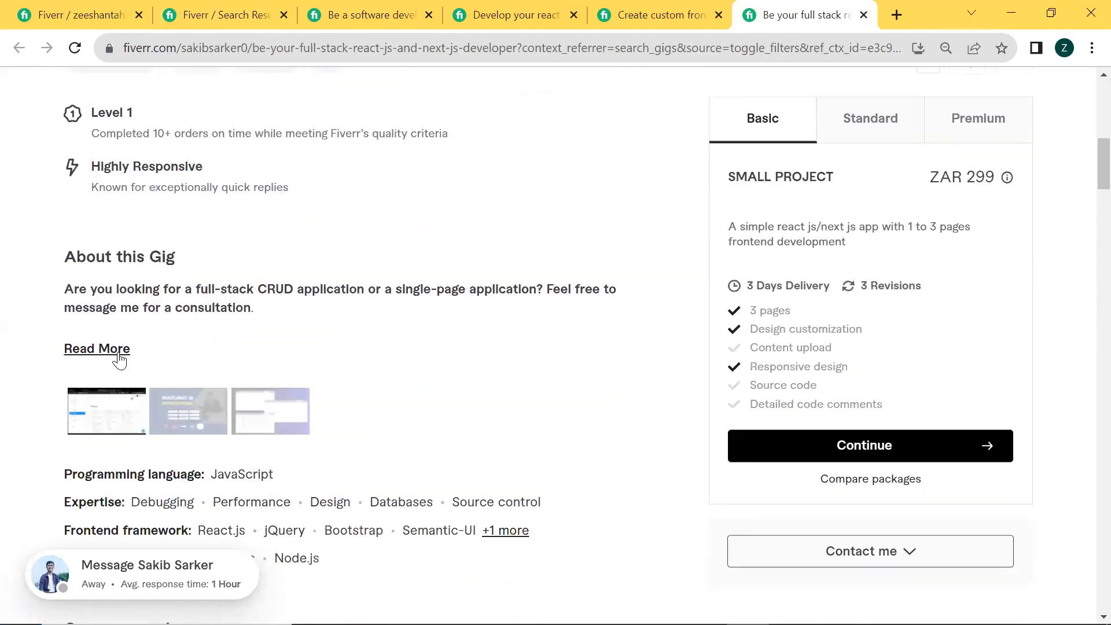
pyautogui.scroll(1, 456, 125)
# Return to the software developer gig, expand its About this Gig text and read the full gig description
pyautogui.click(347, 15)
pyautogui.scroll(-2, 341, 315)
pyautogui.scroll(-3, 341, 320)
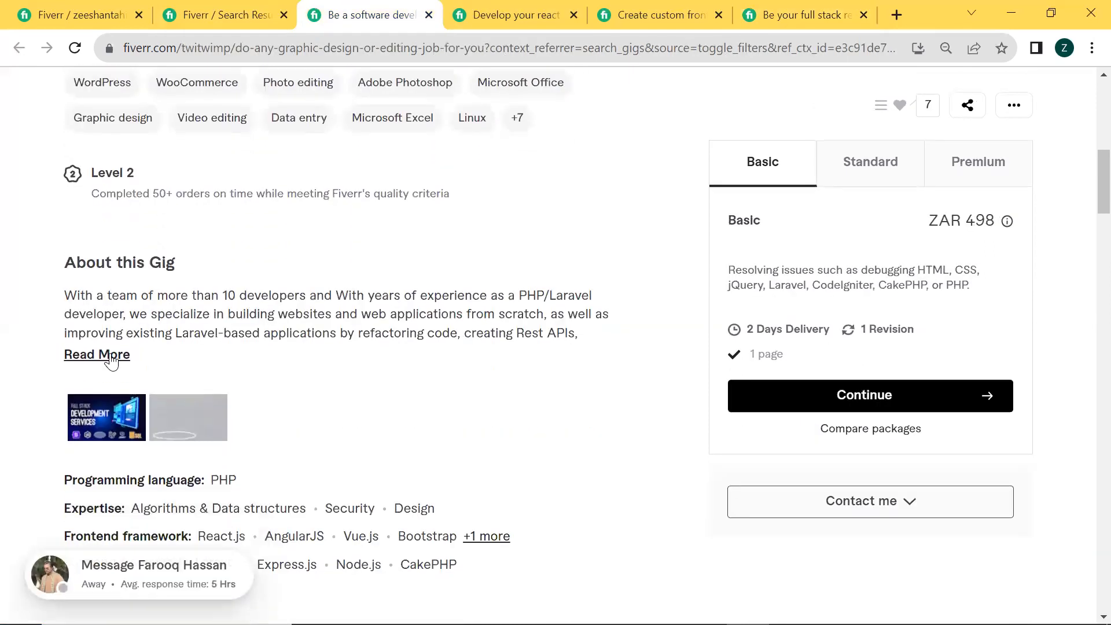
pyautogui.click(111, 355)
pyautogui.scroll(-2, 62, 301)
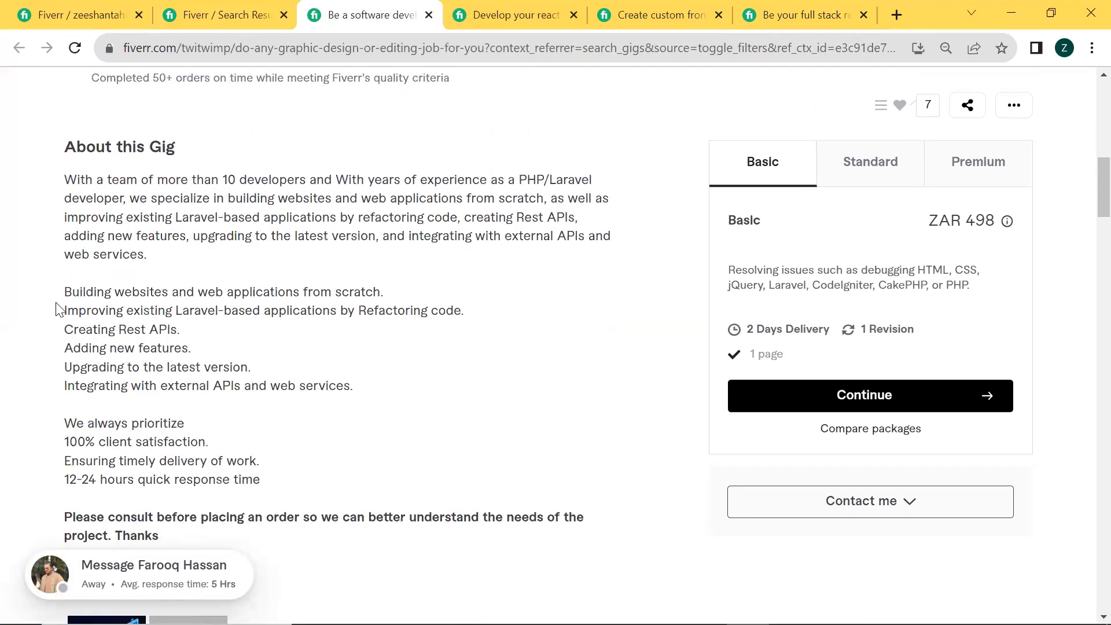
pyautogui.scroll(-2, 201, 409)
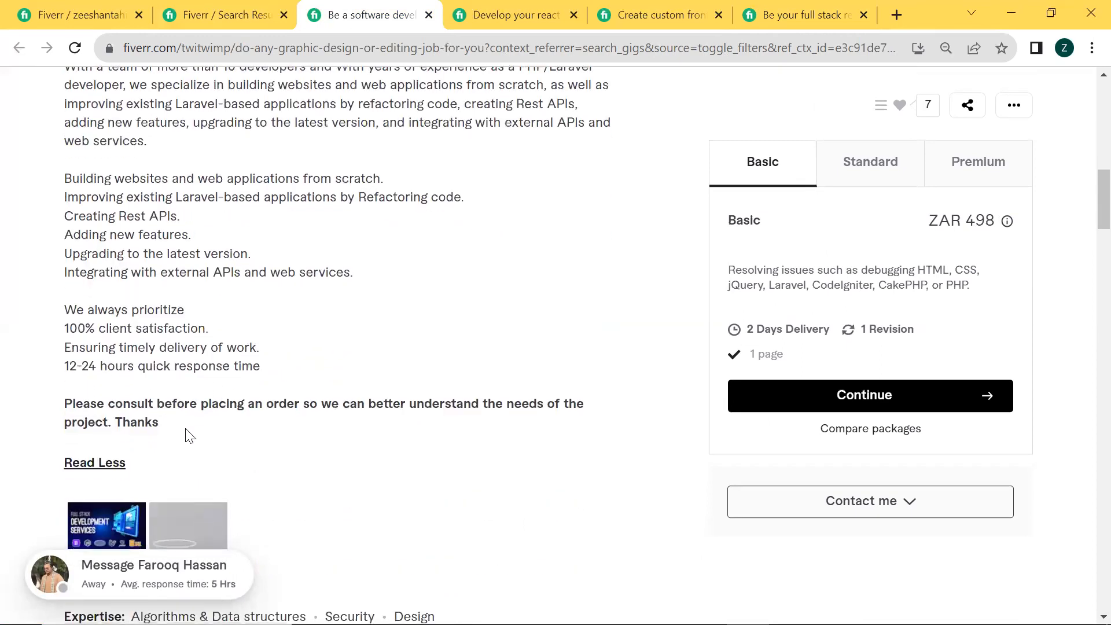
pyautogui.scroll(3, 180, 420)
# Return to the mern stack developer gig, expand its About this Gig text and read the introduction and skills list
pyautogui.click(507, 8)
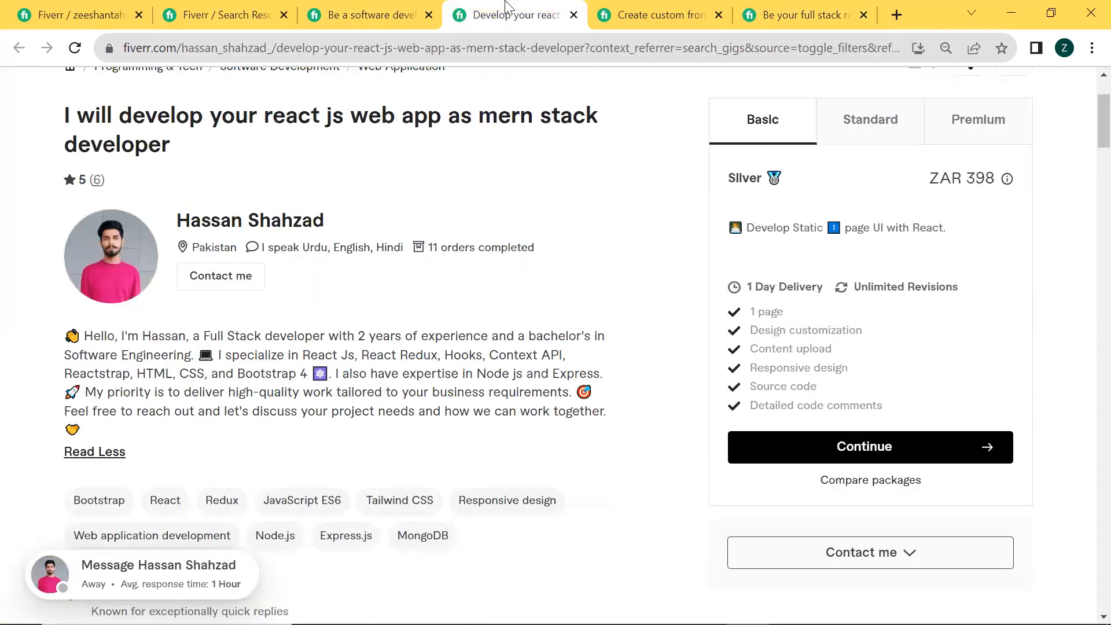
pyautogui.scroll(-7, 101, 334)
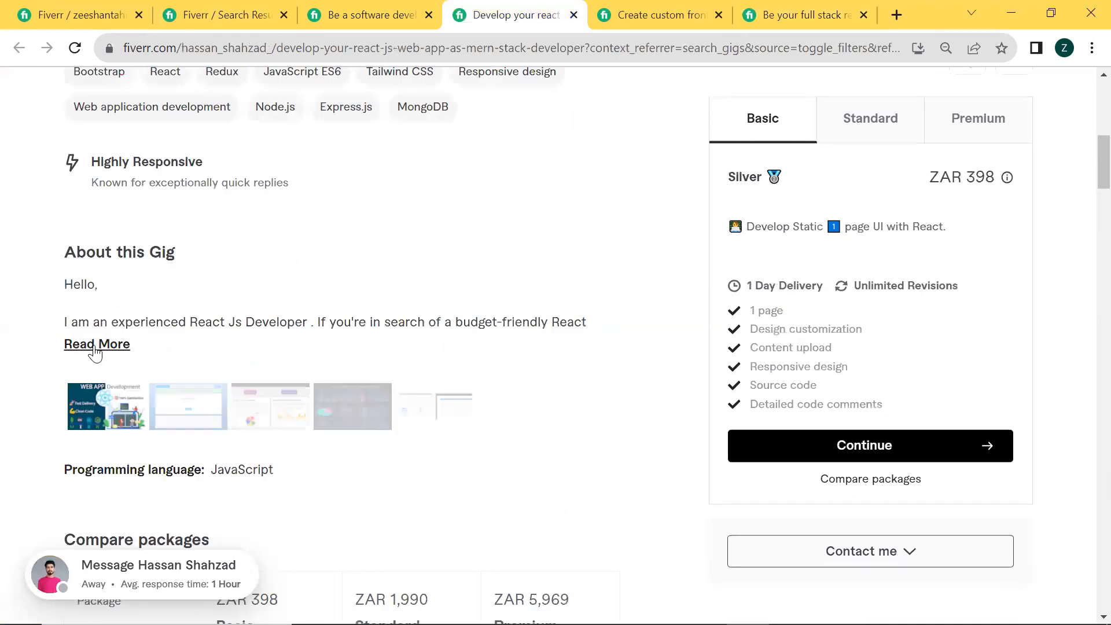
pyautogui.click(95, 345)
pyautogui.scroll(-1, 327, 344)
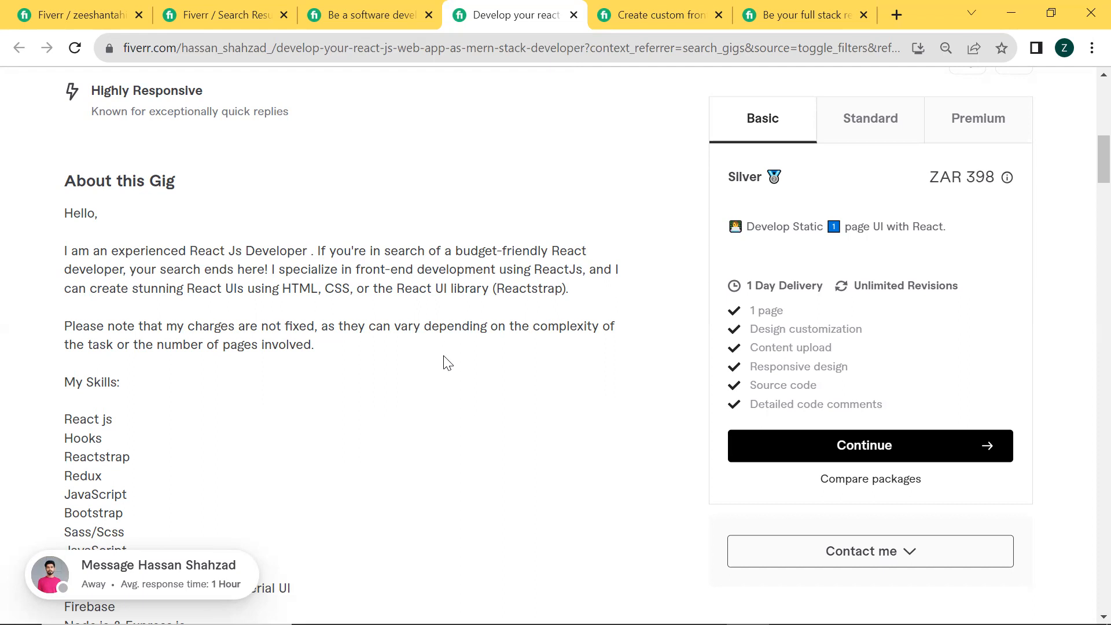
# Return to the new gig's Overview form and look over its gig title, category and search tags sections
pyautogui.click(76, 14)
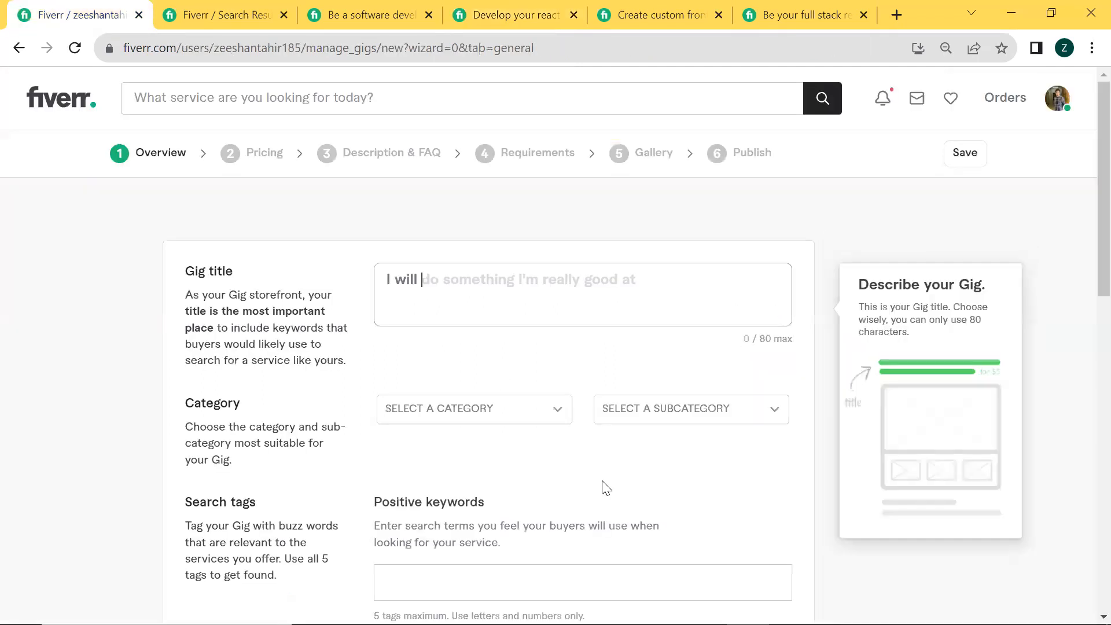
pyautogui.scroll(-1, 441, 295)
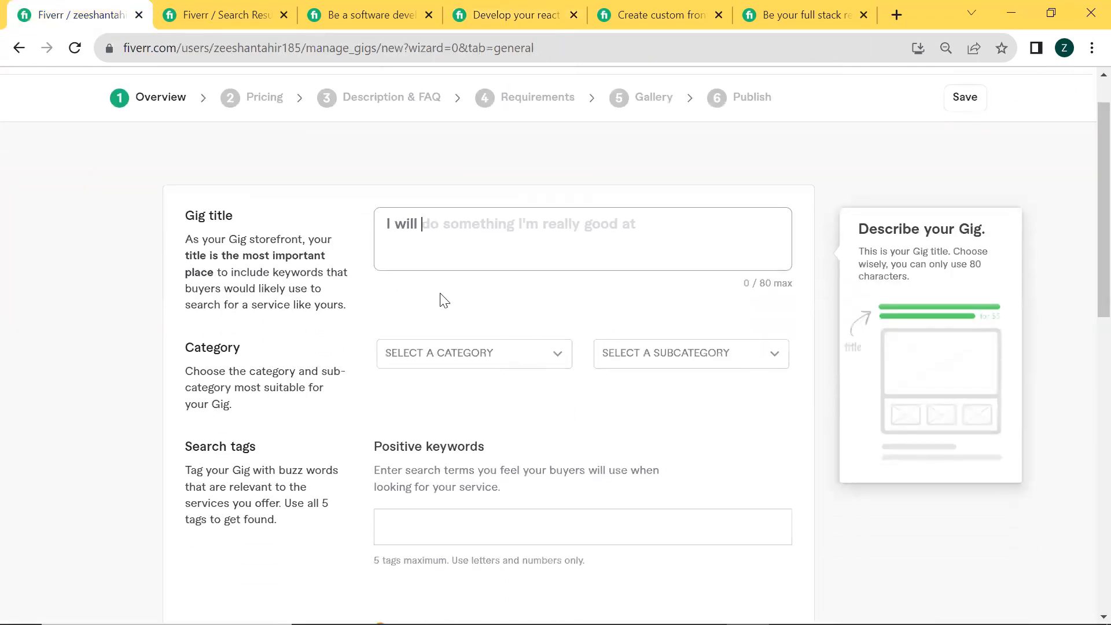
pyautogui.scroll(-10, 442, 298)
pyautogui.scroll(5, 457, 295)
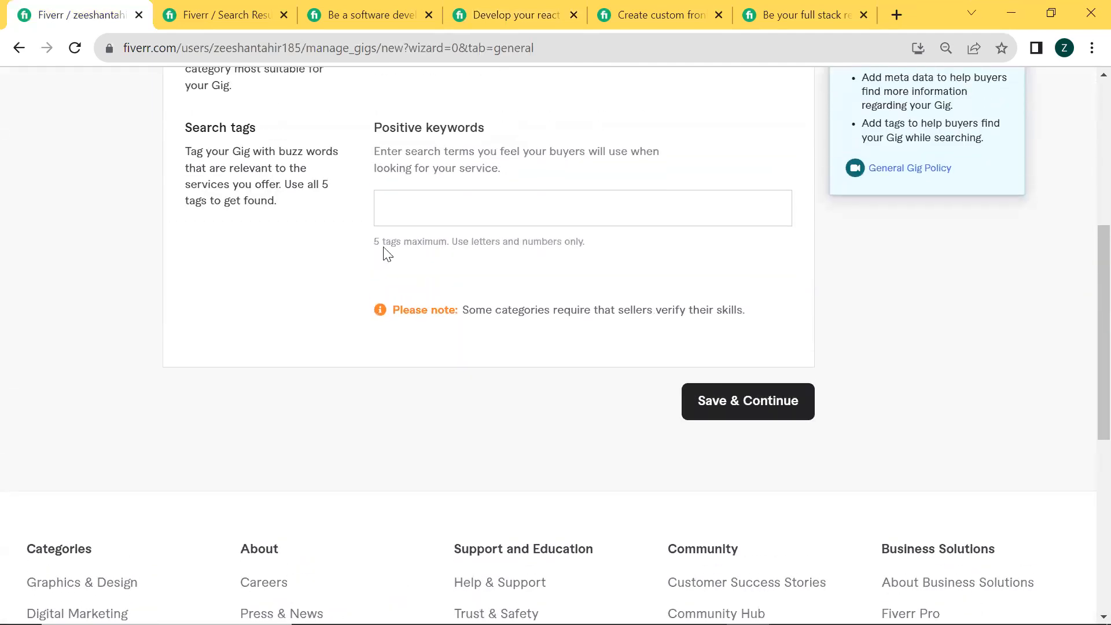
pyautogui.scroll(1, 382, 249)
pyautogui.click(424, 252)
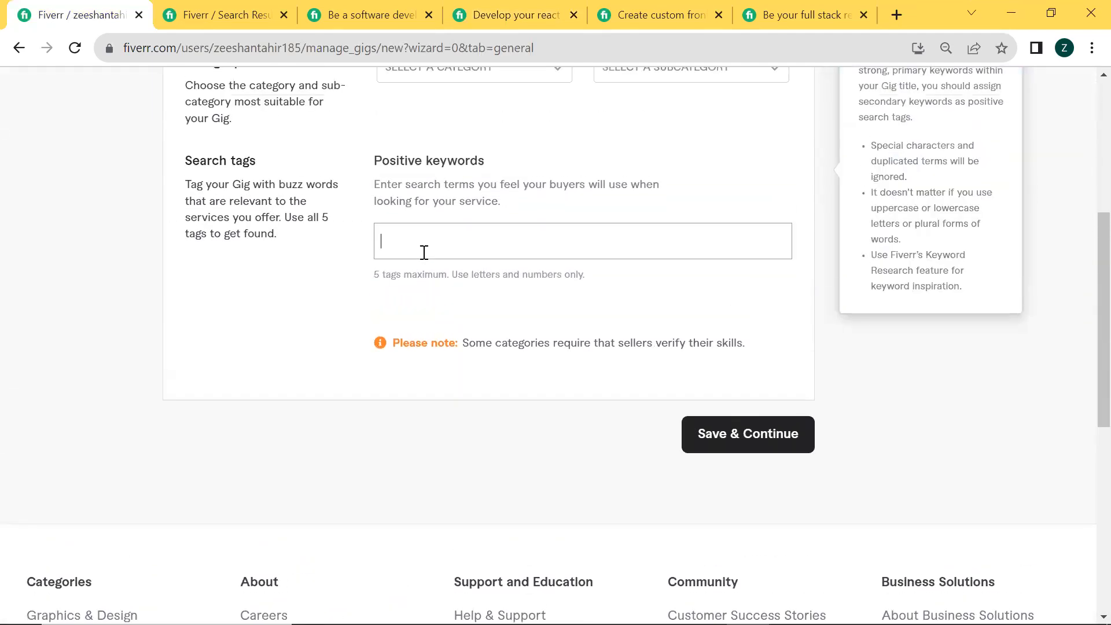
pyautogui.scroll(6, 424, 252)
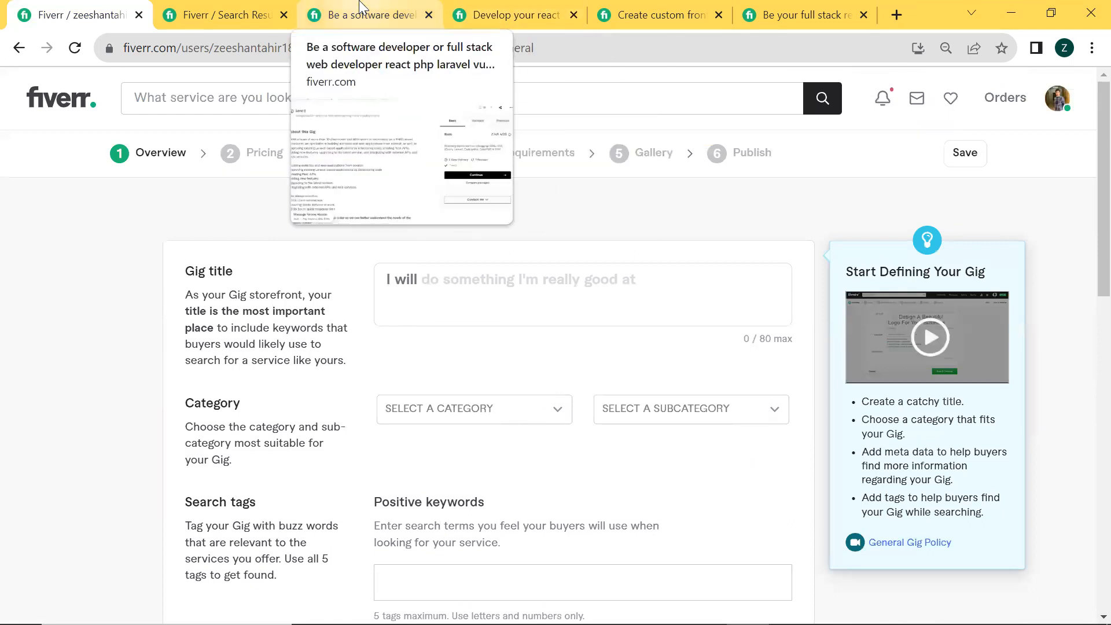
pyautogui.click(470, 288)
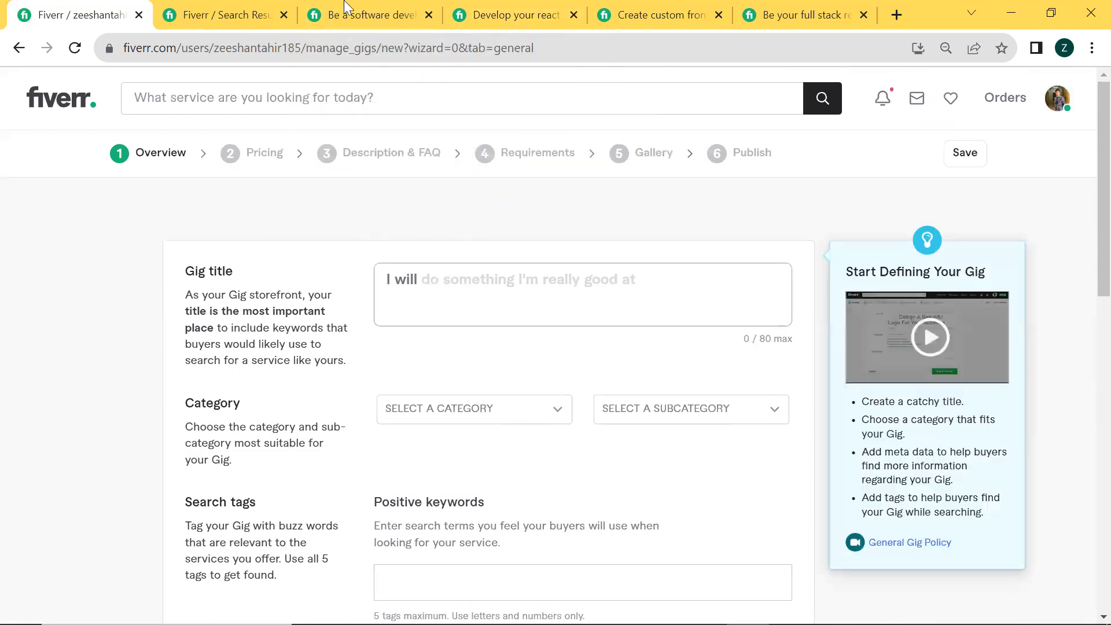
# Switch to the "react js developer" search results and check the number of services available
pyautogui.click(285, 6)
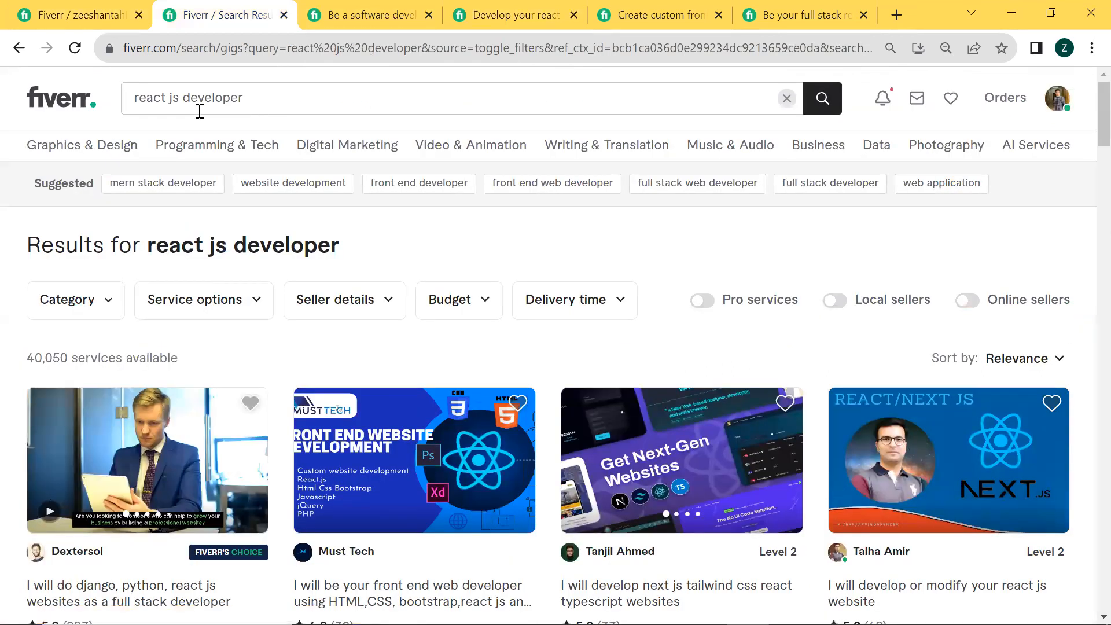
pyautogui.click(256, 110)
pyautogui.hotkey('ctrl', 'a')
pyautogui.click(23, 343)
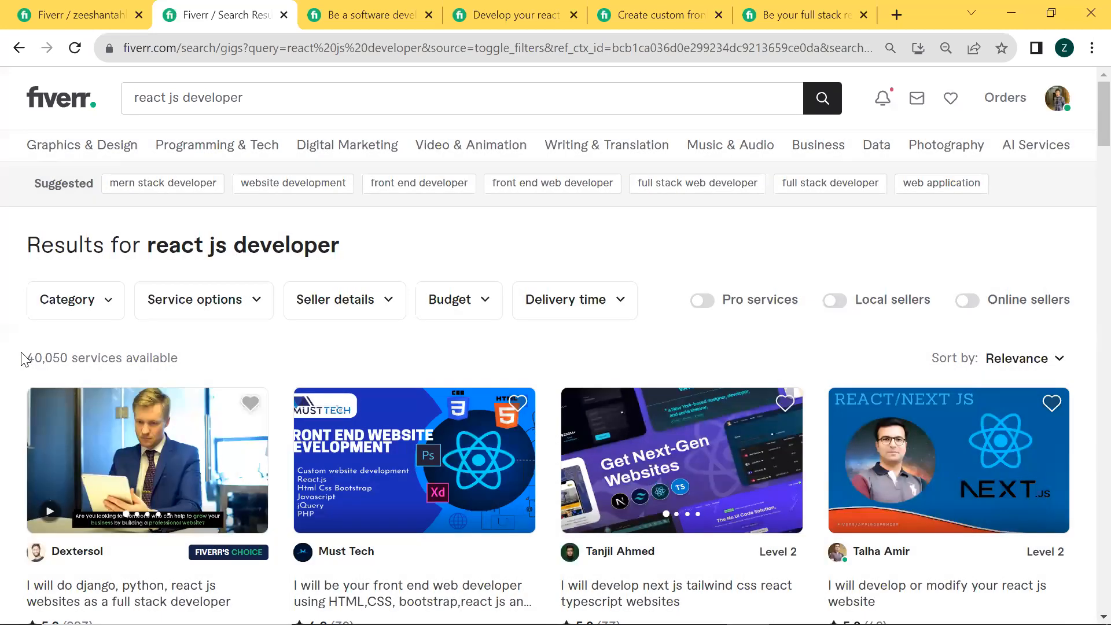
pyautogui.moveTo(26, 359); pyautogui.dragTo(67, 362)
pyautogui.click(214, 364)
# Search for "react js" and check how many services are available
pyautogui.click(239, 92)
pyautogui.hotkey('ctrl', 'BackSpace')
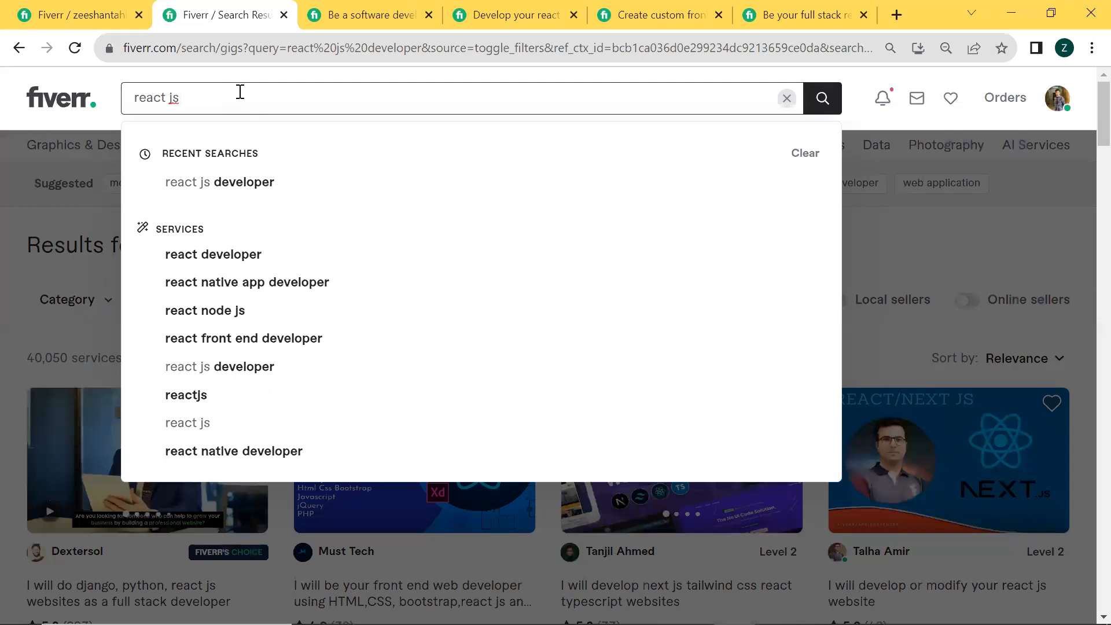
pyautogui.press('Return')
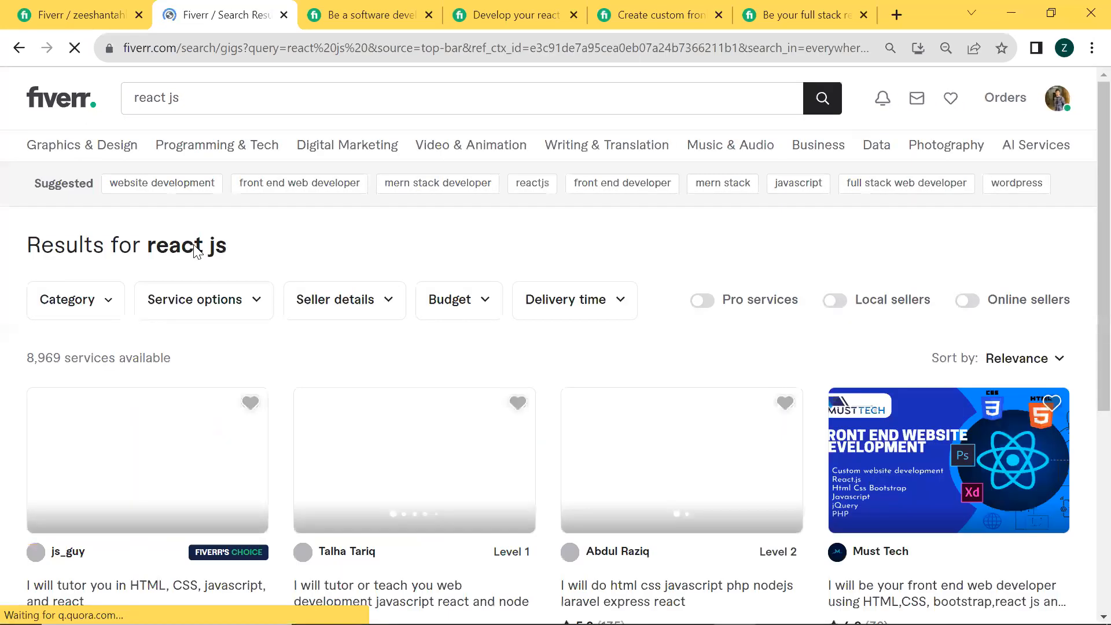
pyautogui.moveTo(21, 356); pyautogui.dragTo(162, 375)
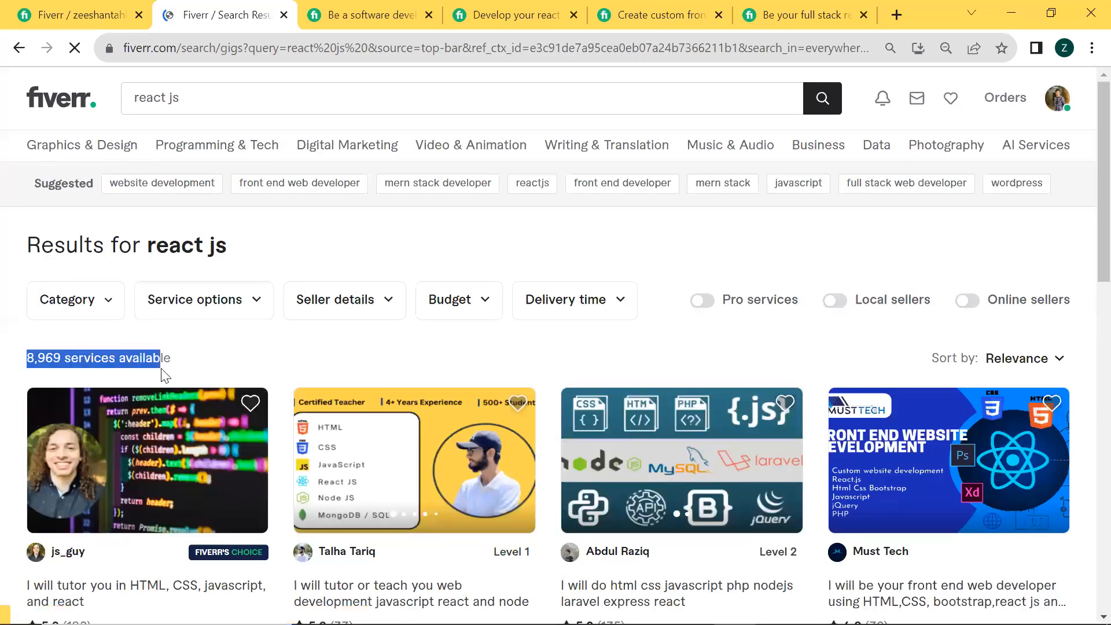
pyautogui.click(92, 359)
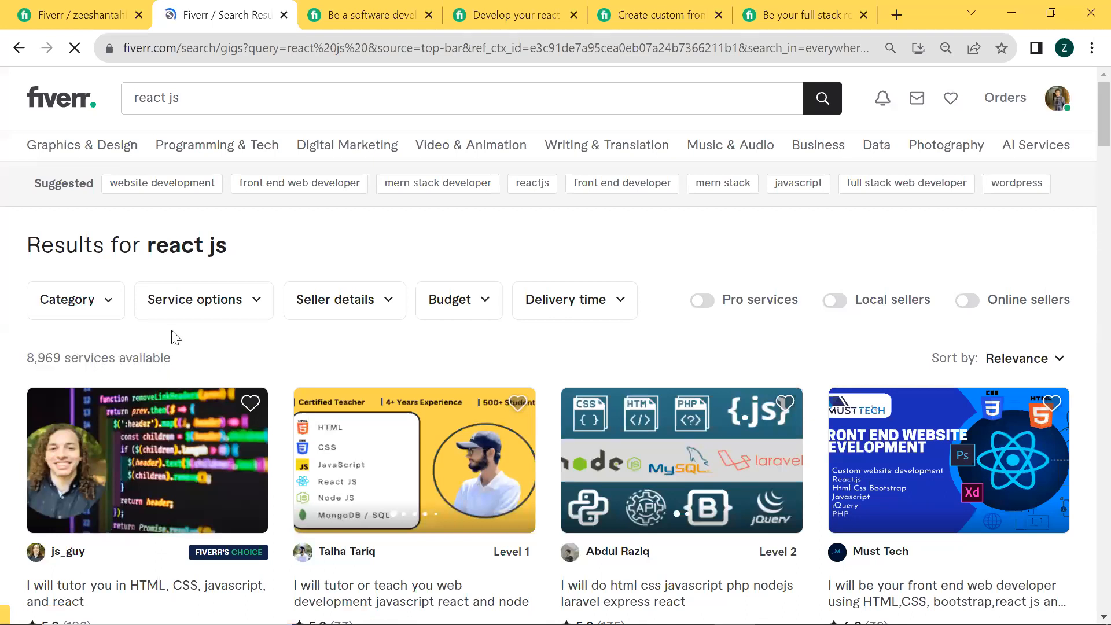
# Bring up the search suggestions for "react js" and review the related service keywords
pyautogui.click(200, 98)
pyautogui.press('BackSpace')
pyautogui.press('BackSpace')
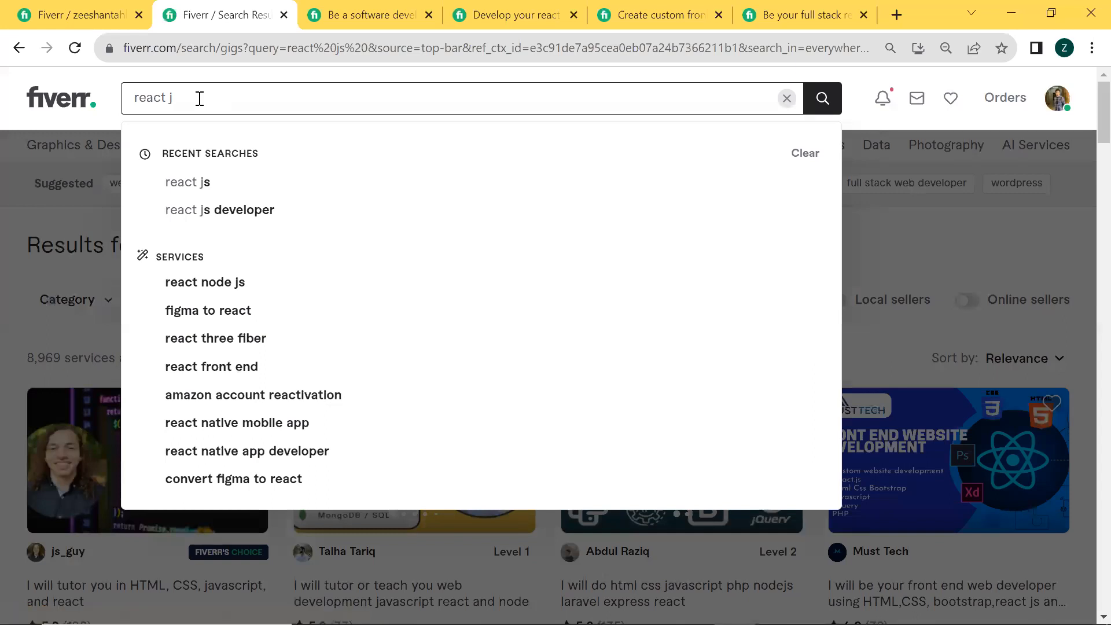
pyautogui.write('s')
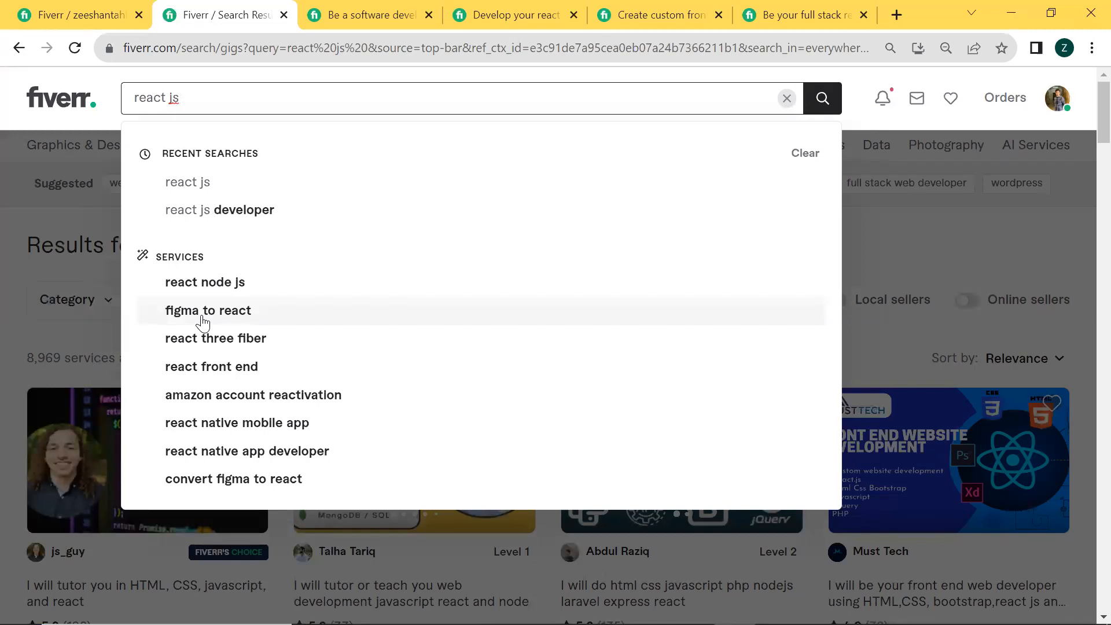
# Find Figma through the Windows search and launch the Figma desktop app
pyautogui.click(692, 608)
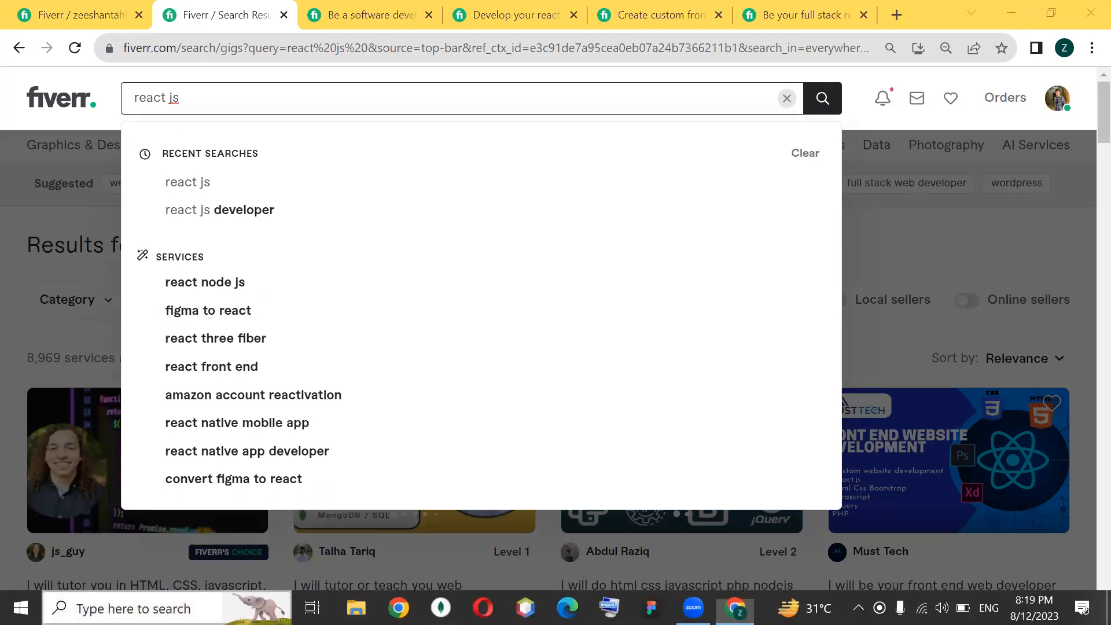
pyautogui.press('super')
pyautogui.write('fig,')
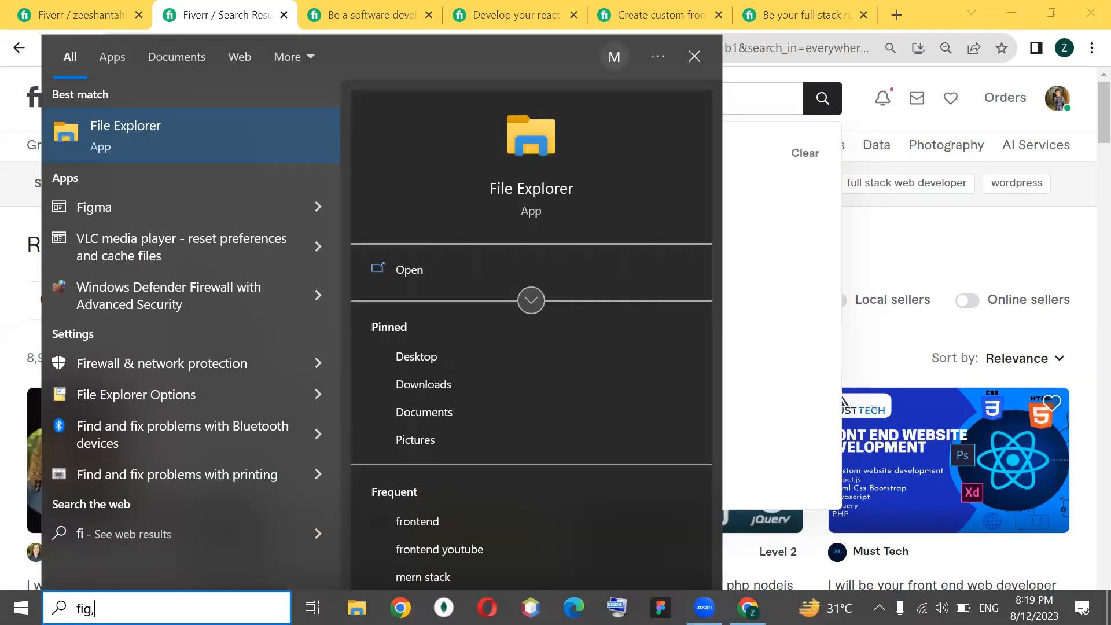
pyautogui.press('BackSpace')
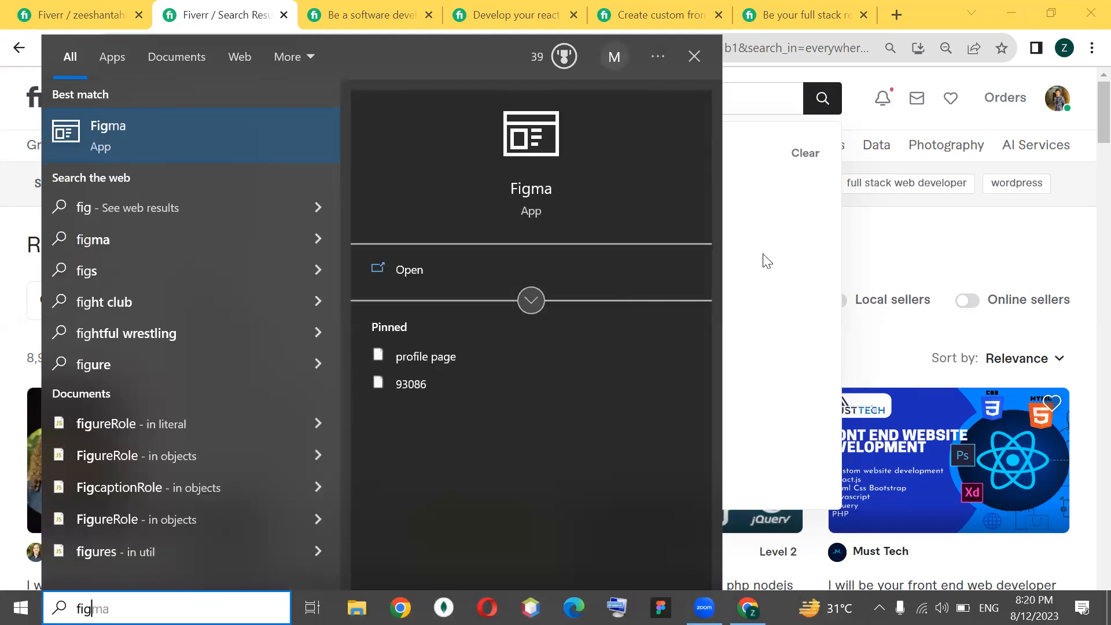
pyautogui.click(142, 131)
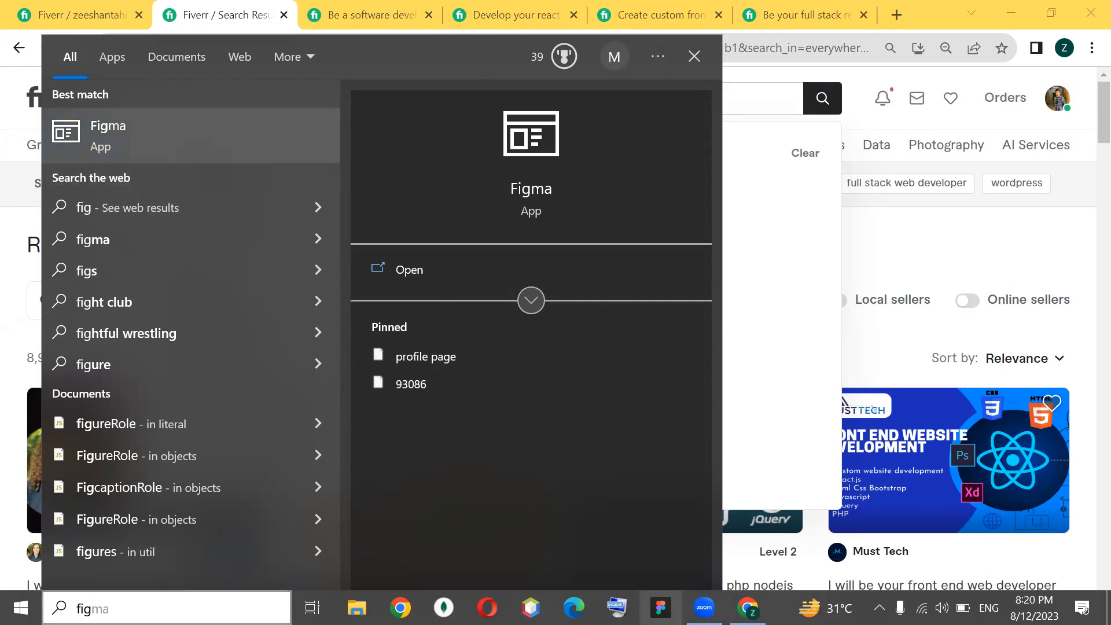
pyautogui.click(660, 608)
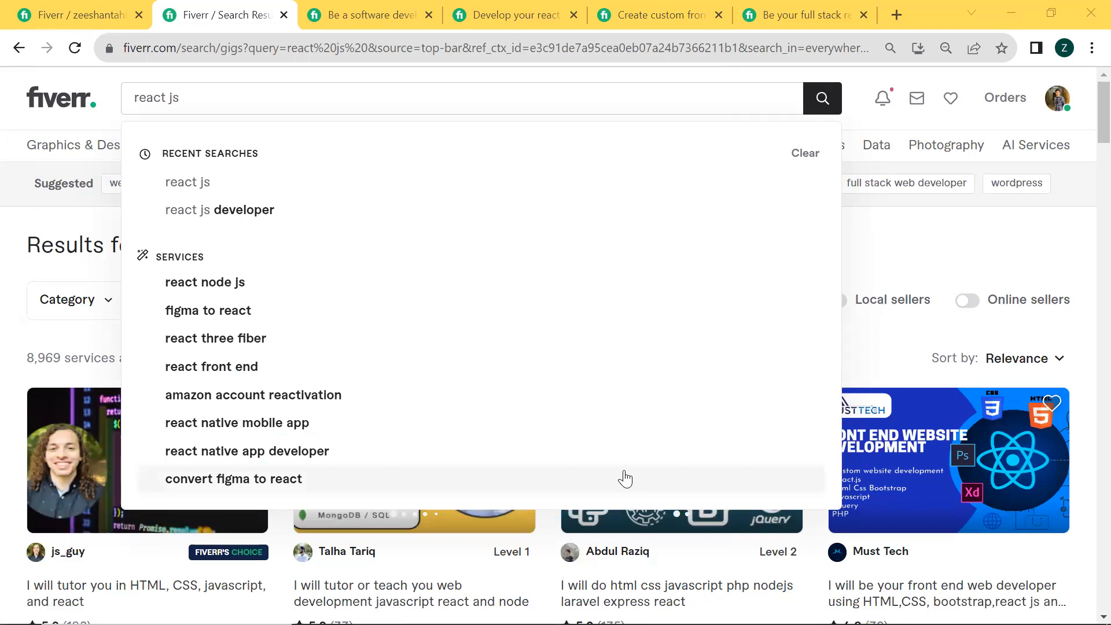
pyautogui.click(218, 370)
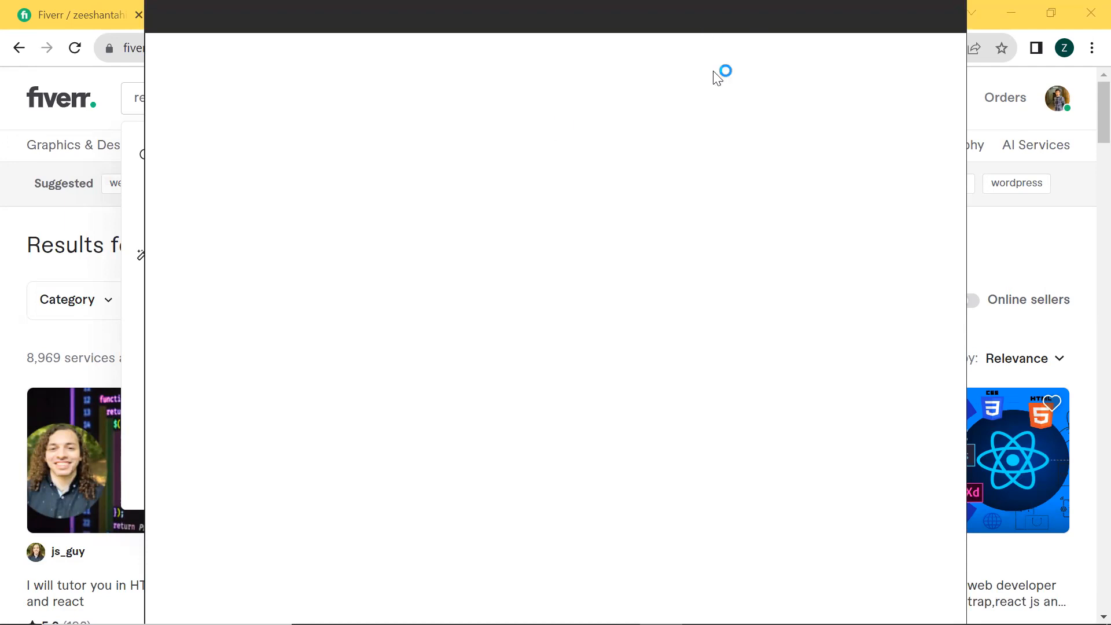
pyautogui.click(77, 159)
pyautogui.click(77, 159)
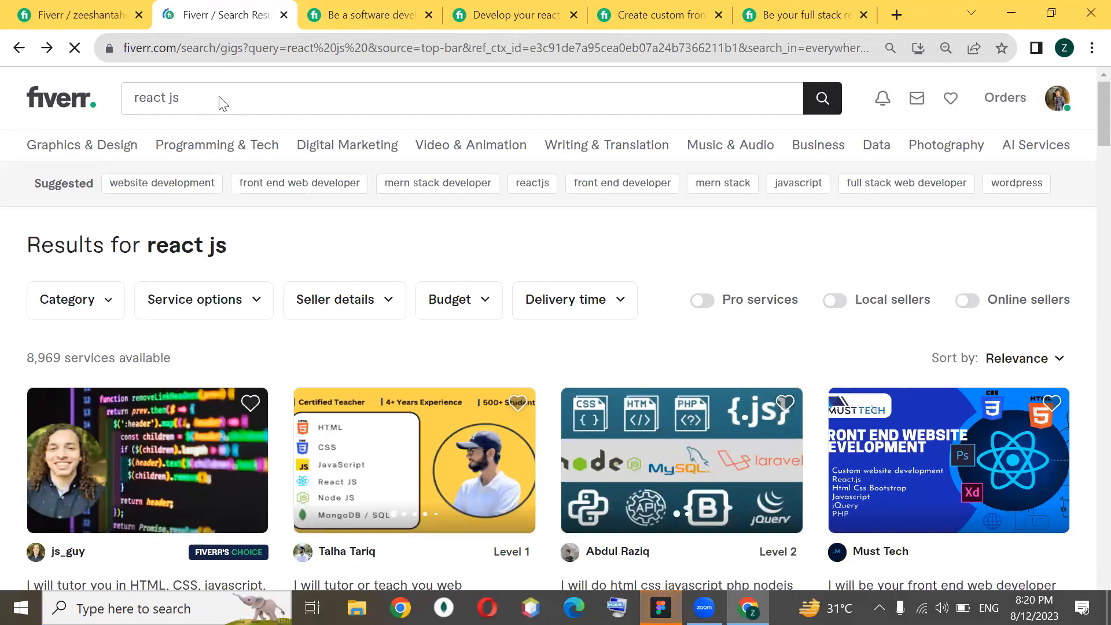
# Replace the Fiverr search term with "convert figma to react" and run the search
pyautogui.click(140, 102)
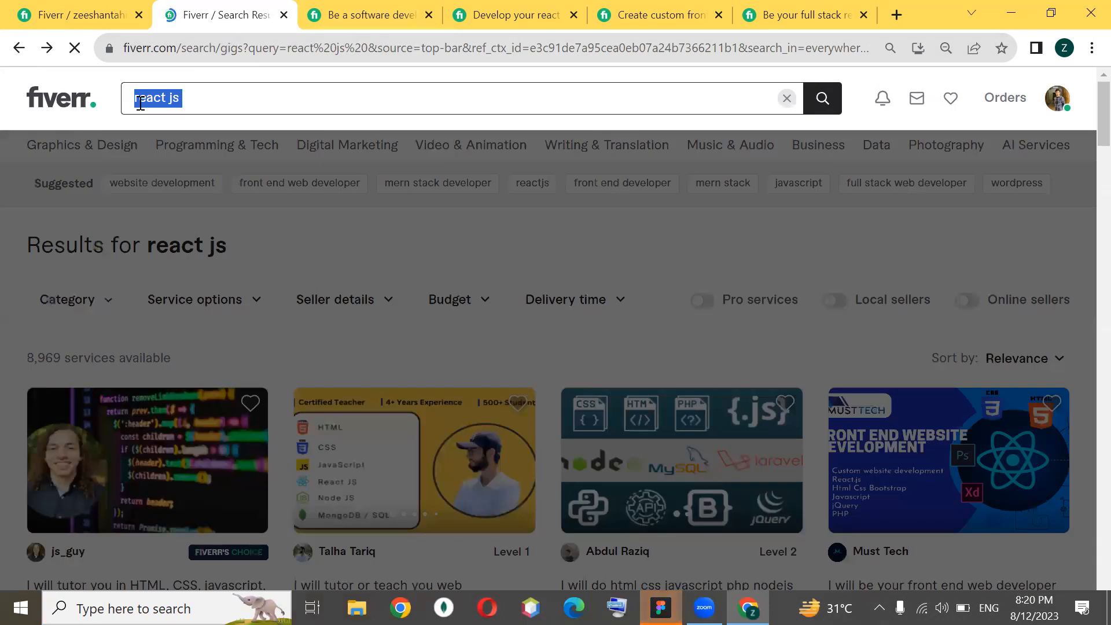
pyautogui.press('BackSpace')
pyautogui.write('convert ')
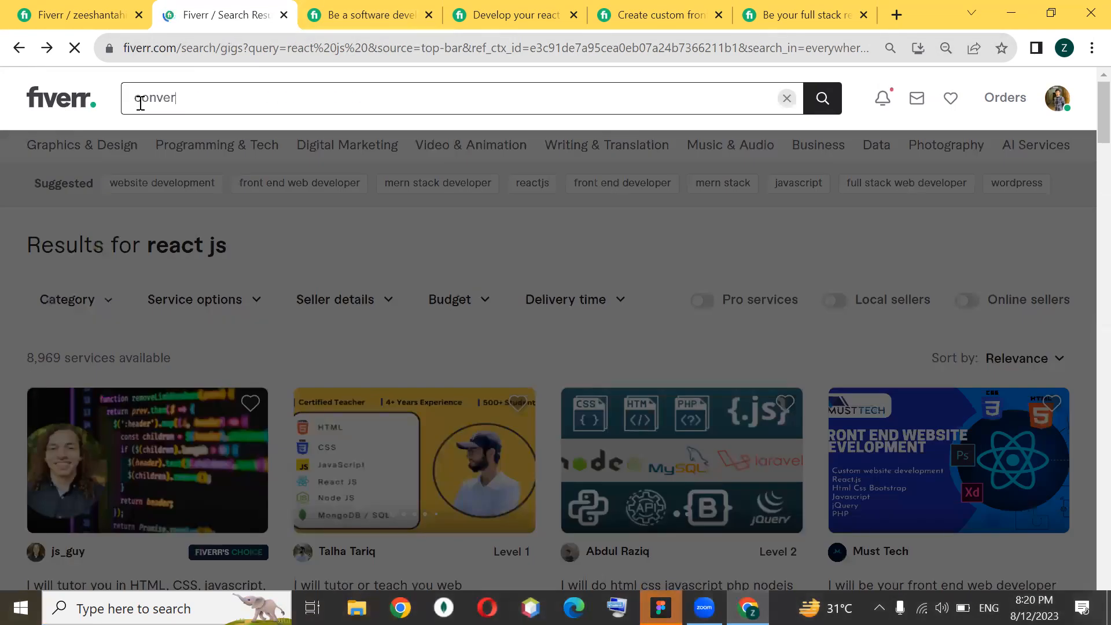
pyautogui.write('figma to react')
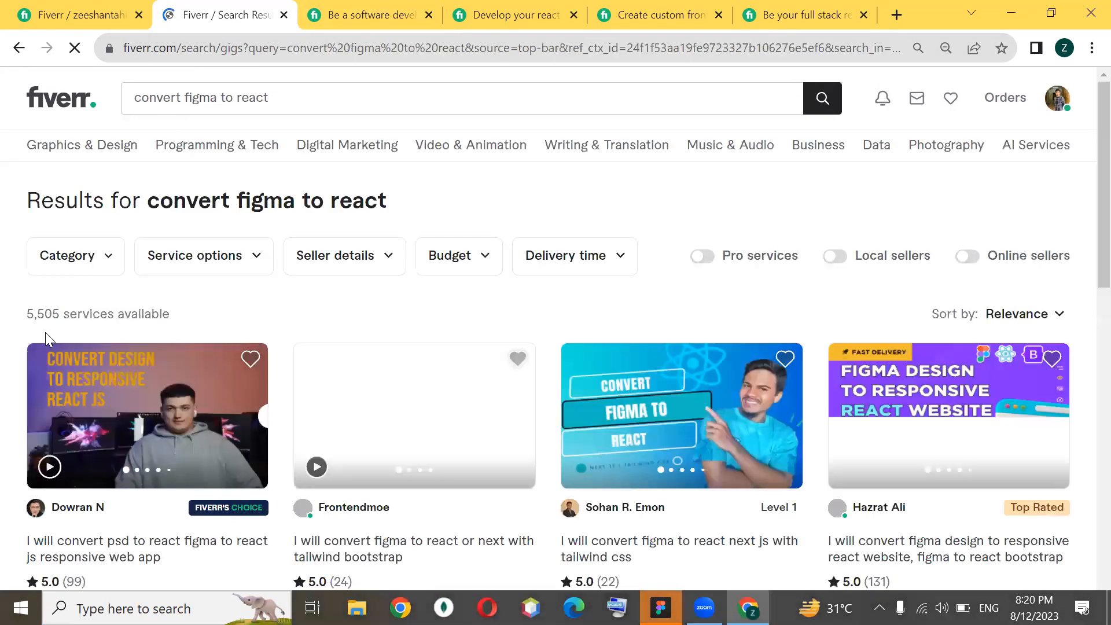
# Check the number of services for the Figma-to-React search and look over the listed gigs
pyautogui.moveTo(27, 314); pyautogui.dragTo(76, 317)
pyautogui.click(64, 316)
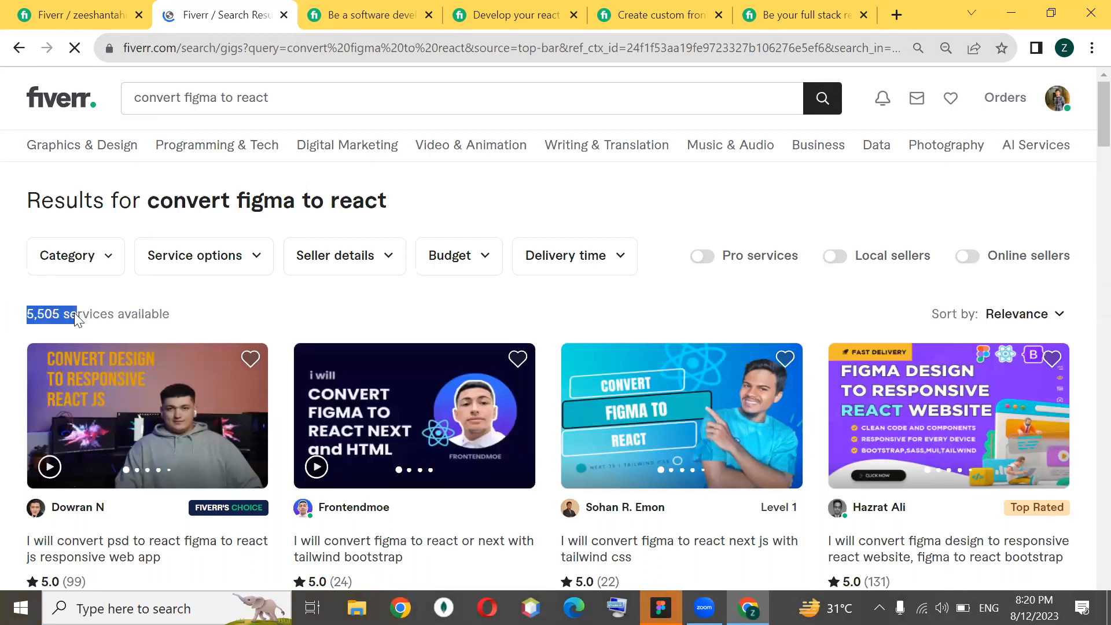
pyautogui.click(238, 295)
pyautogui.scroll(-2, 240, 298)
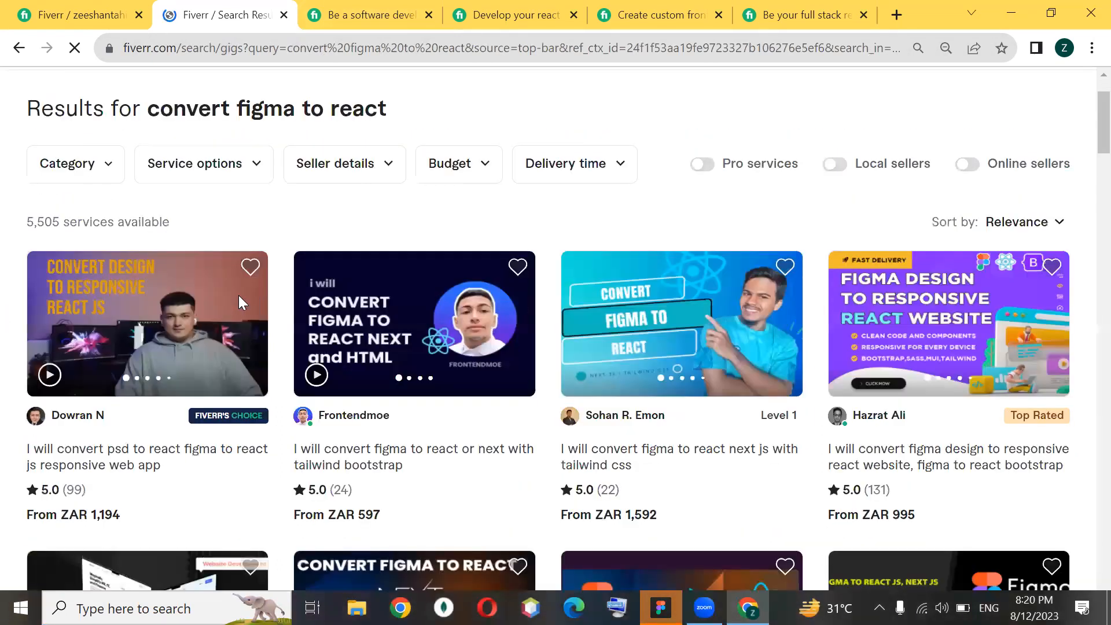
pyautogui.scroll(-4, 238, 295)
pyautogui.scroll(6, 324, 232)
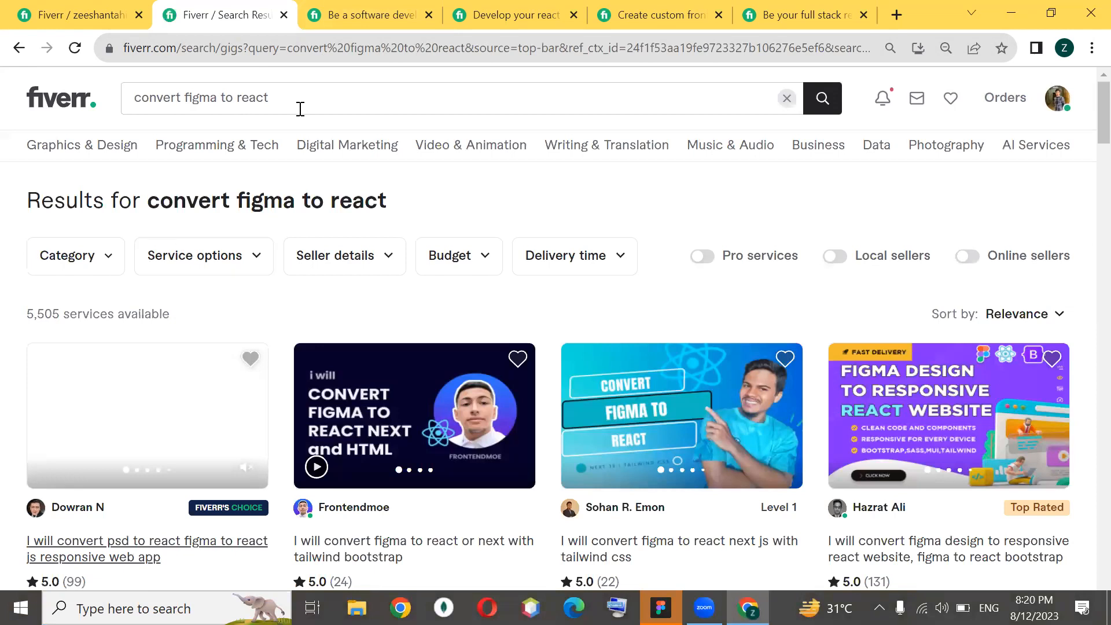
# Replace the search term with "modern react js website" and run the search
pyautogui.moveTo(299, 109); pyautogui.dragTo(136, 105)
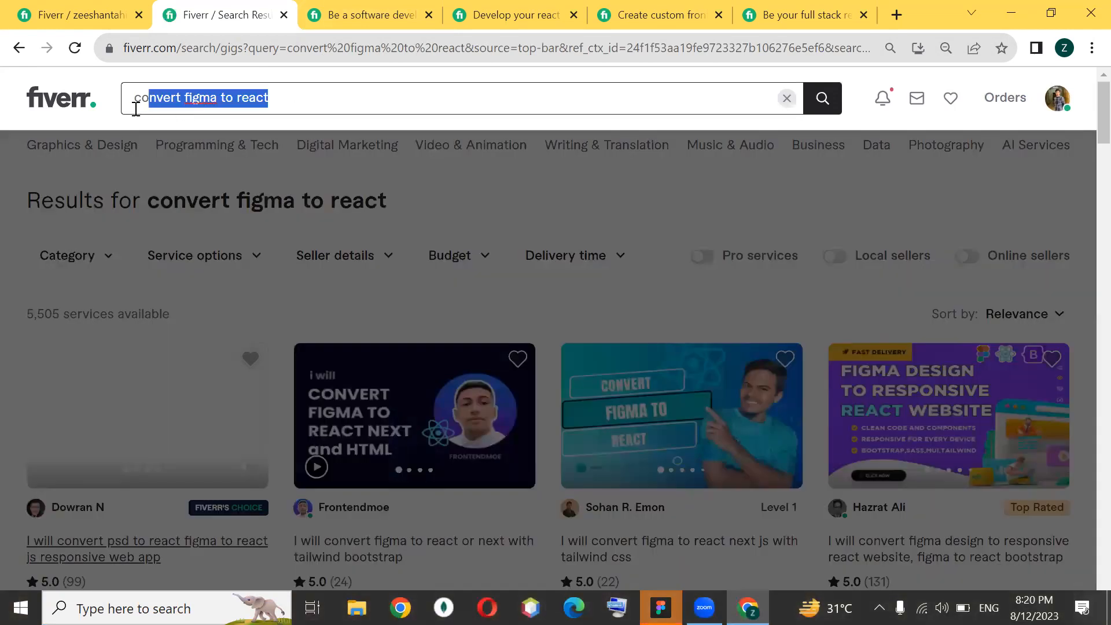
pyautogui.click(280, 97)
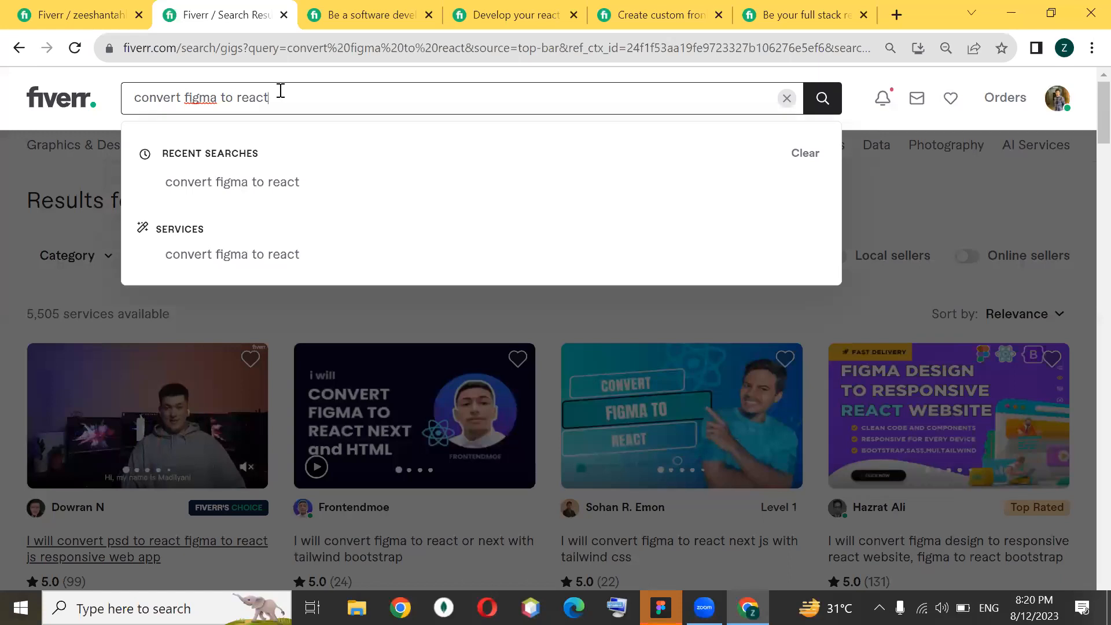
pyautogui.hotkey('ctrl', 'a')
pyautogui.press('BackSpace')
pyautogui.write('m')
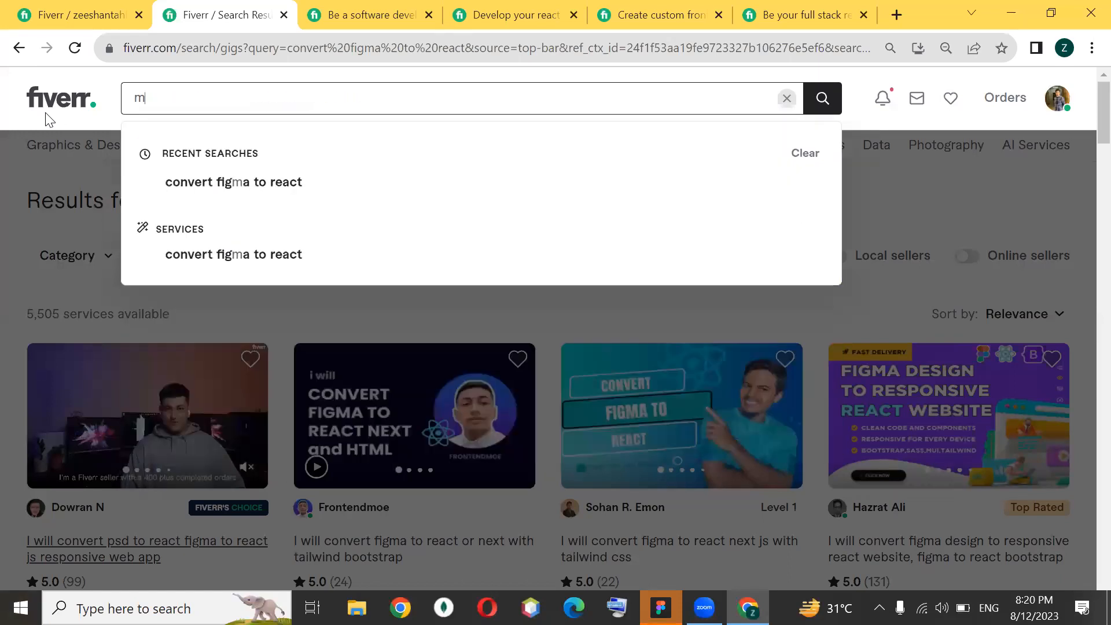
pyautogui.write('odern ')
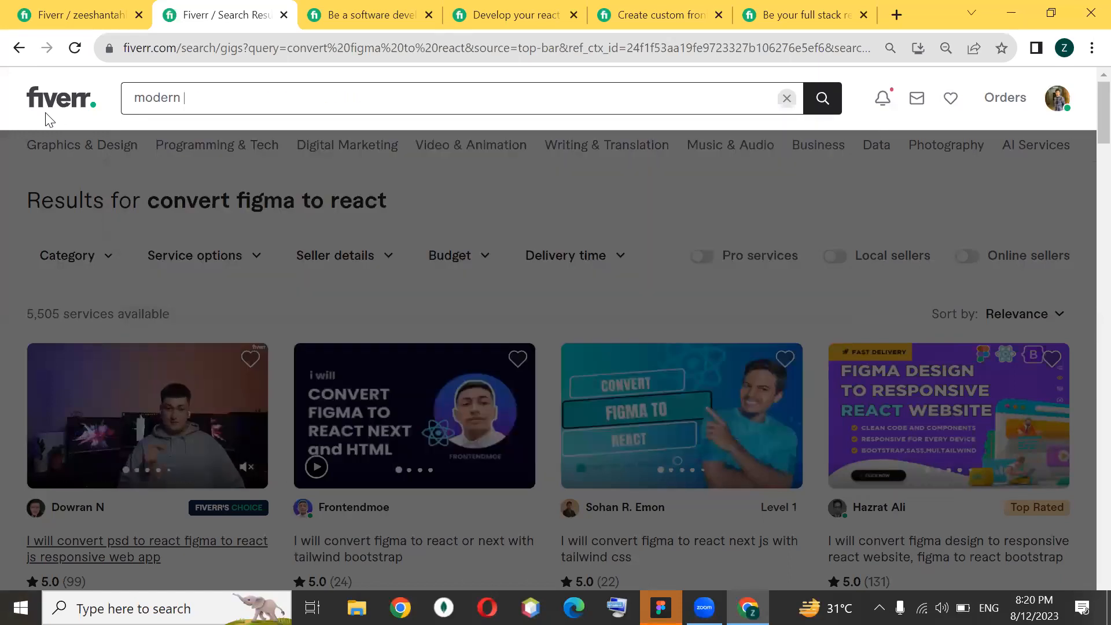
pyautogui.write('react js webd')
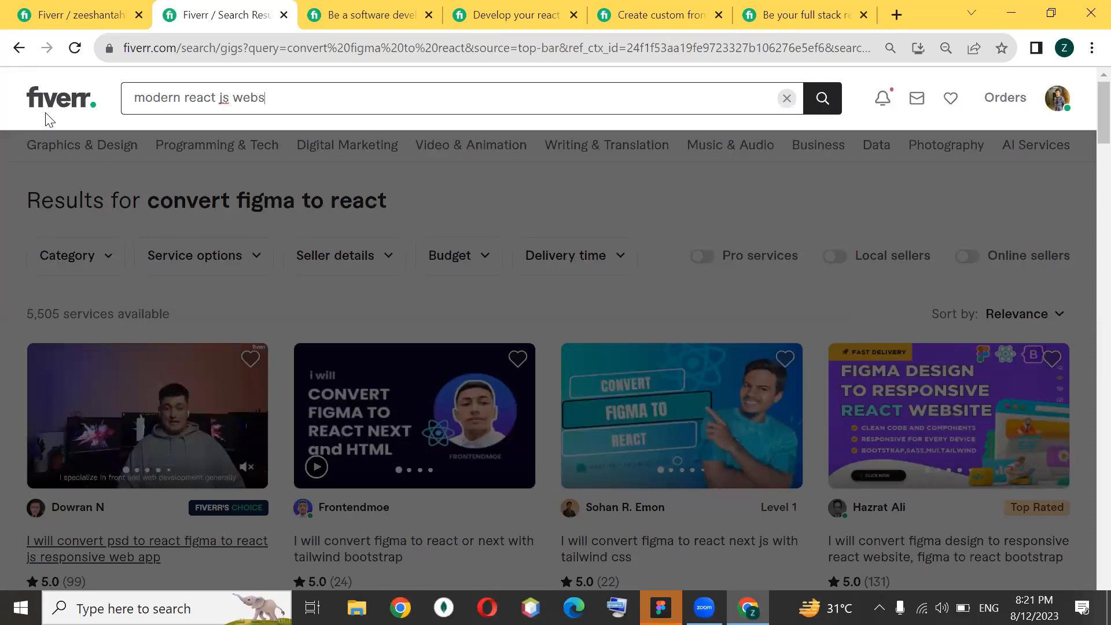
pyautogui.write('te')
pyautogui.press('Return')
# Switch to Figma, start the browser login, and move its login page address to the "Person 1" Chrome profile
pyautogui.click(660, 608)
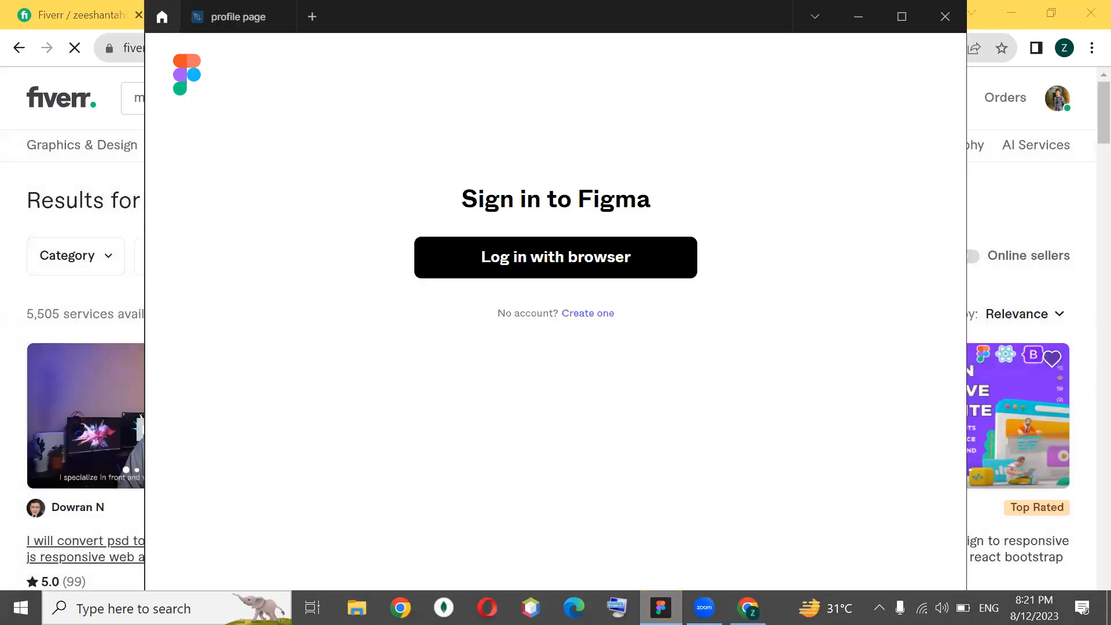
pyautogui.click(549, 268)
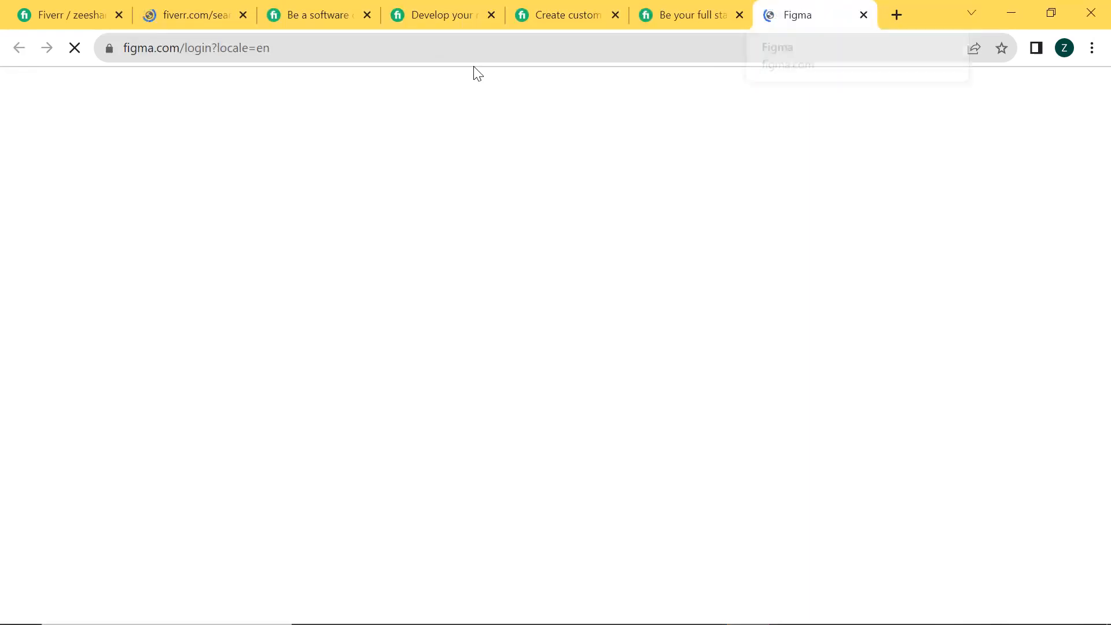
pyautogui.click(380, 36)
pyautogui.hotkey('ctrl', 'c')
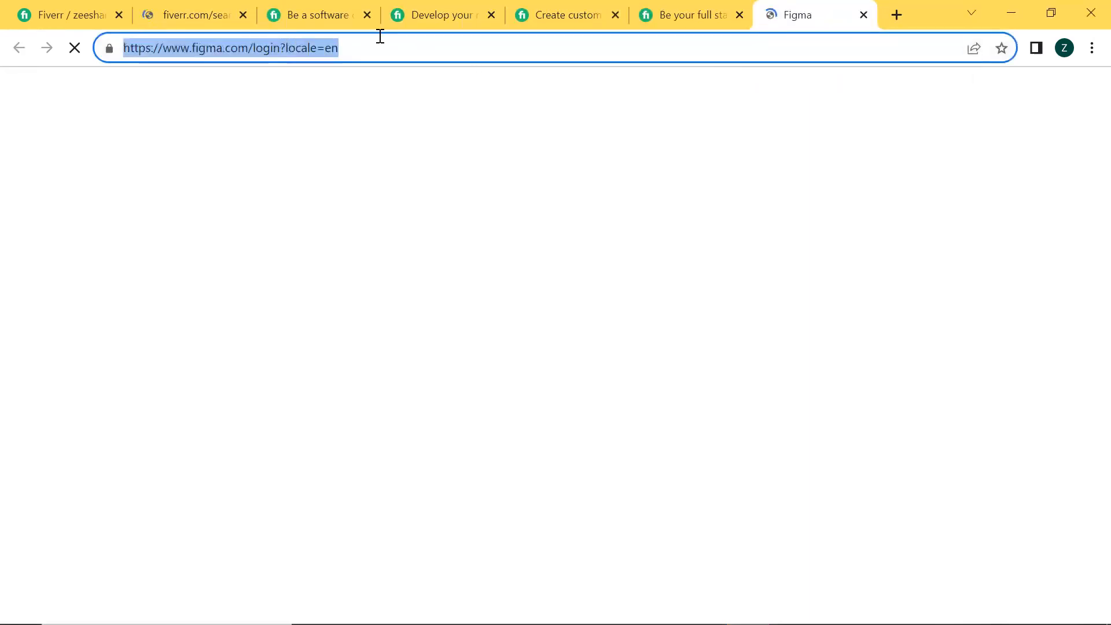
pyautogui.click(864, 15)
pyautogui.click(352, 609)
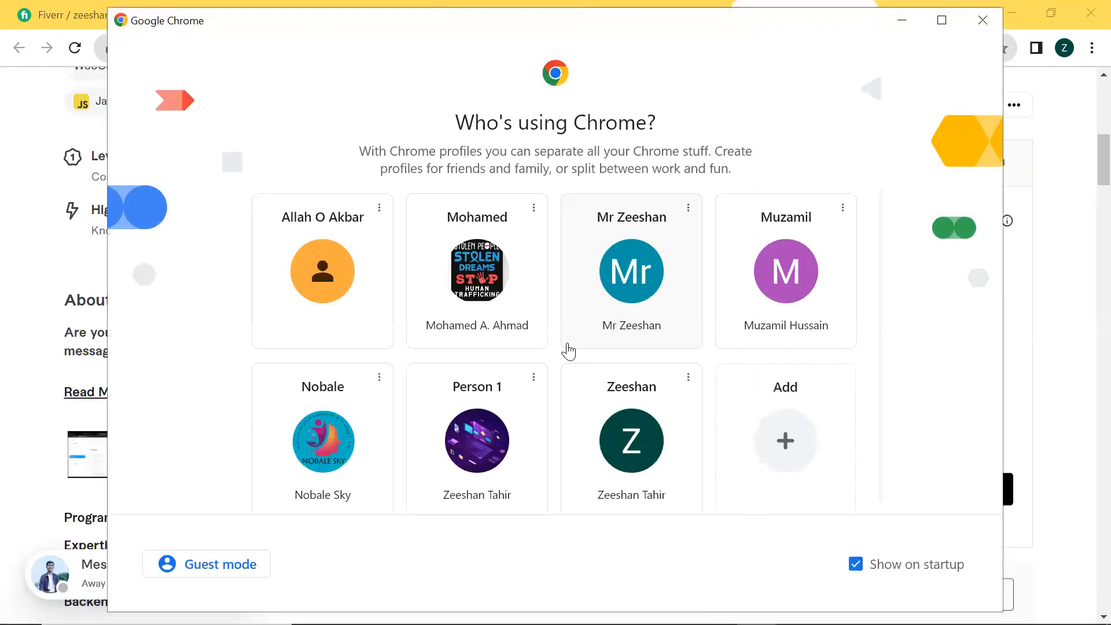
pyautogui.click(462, 440)
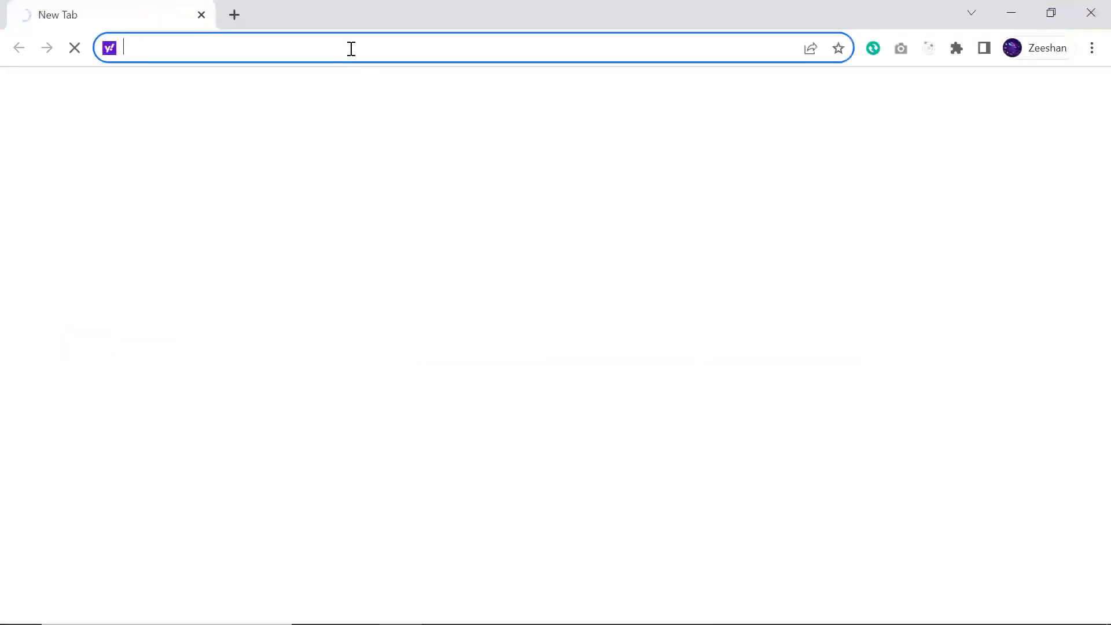
pyautogui.hotkey('ctrl', 'v')
pyautogui.press('Return')
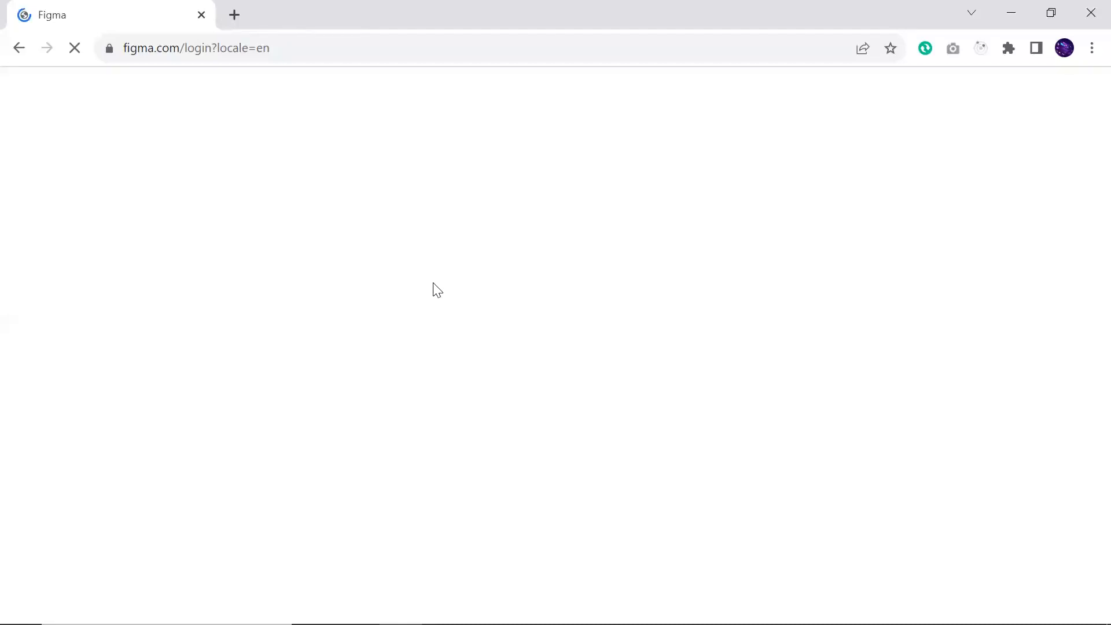
# Return to the Fiverr search results and check the number of services for "modern react js website"
pyautogui.hotkey('alt', 'Tab')
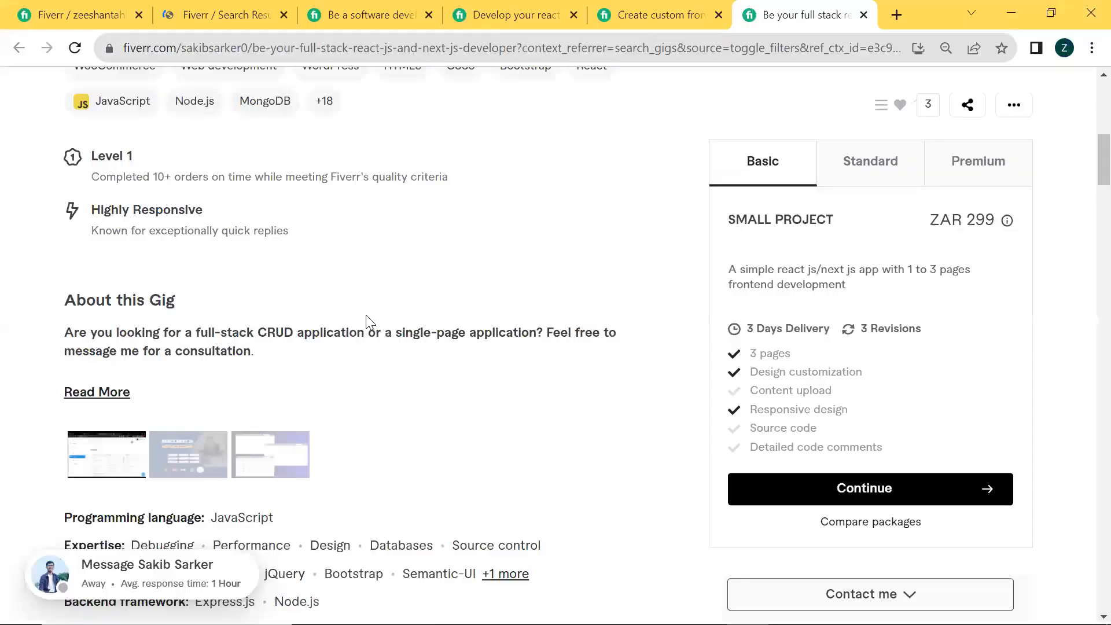
pyautogui.scroll(2, 349, 326)
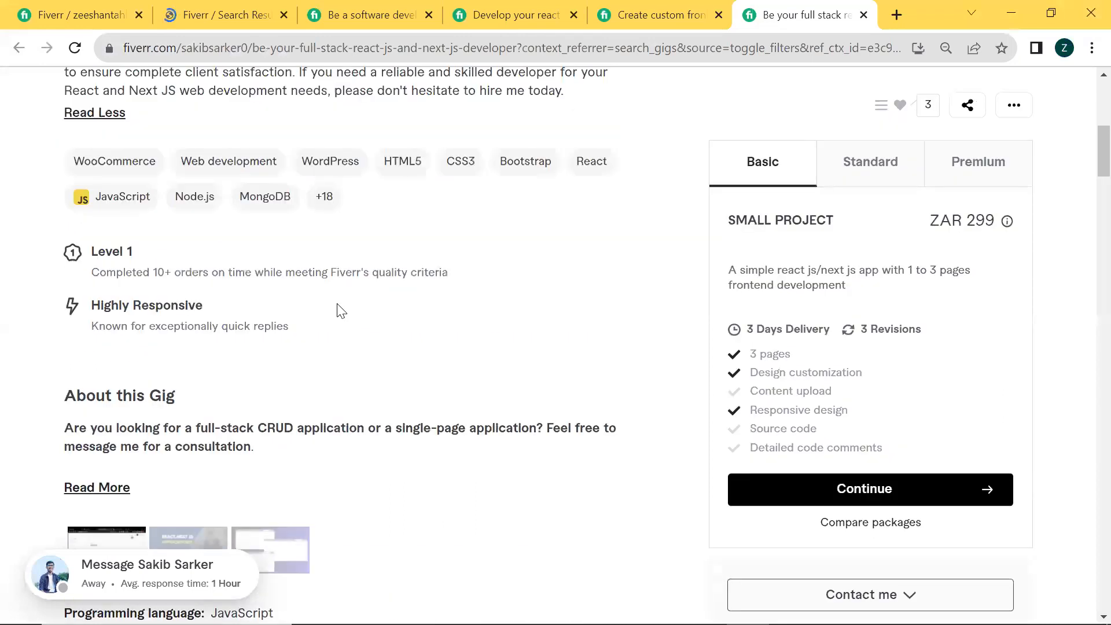
pyautogui.click(81, 8)
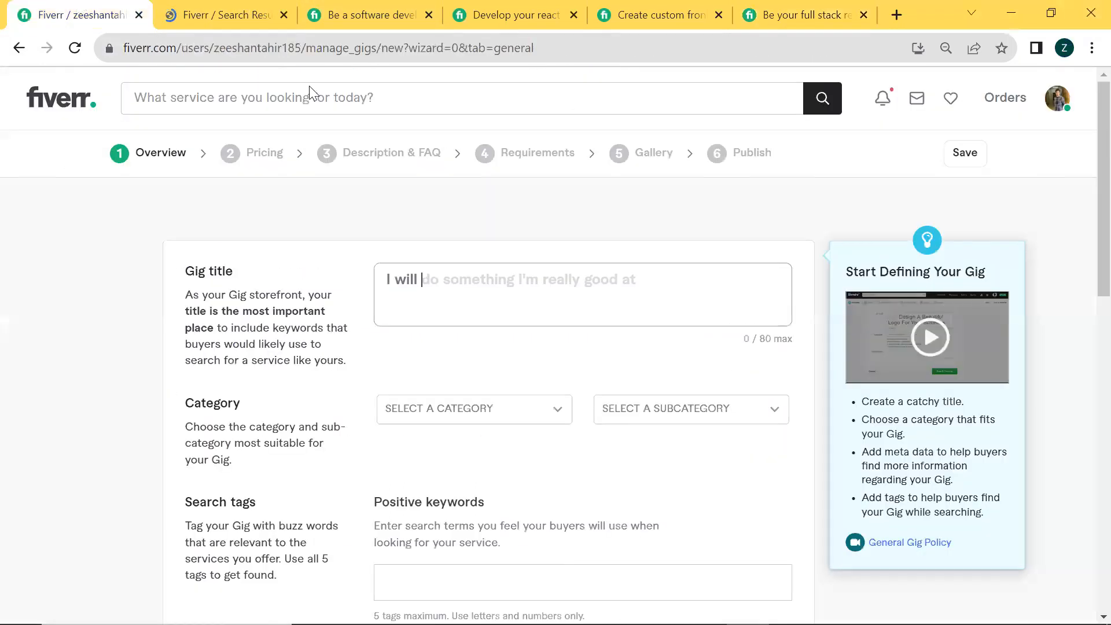
pyautogui.click(260, 7)
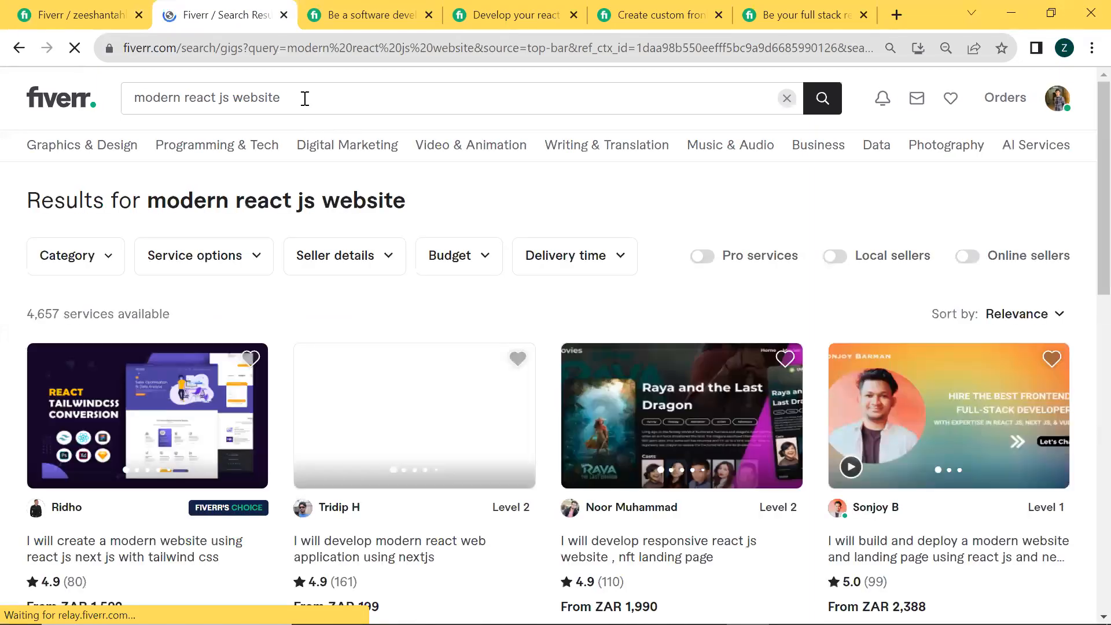
pyautogui.click(305, 98)
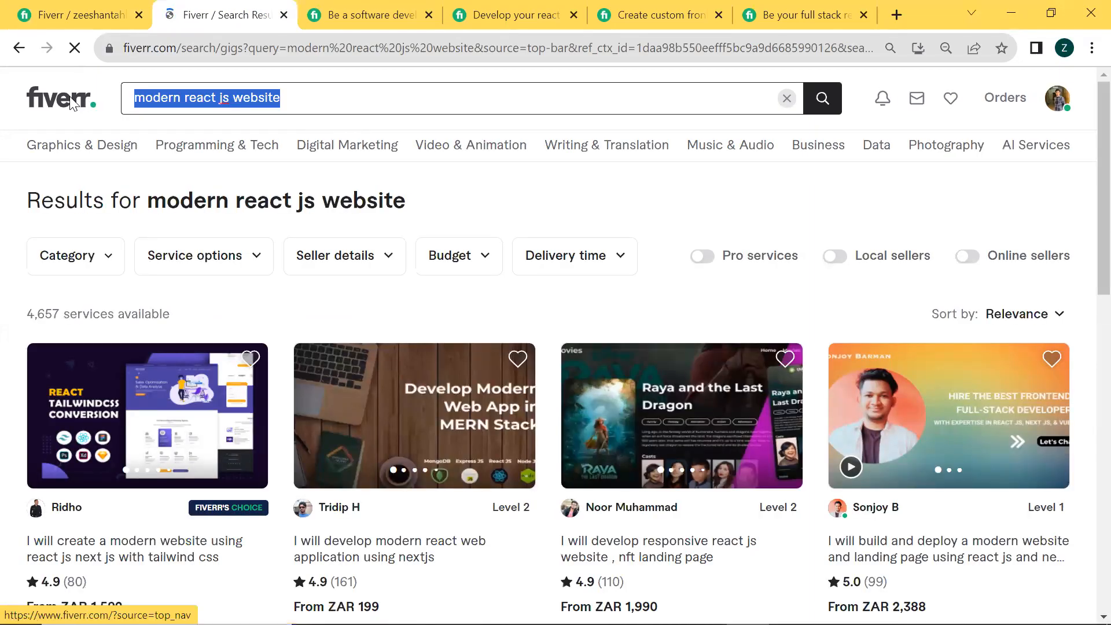
pyautogui.moveTo(11, 316); pyautogui.dragTo(91, 315)
pyautogui.click(92, 314)
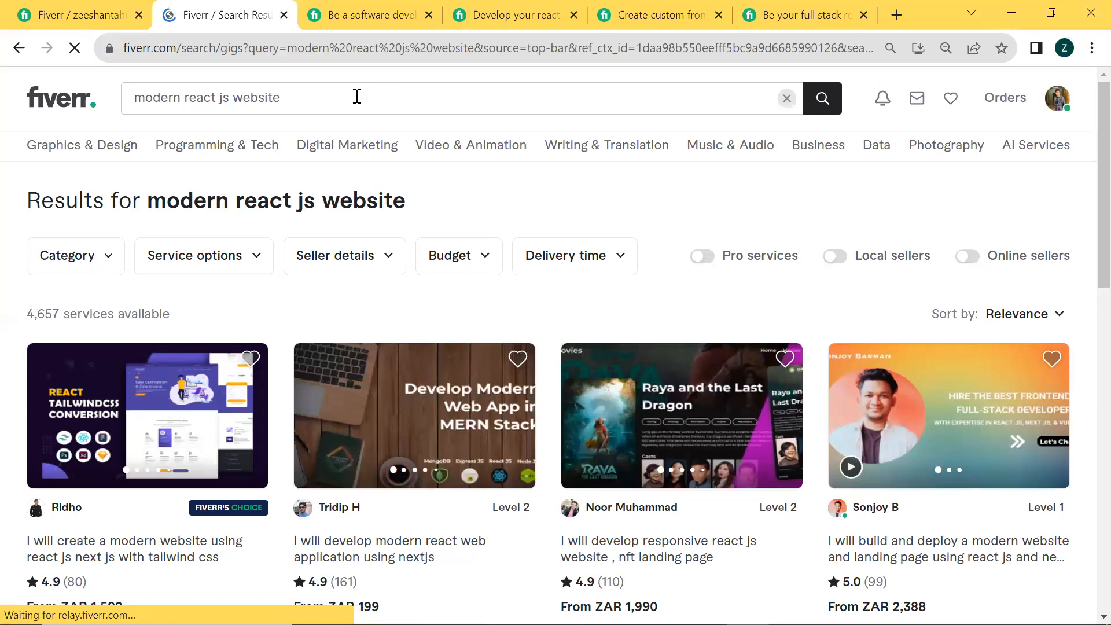
# Enter the gig title "create modern react js website using html css javascript and react js" in the new gig form
pyautogui.moveTo(357, 97); pyautogui.dragTo(104, 99)
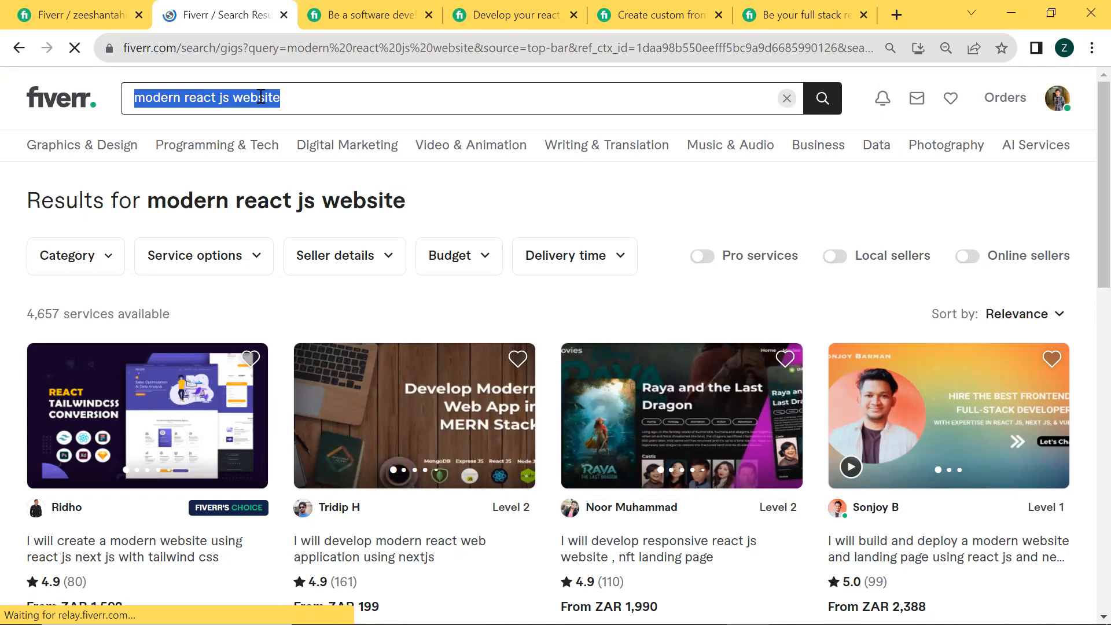
pyautogui.click(65, 13)
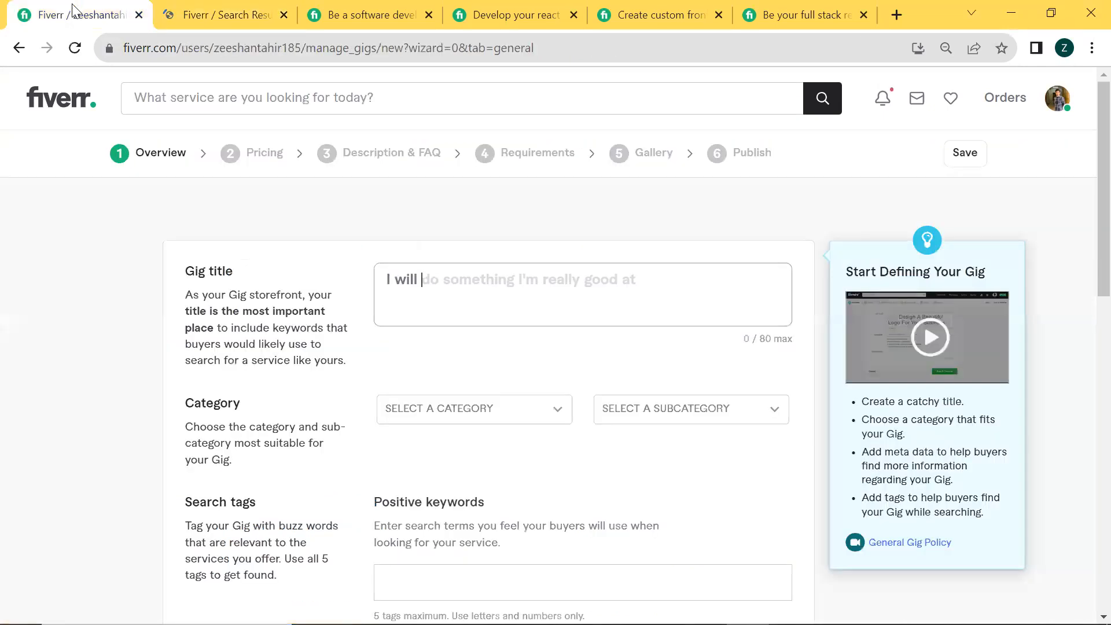
pyautogui.click(461, 302)
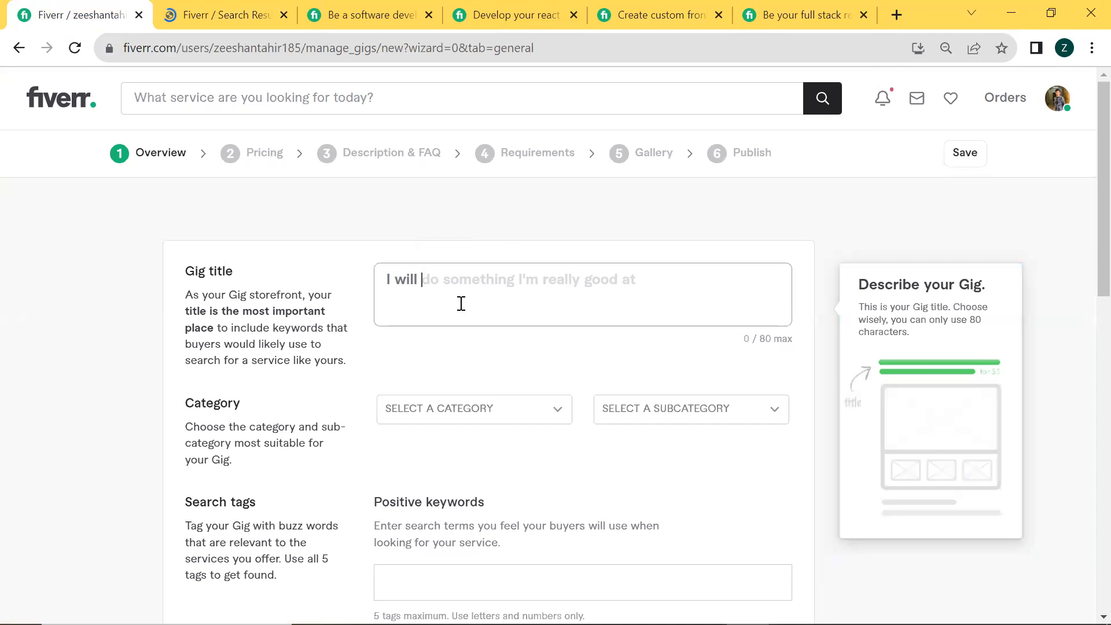
pyautogui.write('crea')
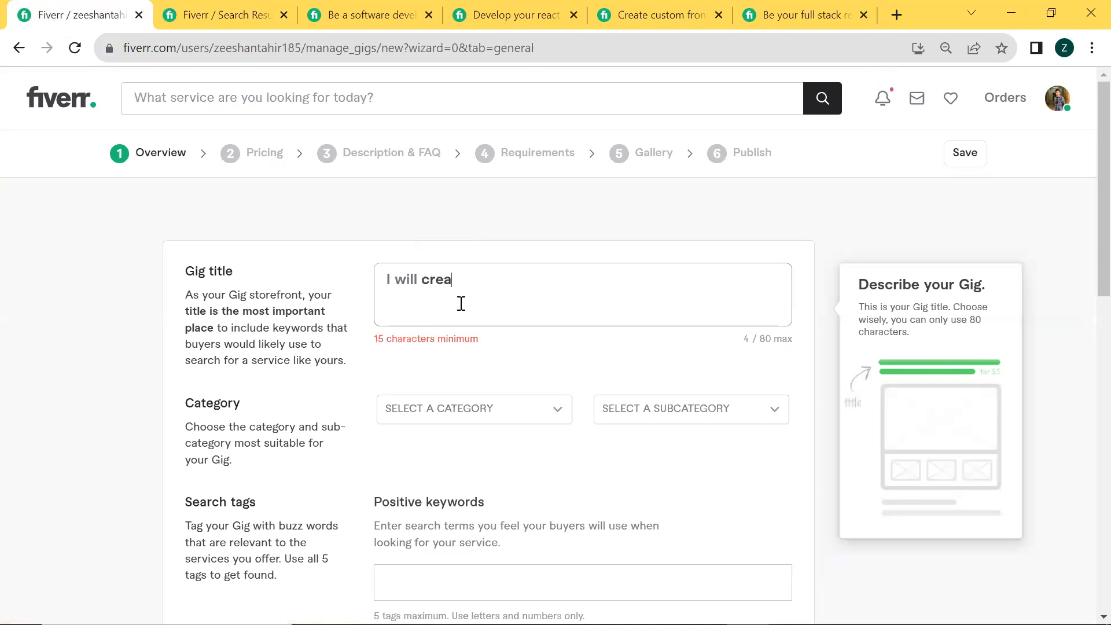
pyautogui.write('te modern react js website')
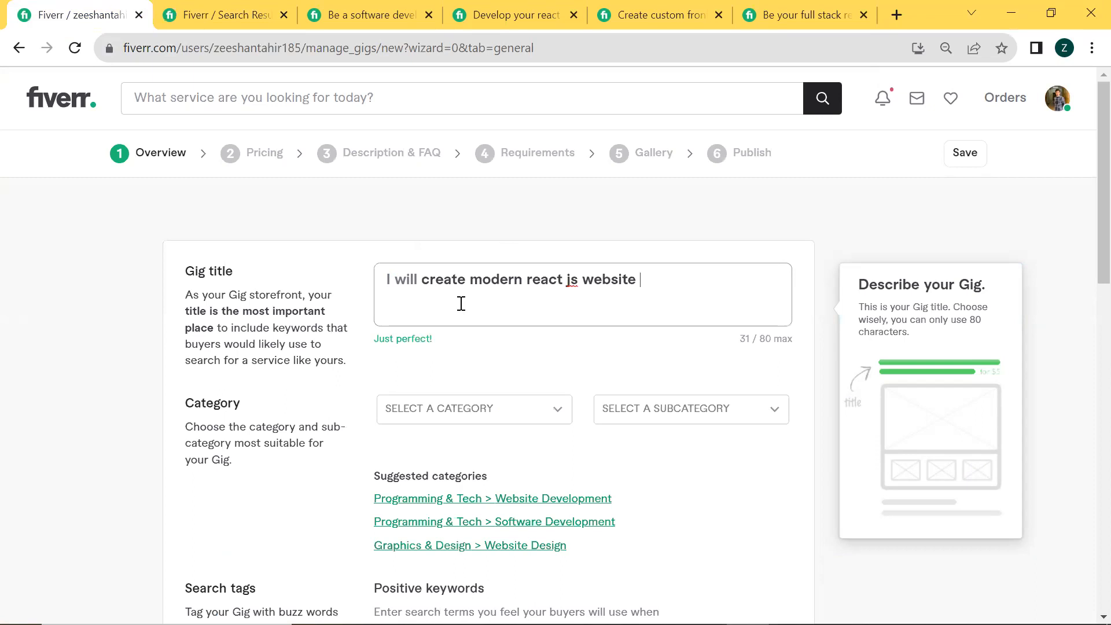
pyautogui.write(' using')
pyautogui.write(' re')
pyautogui.write('html')
pyautogui.write(' css ')
pyautogui.write('java')
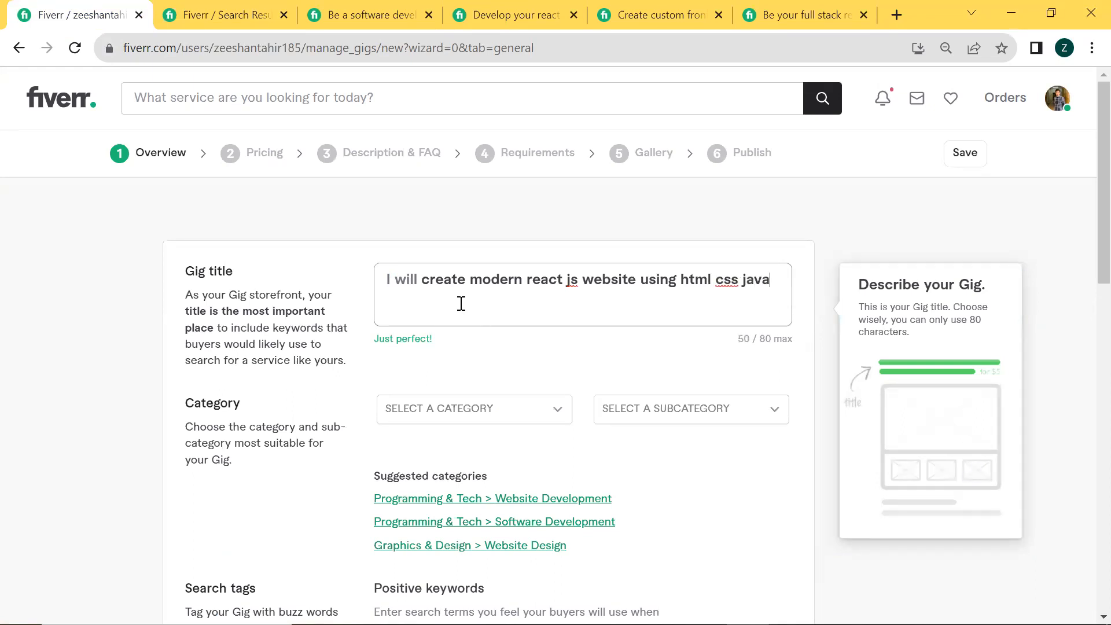
pyautogui.write('script')
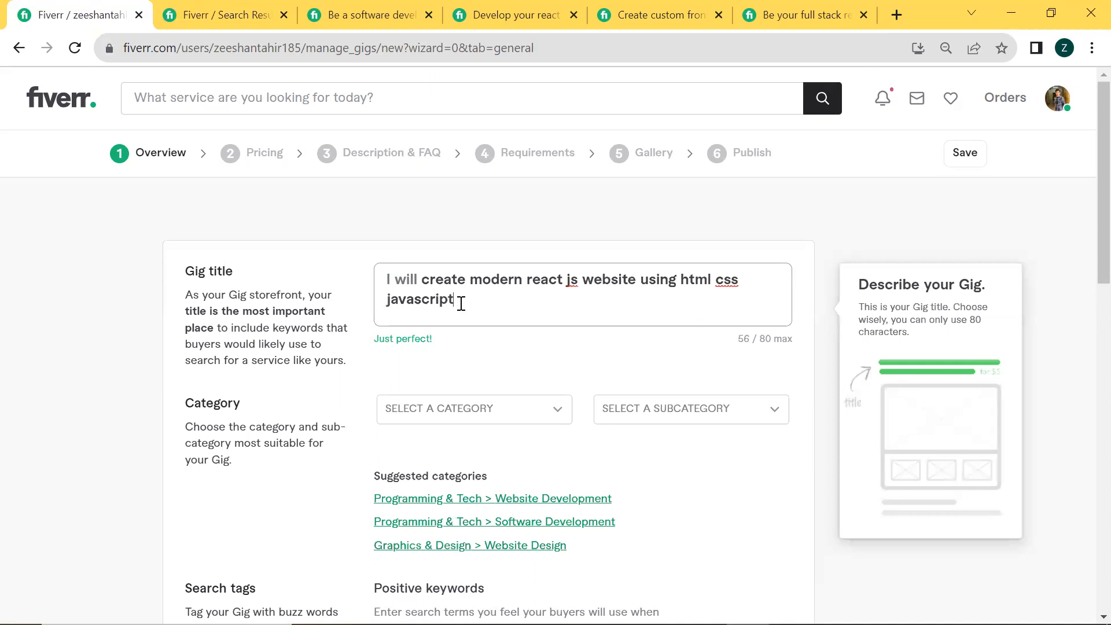
pyautogui.write(' and react js')
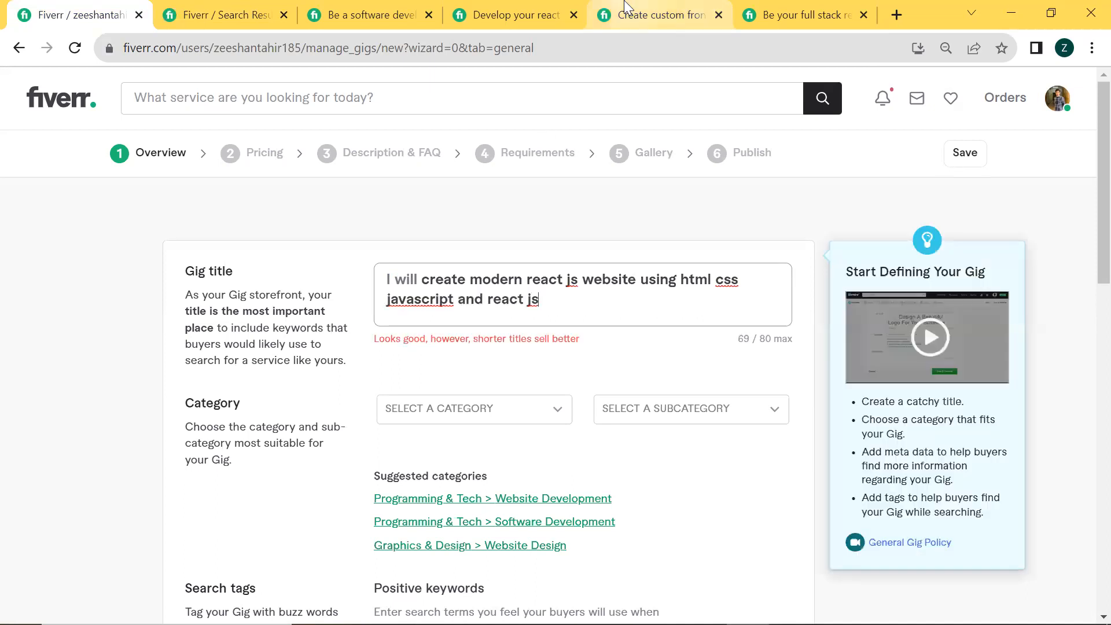
# Read the titles of the software developer, MERN stack and custom frontend reference gigs for keyword ideas
pyautogui.click(370, 14)
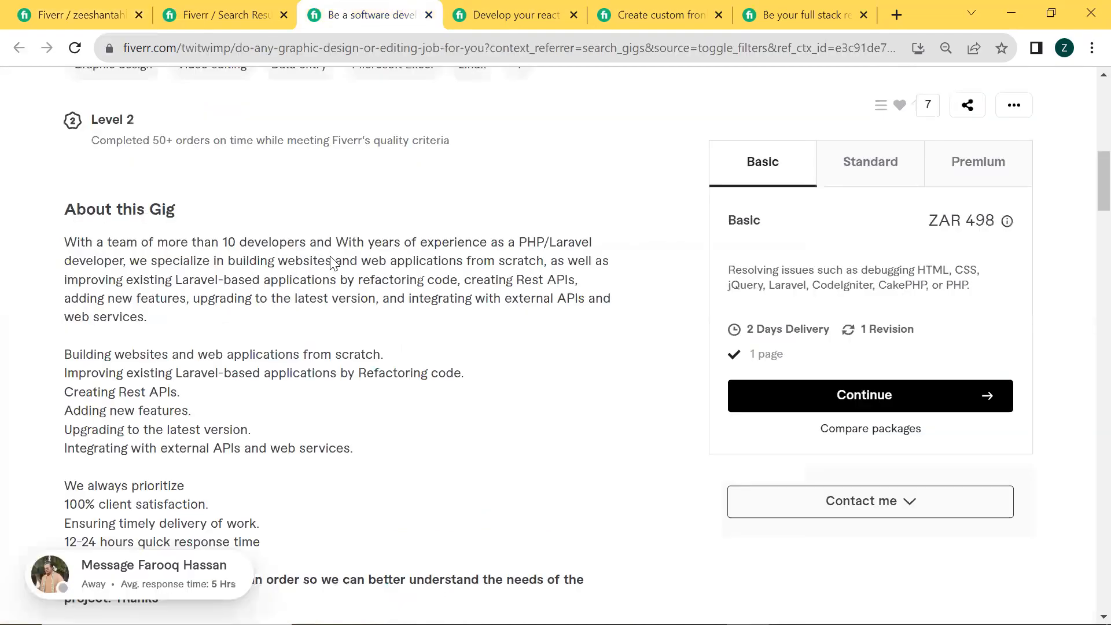
pyautogui.scroll(10, 302, 249)
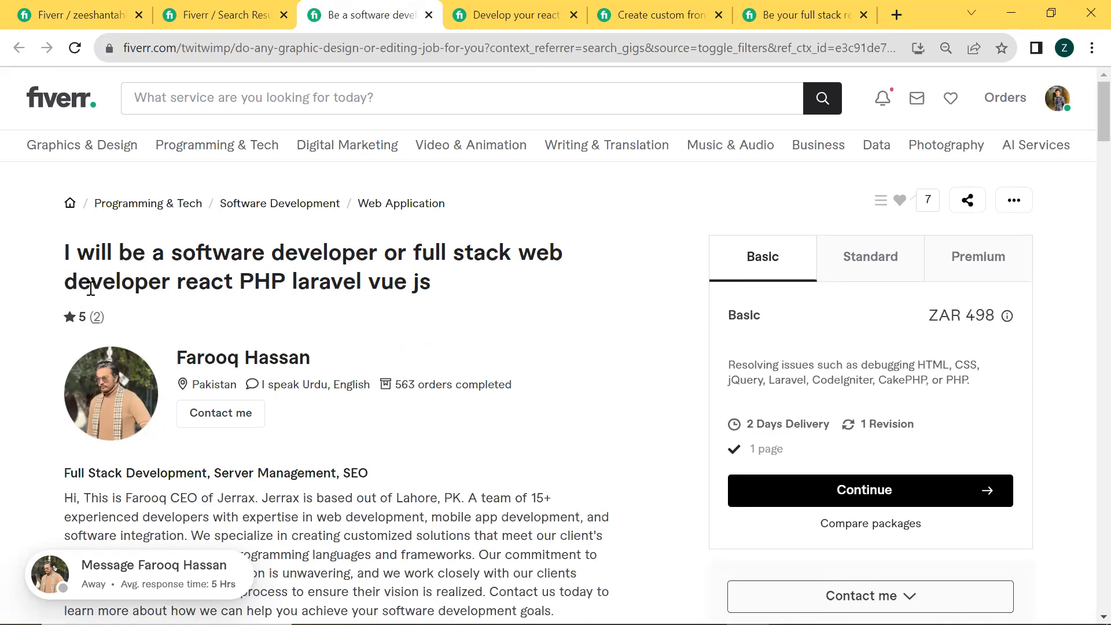
pyautogui.click(486, 15)
pyautogui.scroll(6, 33, 302)
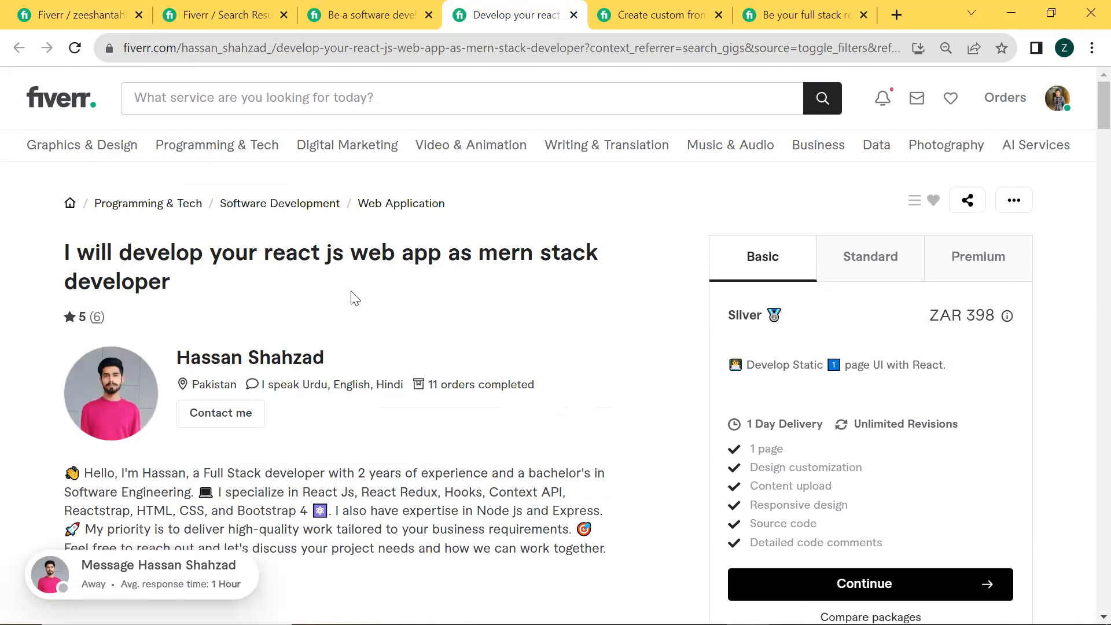
pyautogui.click(616, 18)
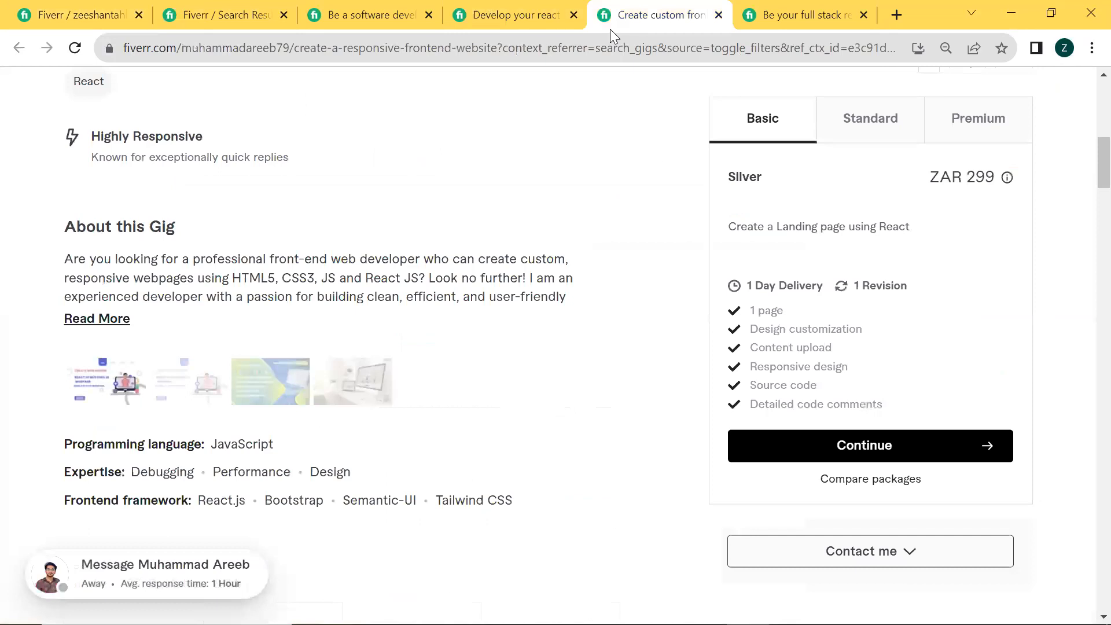
pyautogui.scroll(10, 198, 232)
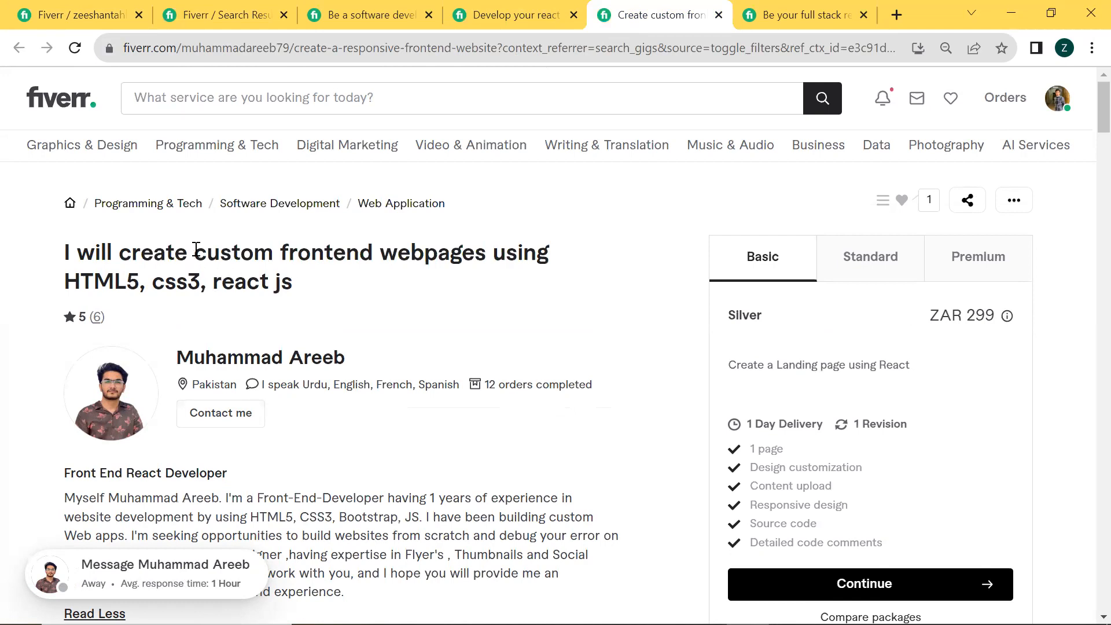
pyautogui.moveTo(198, 245); pyautogui.dragTo(387, 248)
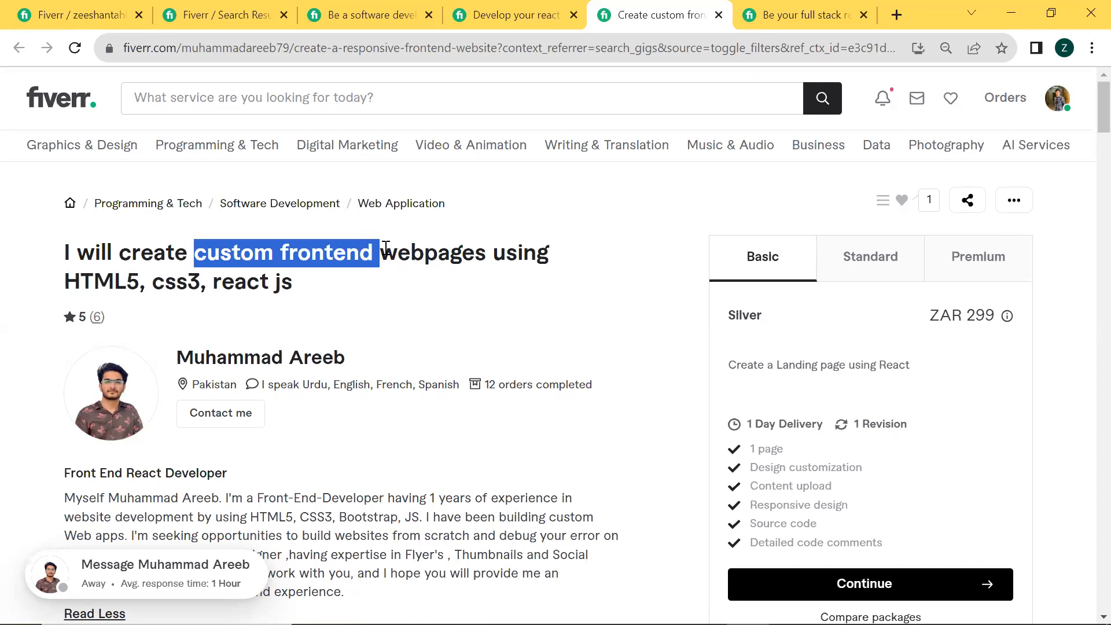
# Search Fiverr for "custom react js website" and check the number of available services
pyautogui.click(255, 8)
pyautogui.click(189, 113)
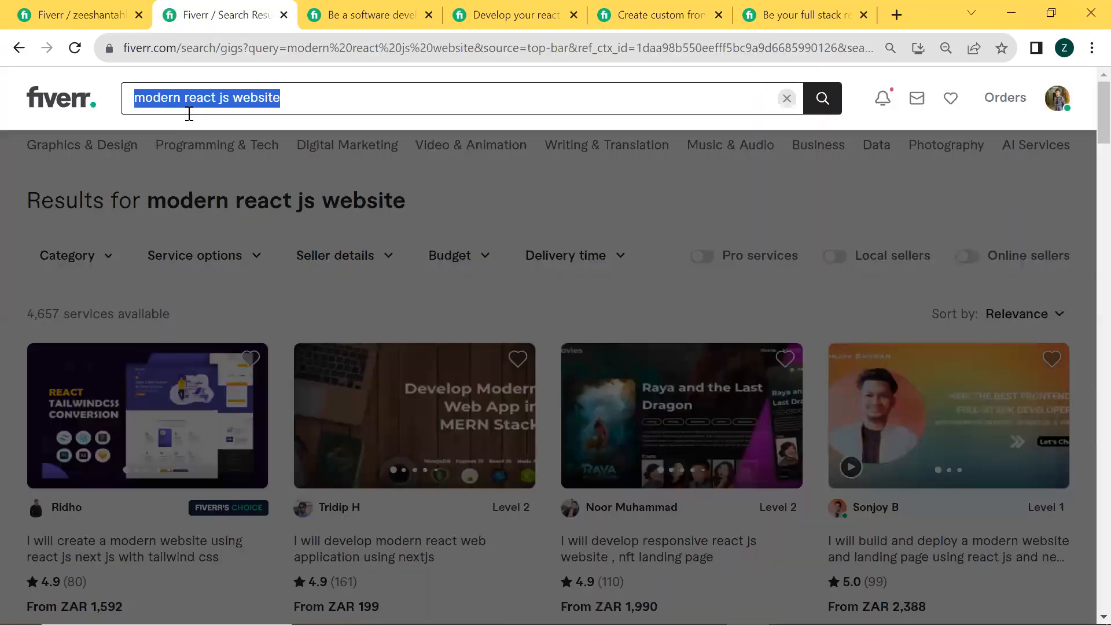
pyautogui.click(284, 100)
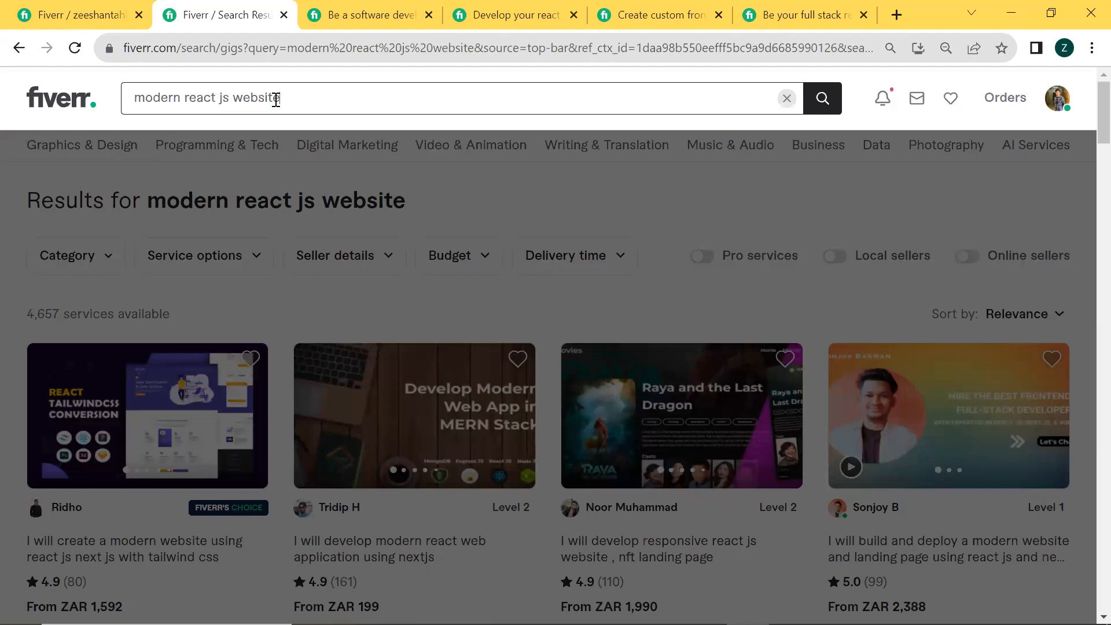
pyautogui.doubleClick(169, 97)
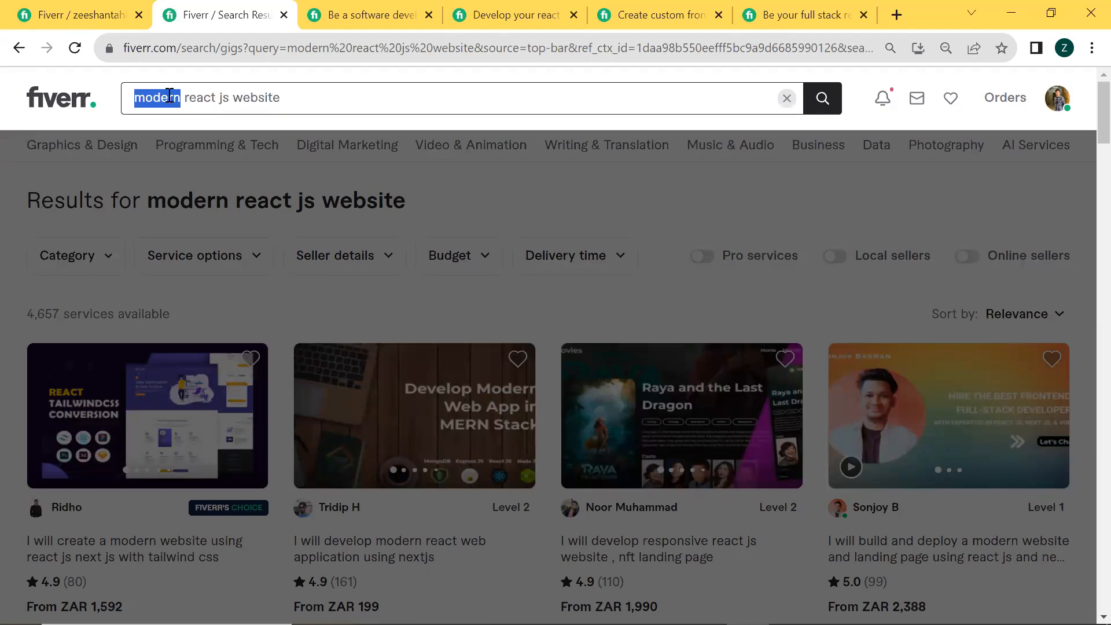
pyautogui.write('custom')
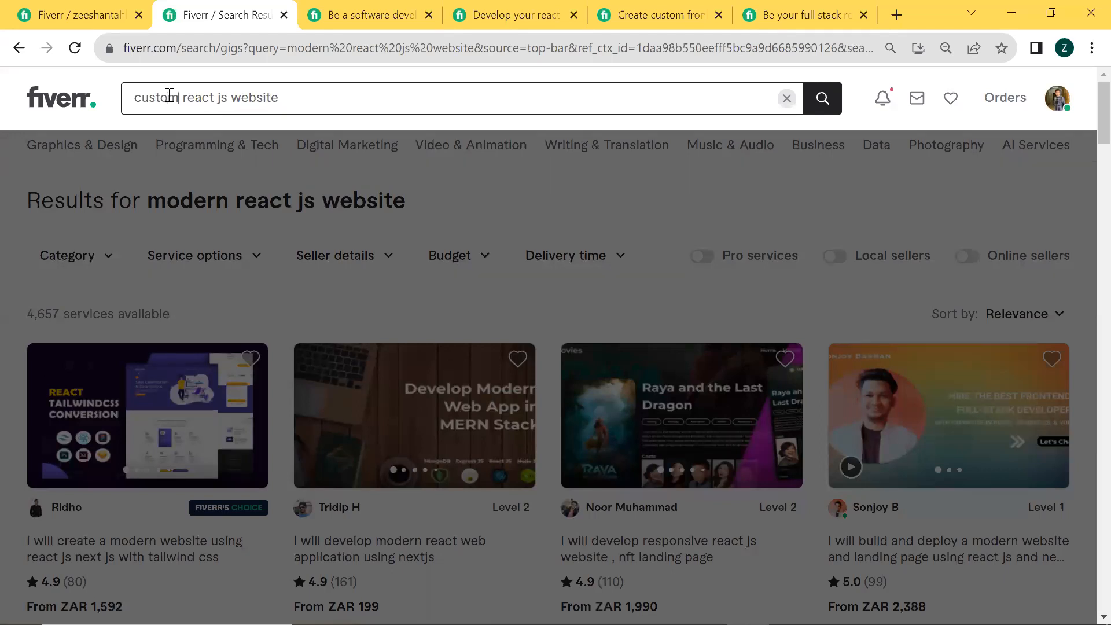
pyautogui.press('Return')
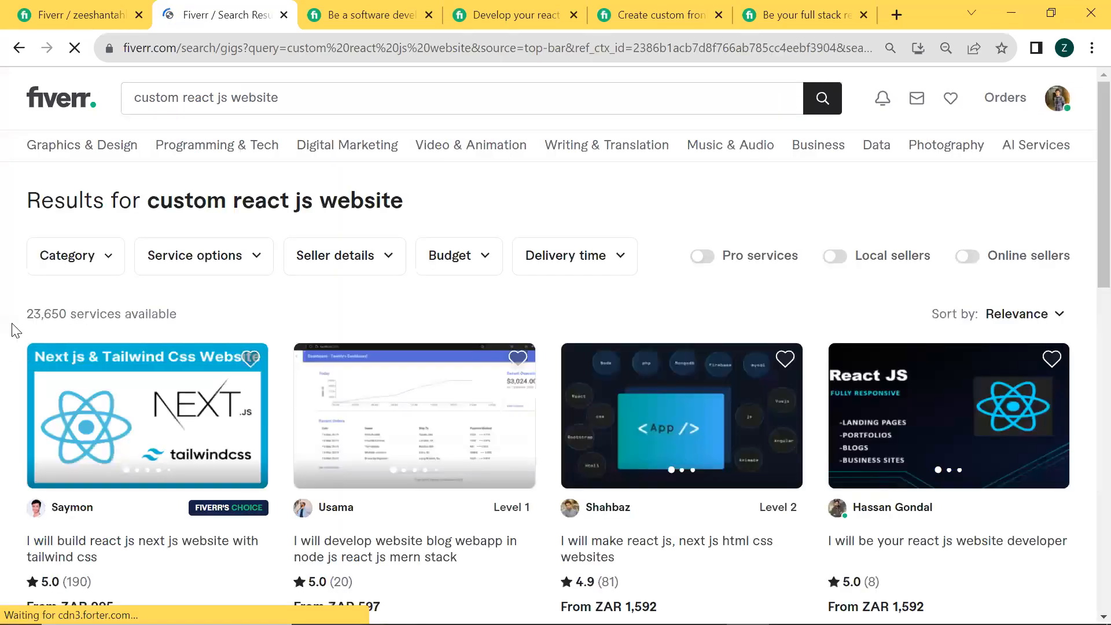
pyautogui.tripleClick(234, 315)
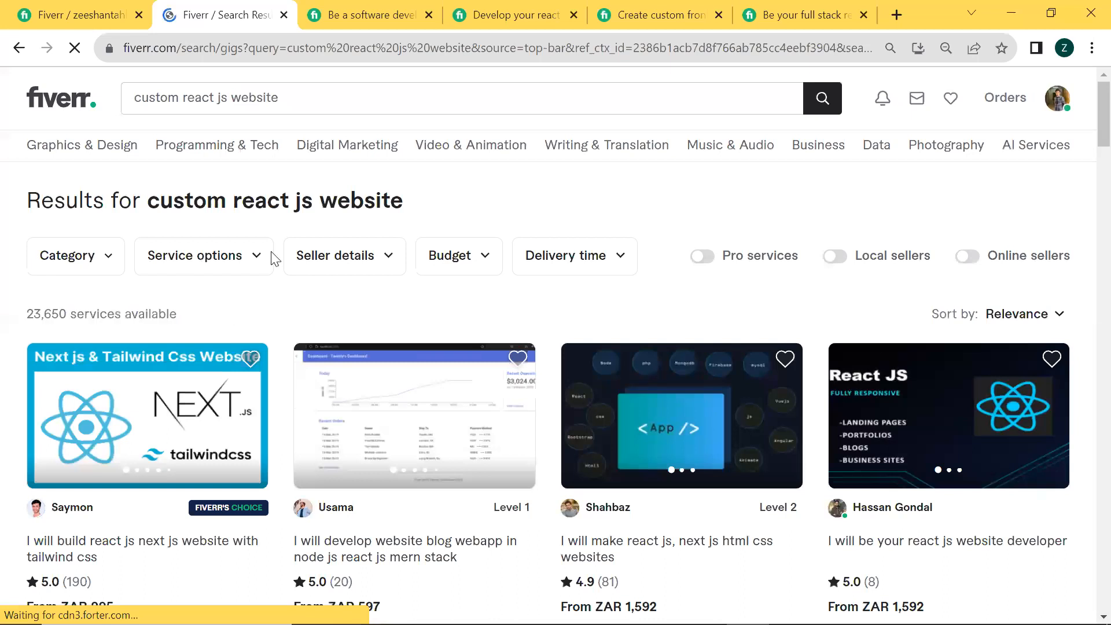
# Read the titles of the software developer, MERN stack, custom frontend and full stack reference gigs for wording ideas
pyautogui.click(399, 8)
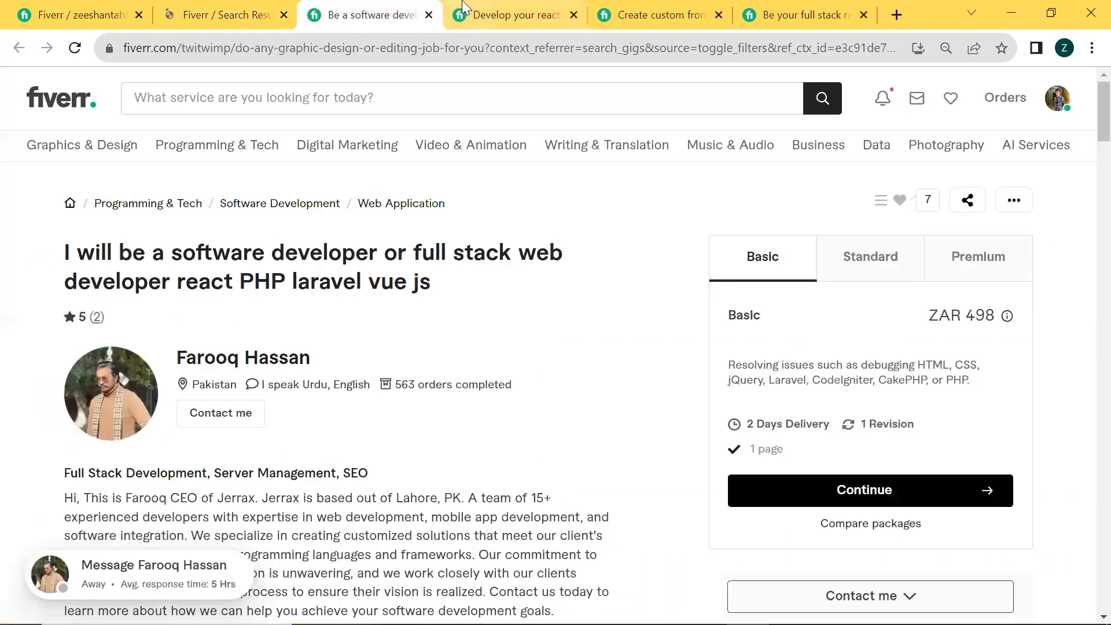
pyautogui.click(492, 12)
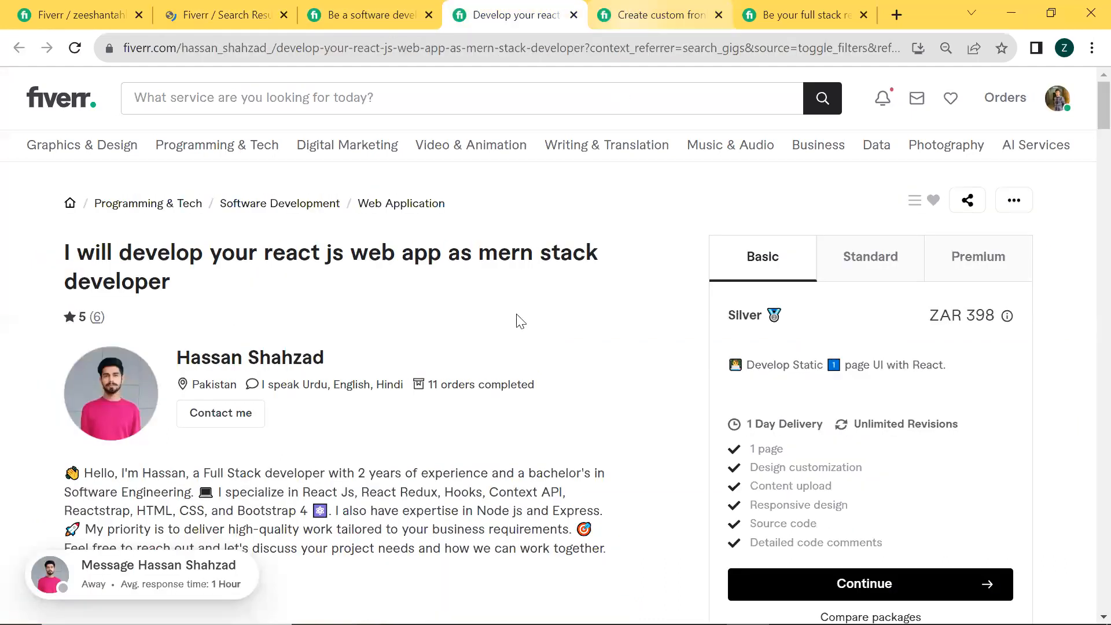
pyautogui.click(633, 11)
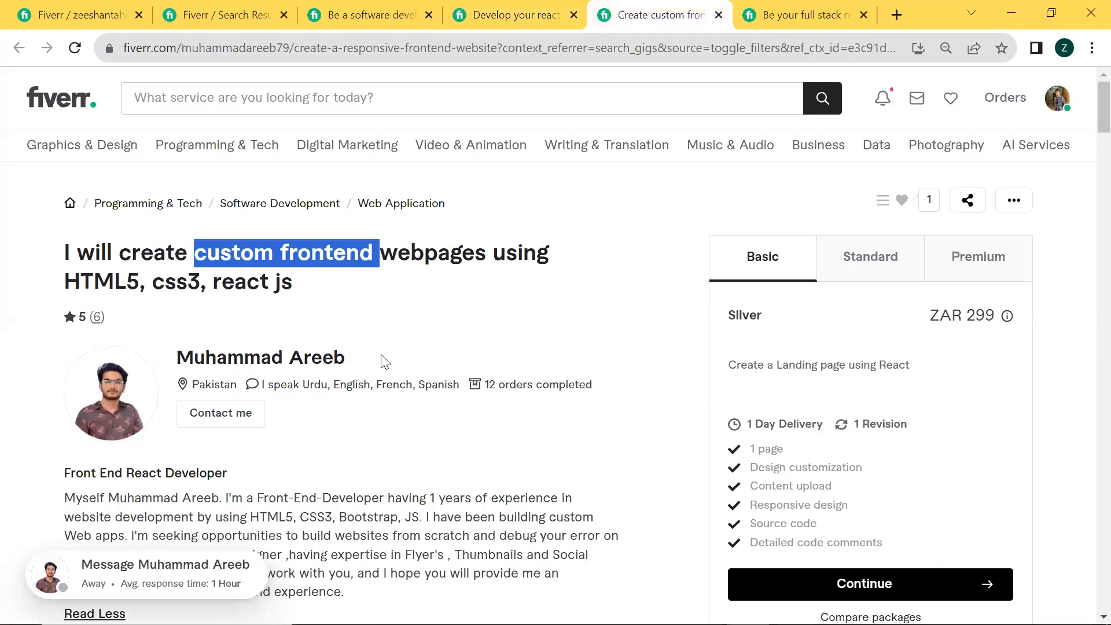
pyautogui.click(840, 8)
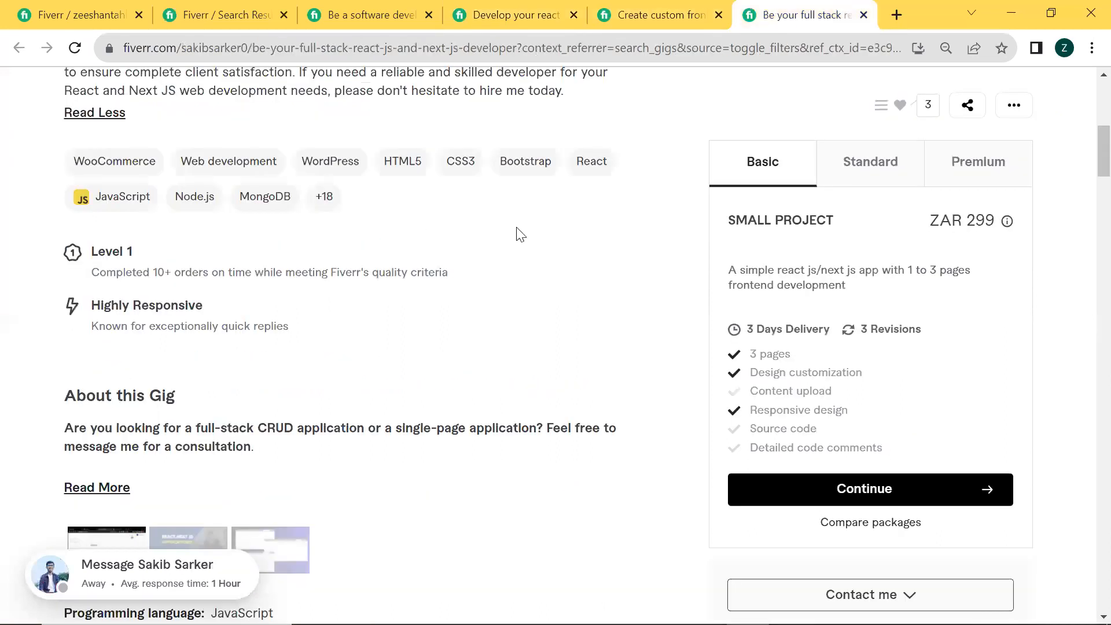
pyautogui.scroll(8, 379, 270)
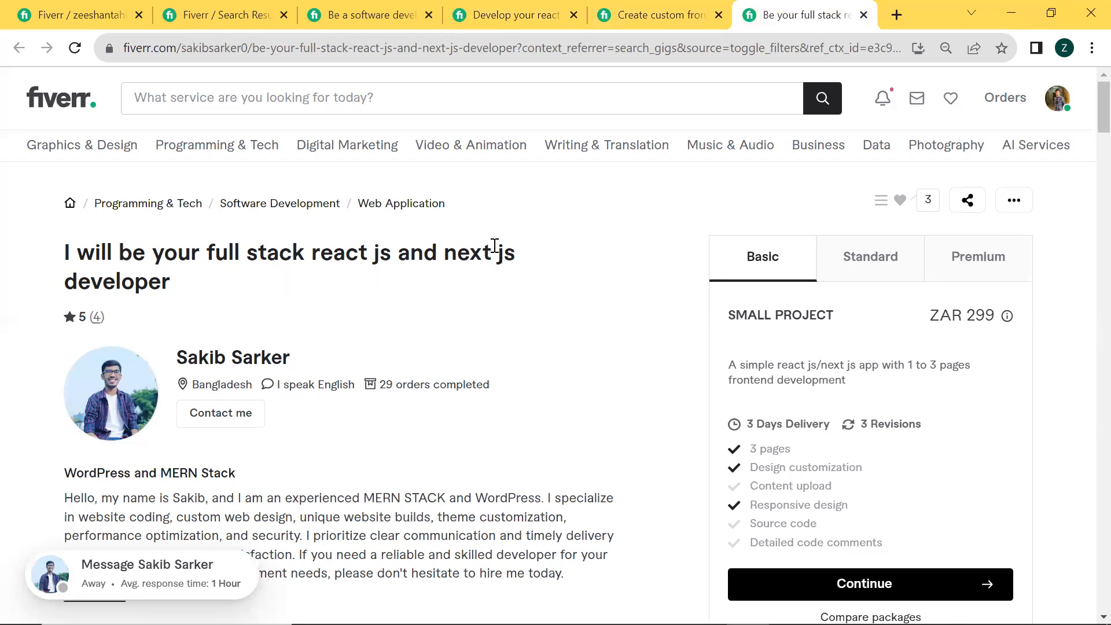
pyautogui.click(648, 6)
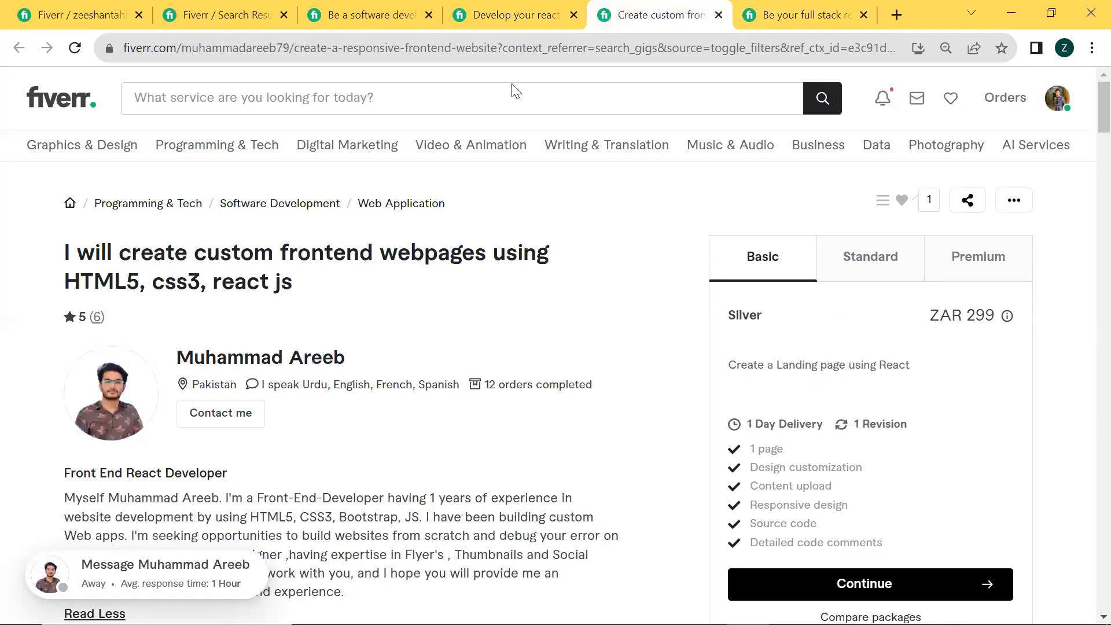
# Clear the whole title text in the new gig form
pyautogui.click(55, 5)
pyautogui.click(494, 267)
pyautogui.moveTo(548, 300); pyautogui.dragTo(422, 278)
pyautogui.click(565, 307)
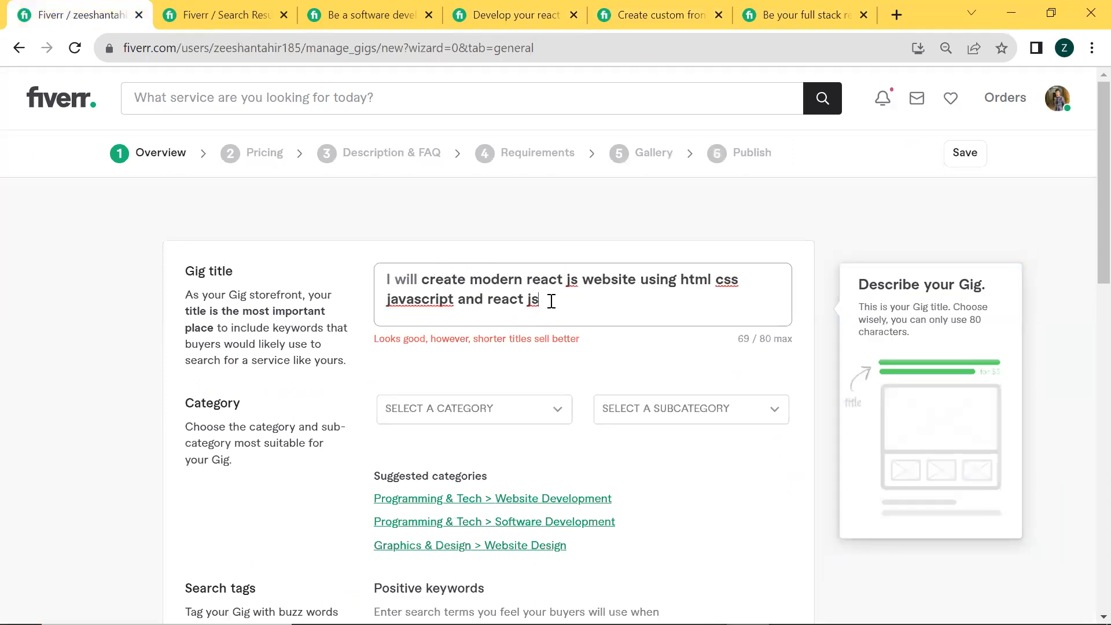
pyautogui.moveTo(550, 300); pyautogui.dragTo(397, 273)
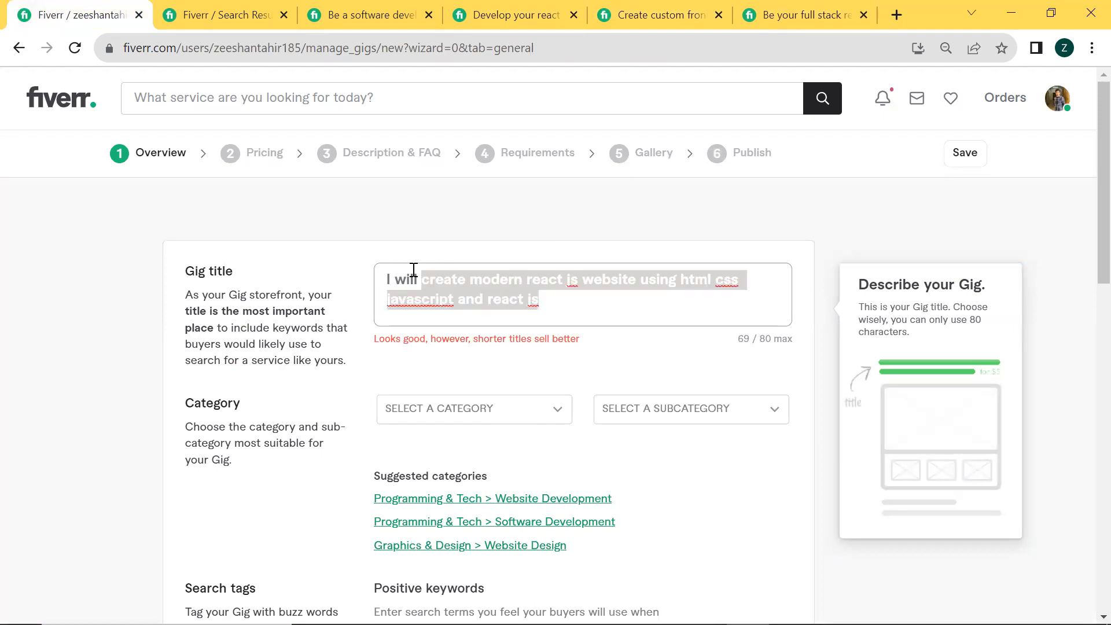
pyautogui.press('BackSpace')
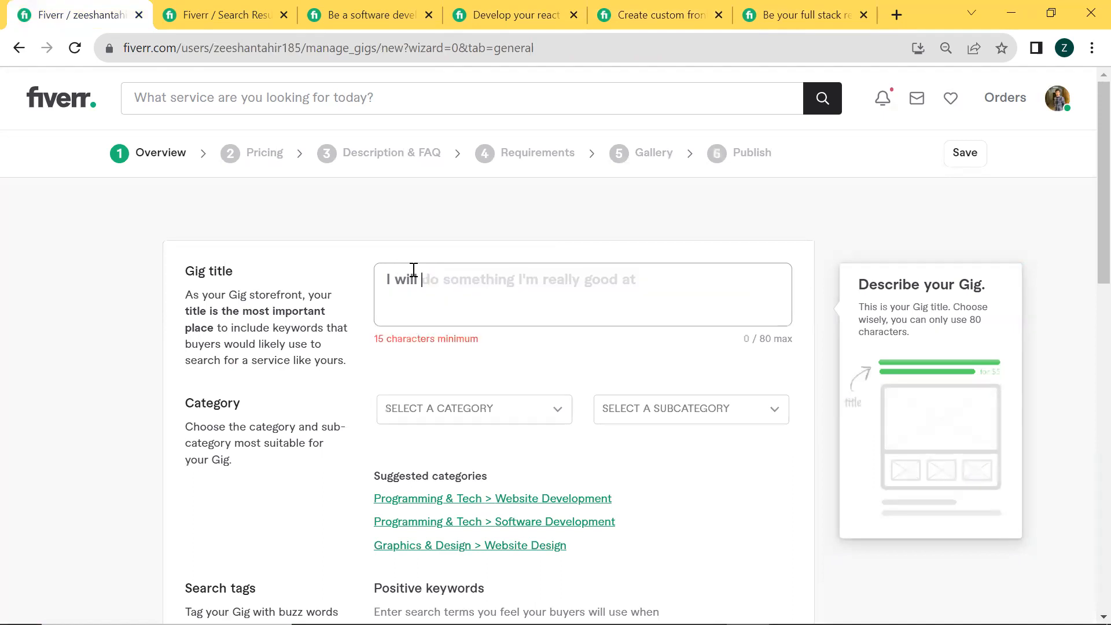
# Compare the custom frontend and full stack reference gig titles again, and revisit the "custom react js website" search results
pyautogui.click(553, 8)
pyautogui.click(660, 14)
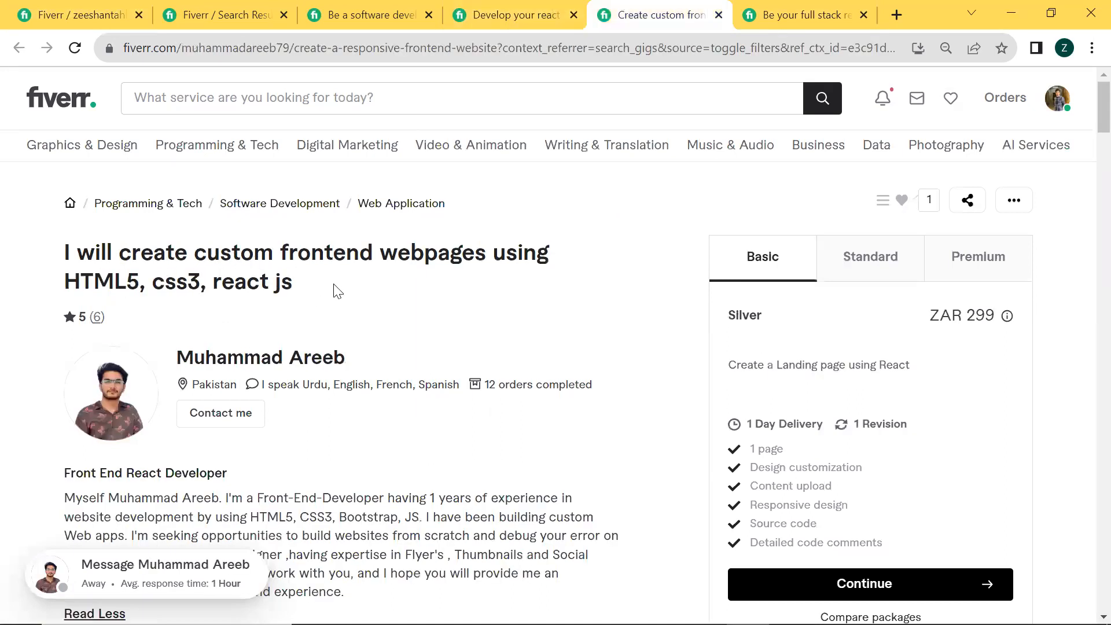
pyautogui.click(810, 13)
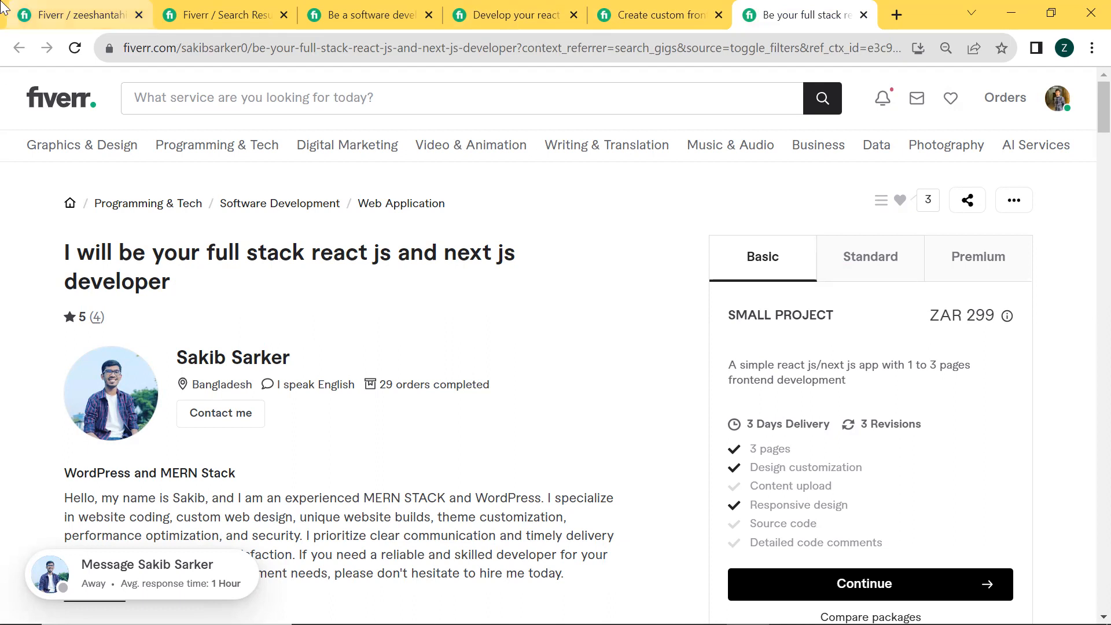
pyautogui.click(252, 8)
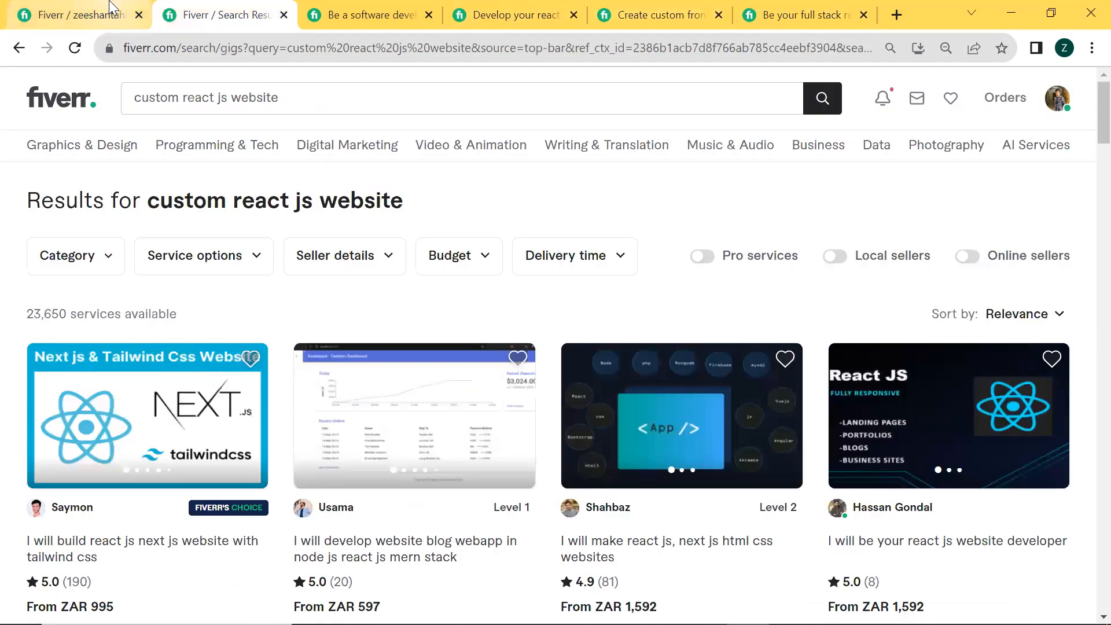
# Enter the gig title "be your frontend developer react js developer html css js developer" in the new gig form
pyautogui.click(113, 8)
pyautogui.write('b')
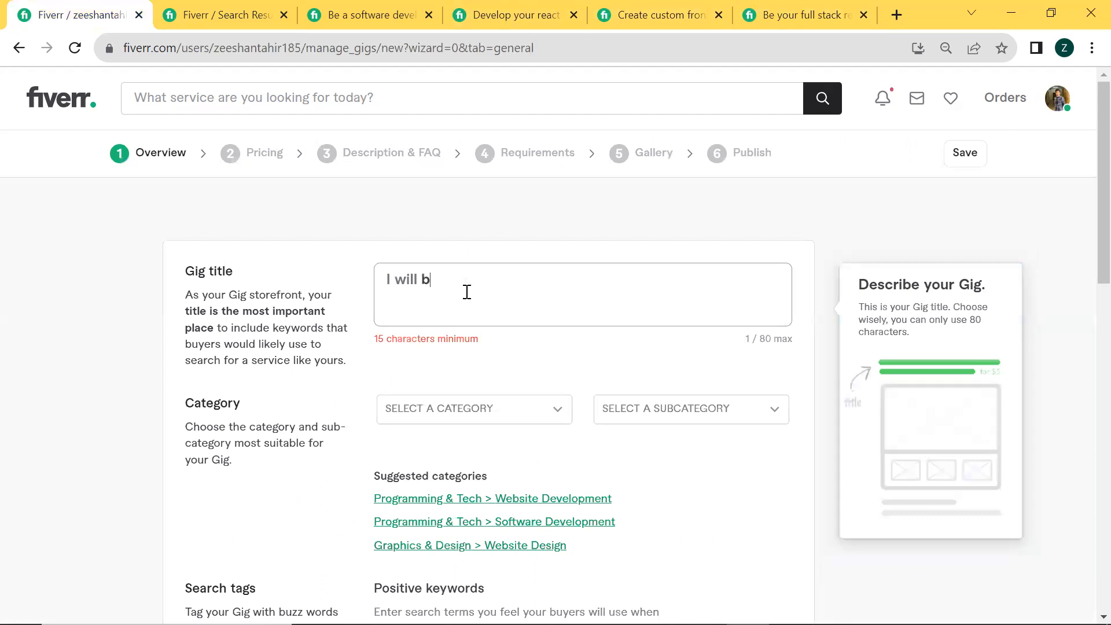
pyautogui.write('e your')
pyautogui.press('BackSpace')
pyautogui.write('r frontend developer')
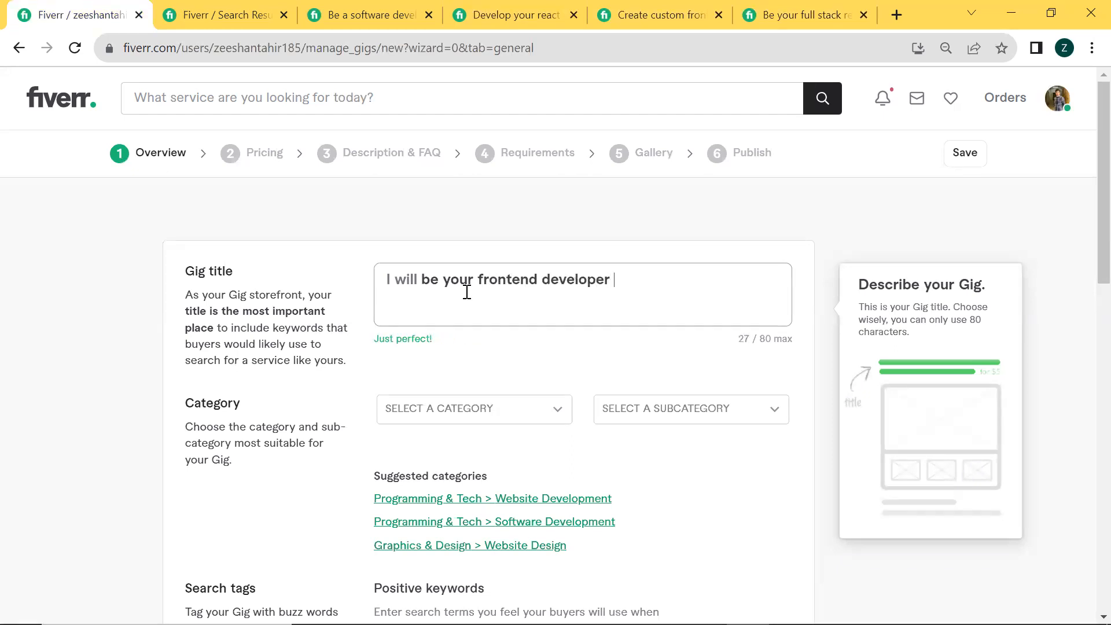
pyautogui.press('BackSpace')
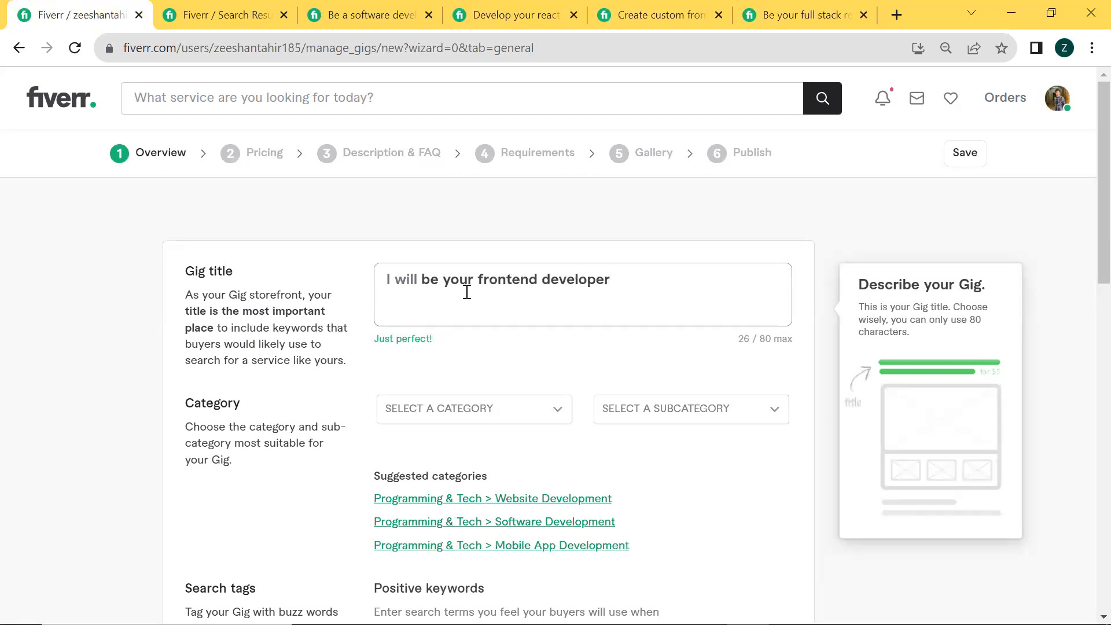
pyautogui.write('react js developer ')
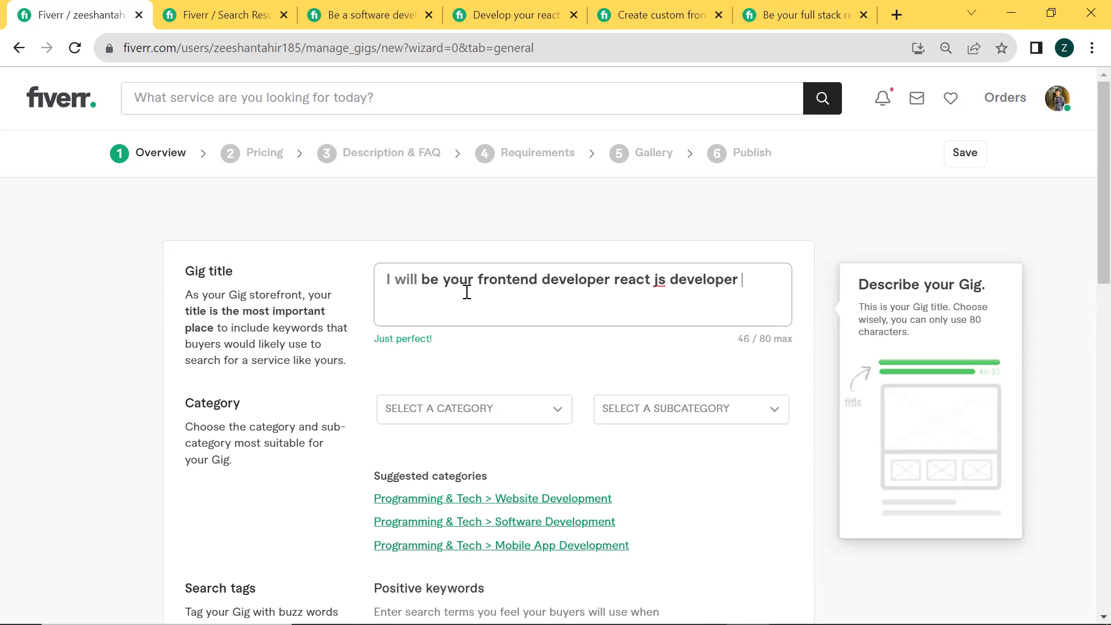
pyautogui.write('html css ')
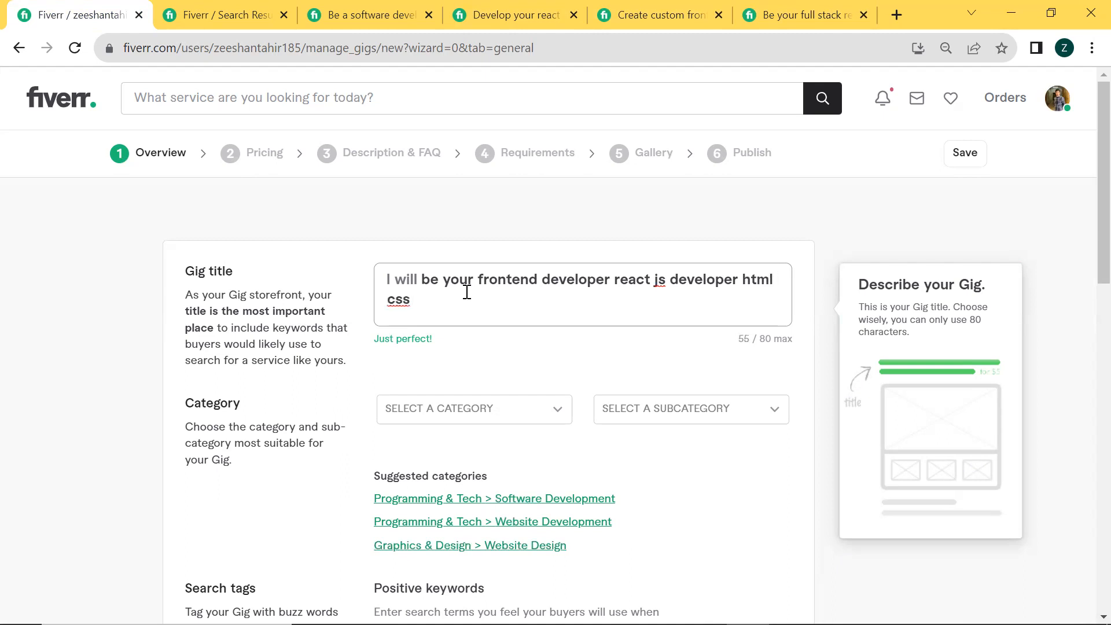
pyautogui.write('js developer')
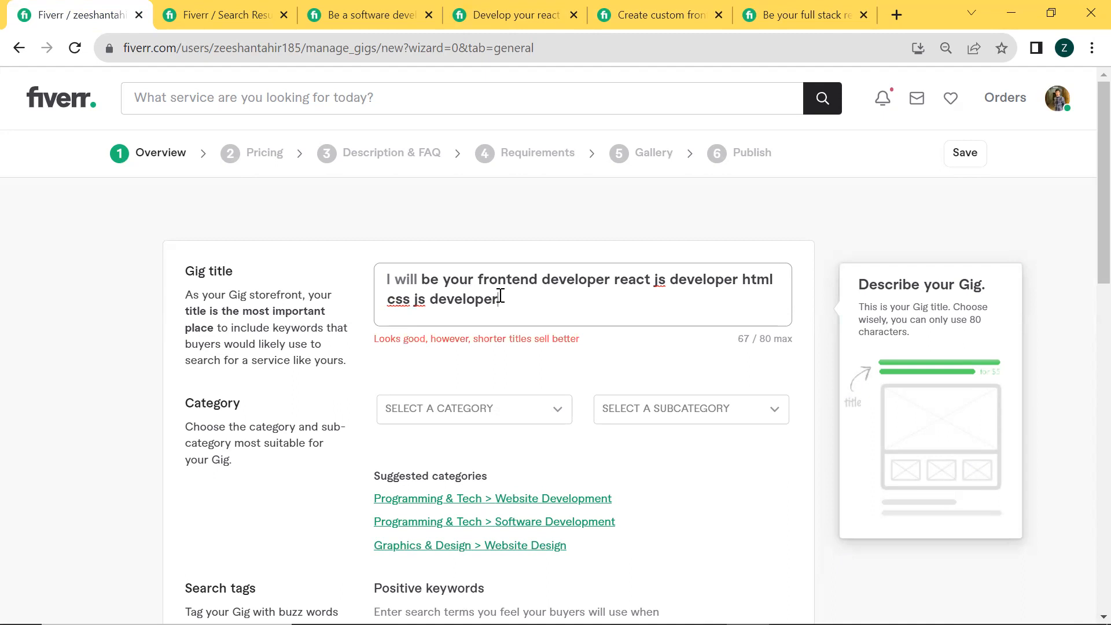
pyautogui.tripleClick(500, 295)
pyautogui.click(578, 338)
pyautogui.click(493, 300)
# Set the gig category to Programming & Tech with the subcategory Software Development
pyautogui.click(547, 402)
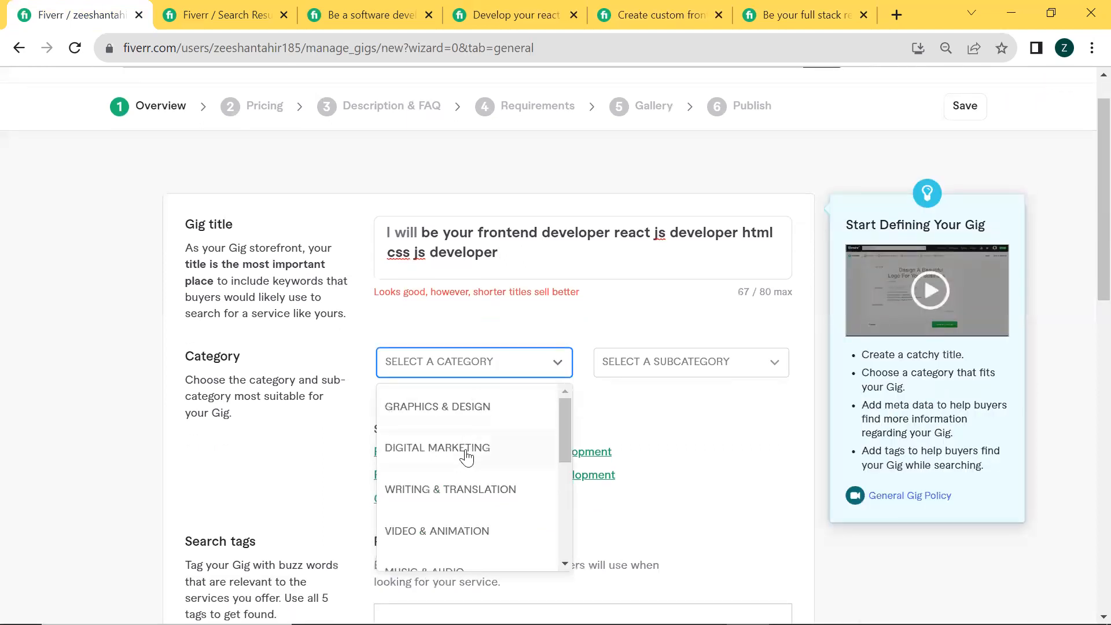
pyautogui.scroll(-2, 463, 456)
pyautogui.scroll(-2, 460, 476)
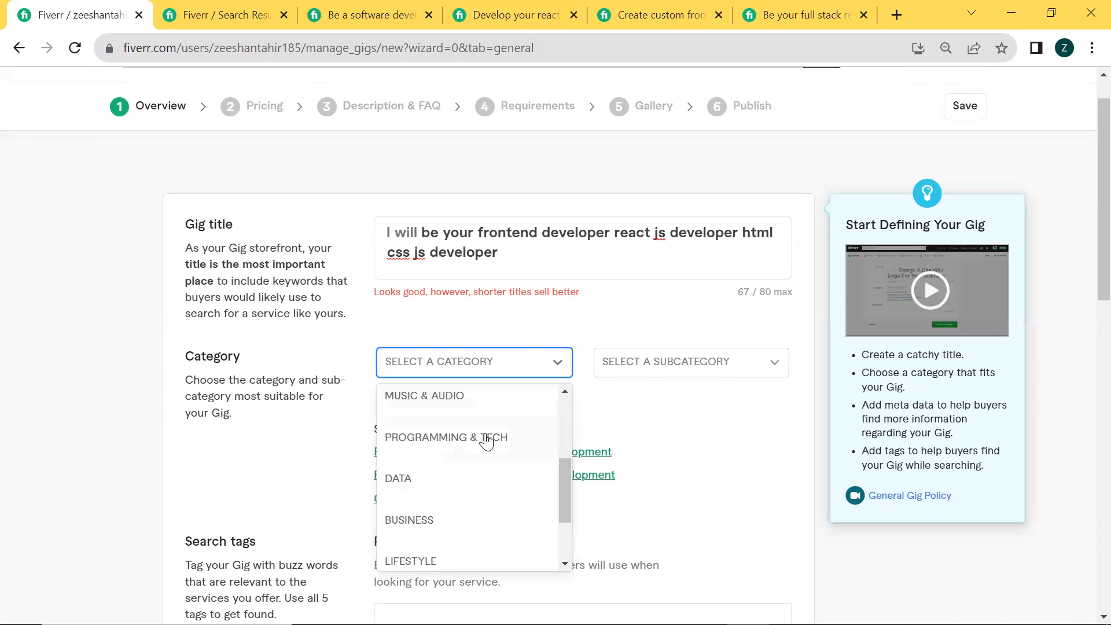
pyautogui.scroll(-2, 485, 442)
pyautogui.scroll(3, 484, 442)
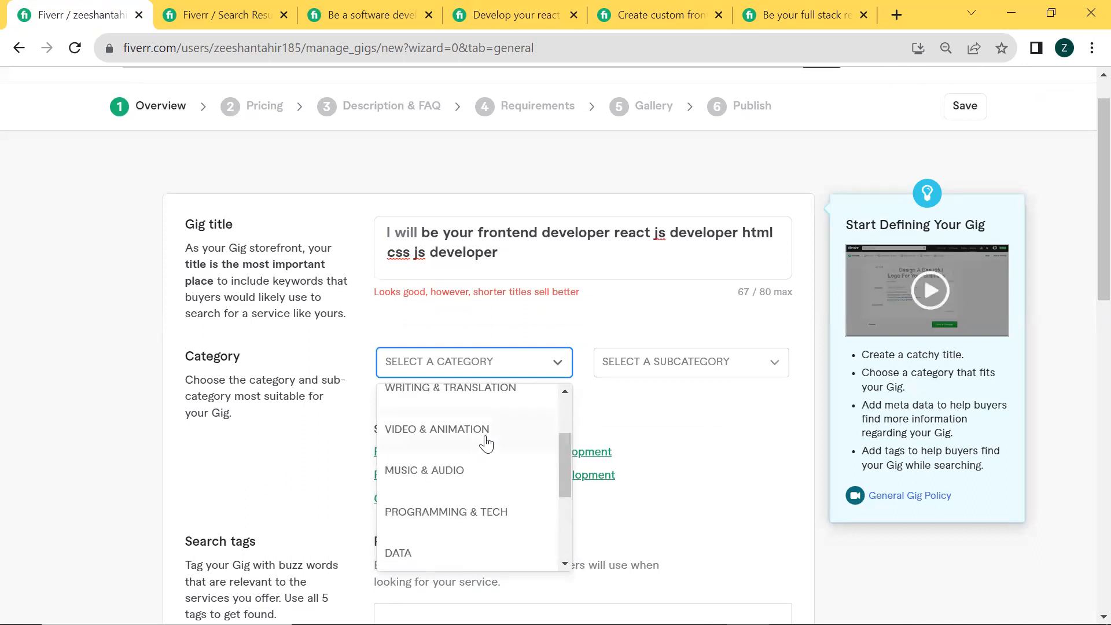
pyautogui.scroll(-1, 475, 445)
pyautogui.click(474, 437)
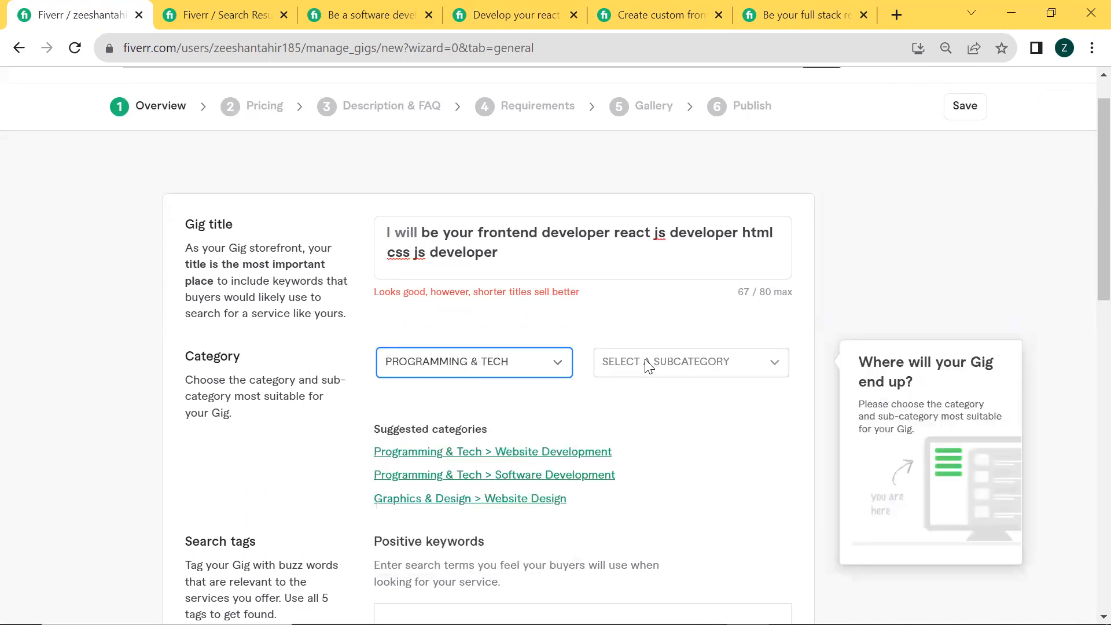
pyautogui.click(669, 358)
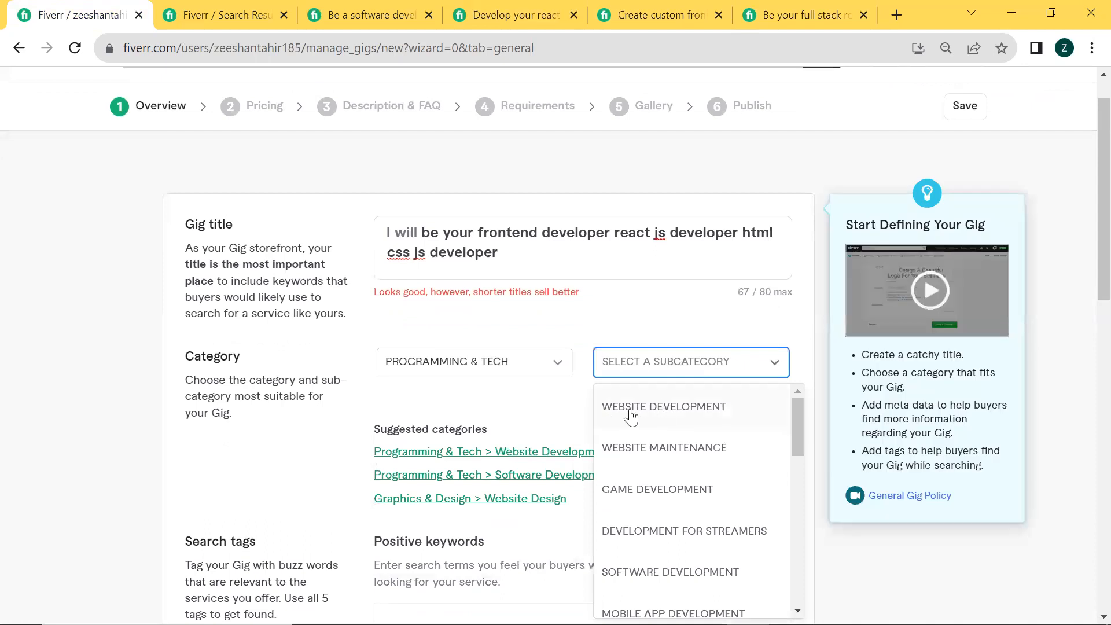
pyautogui.scroll(-2, 716, 428)
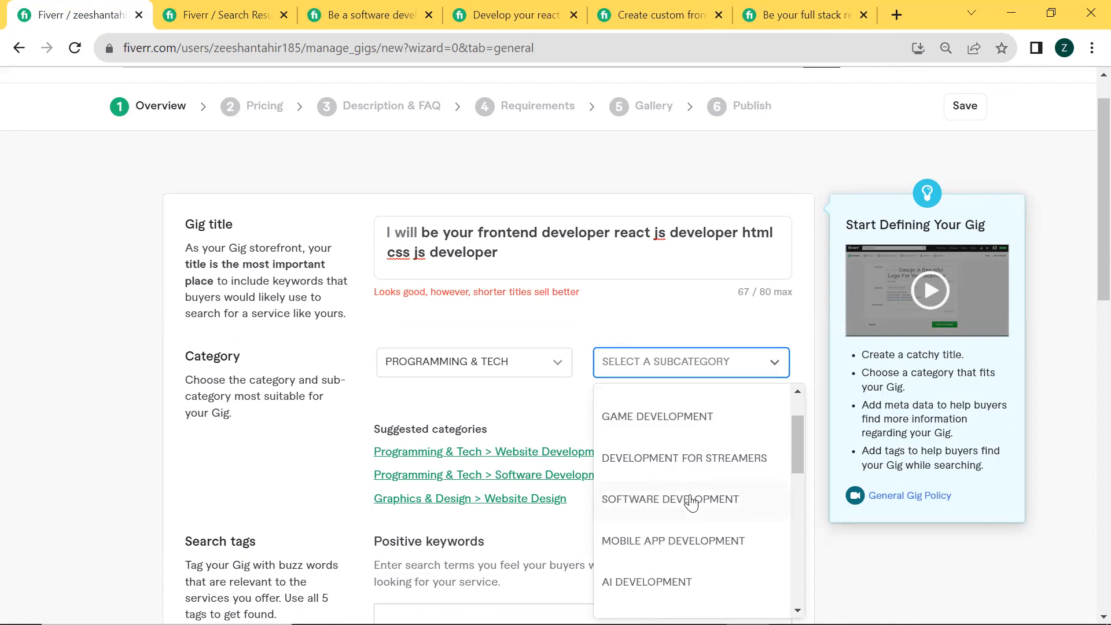
pyautogui.click(691, 501)
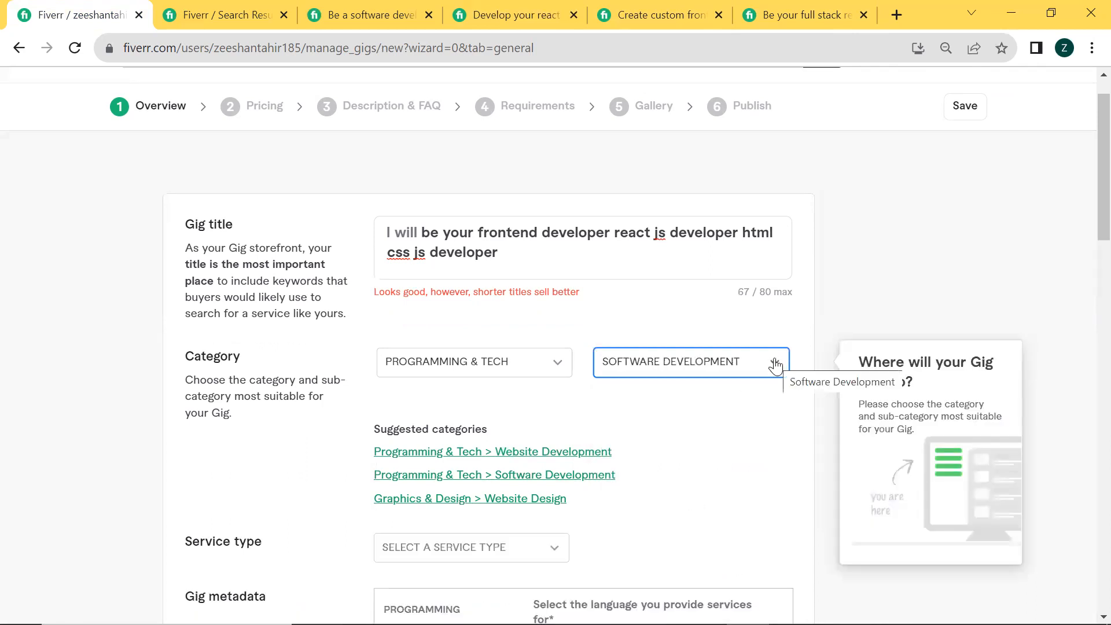
# Set the gig's service type to Web Application
pyautogui.scroll(-2, 435, 453)
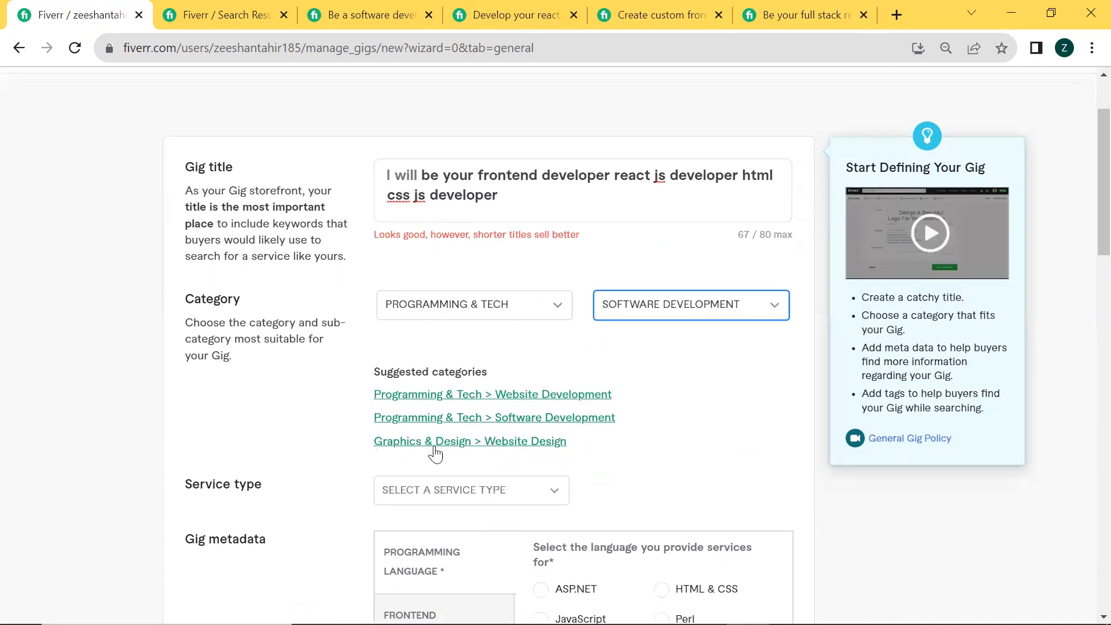
pyautogui.click(485, 445)
pyautogui.scroll(-1, 483, 446)
pyautogui.scroll(1, 483, 446)
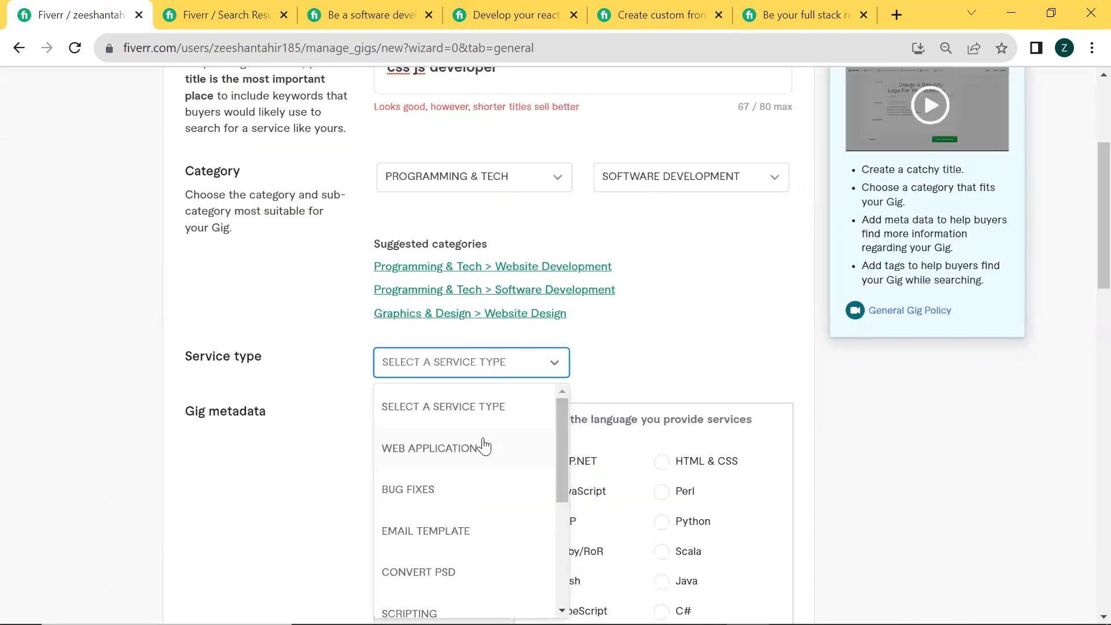
pyautogui.click(453, 449)
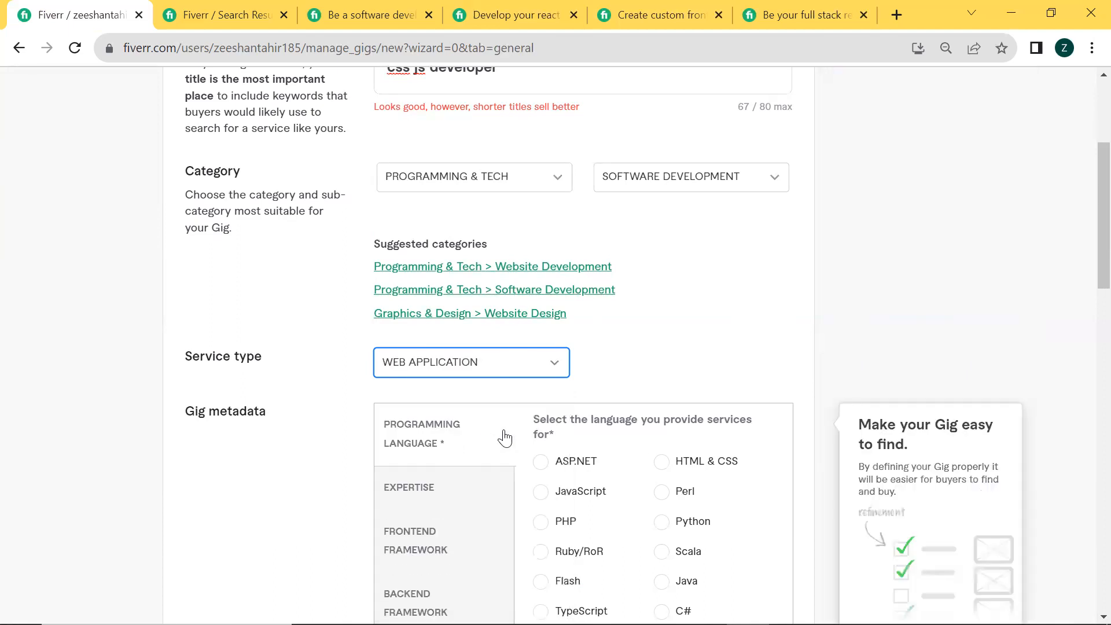
# Choose JavaScript as the programming language in the gig metadata and check the gig title against it
pyautogui.scroll(-3, 408, 293)
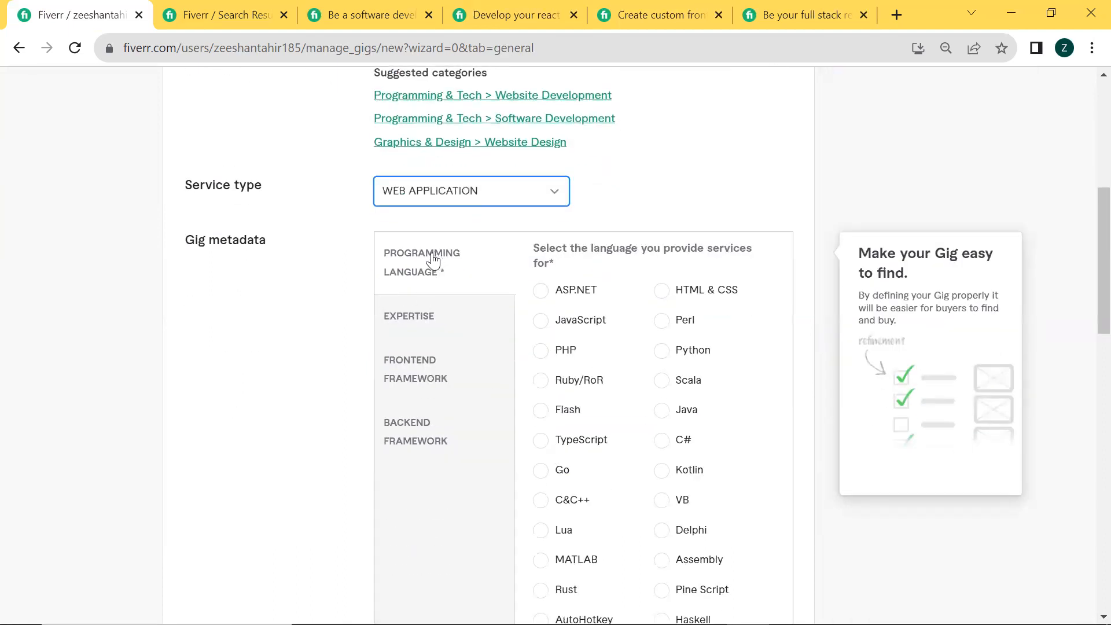
pyautogui.click(539, 324)
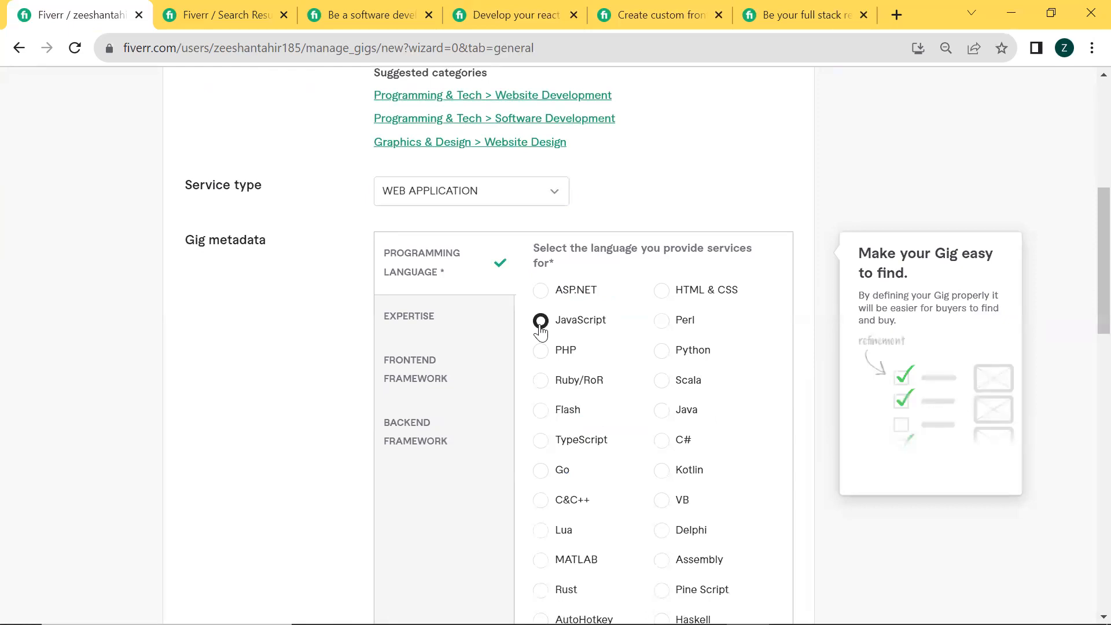
pyautogui.click(543, 443)
pyautogui.click(541, 322)
pyautogui.scroll(7, 391, 231)
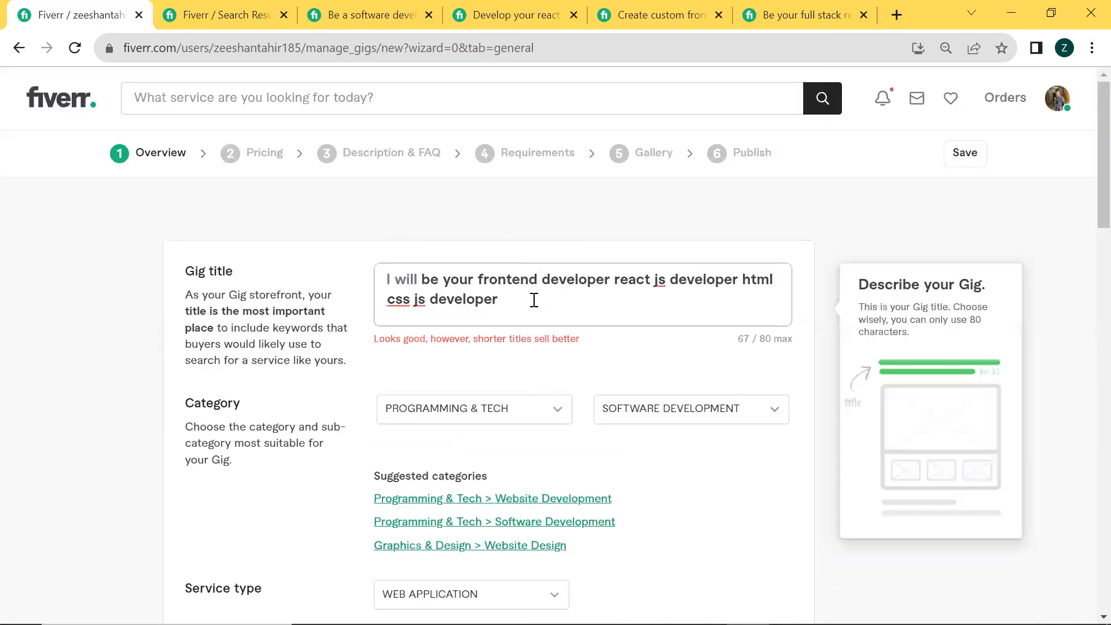
# Select Algorithms & Data structures, Performance, Design and Databases as the areas of expertise in the gig metadata
pyautogui.scroll(-4, 640, 441)
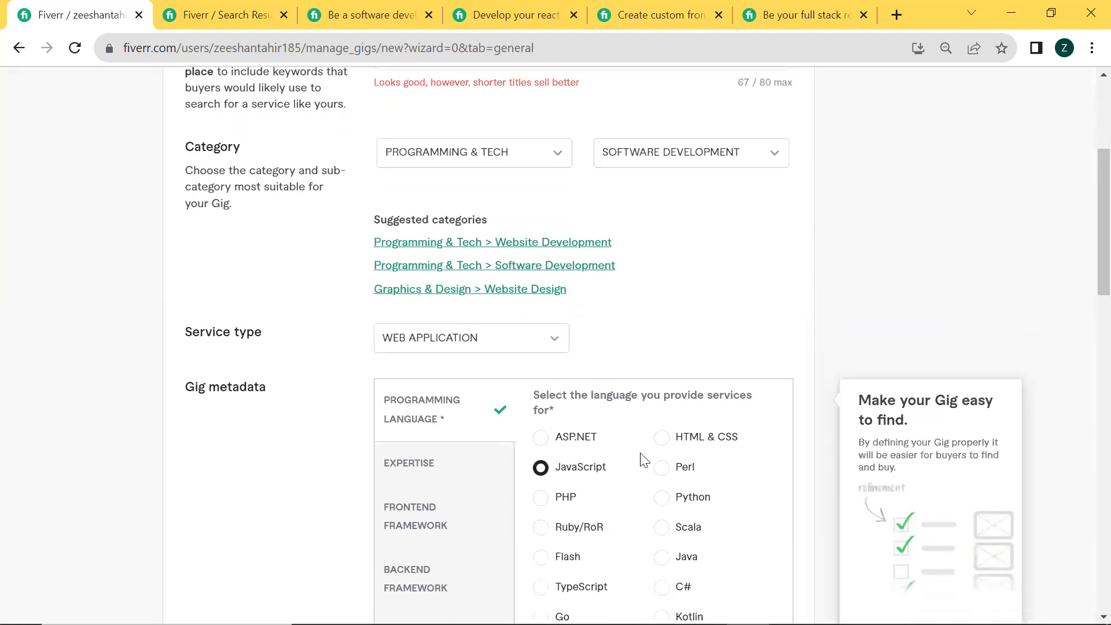
pyautogui.click(416, 479)
pyautogui.scroll(-1, 561, 471)
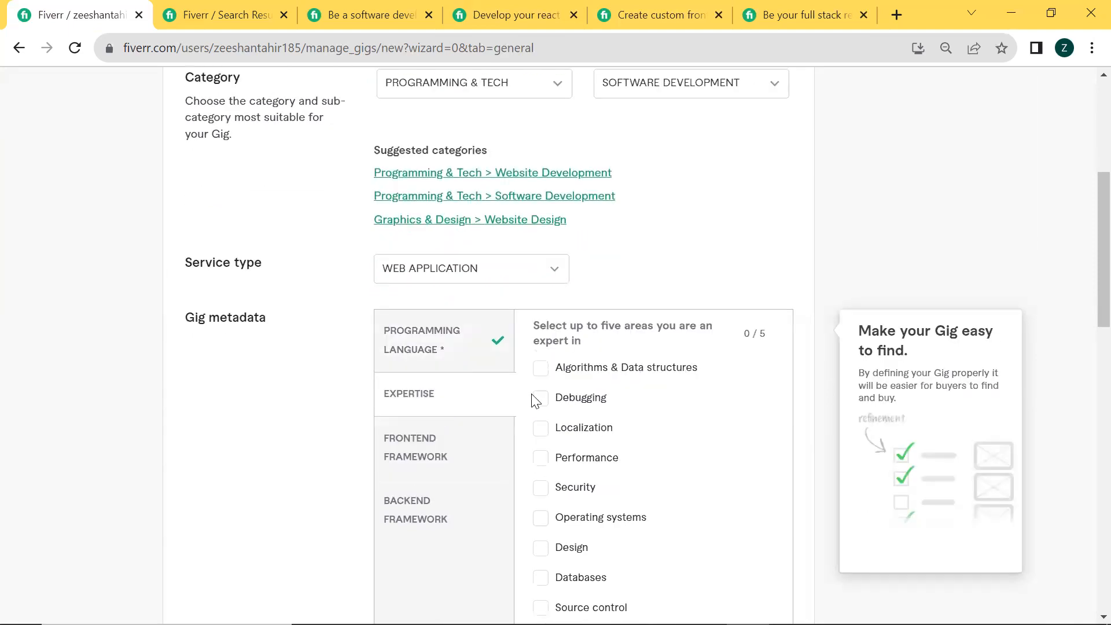
pyautogui.scroll(-1, 535, 399)
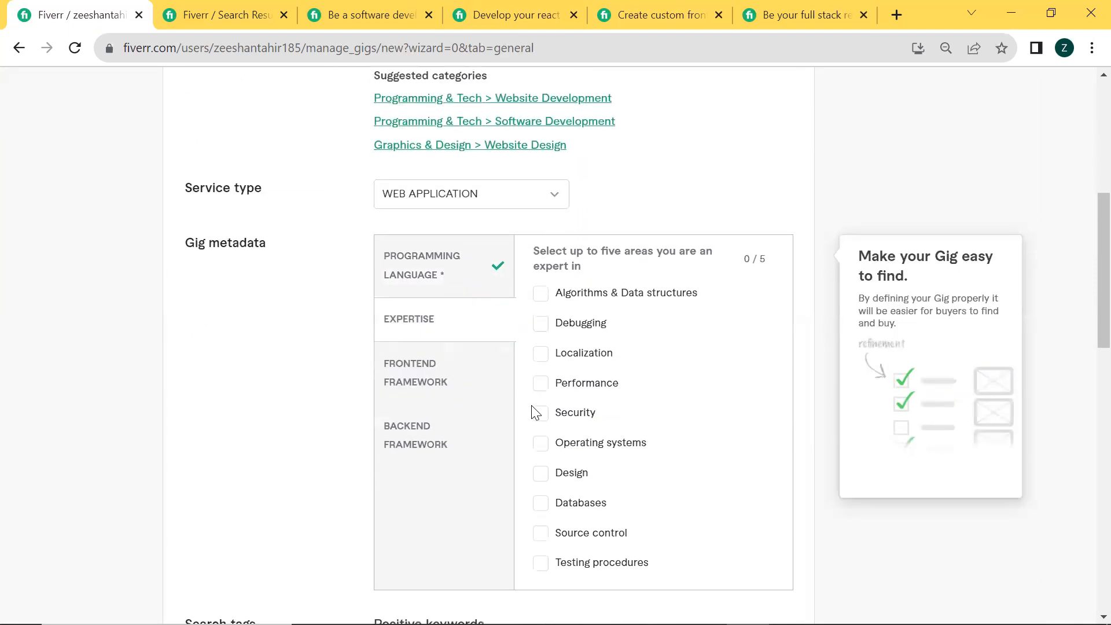
pyautogui.click(541, 295)
pyautogui.click(541, 388)
pyautogui.scroll(-1, 542, 448)
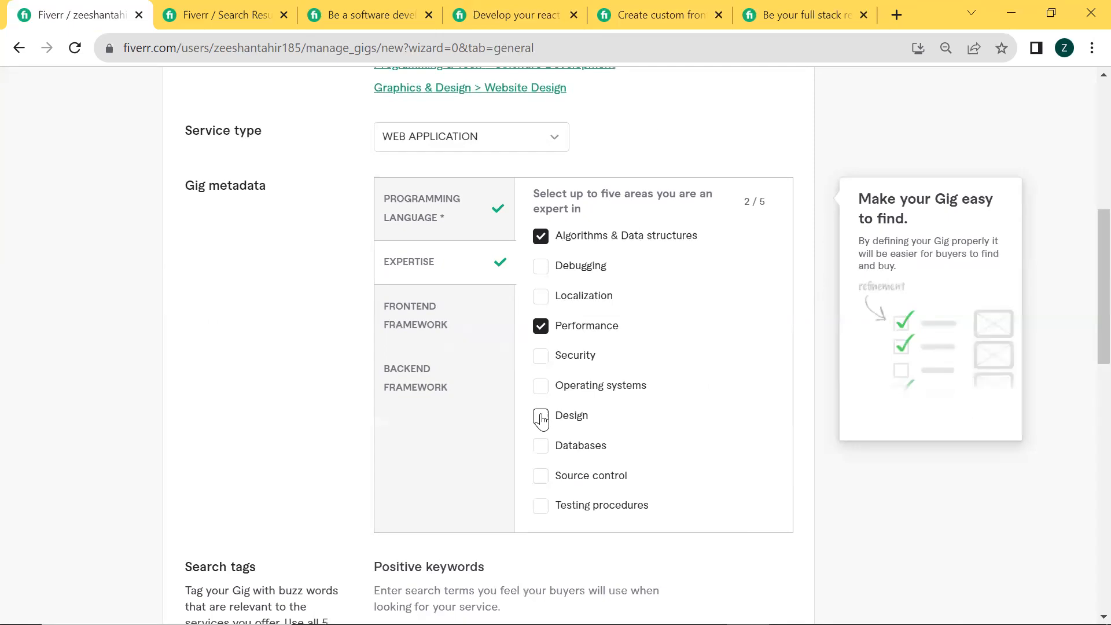
pyautogui.click(541, 418)
pyautogui.click(542, 447)
# Select React.js, Bootstrap and Tailwind CSS as the frontend frameworks in the gig metadata
pyautogui.click(424, 329)
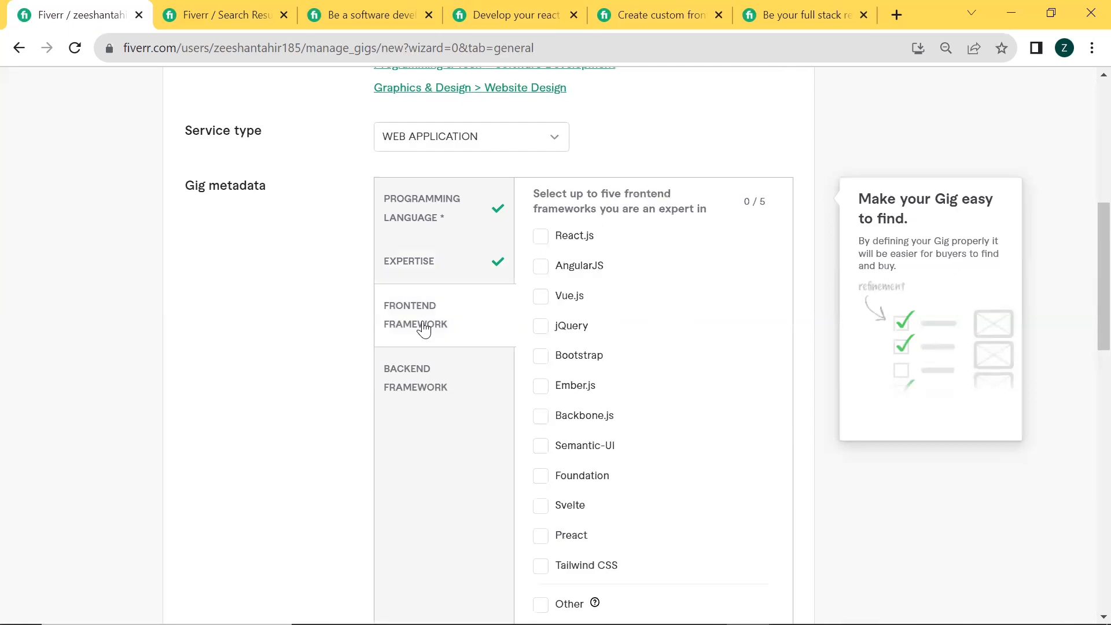
pyautogui.click(539, 237)
pyautogui.click(541, 357)
pyautogui.scroll(-2, 650, 427)
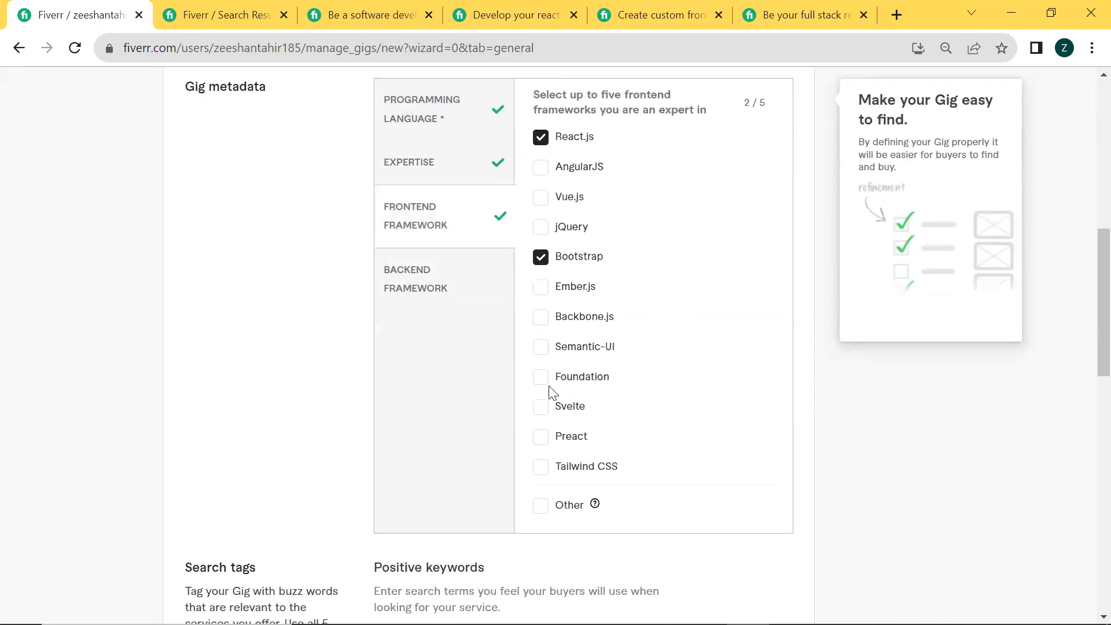
pyautogui.click(540, 468)
pyautogui.scroll(2, 539, 477)
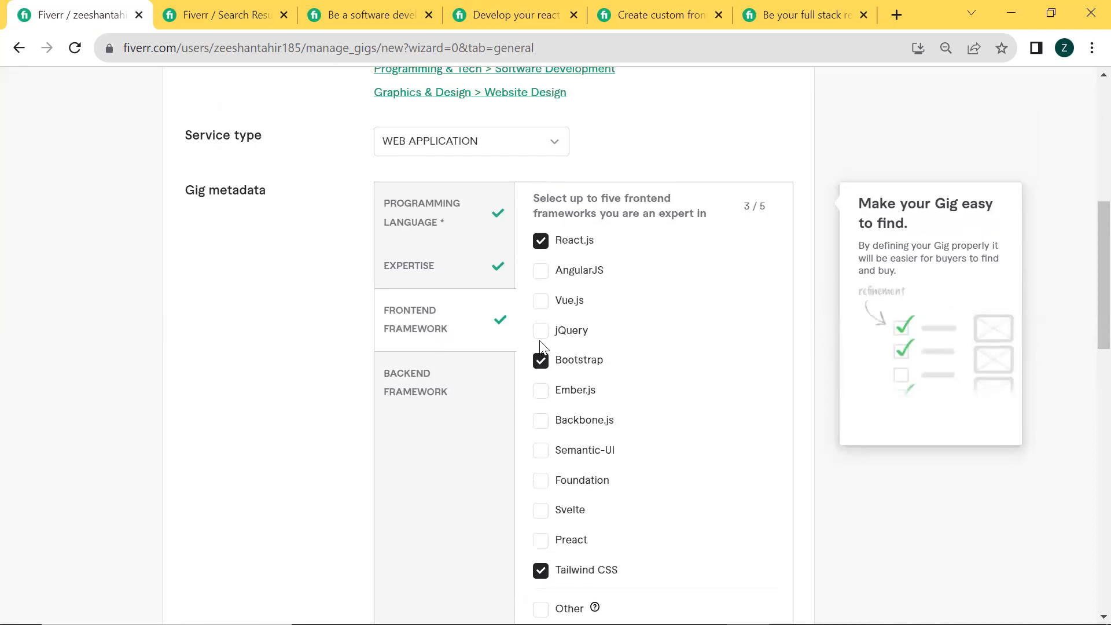
pyautogui.click(540, 301)
pyautogui.click(540, 275)
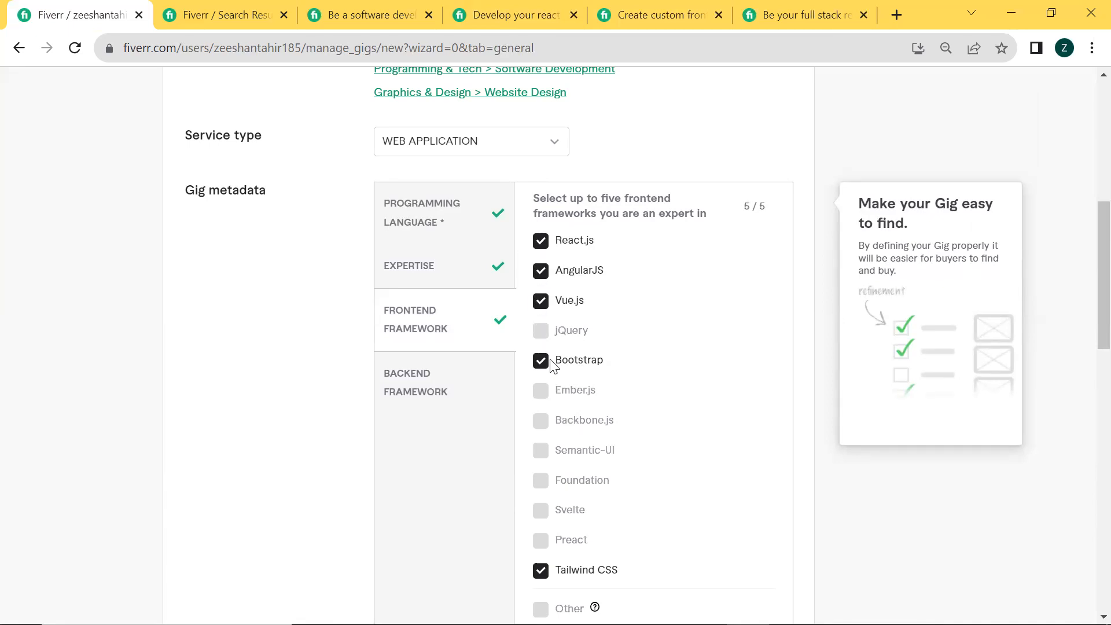
pyautogui.click(540, 272)
pyautogui.click(540, 302)
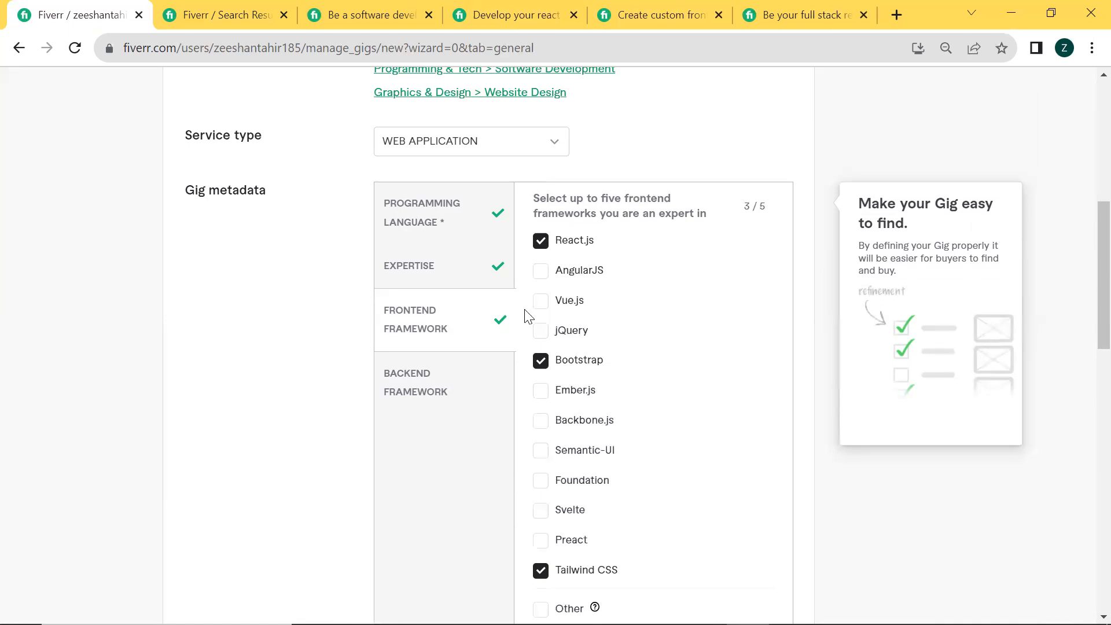
# Select Express.js and Node.js as the backend frameworks in the gig metadata
pyautogui.click(431, 389)
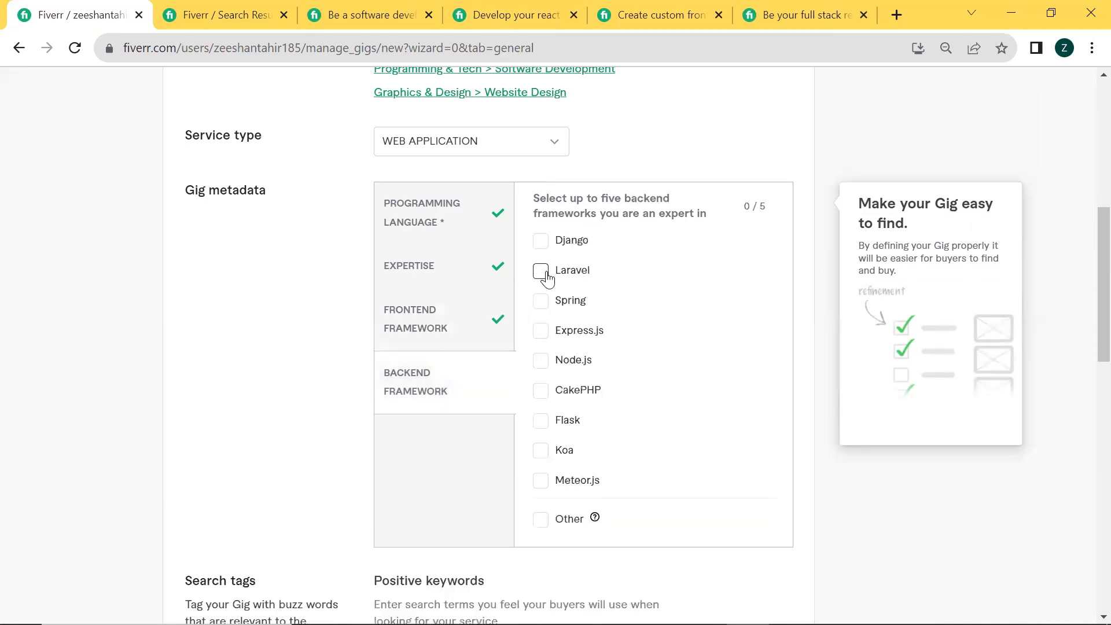
pyautogui.scroll(2, 541, 278)
pyautogui.scroll(-1, 540, 380)
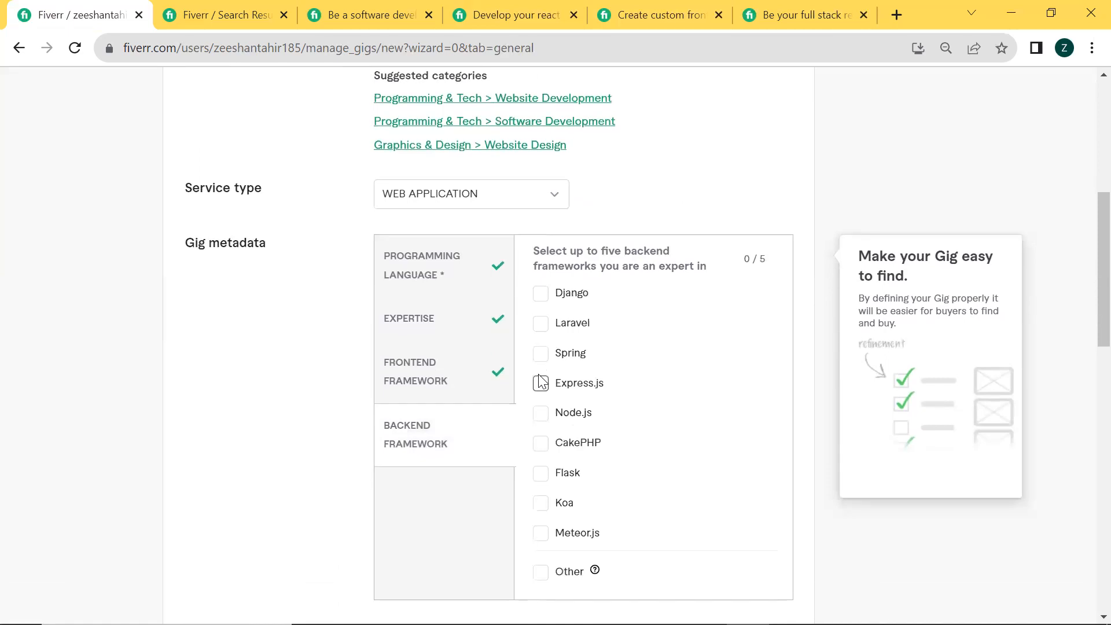
pyautogui.click(540, 385)
pyautogui.click(541, 412)
# Add "react js developer" as a positive keyword in the gig's search tags
pyautogui.scroll(-1, 510, 372)
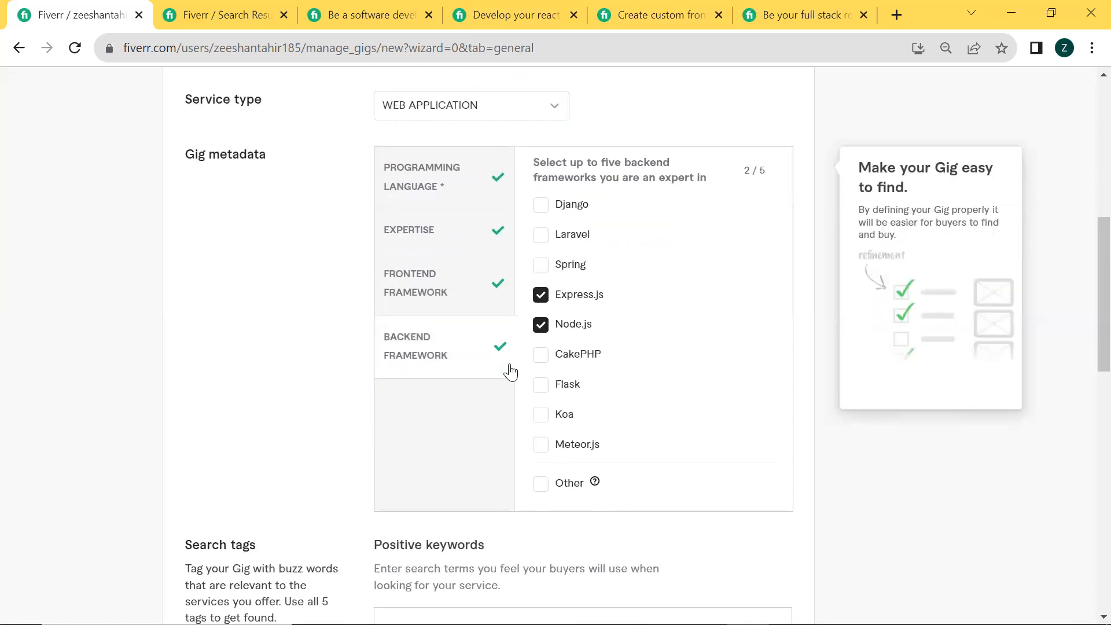
pyautogui.scroll(-1, 511, 372)
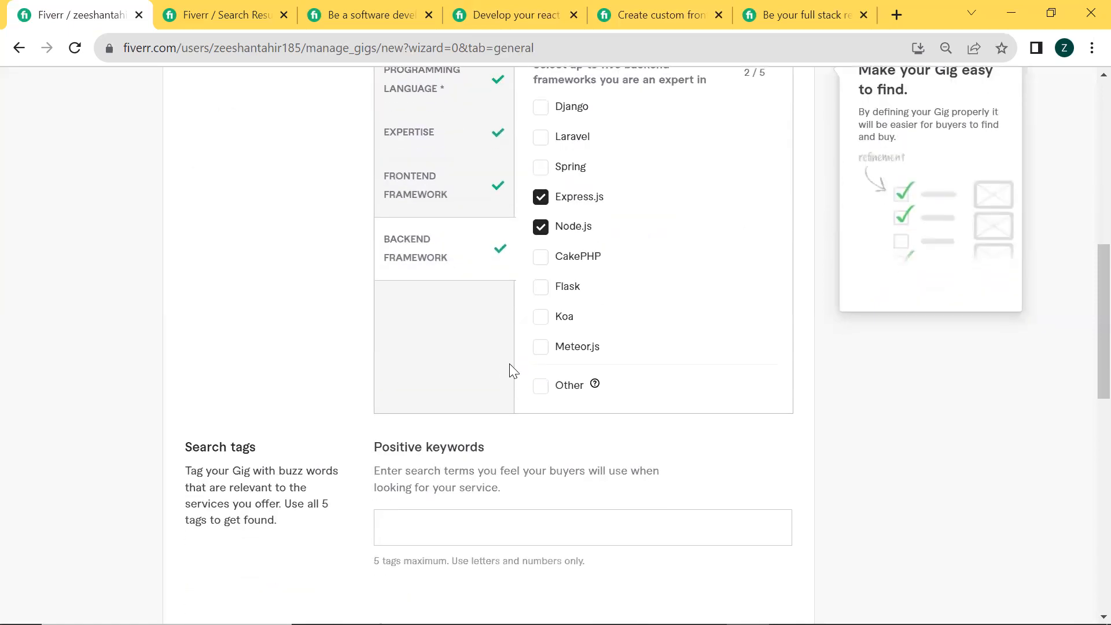
pyautogui.click(429, 542)
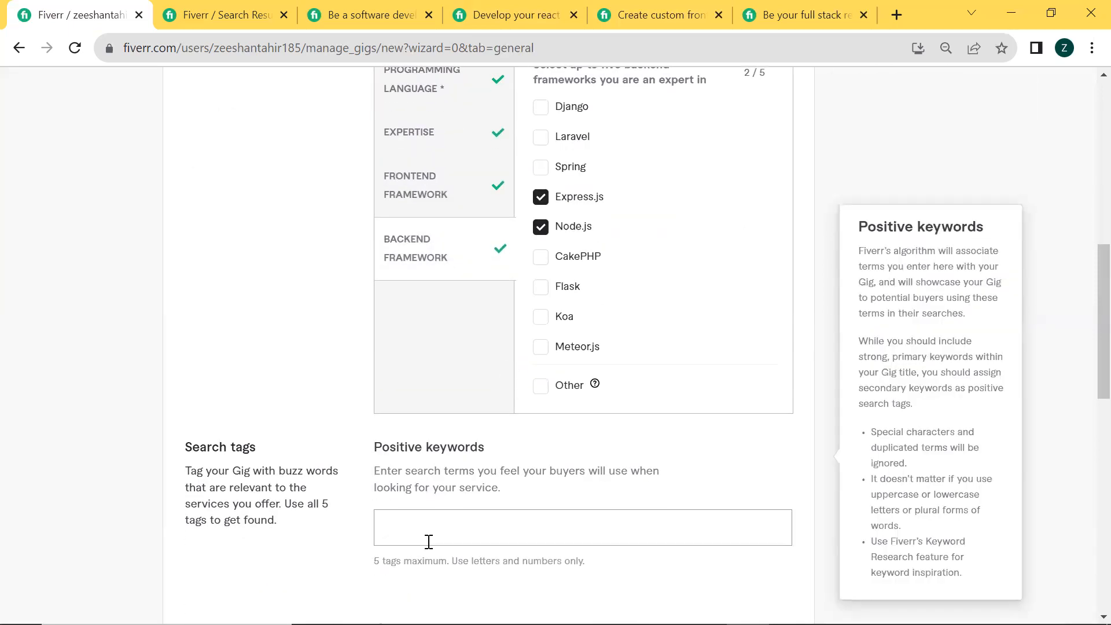
pyautogui.write('rea')
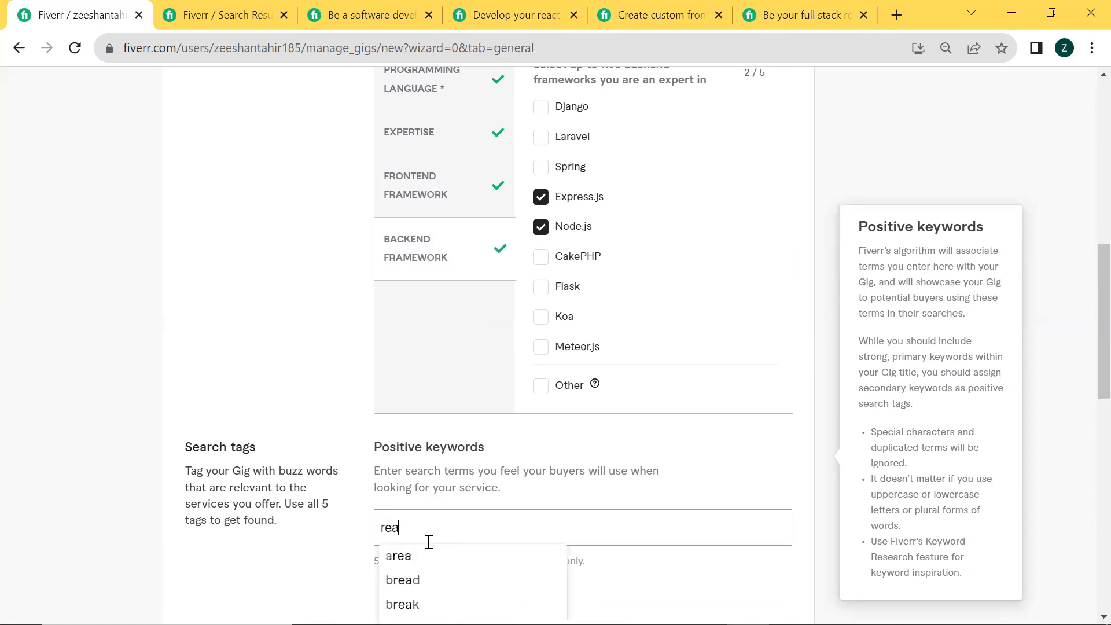
pyautogui.write('ct js de')
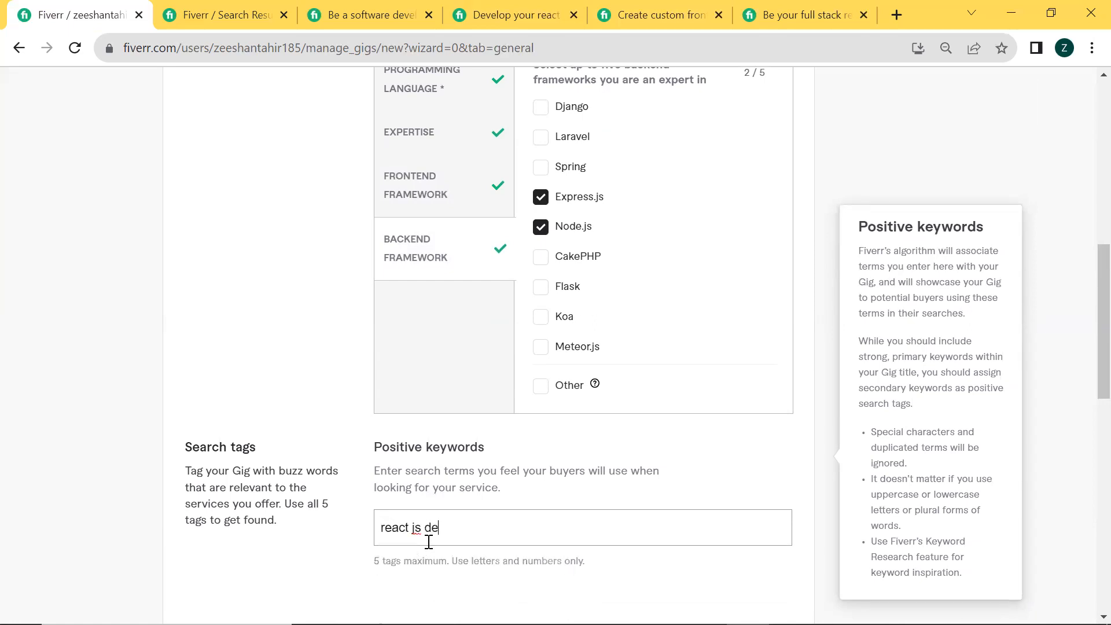
pyautogui.write('veloper')
pyautogui.press('Return')
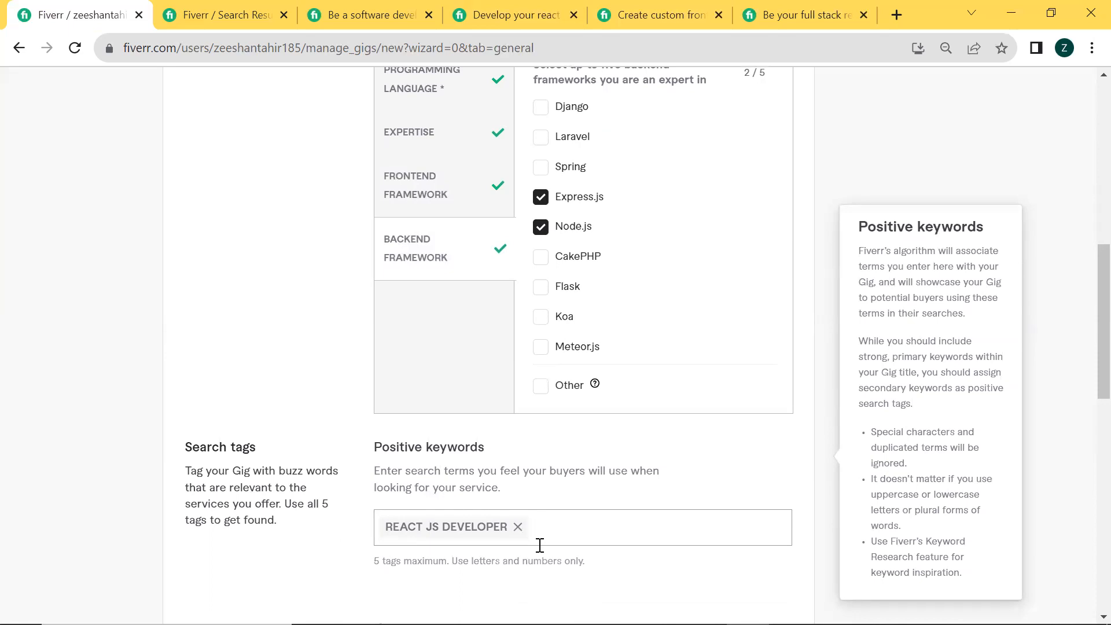
# Add "react js" and "frontend developer" as positive keywords in the gig's search tags
pyautogui.write('reac')
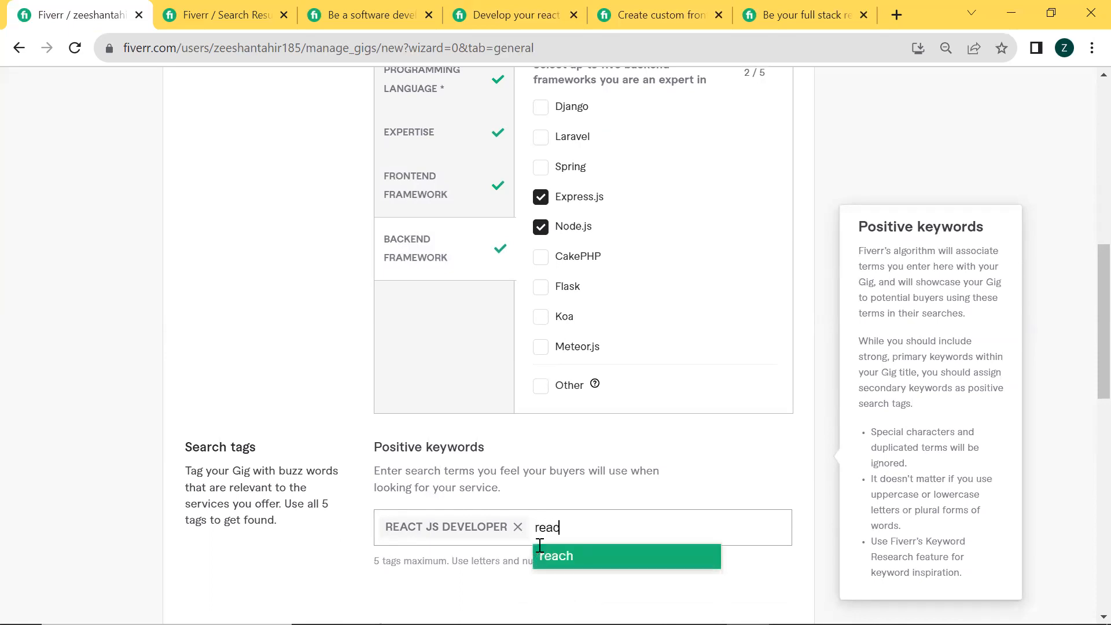
pyautogui.write('t js')
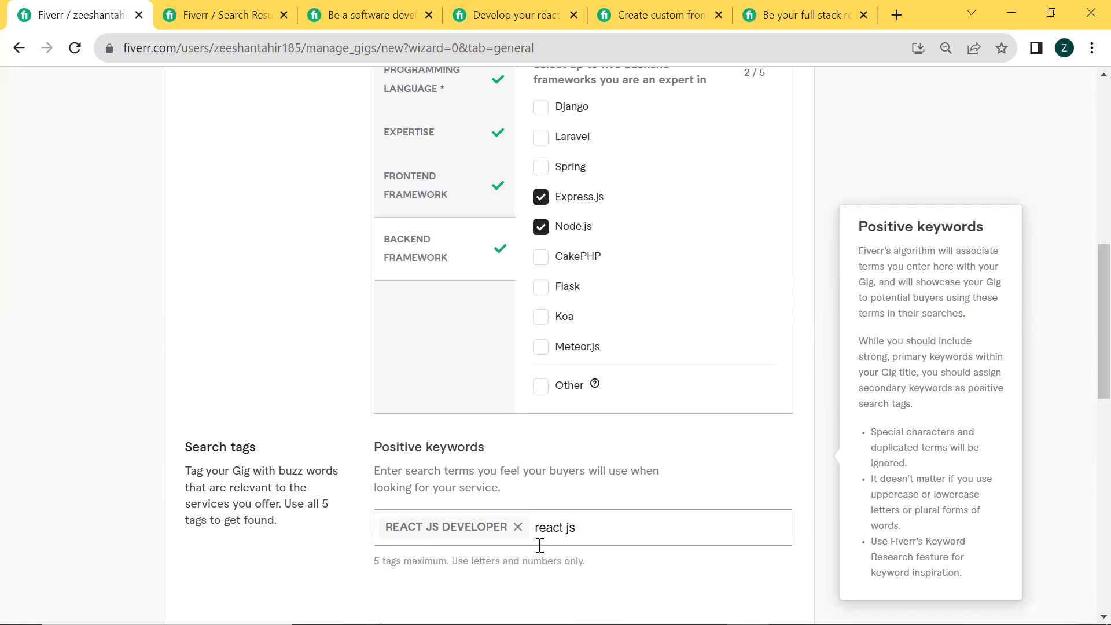
pyautogui.press('Return')
pyautogui.write('frontend')
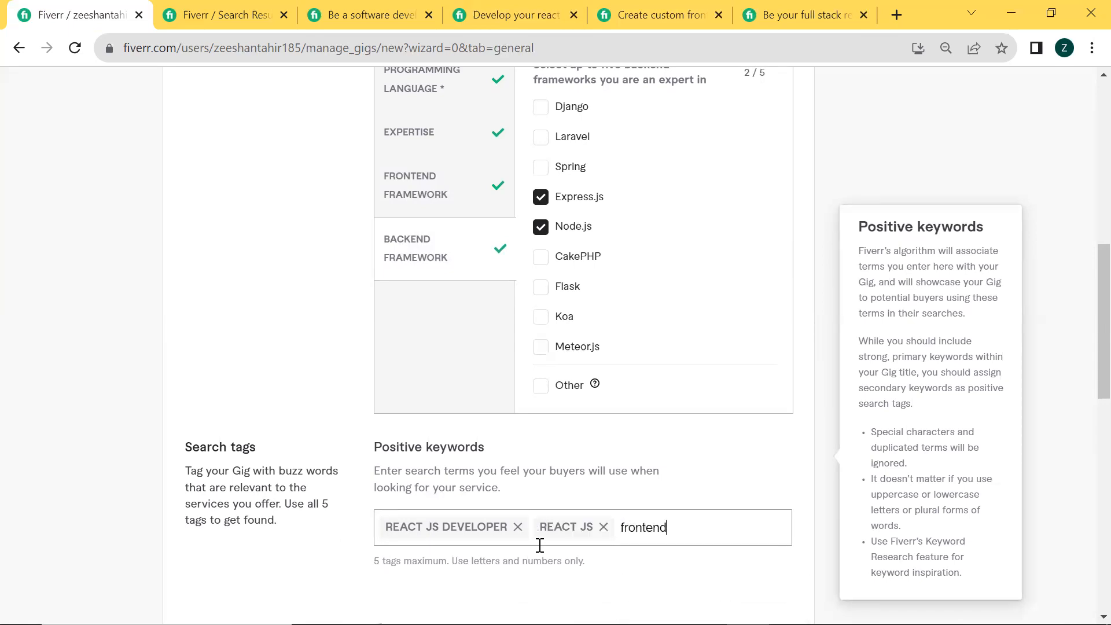
pyautogui.write(' developer')
pyautogui.press('Return')
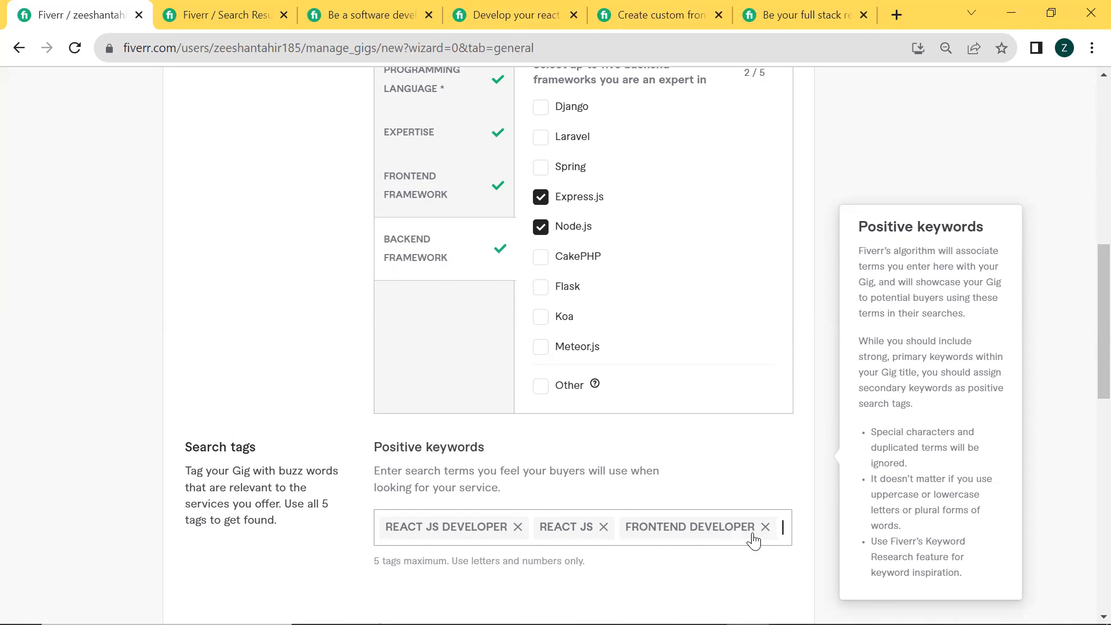
# Add "html css developer" as a positive keyword in the gig's search tags
pyautogui.write('html')
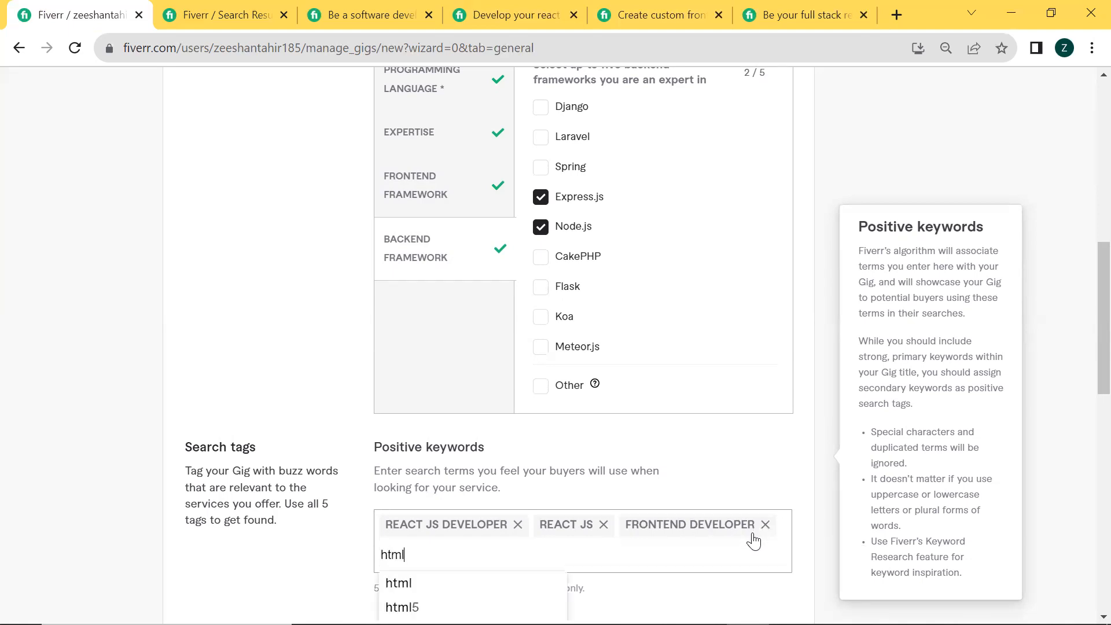
pyautogui.write(' xcss')
pyautogui.press('BackSpace')
pyautogui.press('BackSpace')
pyautogui.press('BackSpace')
pyautogui.press('BackSpace')
pyautogui.write('css ')
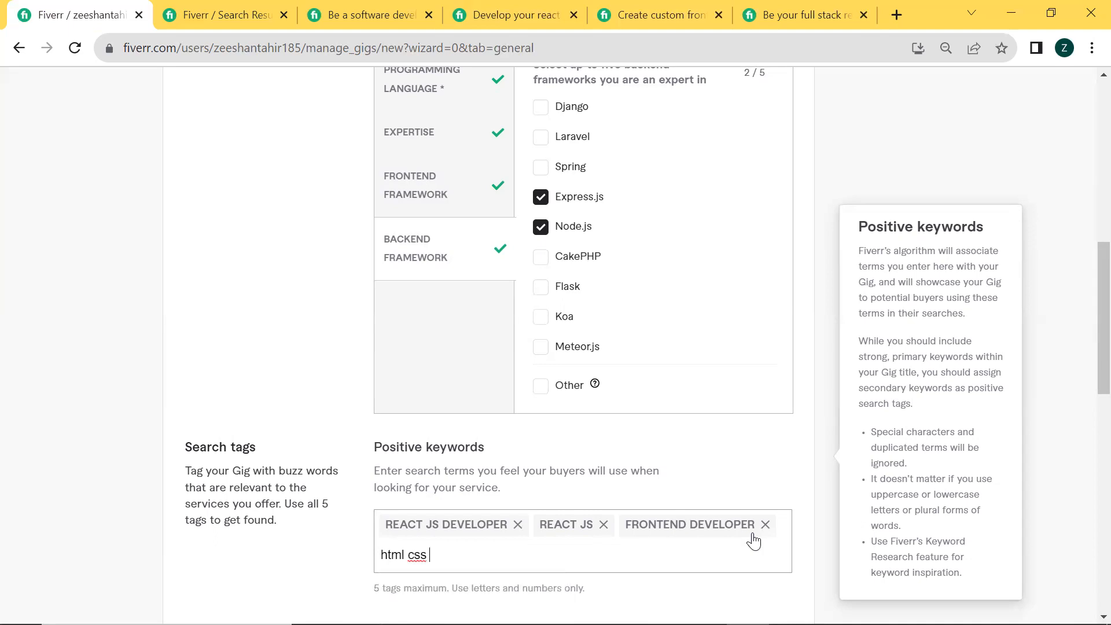
pyautogui.write('developer')
pyautogui.press('Return')
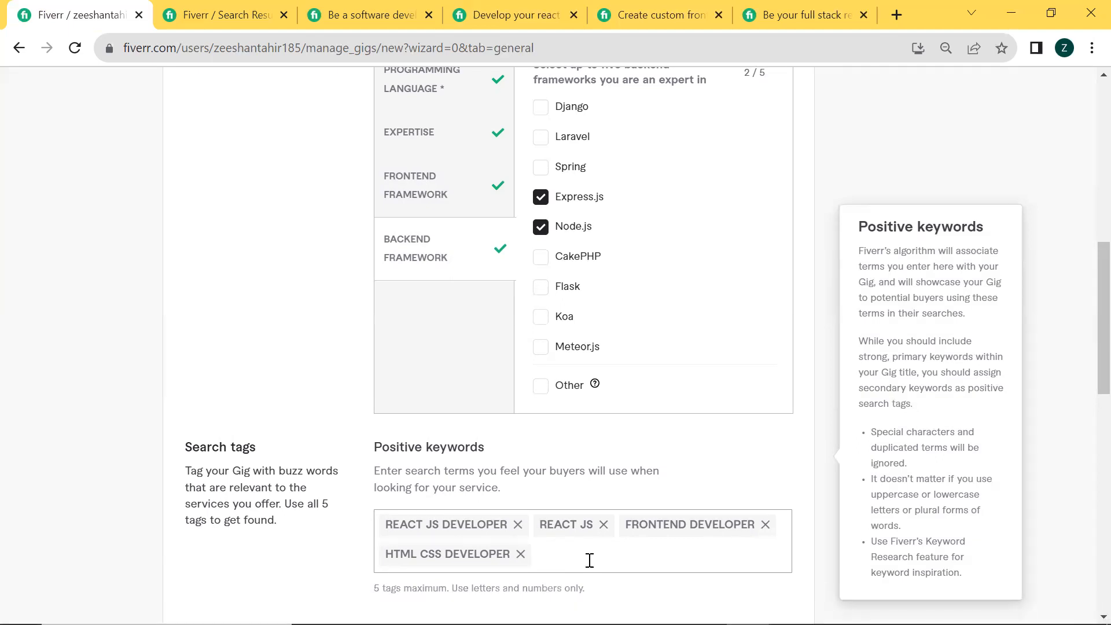
# Add "website developer" as the fifth positive keyword in the gig's search tags
pyautogui.write('websit')
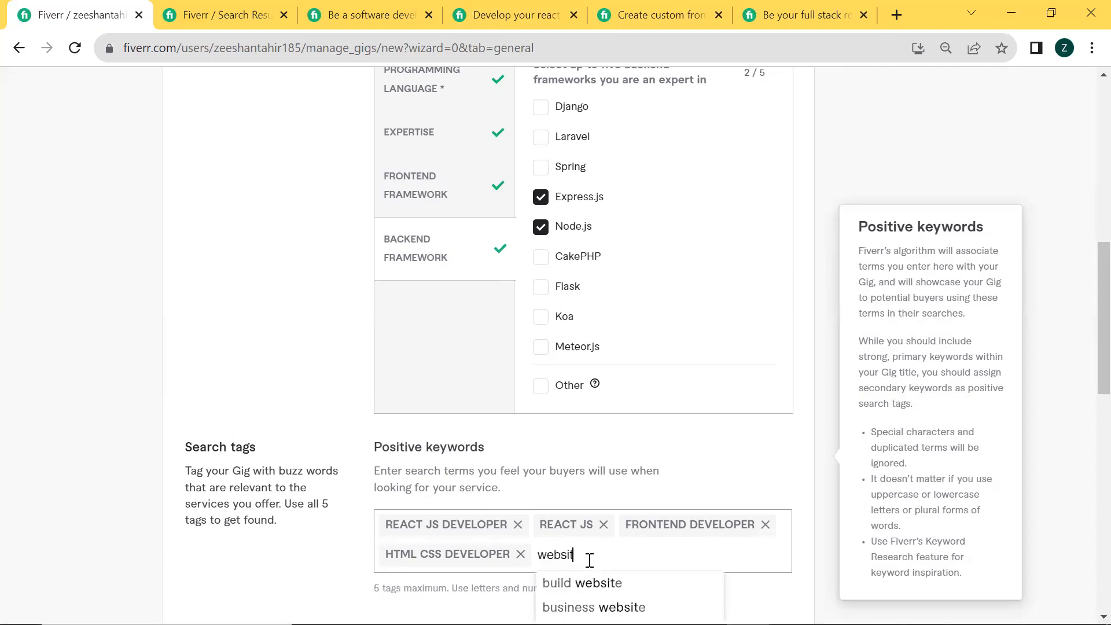
pyautogui.write('e developer')
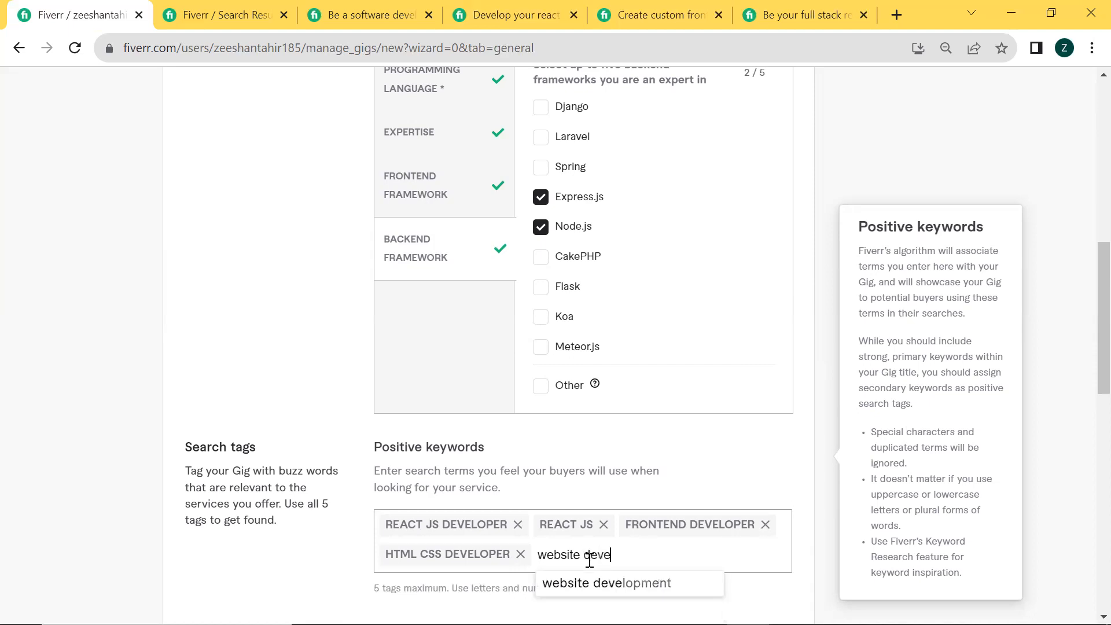
pyautogui.press('Return')
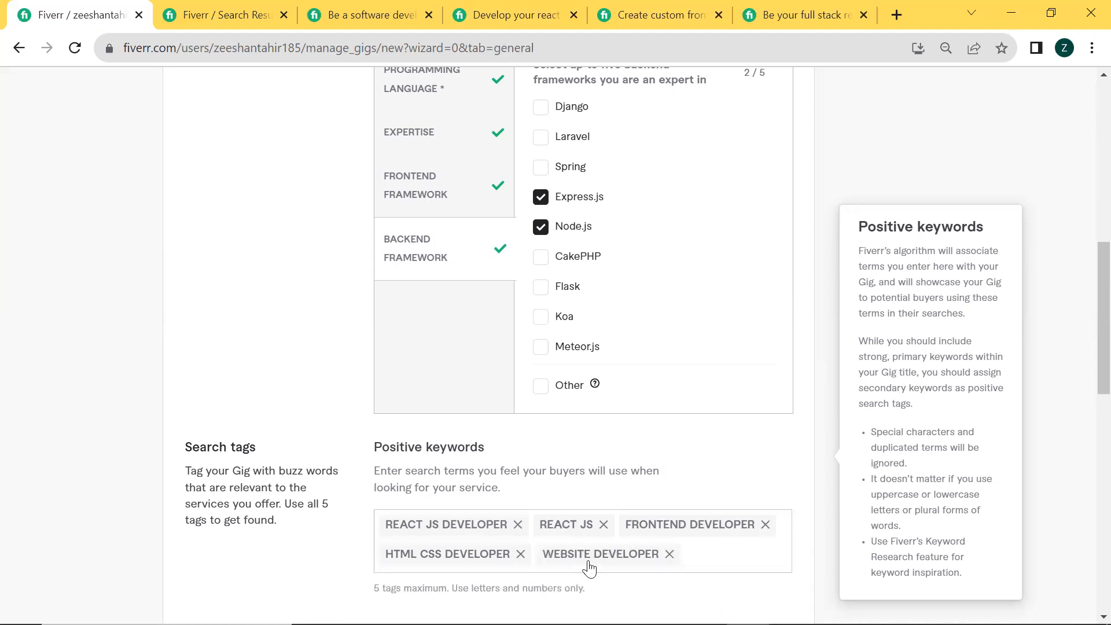
# Save the gig overview, continue to the pricing stage and go through the stock media introduction until it closes
pyautogui.scroll(-3, 589, 569)
pyautogui.click(729, 561)
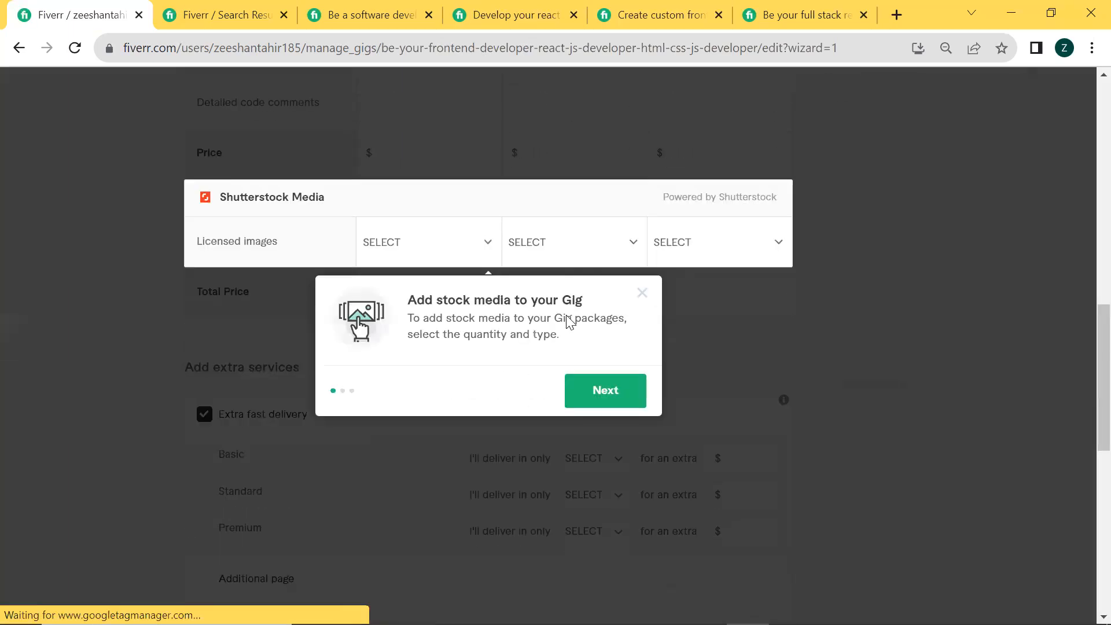
pyautogui.click(612, 559)
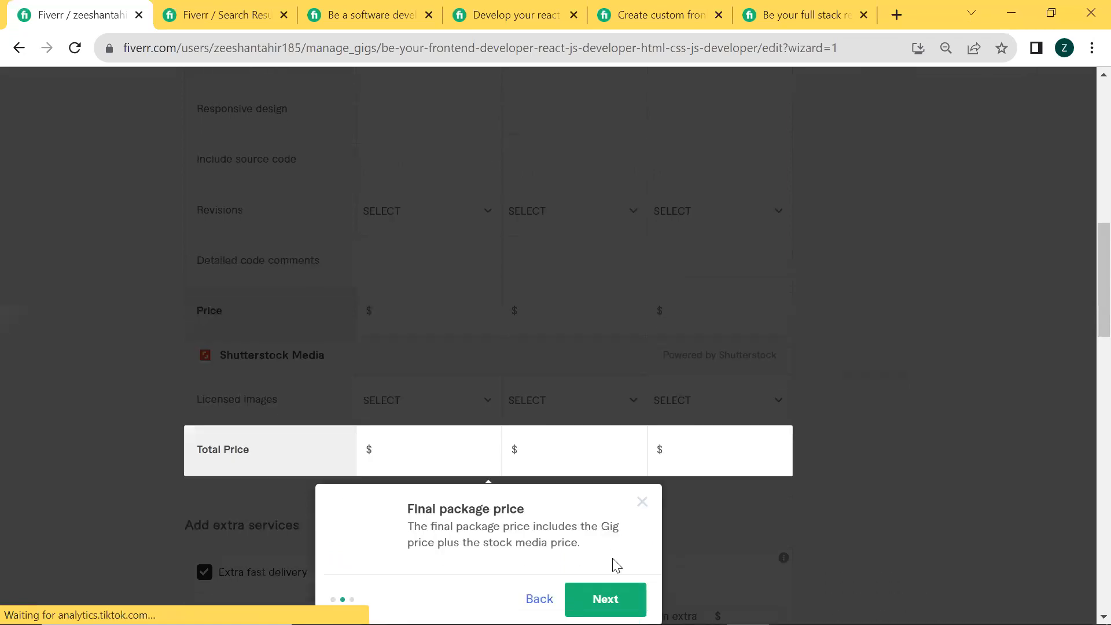
pyautogui.click(583, 392)
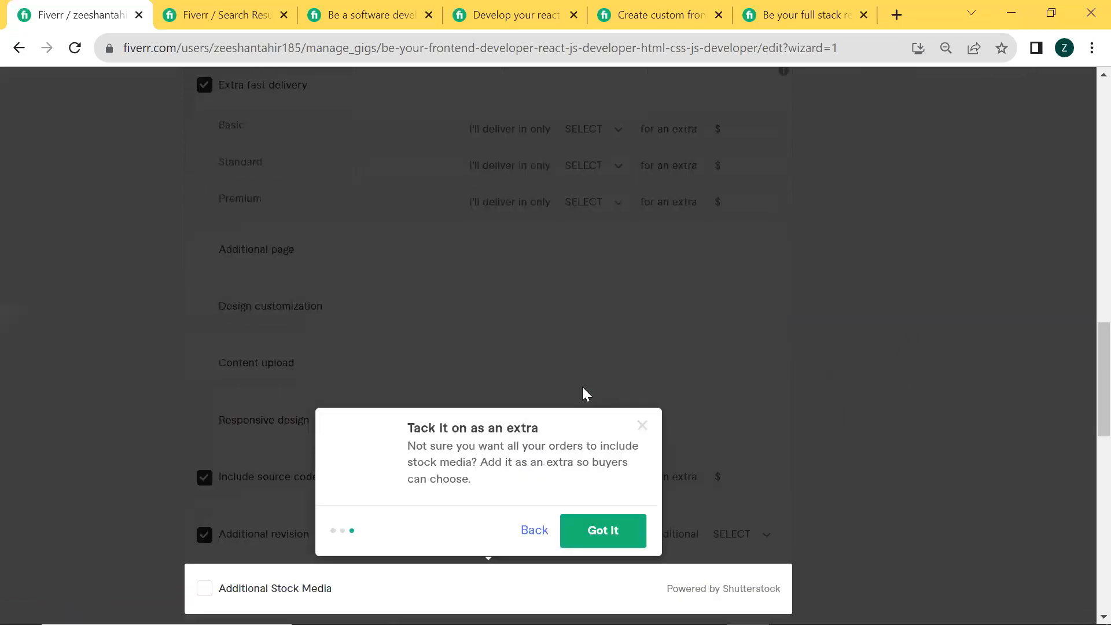
pyautogui.click(601, 390)
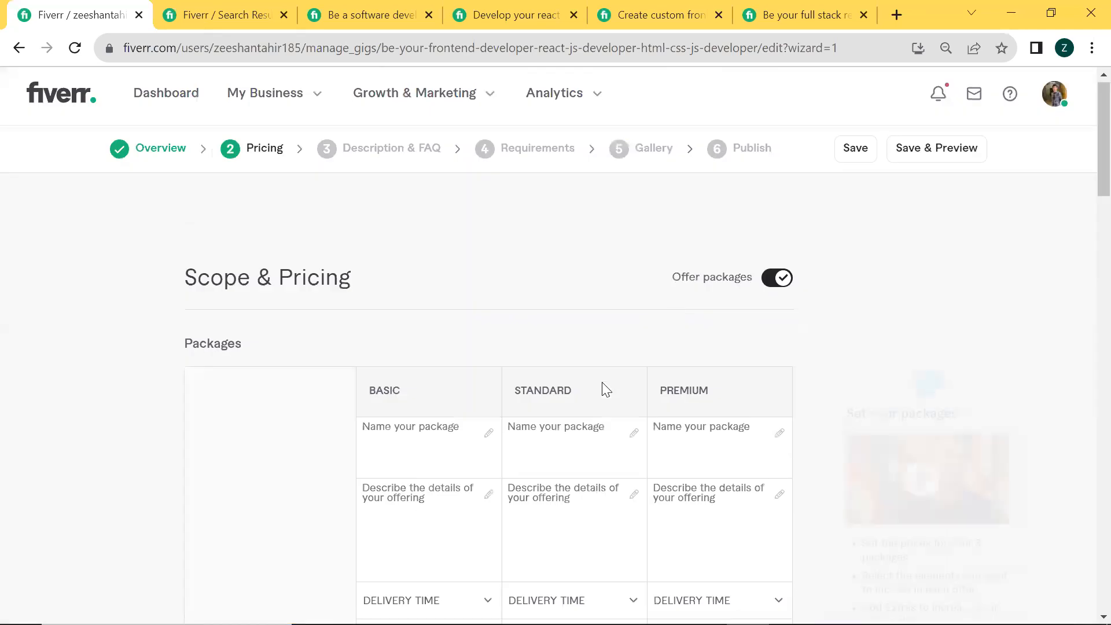
# Turn off the three-package offer to view the single-package layout, and turn it back on
pyautogui.click(777, 283)
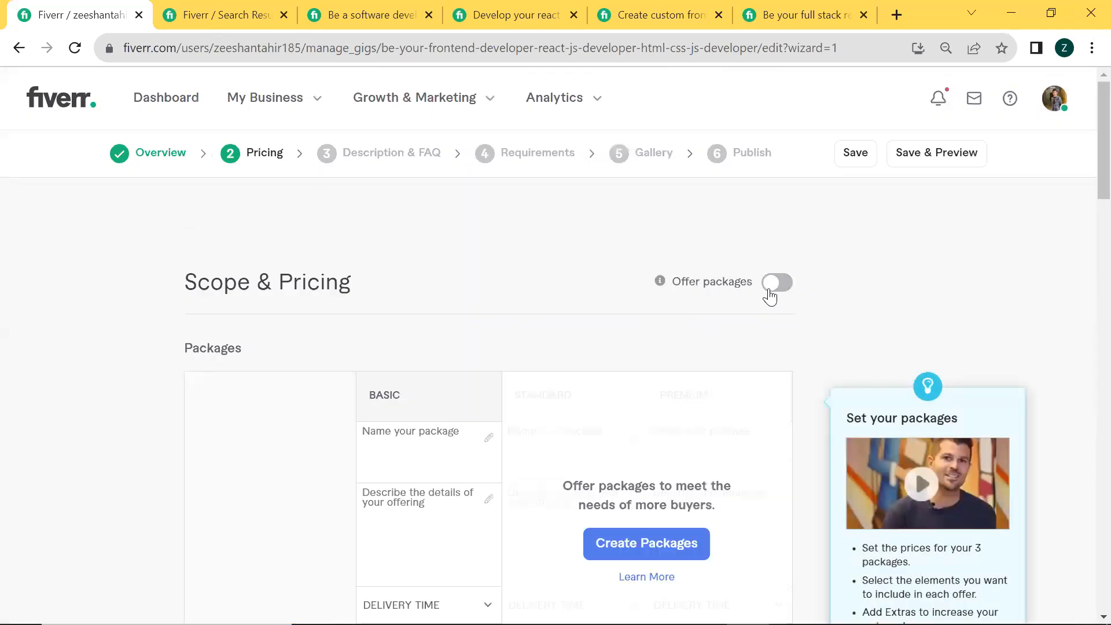
pyautogui.scroll(-1, 471, 412)
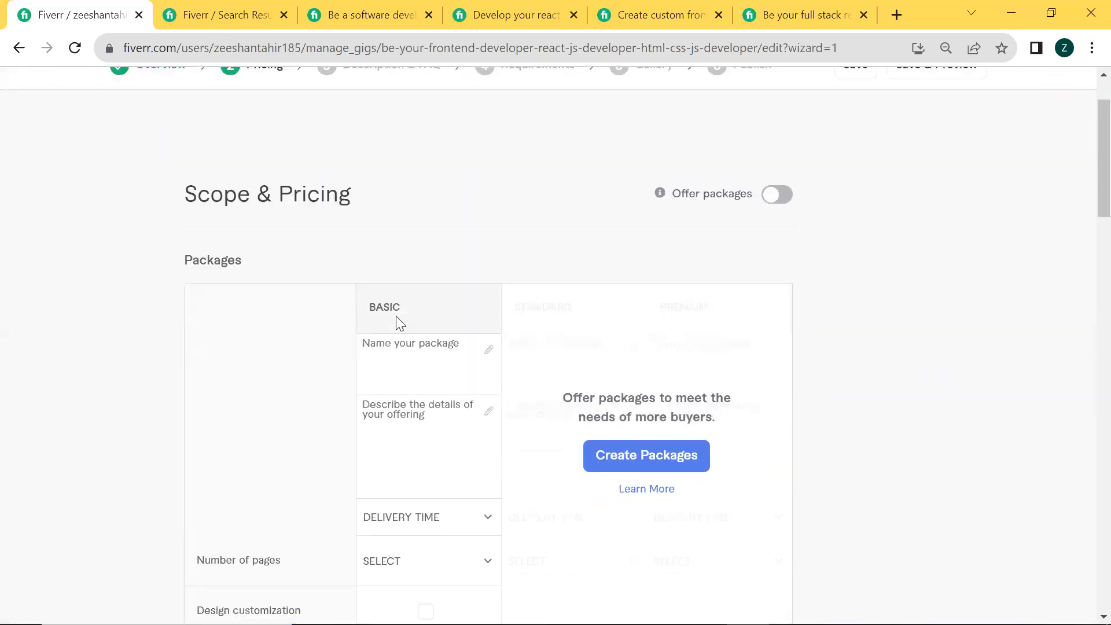
pyautogui.scroll(1, 598, 238)
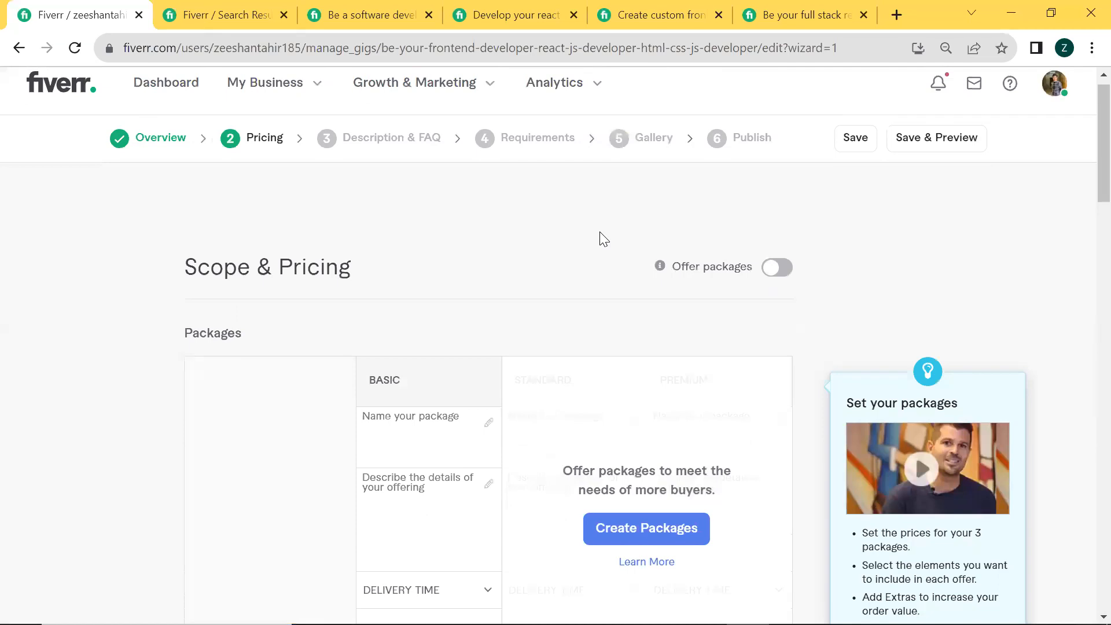
pyautogui.click(769, 276)
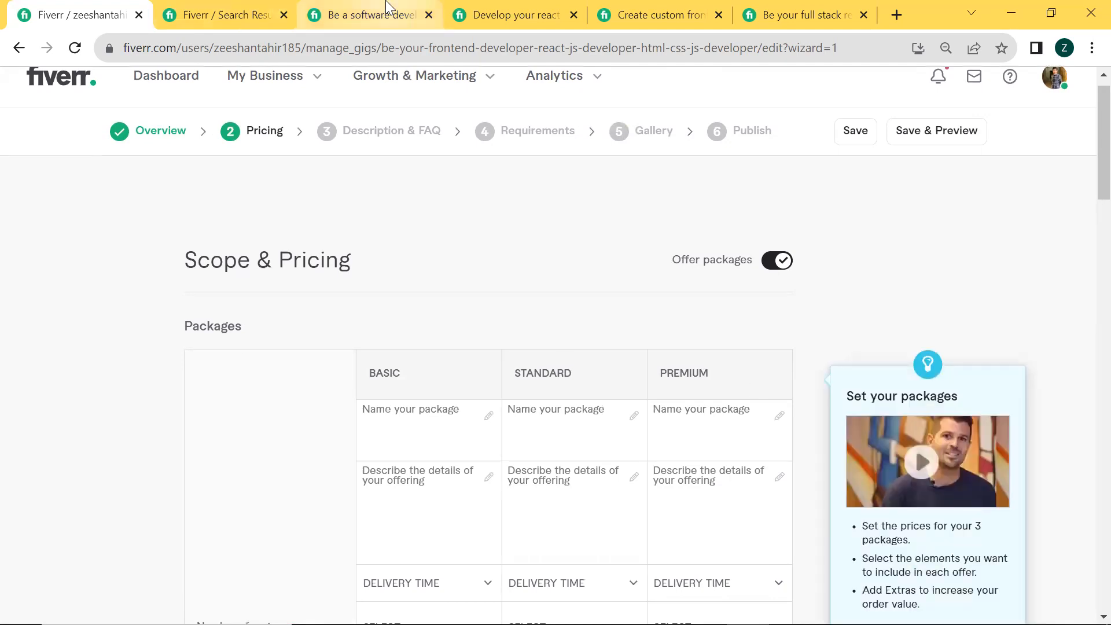
# Examine the Basic, Standard and Premium packages and the Basic price of the competing software developer gig
pyautogui.click(376, 14)
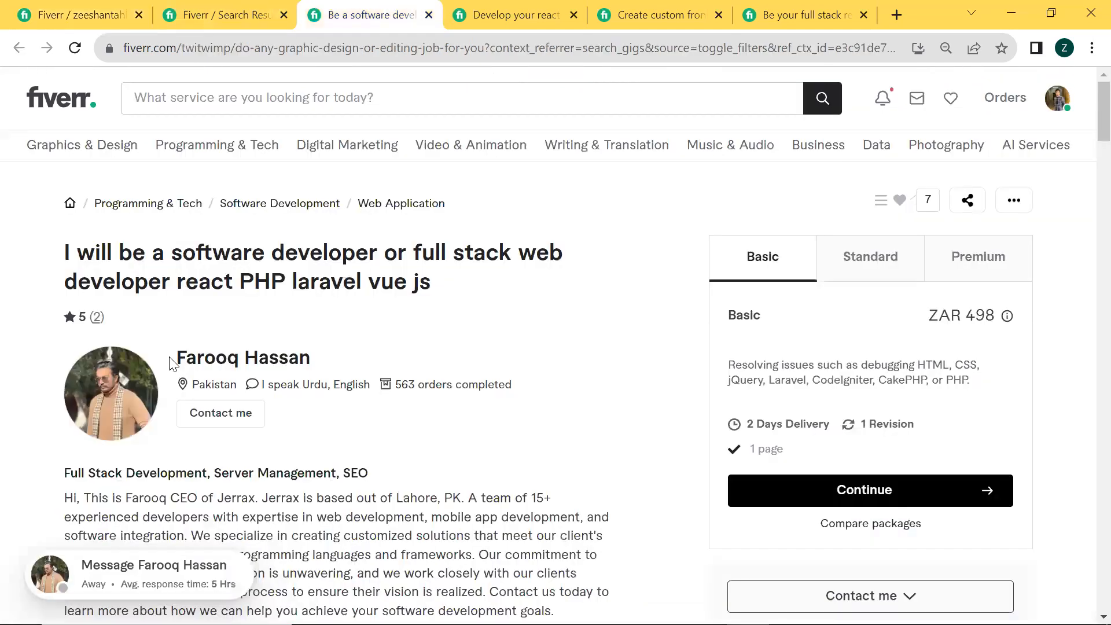
pyautogui.moveTo(173, 360); pyautogui.dragTo(333, 377)
pyautogui.moveTo(556, 327); pyautogui.dragTo(725, 286)
pyautogui.click(729, 293)
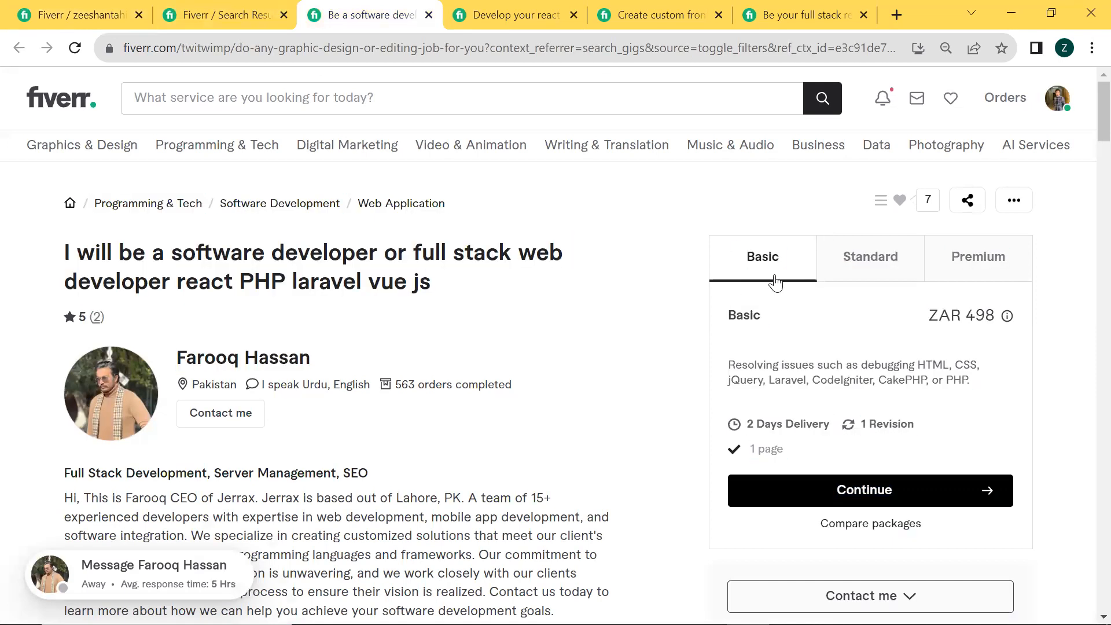
pyautogui.click(863, 252)
pyautogui.click(962, 257)
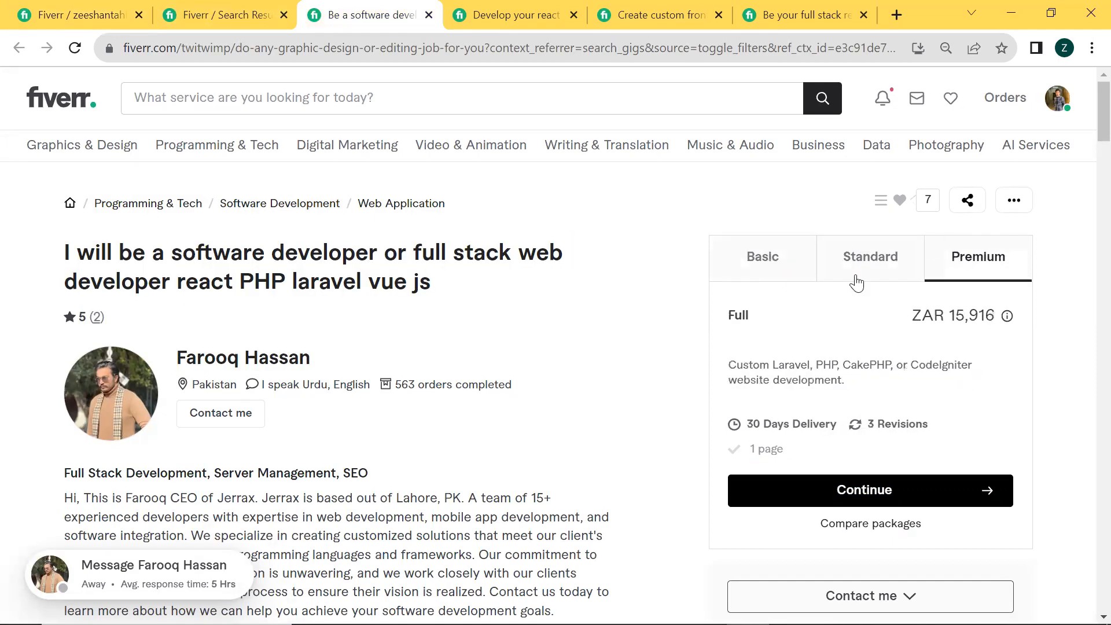
pyautogui.click(763, 264)
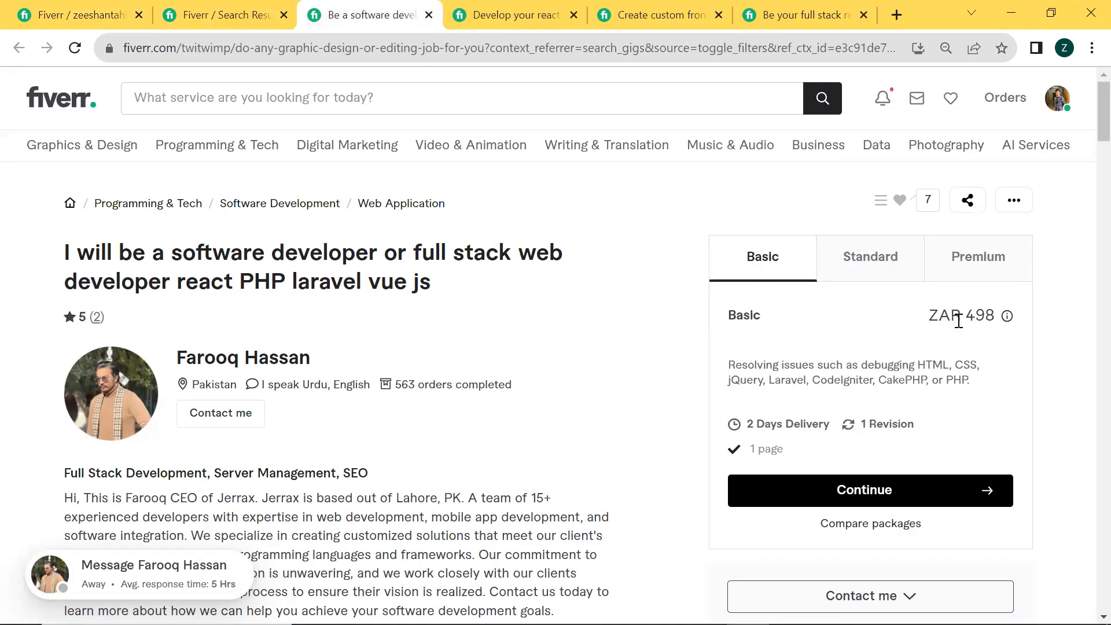
pyautogui.moveTo(970, 312); pyautogui.dragTo(997, 313)
pyautogui.moveTo(916, 320); pyautogui.dragTo(1009, 322)
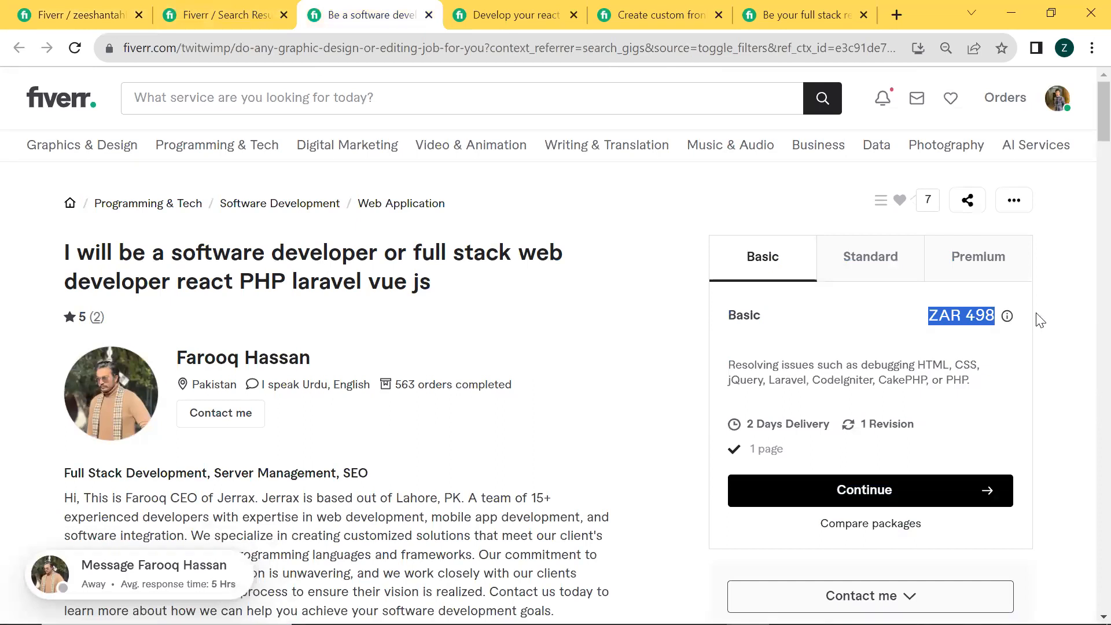
pyautogui.click(1036, 315)
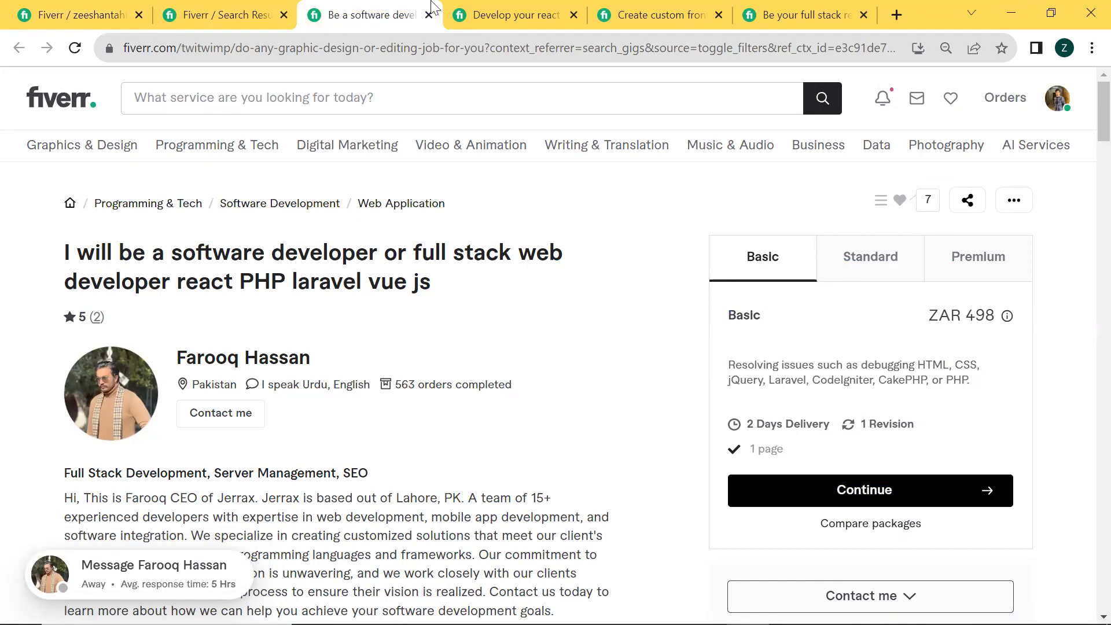
# Return to the gig being created and name its Basic, Standard and Premium packages Silver, Gold and Diamond
pyautogui.click(123, 8)
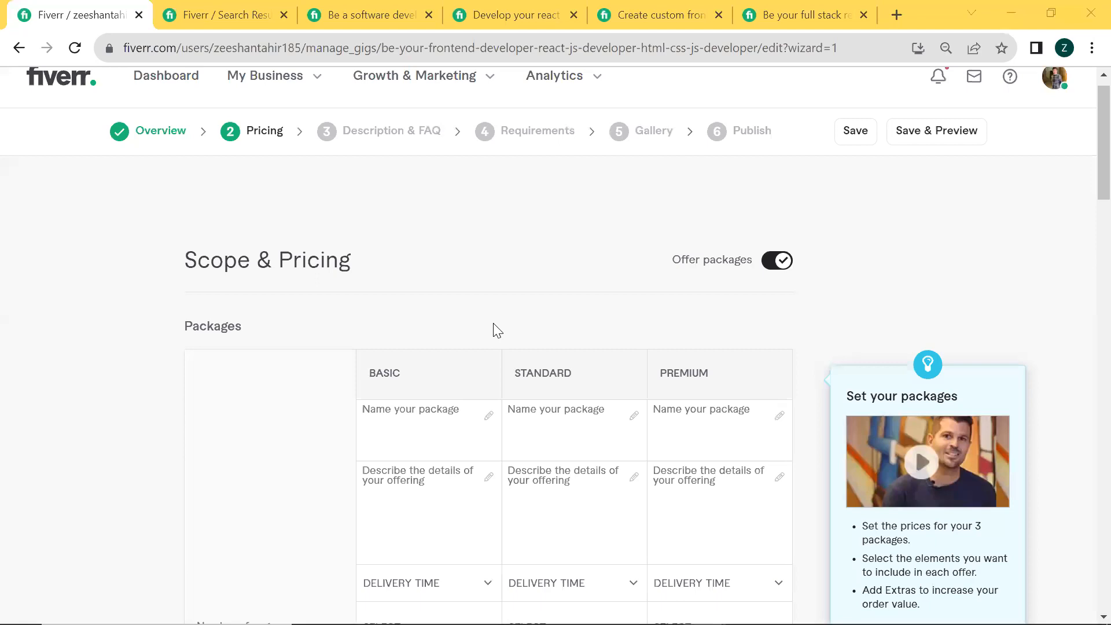
pyautogui.scroll(-1, 446, 385)
pyautogui.click(446, 385)
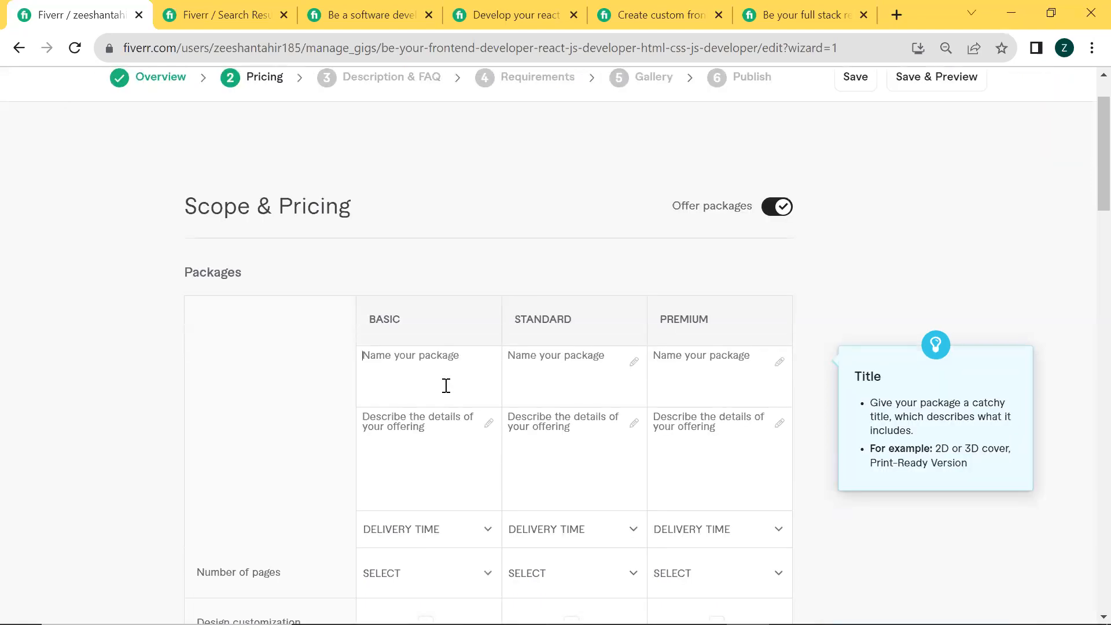
pyautogui.write('Silver')
pyautogui.click(555, 388)
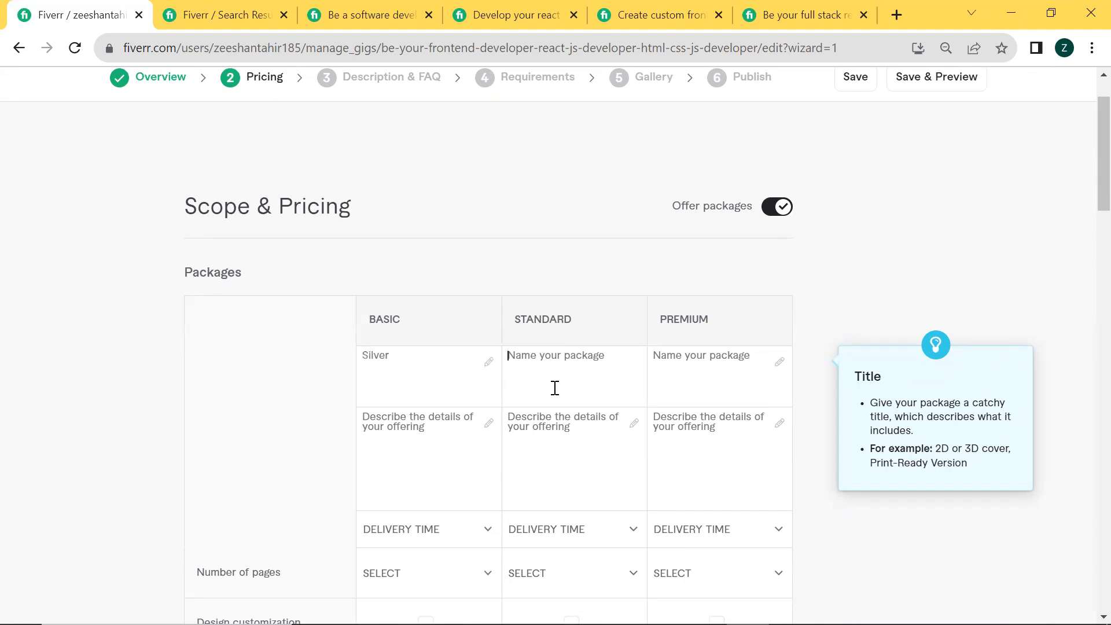
pyautogui.write('Gold')
pyautogui.click(694, 381)
pyautogui.write('Diamom')
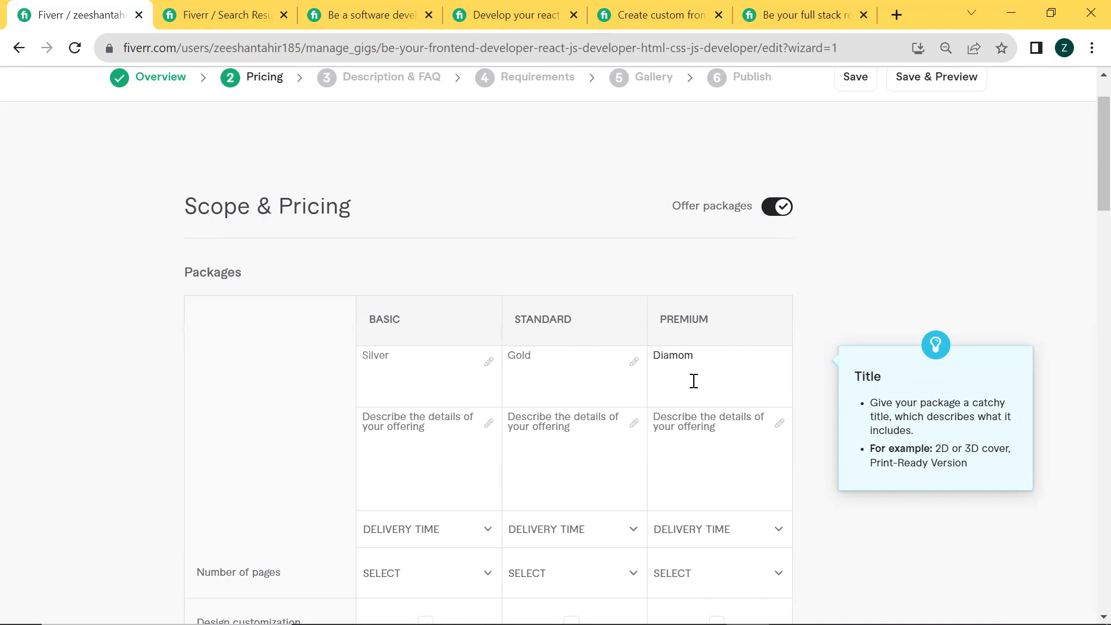
pyautogui.press('BackSpace')
pyautogui.write('nd')
# Describe the Basic package as "I will create single page website for you, or fix your website bugs"
pyautogui.scroll(-1, 534, 455)
pyautogui.click(432, 409)
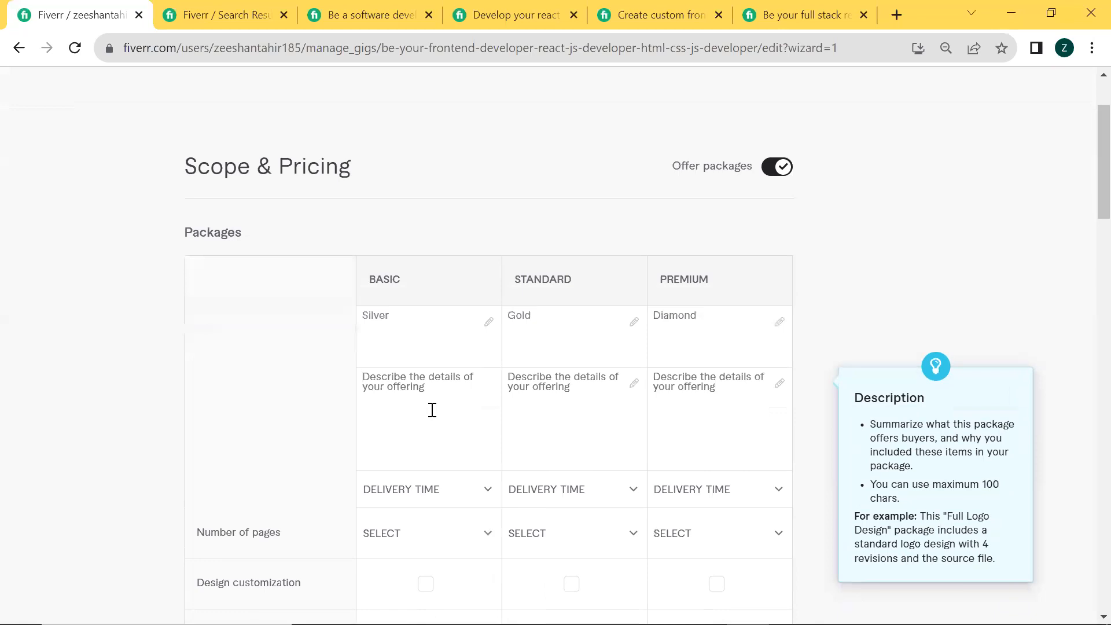
pyautogui.write('I will')
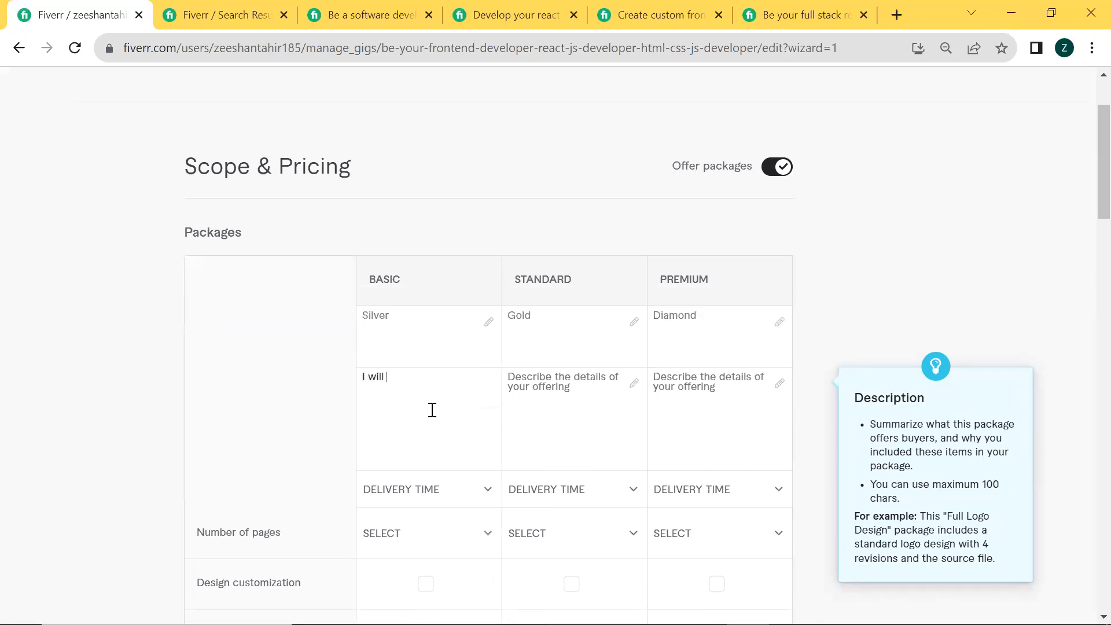
pyautogui.write(' create single page web')
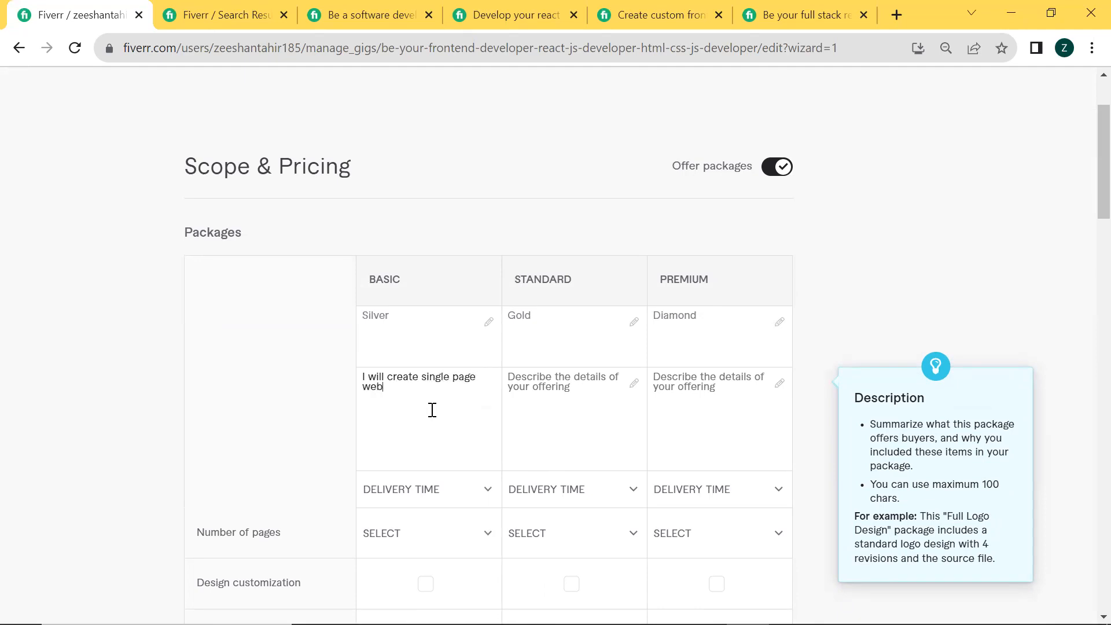
pyautogui.write('site')
pyautogui.write(' for you, or fix your website ')
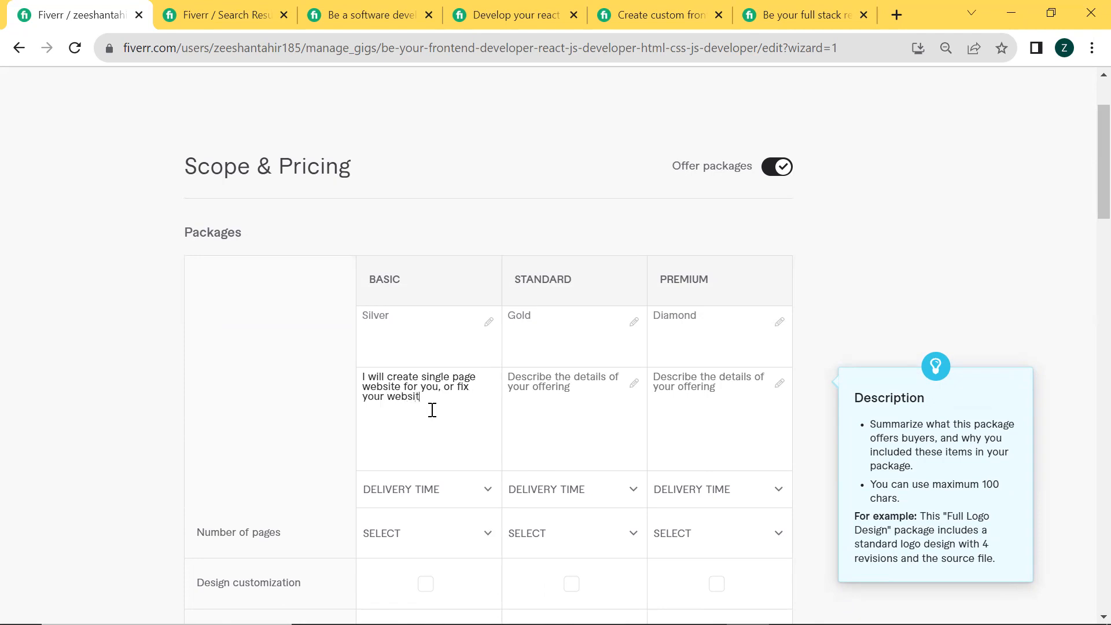
pyautogui.write('bugs')
pyautogui.click(567, 411)
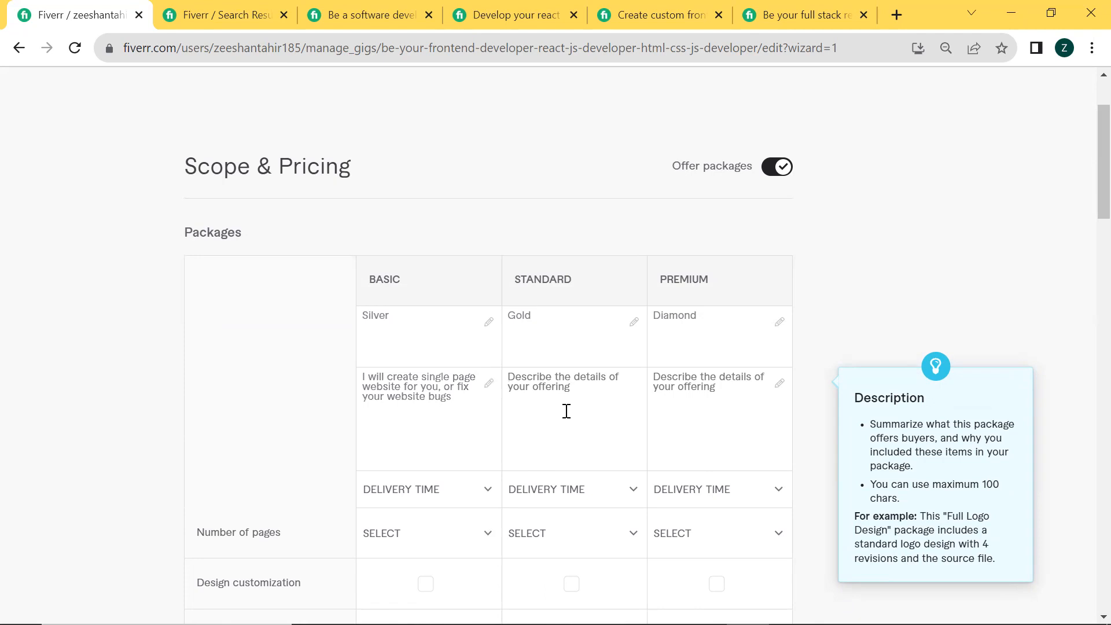
# Examine the Basic packages of the competing MERN stack, custom frontend webpages and full stack React JS gigs
pyautogui.click(347, 5)
pyautogui.click(582, 8)
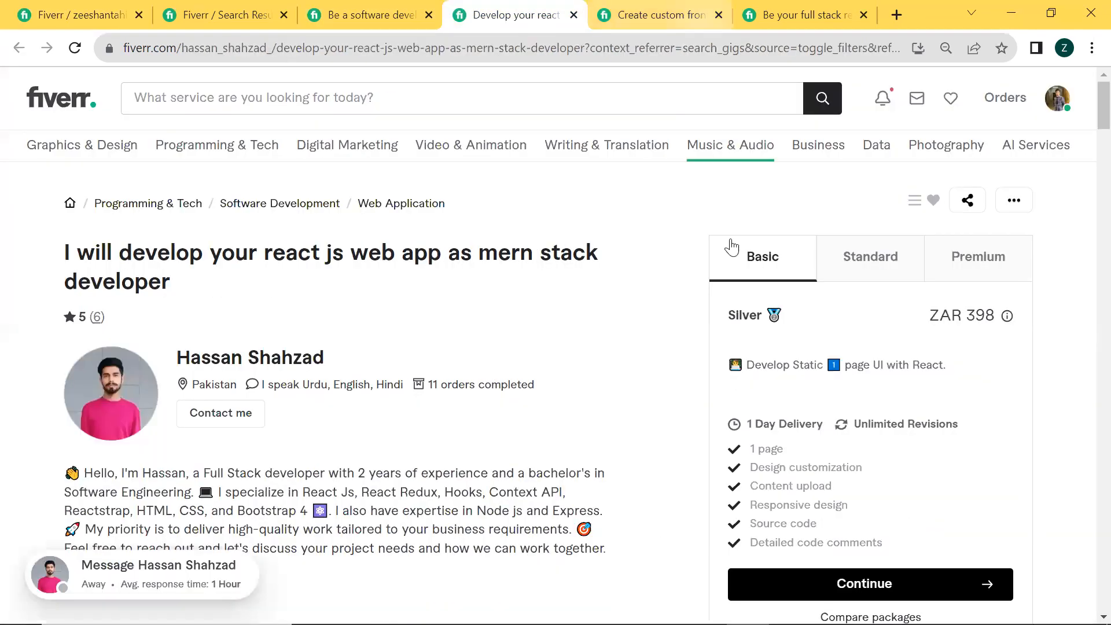
pyautogui.scroll(-1, 718, 487)
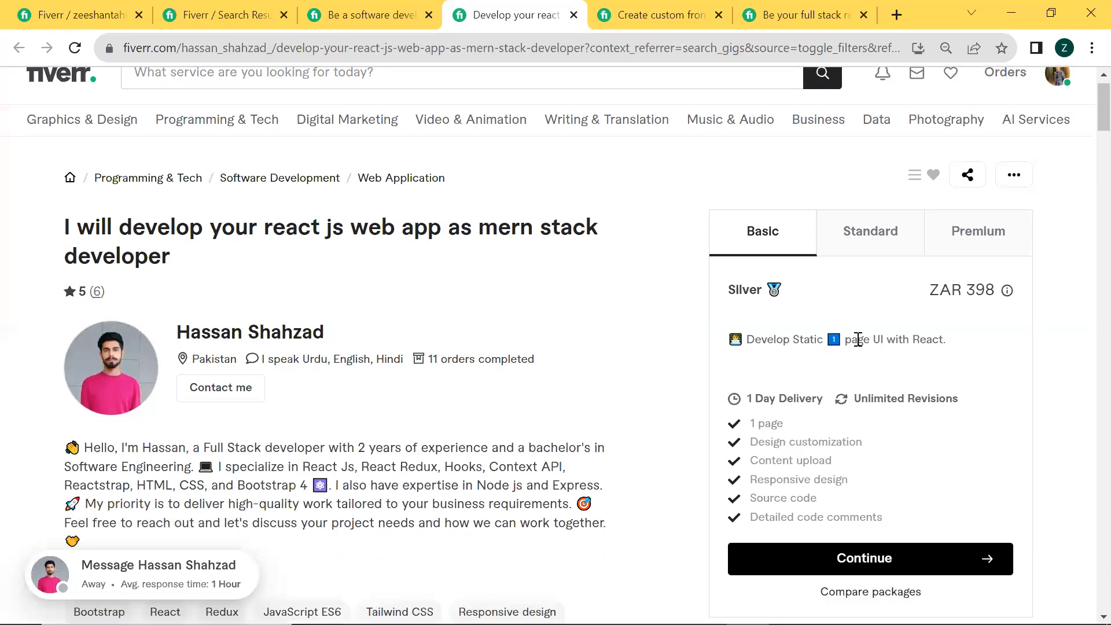
pyautogui.click(657, 14)
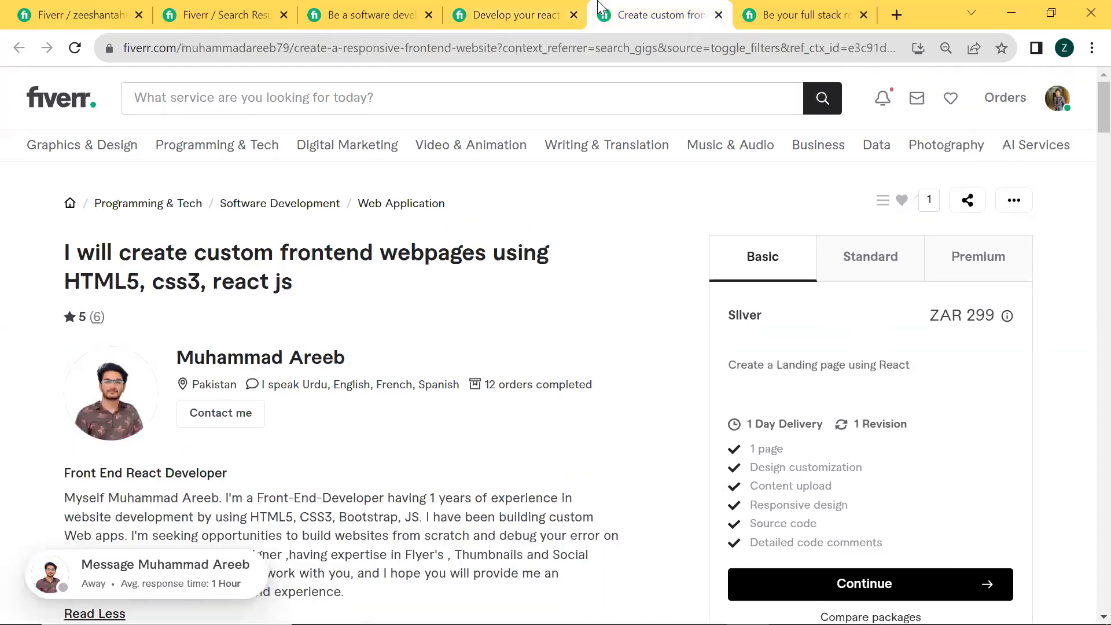
pyautogui.click(809, 8)
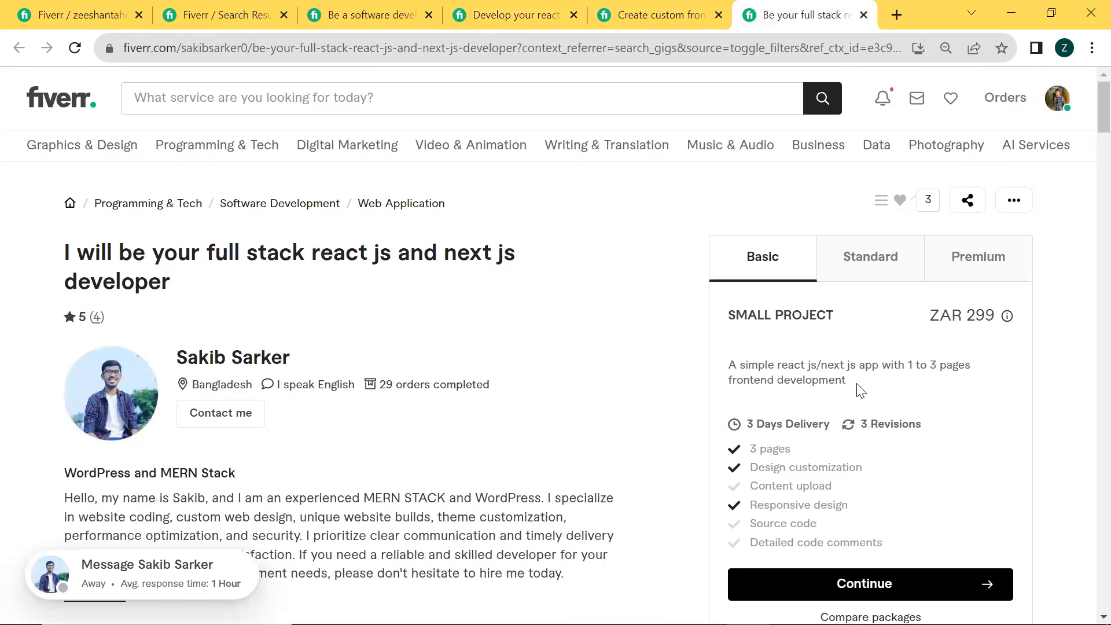
# Replace the Basic package description with the full stack gig's "A simple react js/next js app with 1 to 3 pages frontend development"
pyautogui.moveTo(857, 386); pyautogui.dragTo(761, 366)
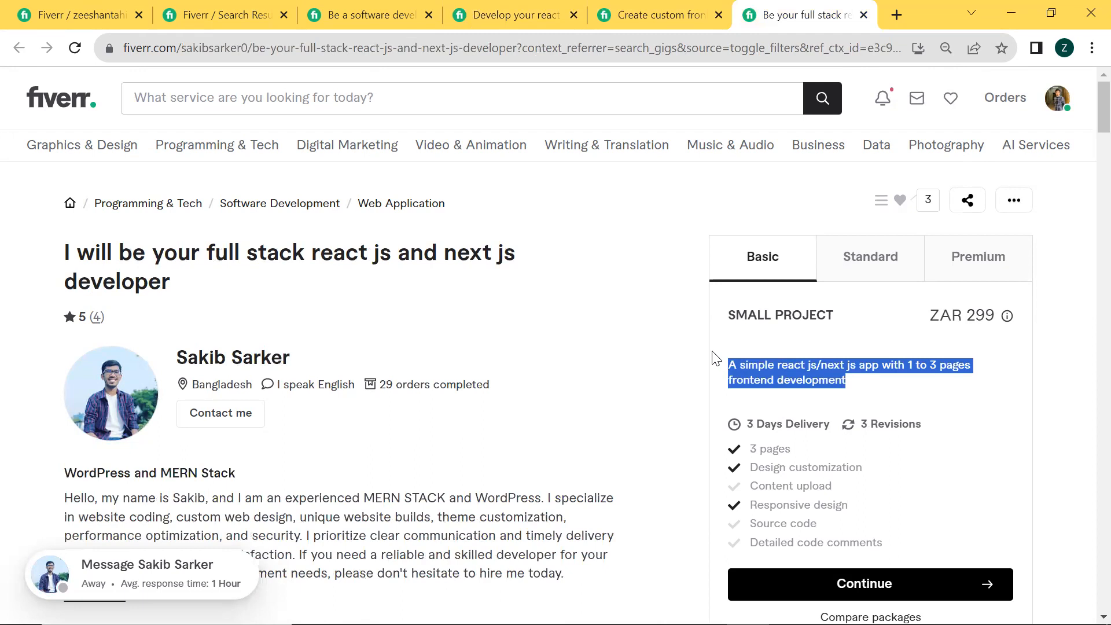
pyautogui.click(81, 14)
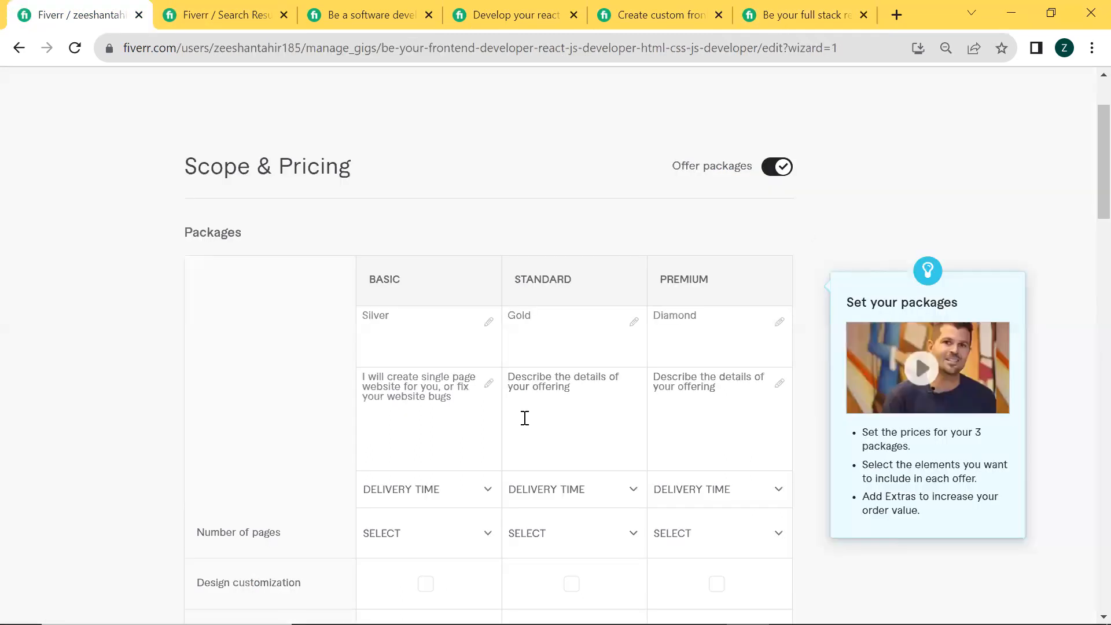
pyautogui.moveTo(458, 410); pyautogui.dragTo(357, 377)
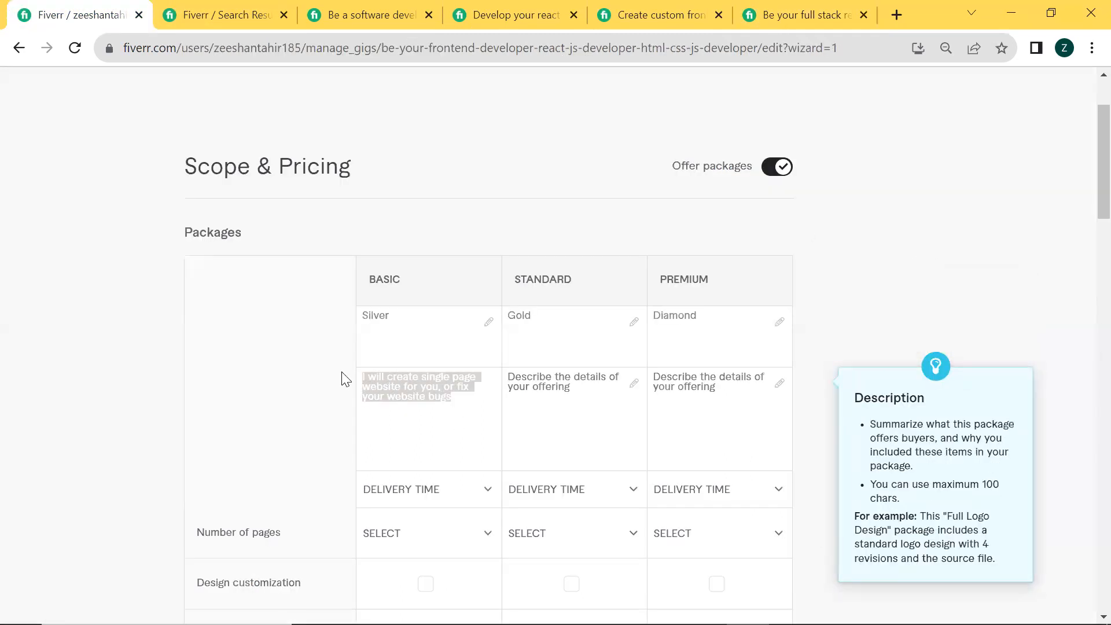
pyautogui.write('A simple react js/next js app with 1 to 3 pages frontend development')
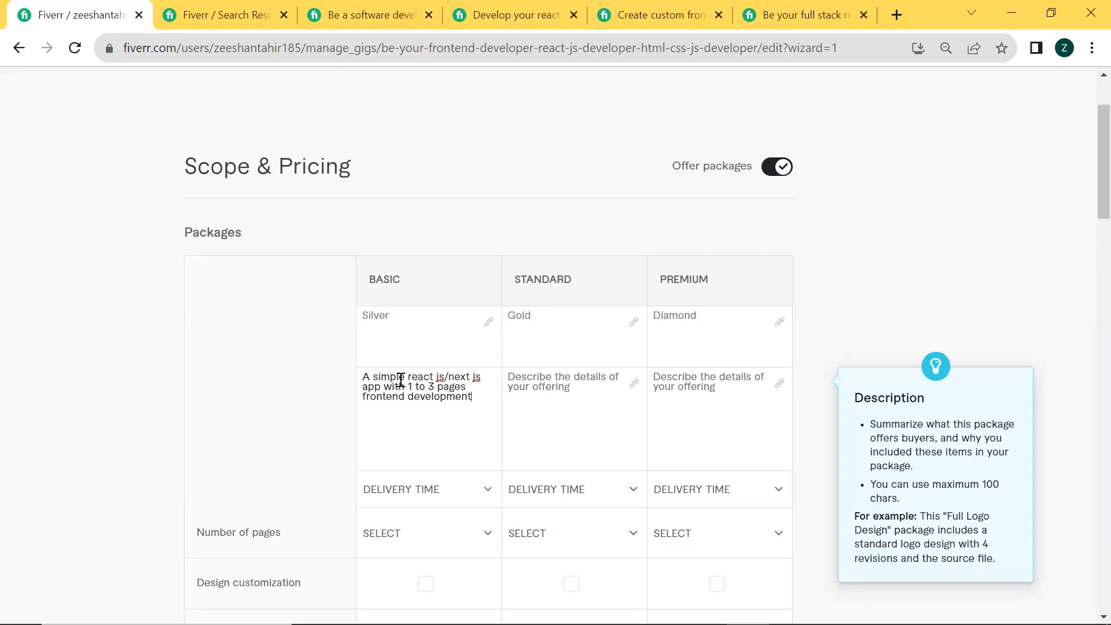
# Trim the pasted Basic description to a one-page React app by removing the Next.js mention and the "to 3" page range
pyautogui.click(467, 379)
pyautogui.press('BackSpace')
pyautogui.press('BackSpace')
pyautogui.press('BackSpace')
pyautogui.press('BackSpace')
pyautogui.press('BackSpace')
pyautogui.press('BackSpace')
pyautogui.press('BackSpace')
pyautogui.press('BackSpace')
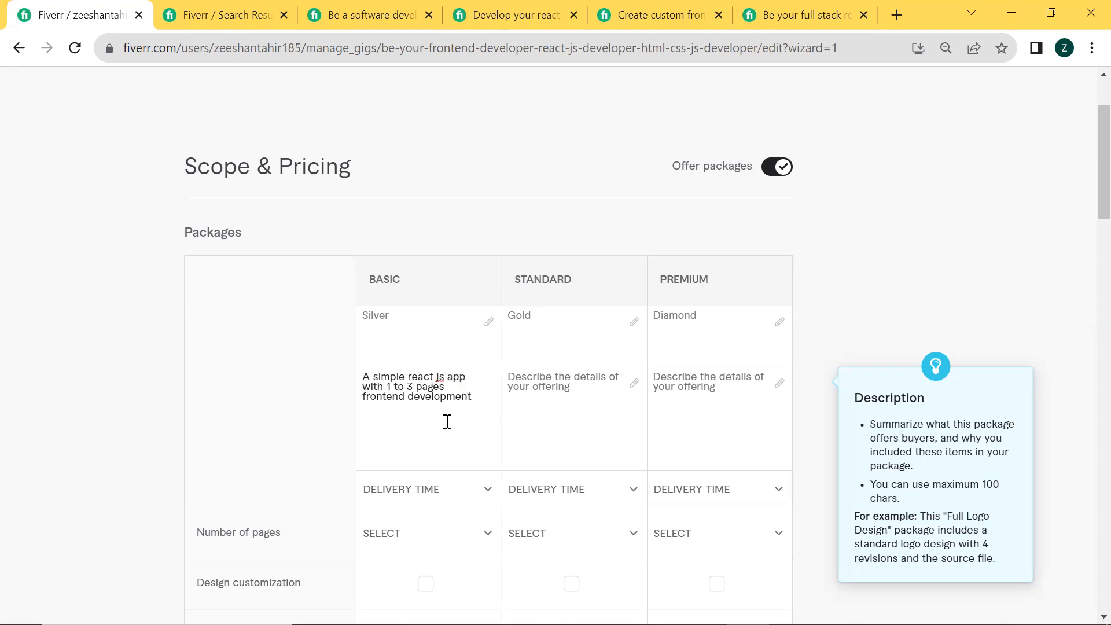
pyautogui.click(416, 388)
pyautogui.press('BackSpace')
pyautogui.press('BackSpace')
pyautogui.press('BackSpace')
pyautogui.press('BackSpace')
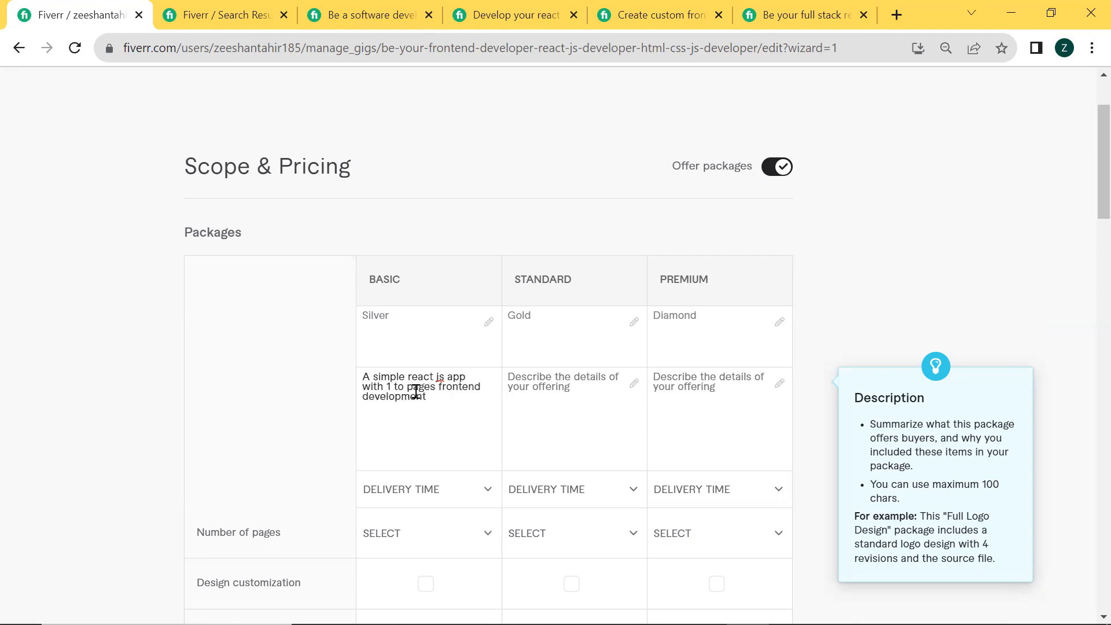
pyautogui.press('BackSpace')
pyautogui.click(423, 388)
pyautogui.press('BackSpace')
# Clear the Basic description and undo the edits back to the "I will create single page website for you" wording
pyautogui.moveTo(443, 403); pyautogui.dragTo(228, 367)
pyautogui.press('BackSpace')
pyautogui.hotkey('ctrl', 'z')
pyautogui.hotkey('ctrl', 'z')
pyautogui.hotkey('ctrl', 'z')
pyautogui.hotkey('ctrl', 'z')
pyautogui.hotkey('ctrl', 'z')
pyautogui.hotkey('ctrl', 'z')
pyautogui.hotkey('ctrl', 'z')
pyautogui.hotkey('ctrl', 'z')
pyautogui.hotkey('ctrl', 'z')
pyautogui.hotkey('ctrl', 'z')
pyautogui.hotkey('ctrl', 'z')
pyautogui.hotkey('ctrl', 'z')
pyautogui.hotkey('ctrl', 'z')
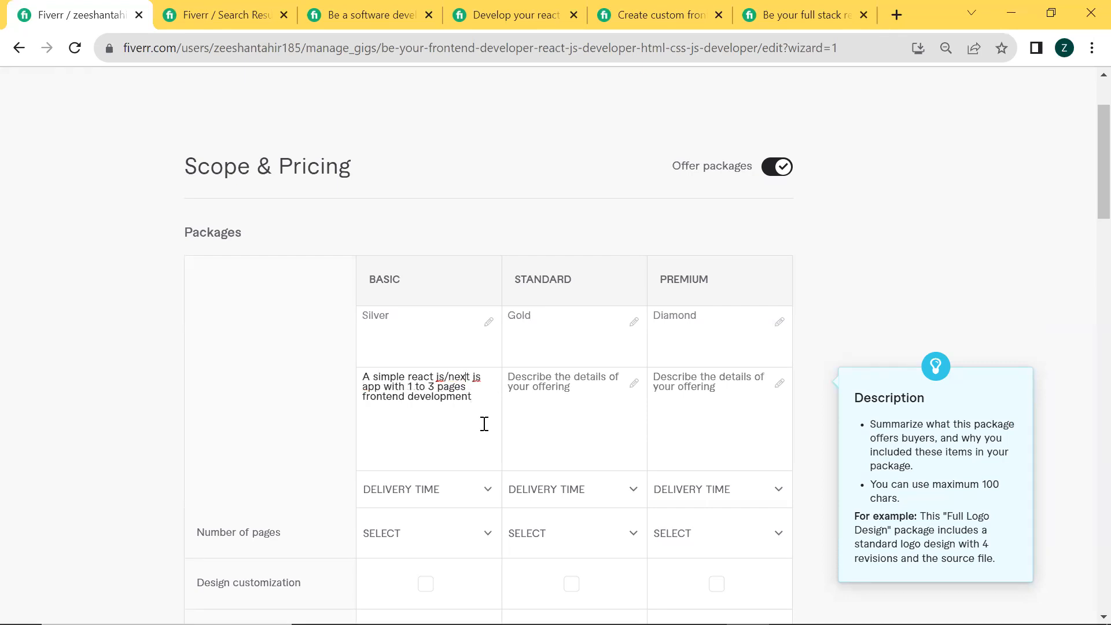
pyautogui.hotkey('ctrl', 'z')
# Copy the Basic description into the Standard package and change it to "I will create 3 pages website for you, or fix your website bug"
pyautogui.moveTo(471, 416); pyautogui.dragTo(330, 372)
pyautogui.hotkey('ctrl', 'c')
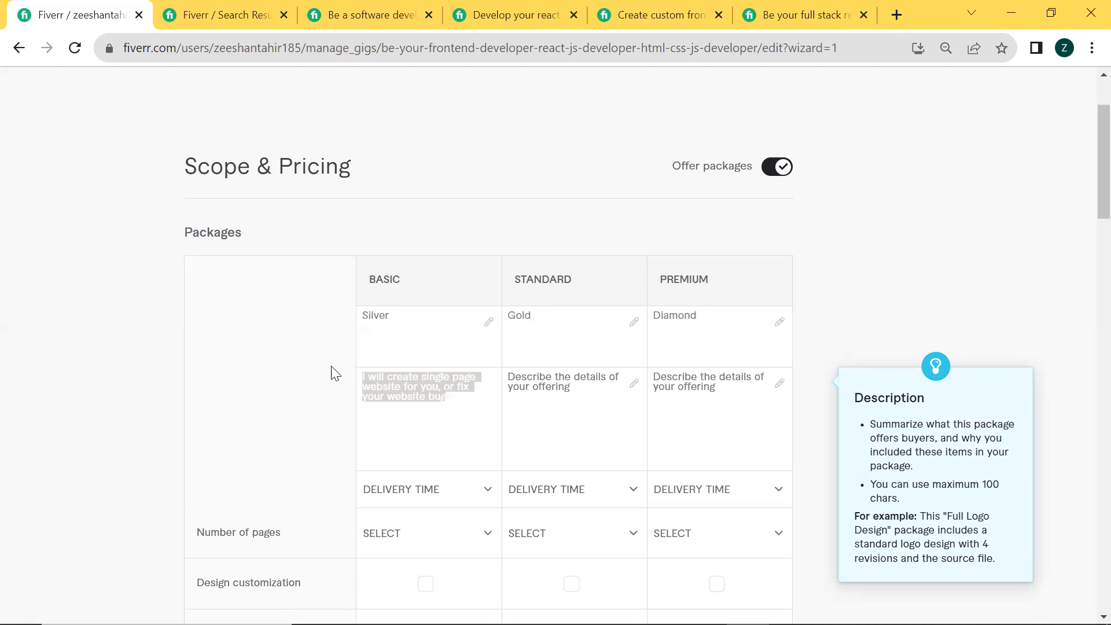
pyautogui.click(525, 403)
pyautogui.hotkey('ctrl', 'v')
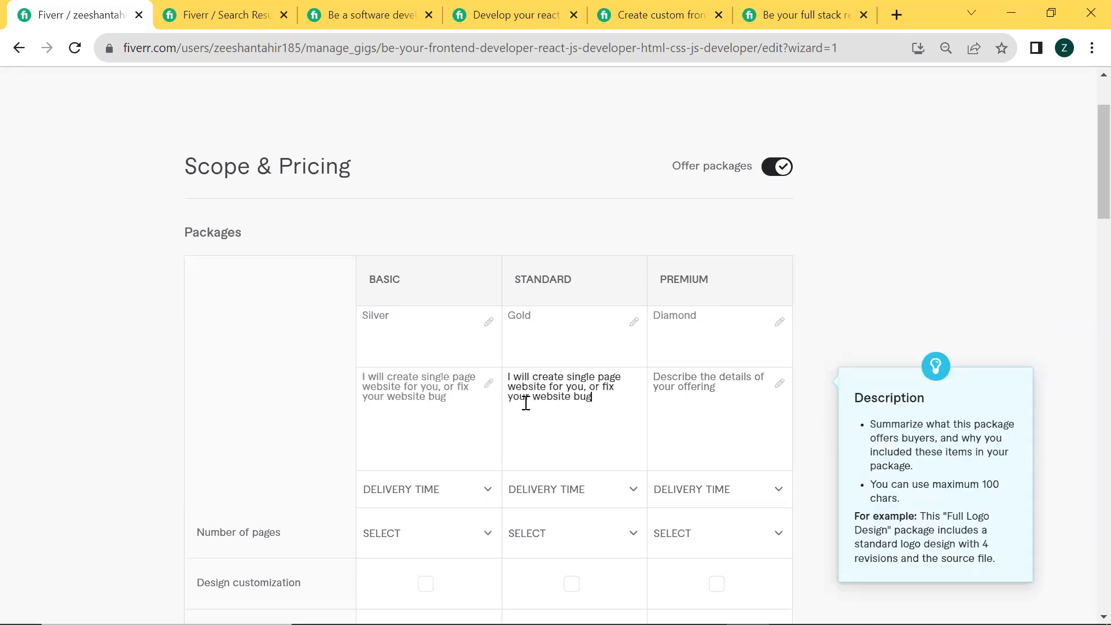
pyautogui.doubleClick(591, 373)
pyautogui.write('3')
pyautogui.press('BackSpace')
pyautogui.write('s')
# Describe the Premium package with the same copied text, changed to "I will create 10 pages website for you, or fix your website bug"
pyautogui.click(675, 385)
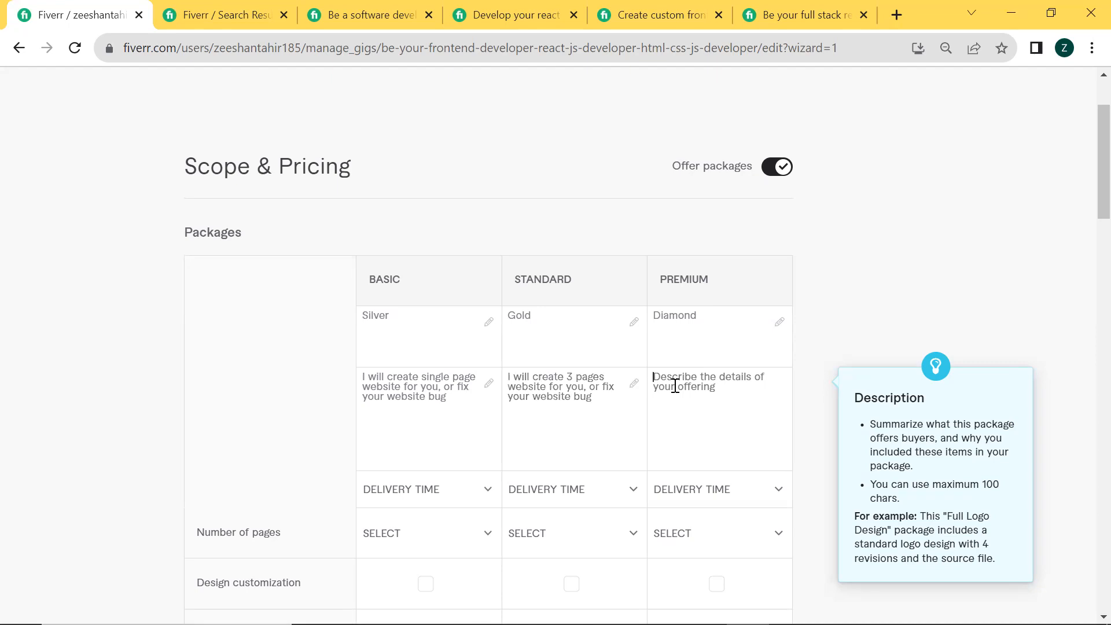
pyautogui.hotkey('ctrl', 'v')
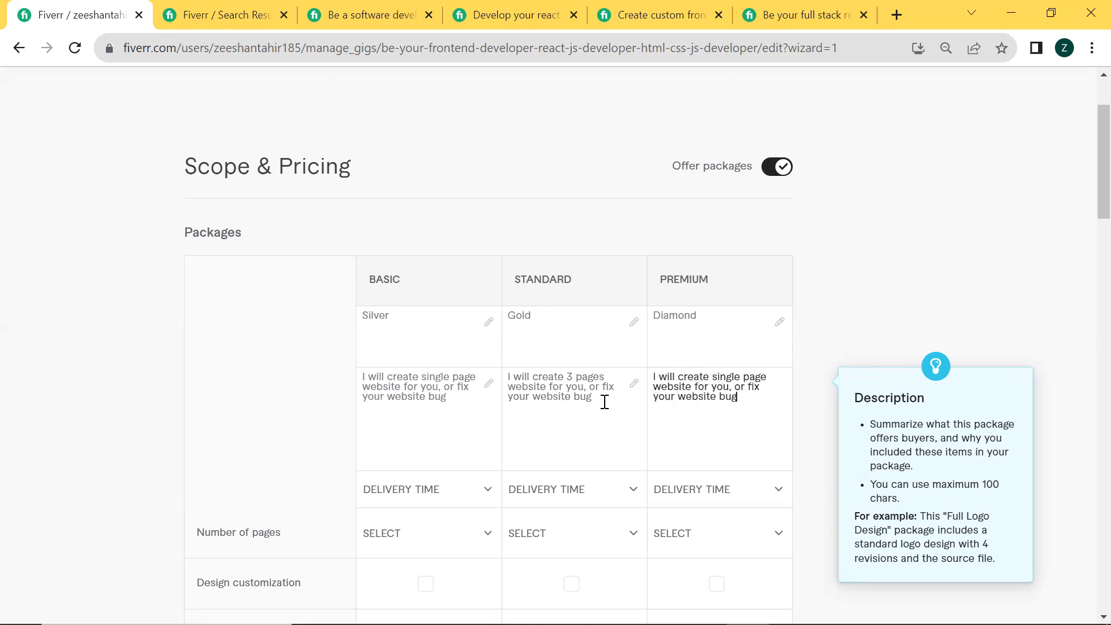
pyautogui.doubleClick(726, 376)
pyautogui.write('10')
pyautogui.click(748, 379)
pyautogui.write('s')
# Set the delivery time to 1 day for Basic, 5 days for Standard and 14 days for Premium
pyautogui.scroll(-3, 747, 378)
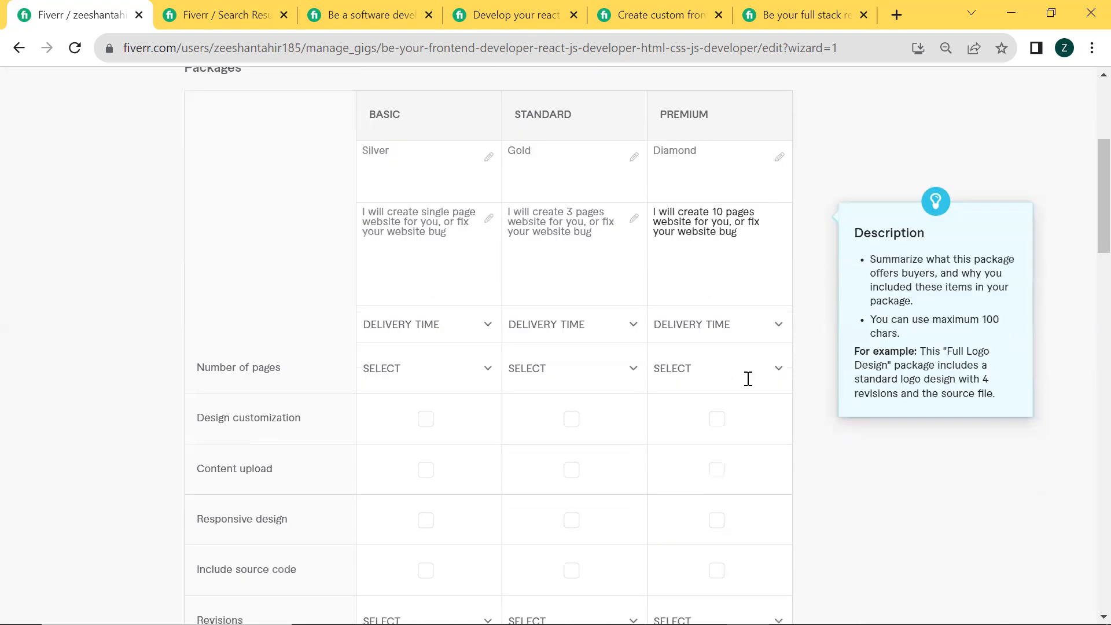
pyautogui.click(446, 321)
pyautogui.click(409, 389)
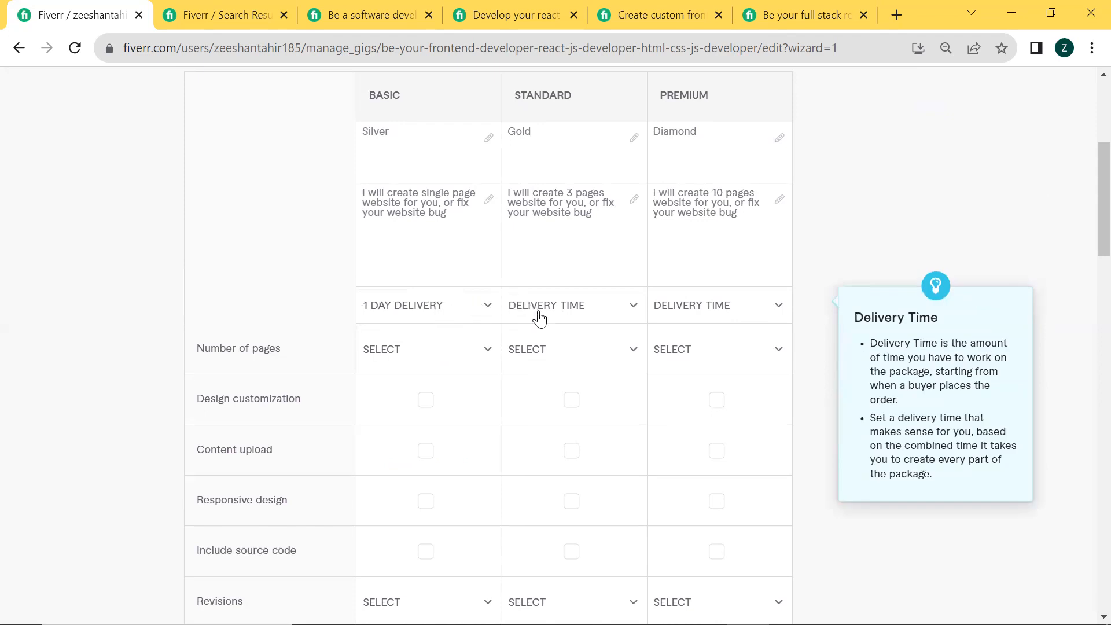
pyautogui.click(568, 315)
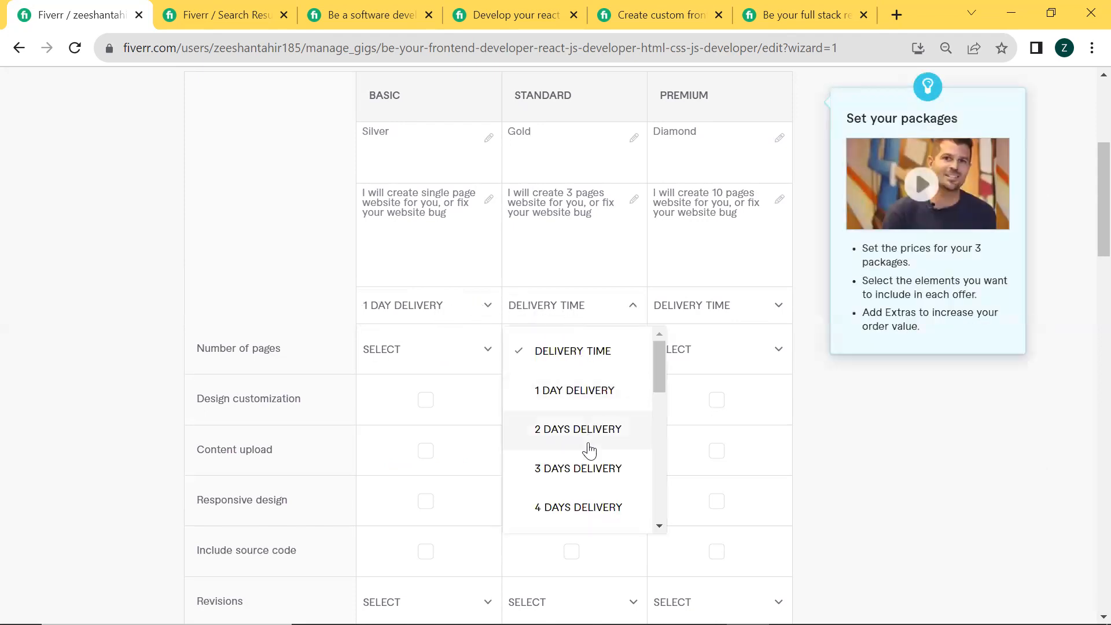
pyautogui.scroll(-1, 596, 520)
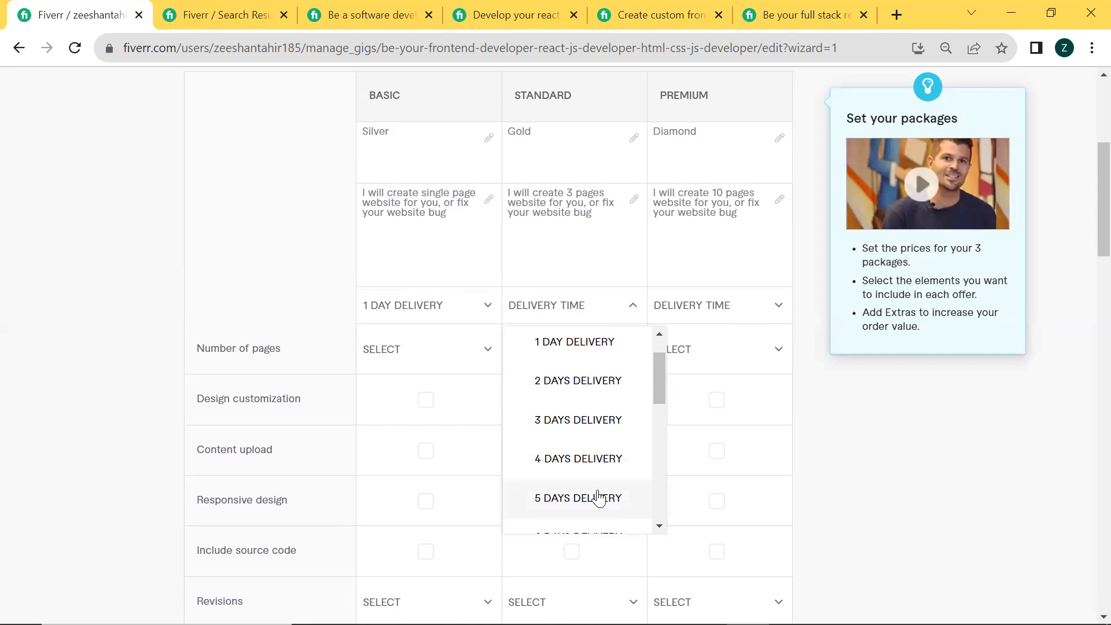
pyautogui.click(598, 497)
pyautogui.click(702, 316)
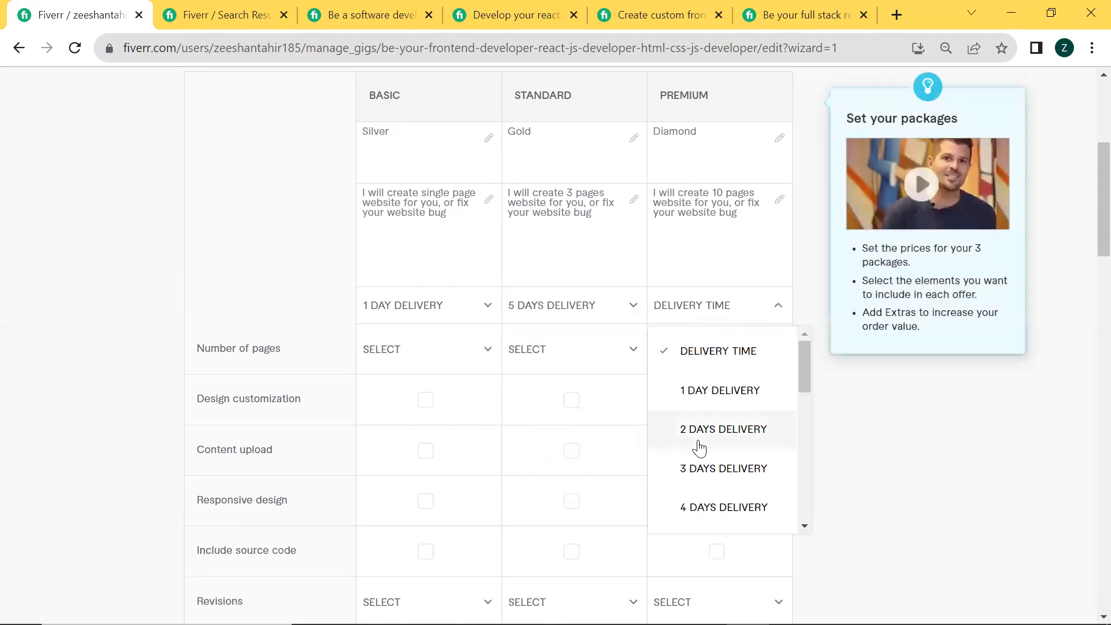
pyautogui.scroll(-5, 723, 457)
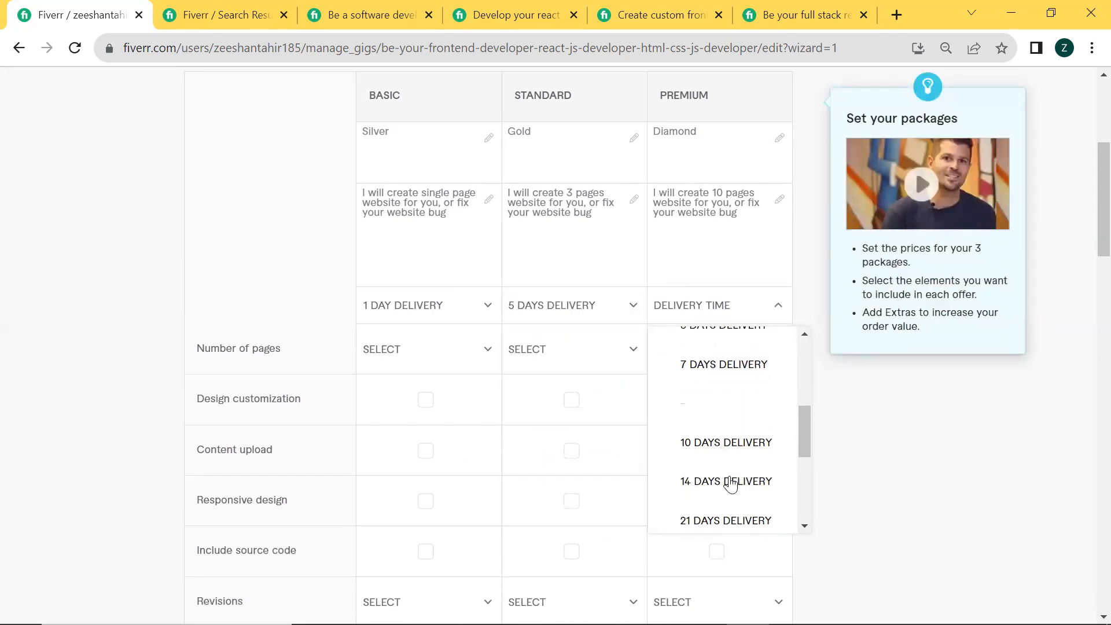
pyautogui.click(717, 485)
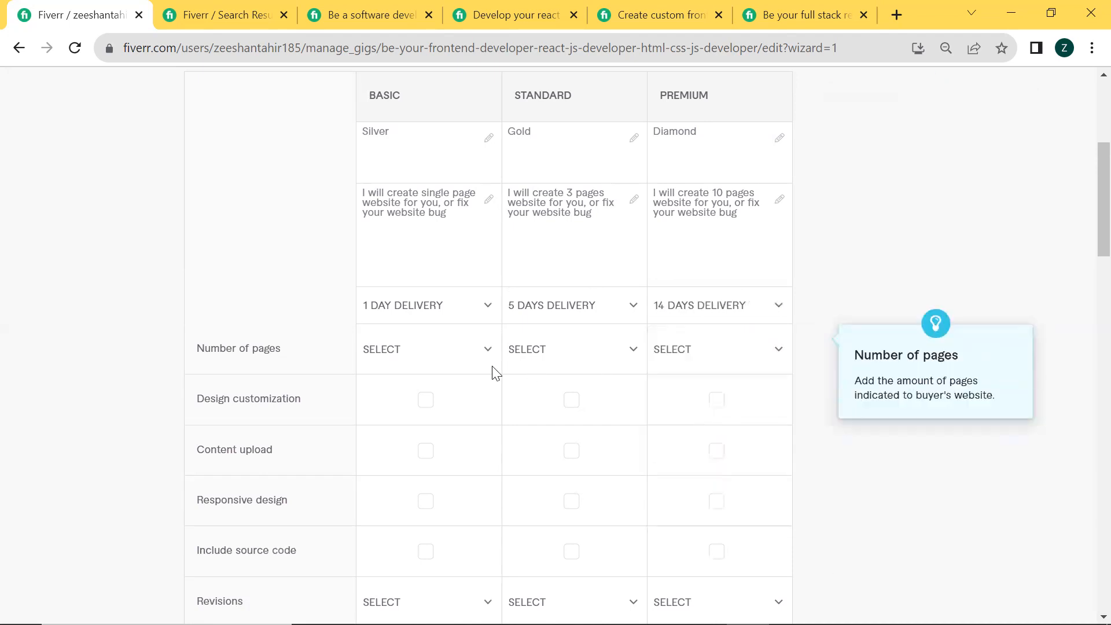
# Set the number of pages to 1 for Basic, 3 for Standard and 10 for Premium
pyautogui.click(435, 357)
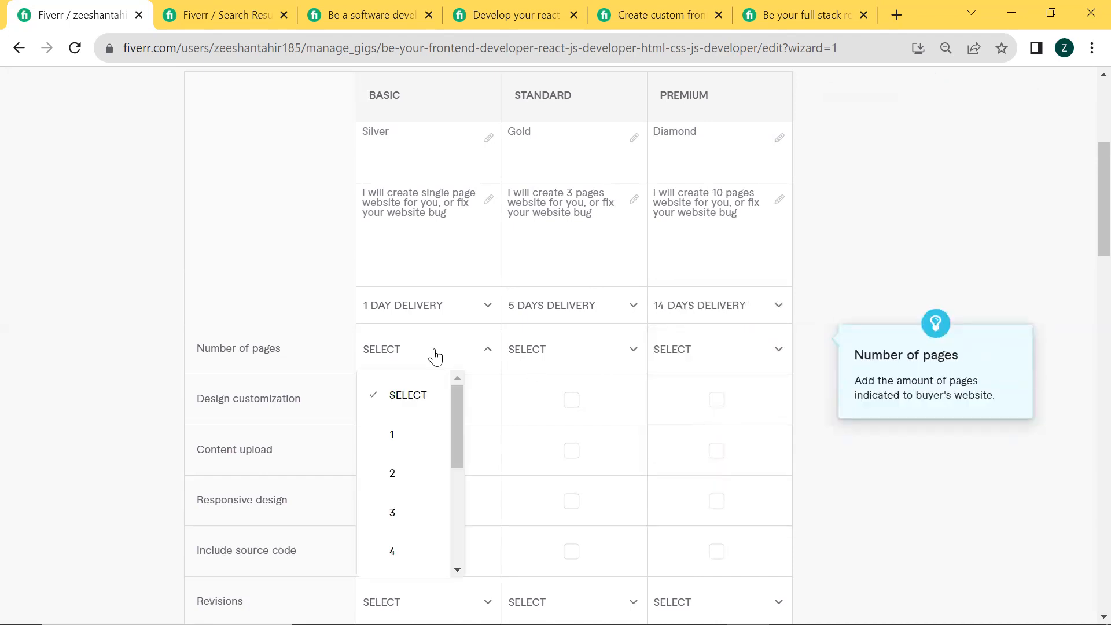
pyautogui.click(408, 449)
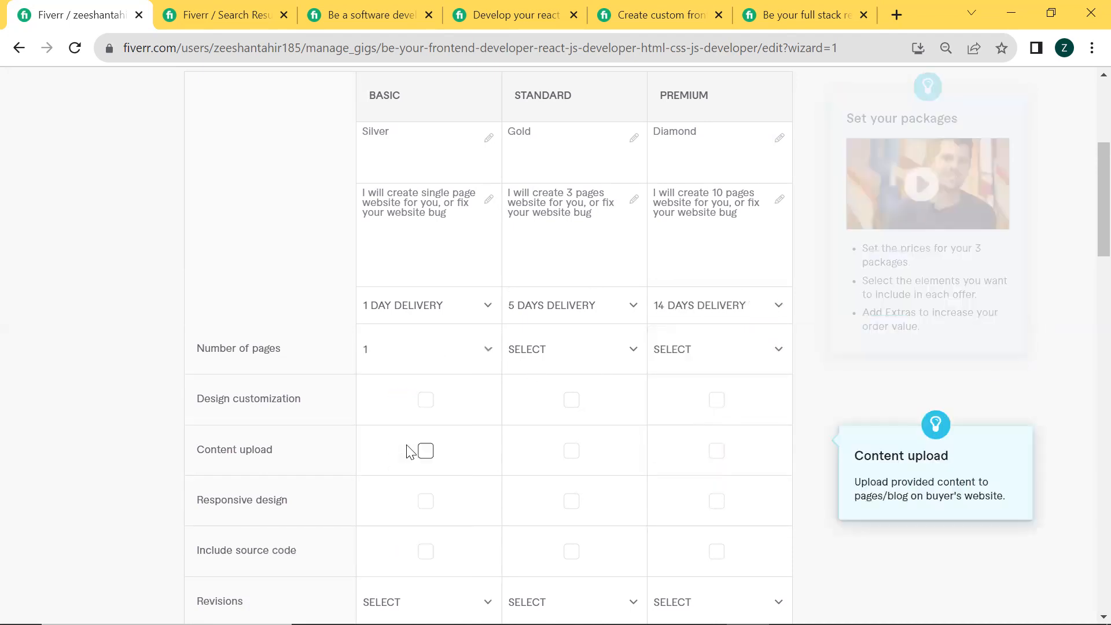
pyautogui.click(520, 359)
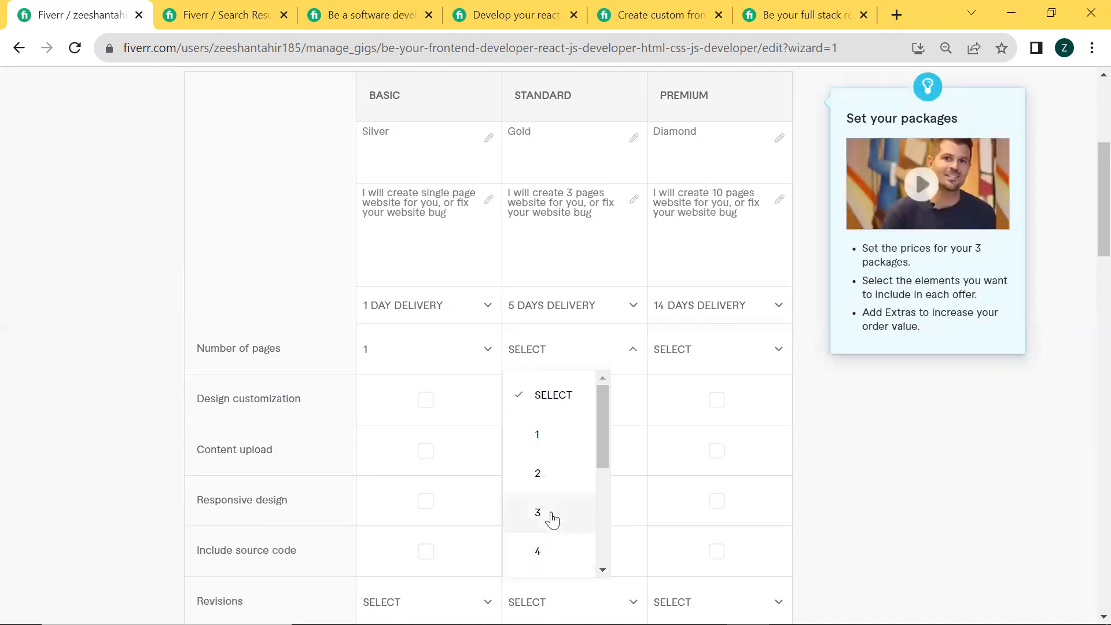
pyautogui.click(550, 517)
pyautogui.click(707, 350)
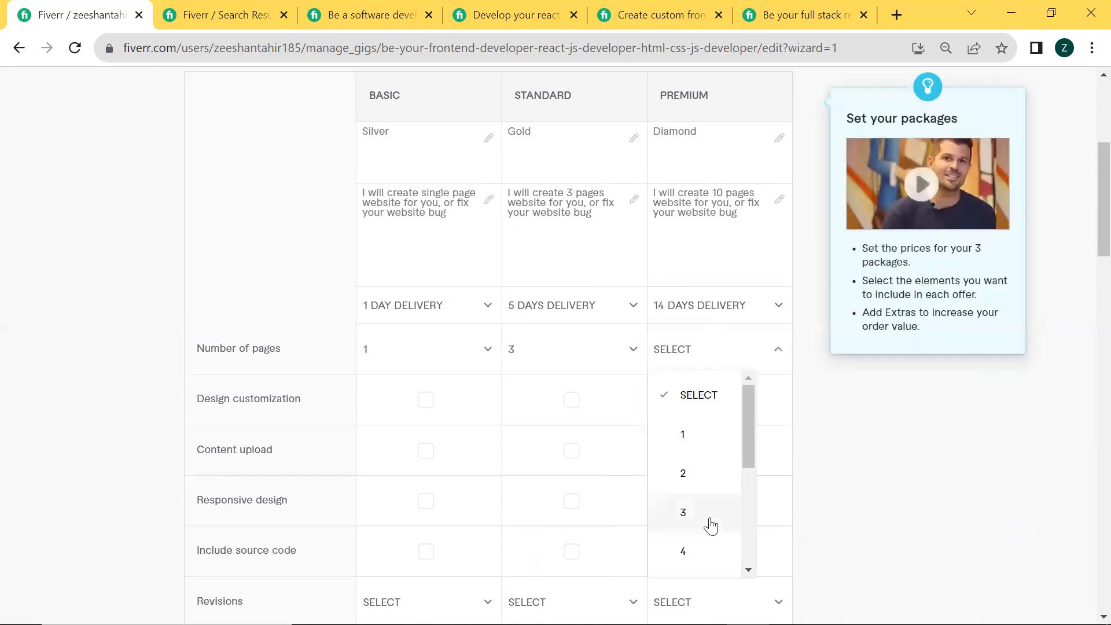
pyautogui.scroll(-3, 709, 535)
pyautogui.click(685, 550)
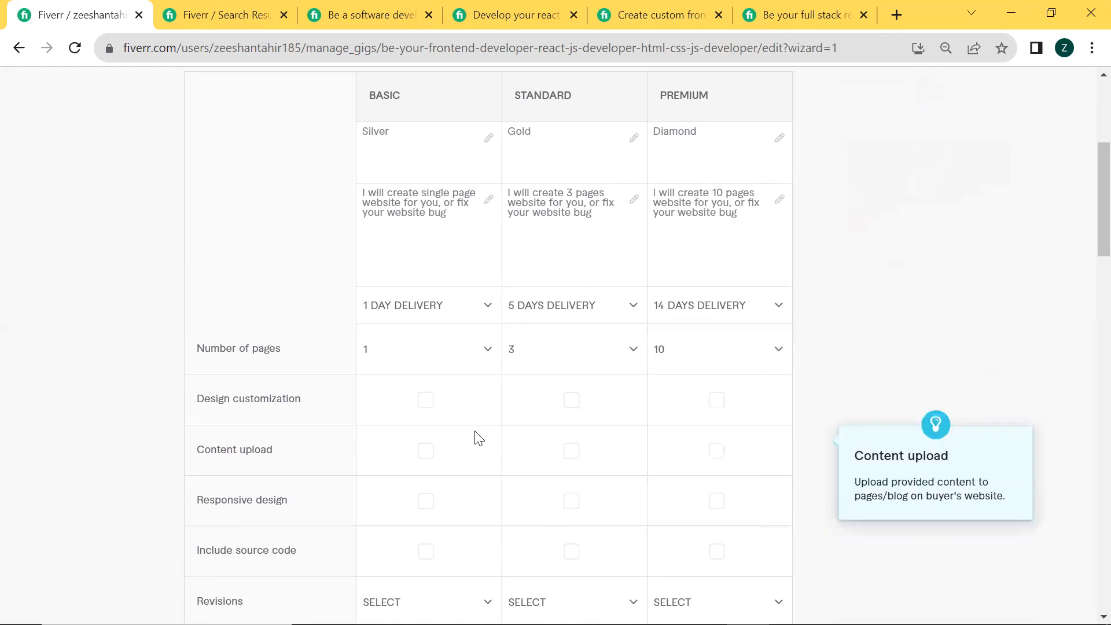
# Include content upload and responsive design in the Basic, Standard and Premium packages
pyautogui.scroll(-1, 473, 431)
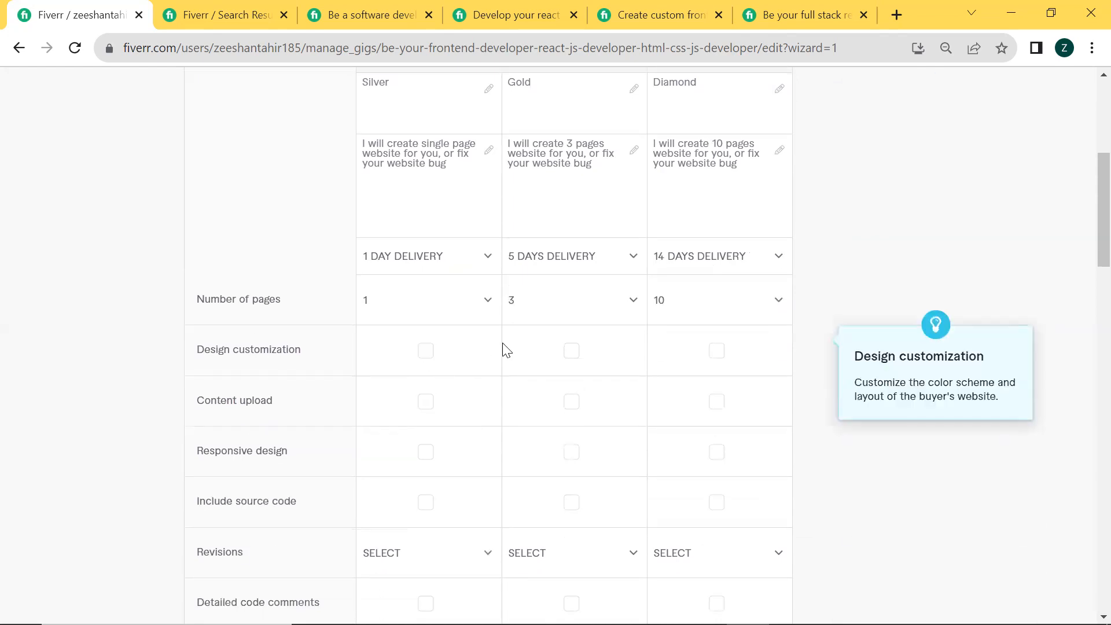
pyautogui.click(427, 410)
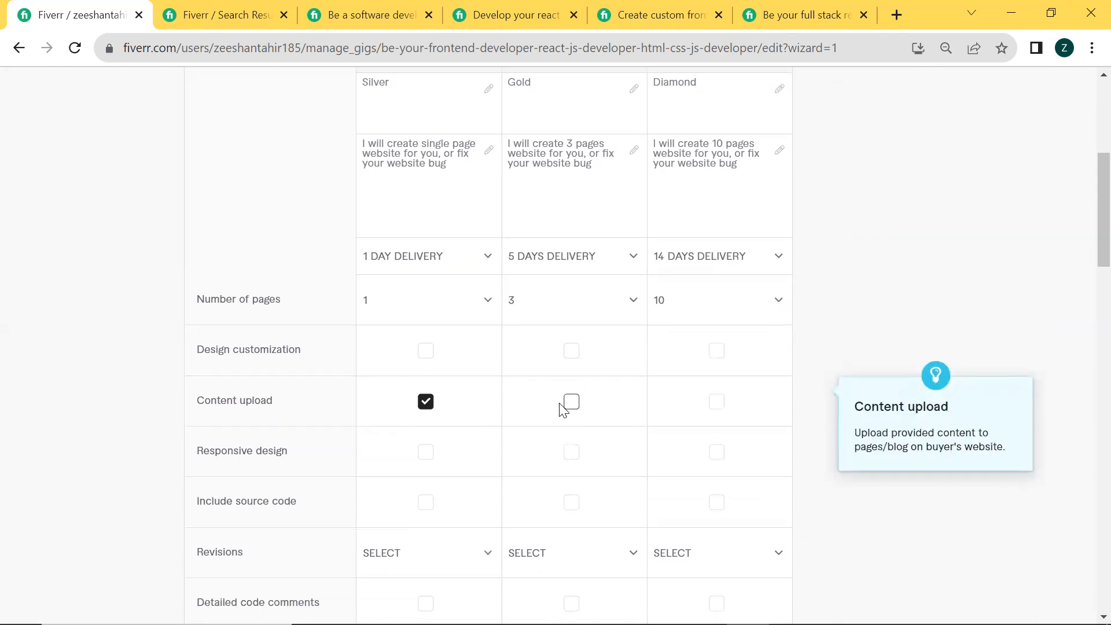
pyautogui.click(572, 404)
pyautogui.click(715, 403)
pyautogui.scroll(-1, 426, 453)
pyautogui.click(426, 380)
pyautogui.click(580, 381)
pyautogui.click(717, 380)
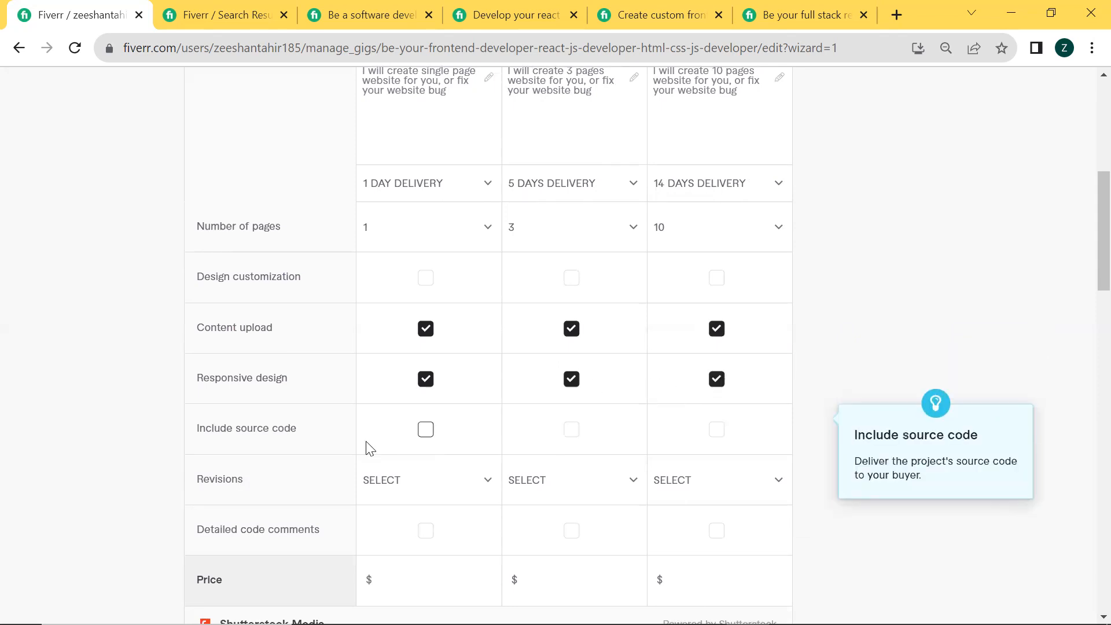
# Include source code in all three packages
pyautogui.scroll(-1, 367, 446)
pyautogui.click(423, 333)
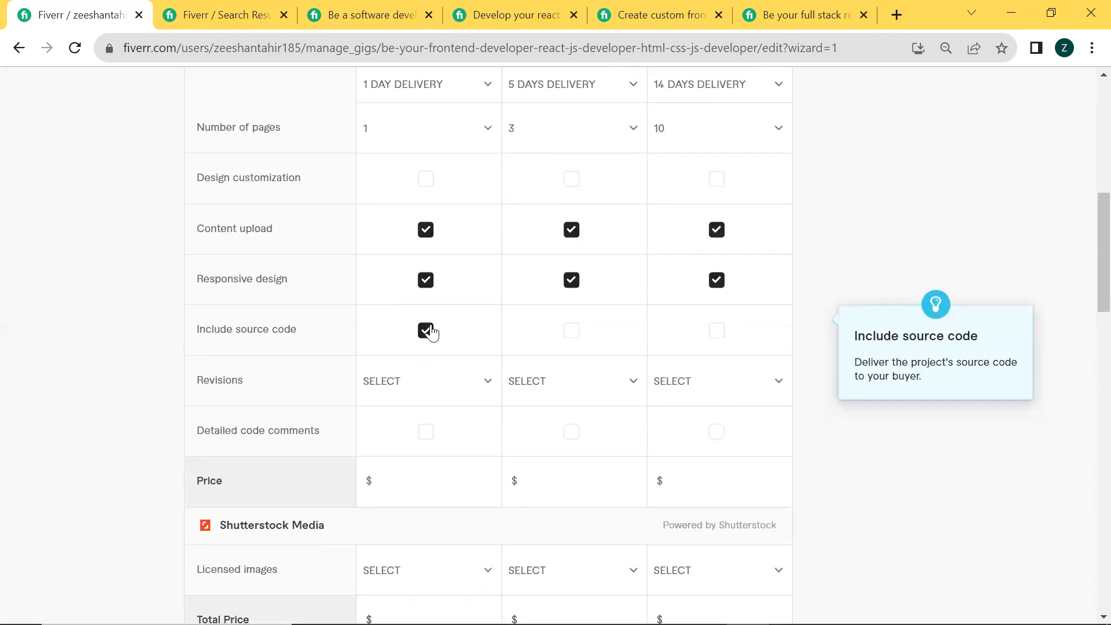
pyautogui.click(575, 332)
pyautogui.click(717, 332)
# Set the revisions to Unlimited for the Basic, Standard and Premium packages
pyautogui.click(409, 398)
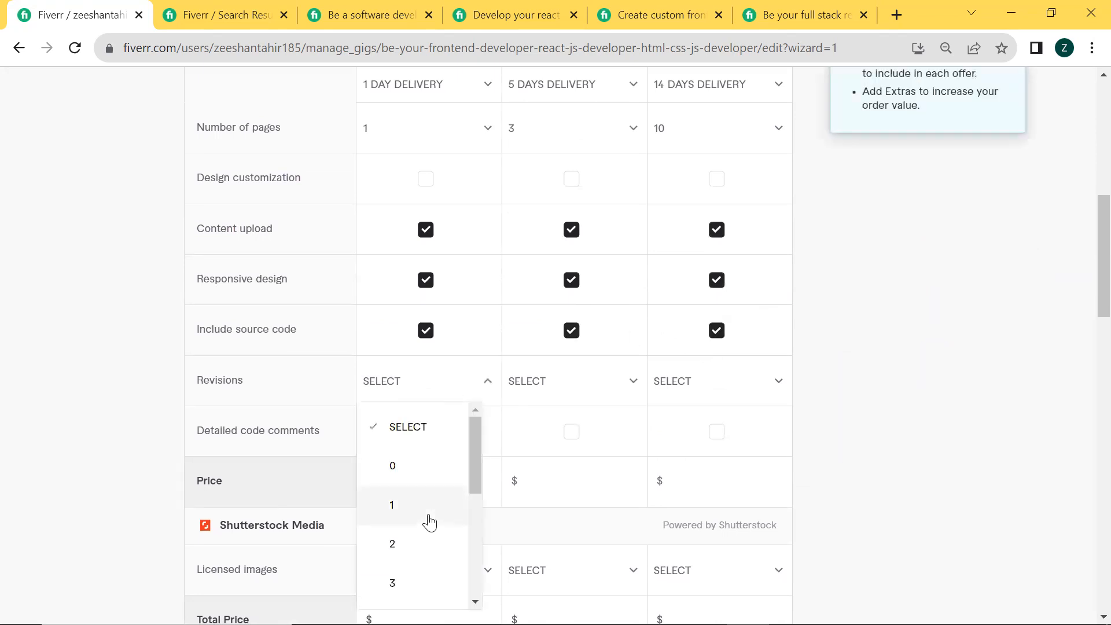
pyautogui.scroll(-3, 417, 538)
pyautogui.click(424, 583)
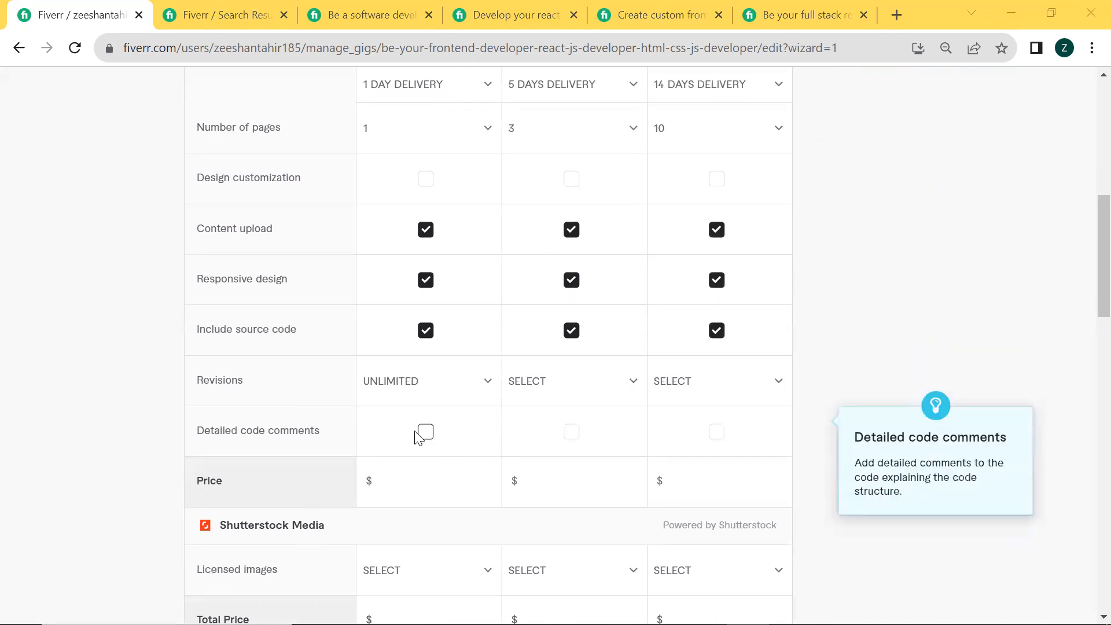
pyautogui.click(574, 394)
pyautogui.scroll(-3, 545, 483)
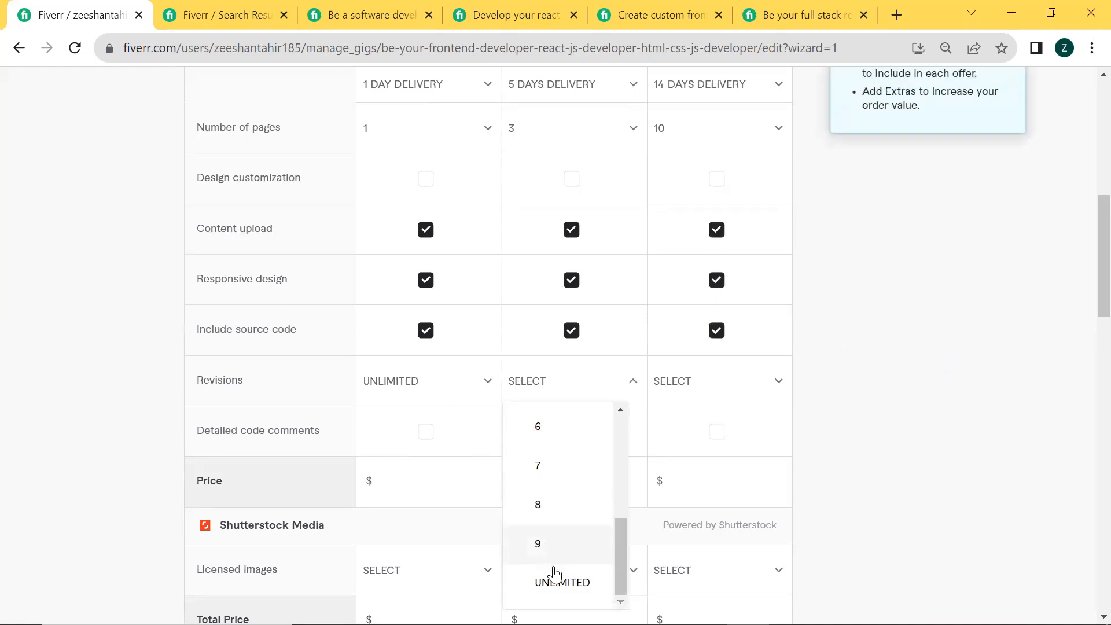
pyautogui.click(562, 583)
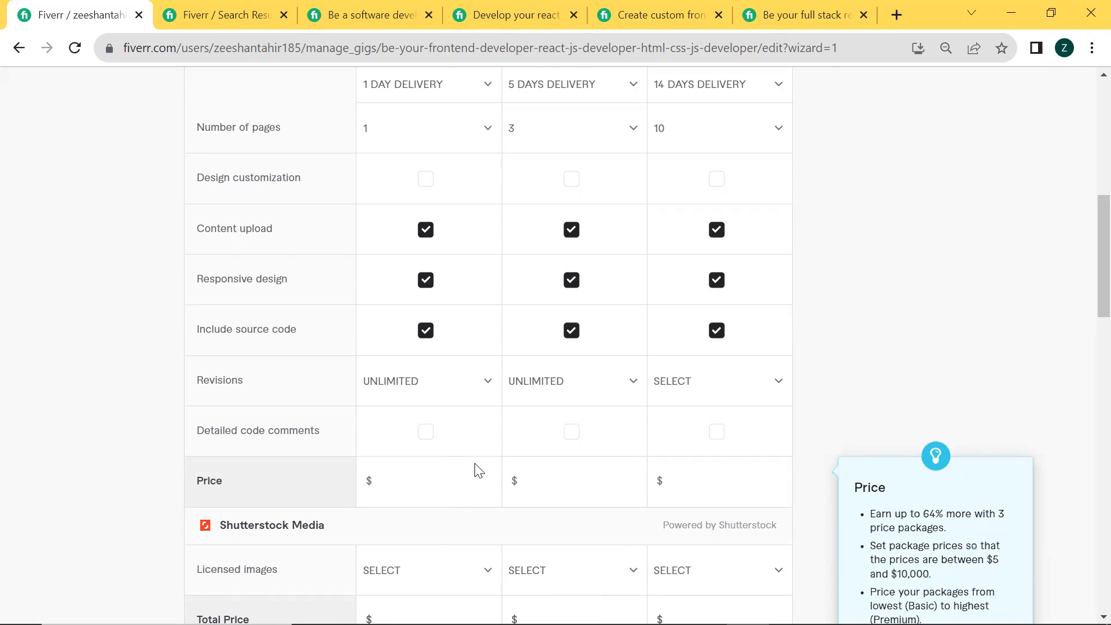
pyautogui.click(700, 392)
pyautogui.scroll(-5, 685, 538)
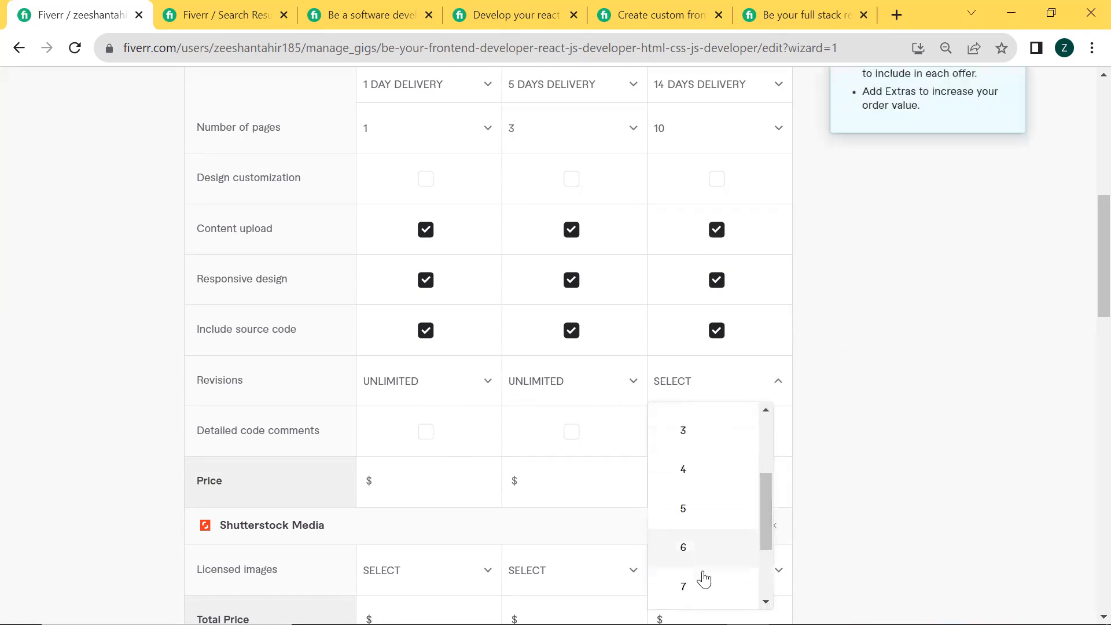
pyautogui.click(712, 584)
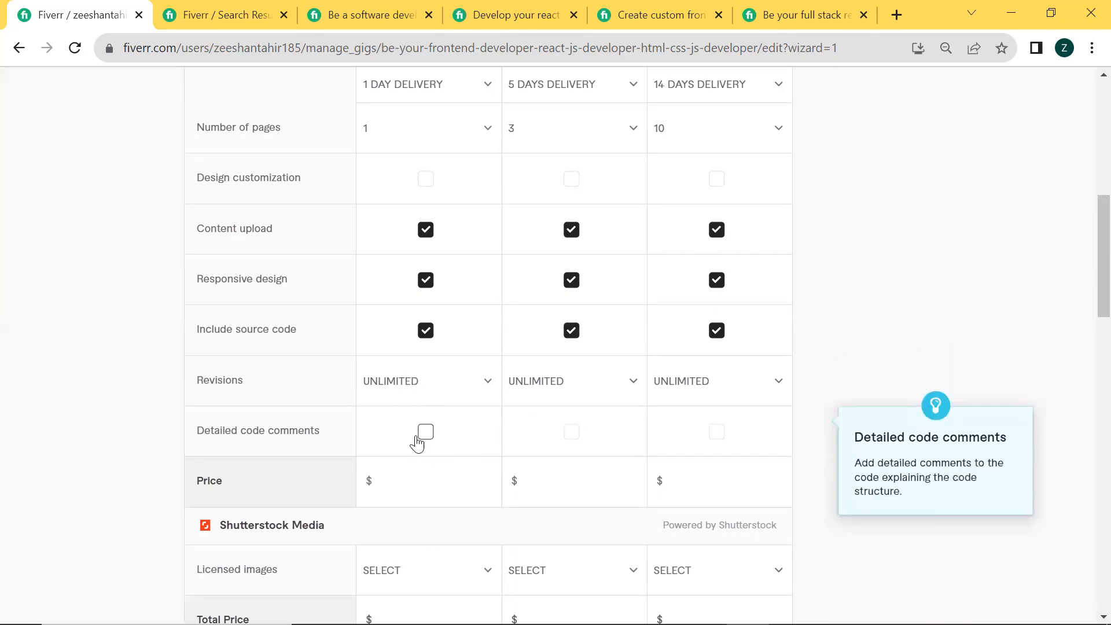
# Price the packages at $10 for Basic, $30 for Standard and $100 for Premium
pyautogui.click(426, 480)
pyautogui.write('10')
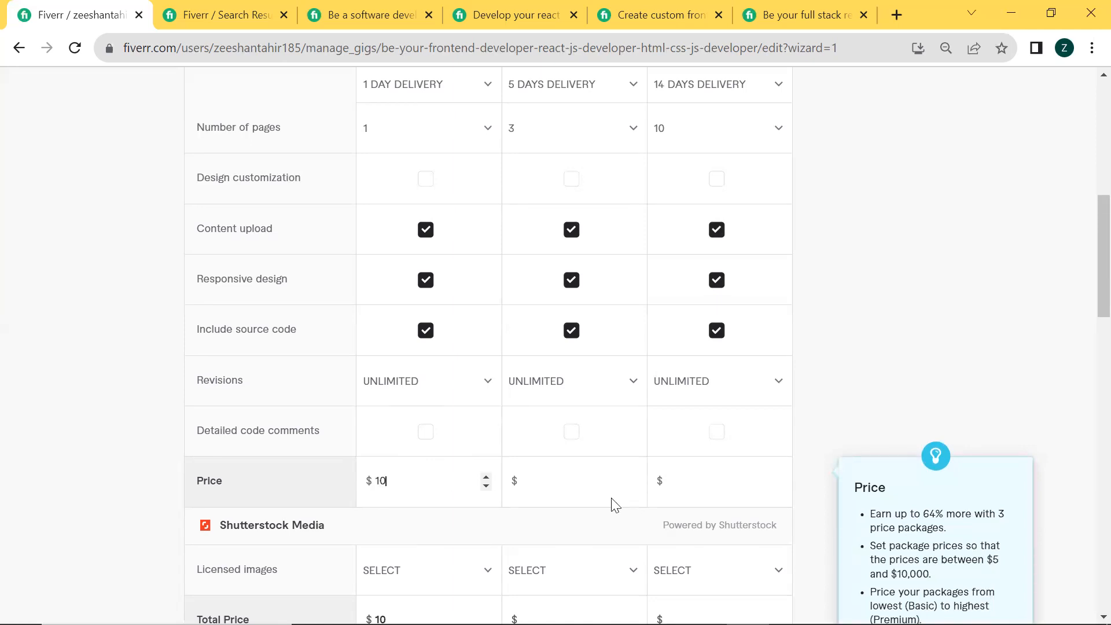
pyautogui.click(581, 489)
pyautogui.write('30')
pyautogui.click(716, 483)
pyautogui.write('100')
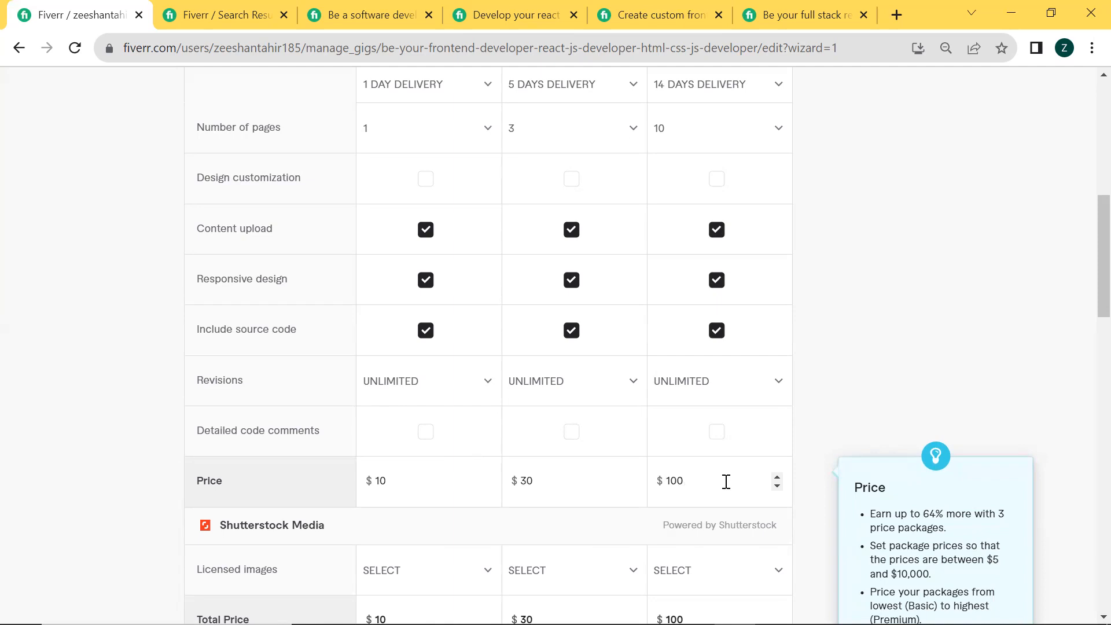
# Disable the Extra fast delivery and Additional revision extra services, then save the pricing and continue to the description stage
pyautogui.scroll(-2, 725, 481)
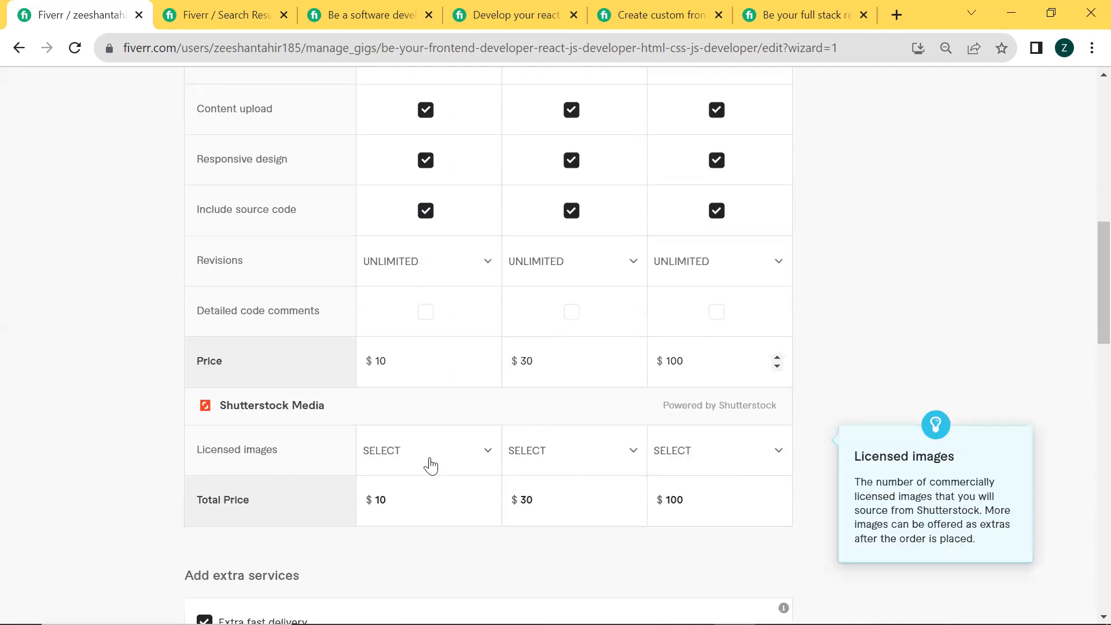
pyautogui.scroll(-3, 432, 464)
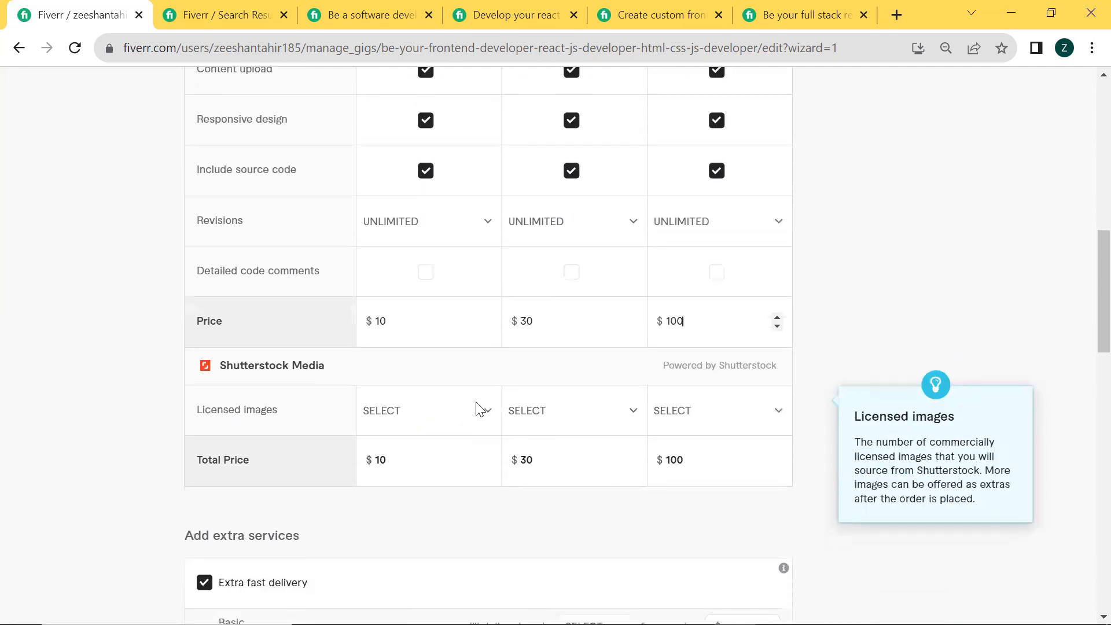
pyautogui.scroll(-1, 370, 435)
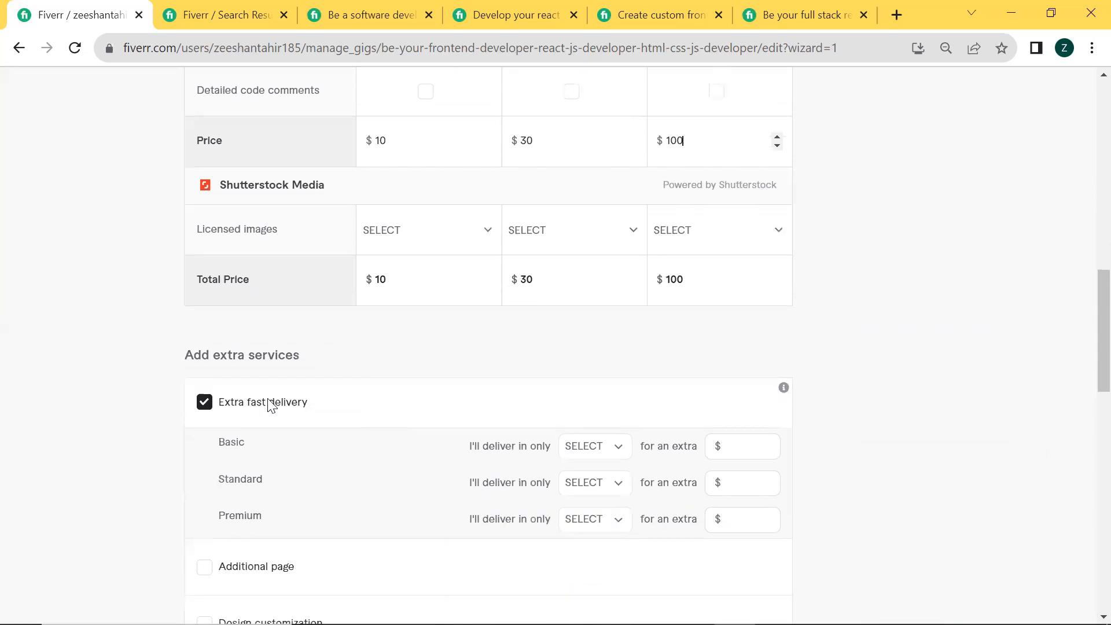
pyautogui.click(204, 402)
pyautogui.scroll(-4, 335, 434)
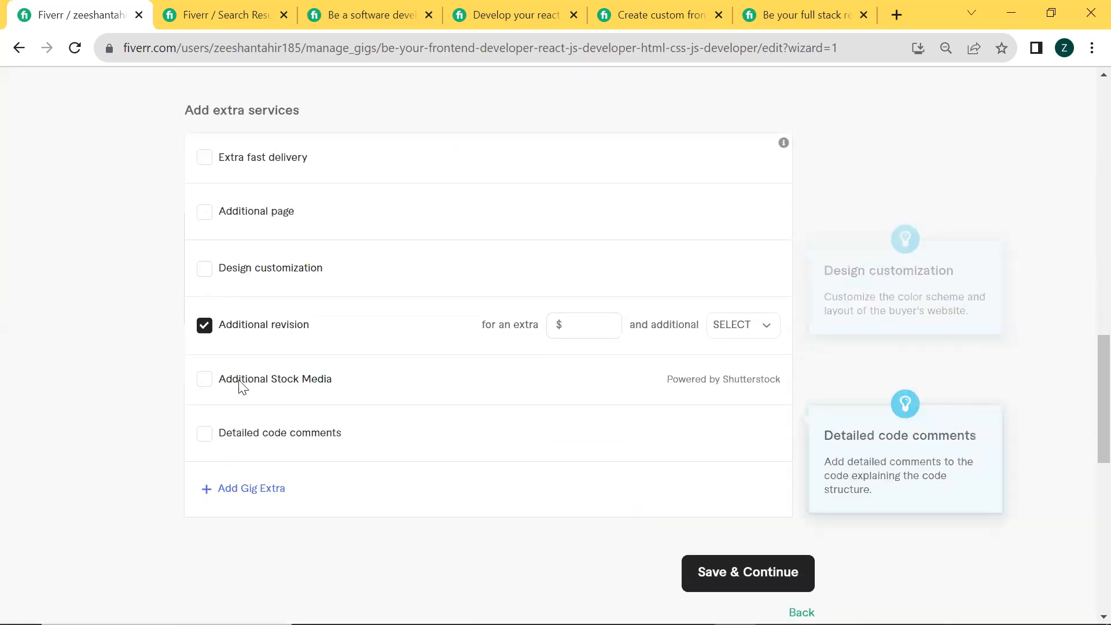
pyautogui.click(203, 326)
pyautogui.scroll(-4, 403, 353)
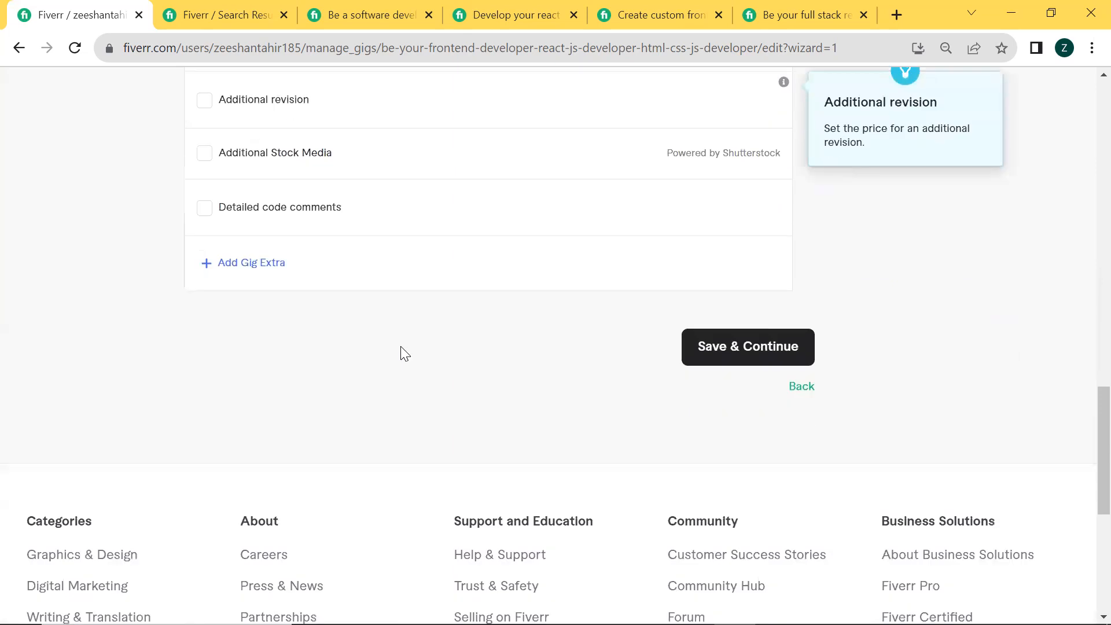
pyautogui.scroll(-2, 405, 353)
pyautogui.click(735, 240)
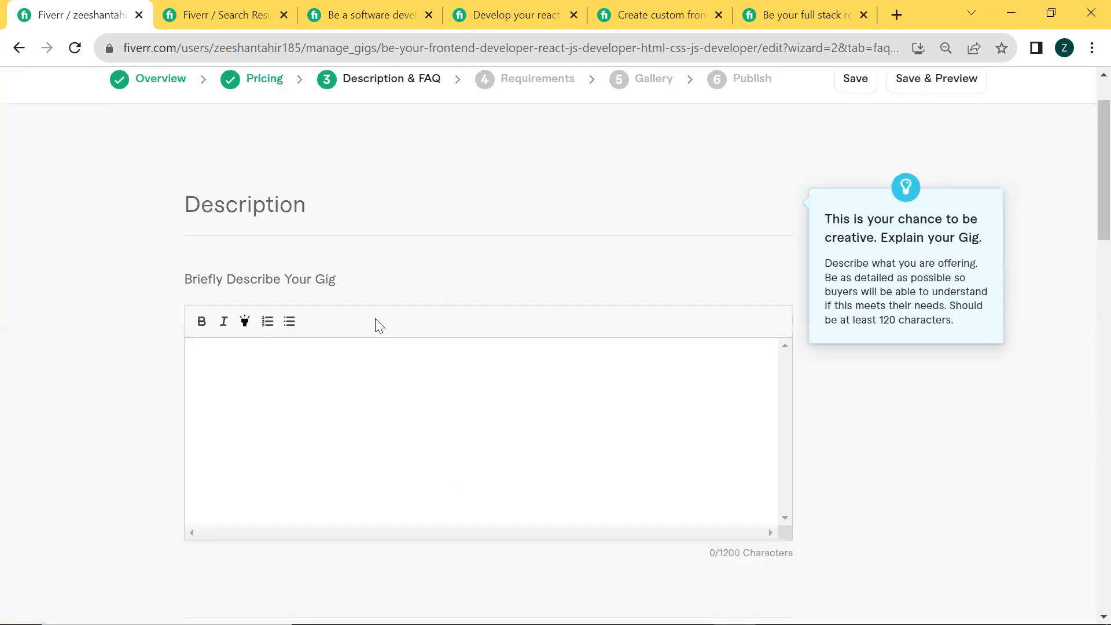
# Examine the seller introduction and gig description of the open full stack software developer gig for reference
pyautogui.scroll(-1, 347, 326)
pyautogui.click(299, 325)
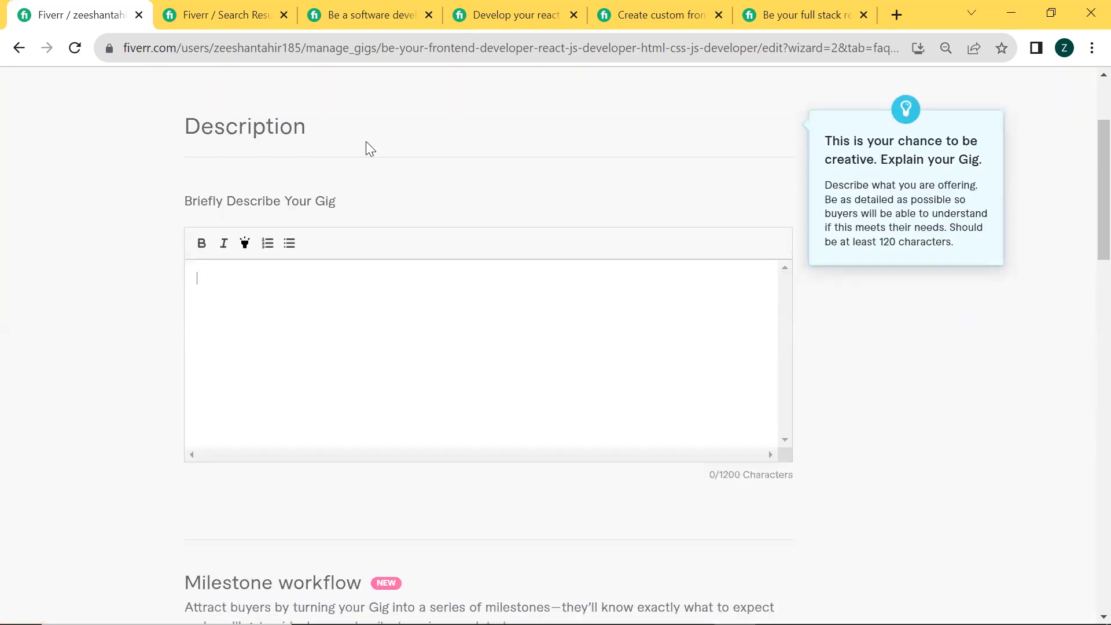
pyautogui.click(223, 12)
pyautogui.click(391, 9)
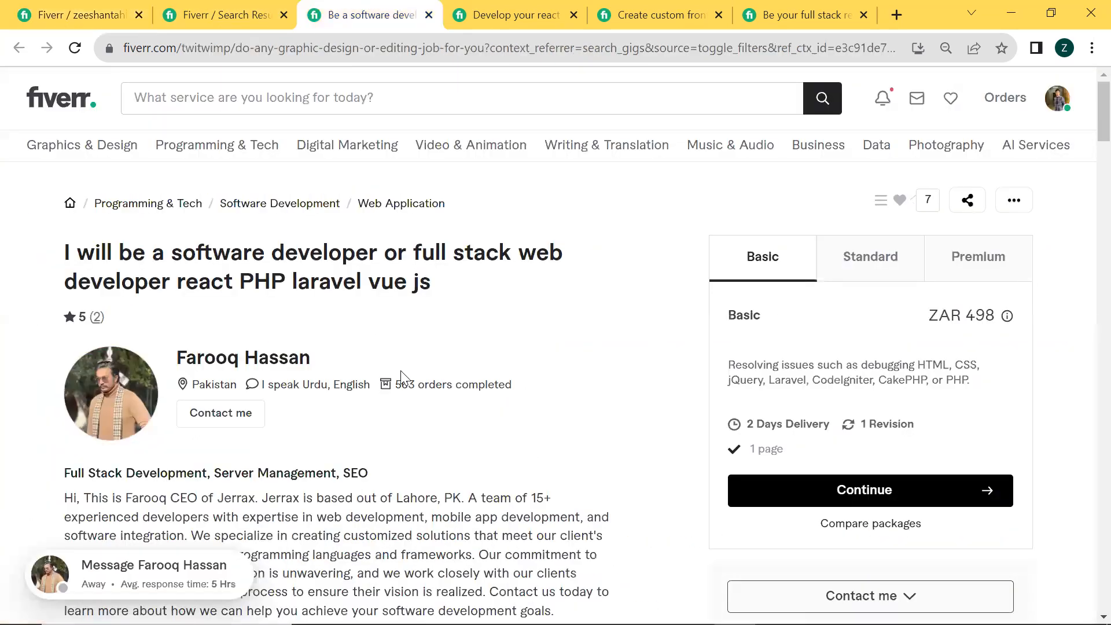
pyautogui.scroll(-5, 400, 371)
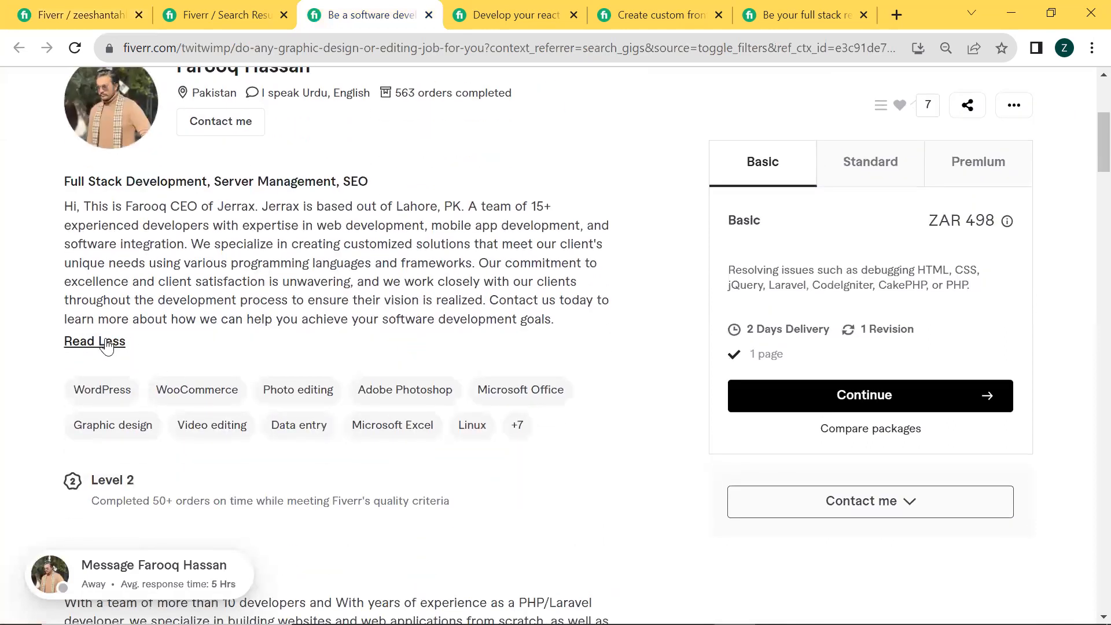
pyautogui.click(105, 342)
pyautogui.scroll(-5, 106, 341)
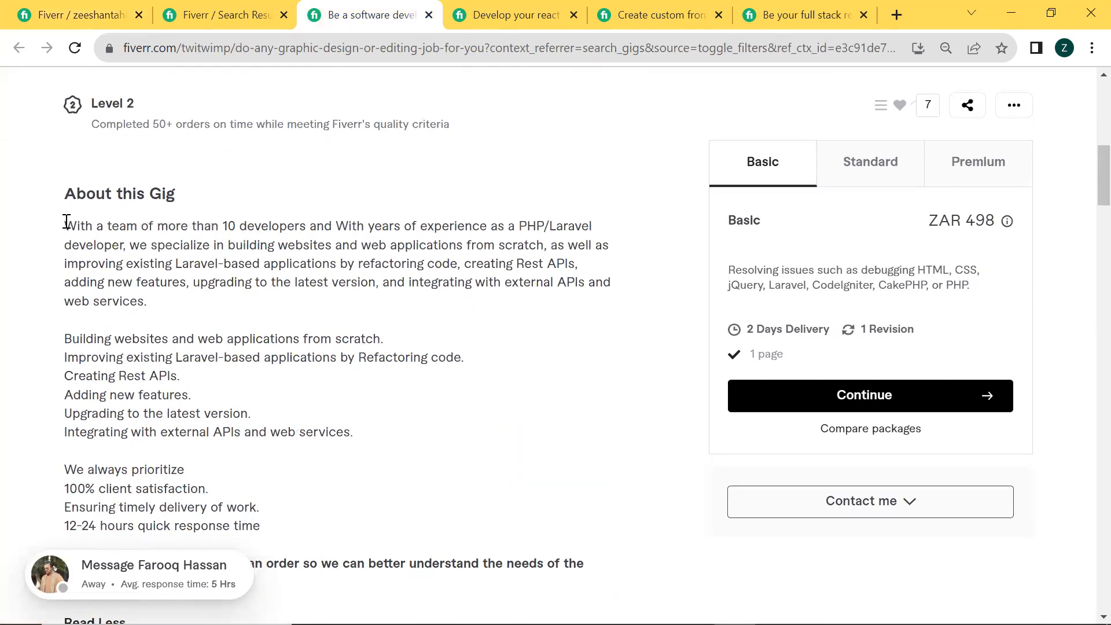
pyautogui.scroll(-5, 67, 220)
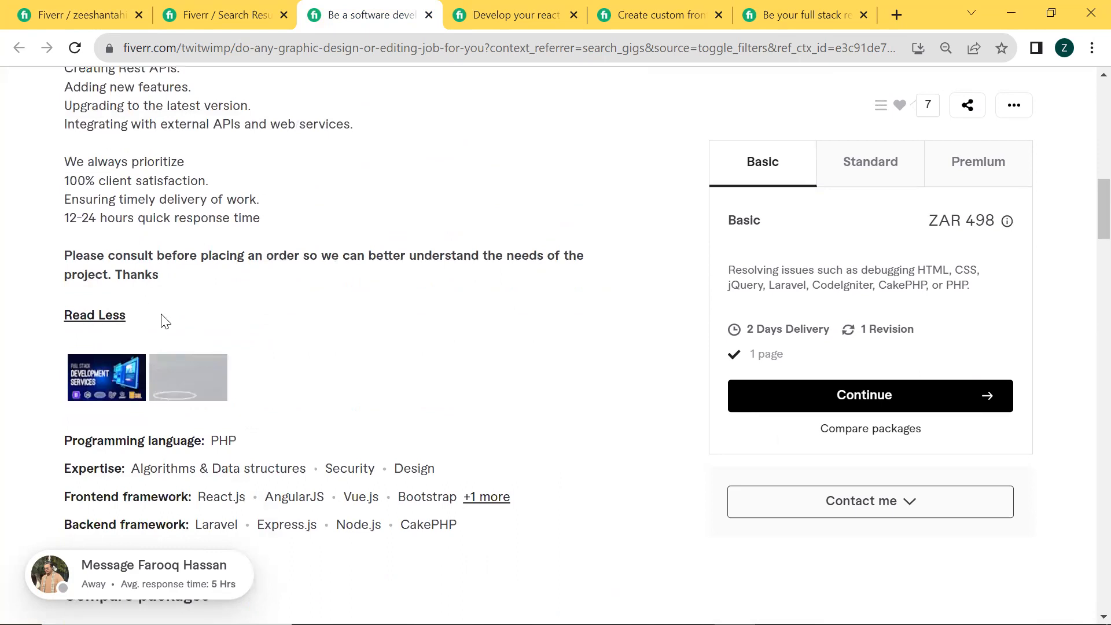
pyautogui.scroll(3, 137, 308)
# Copy the MERN stack developer gig's About text, from the greeting through the inbox request, and paste it into the new gig's description
pyautogui.click(507, 14)
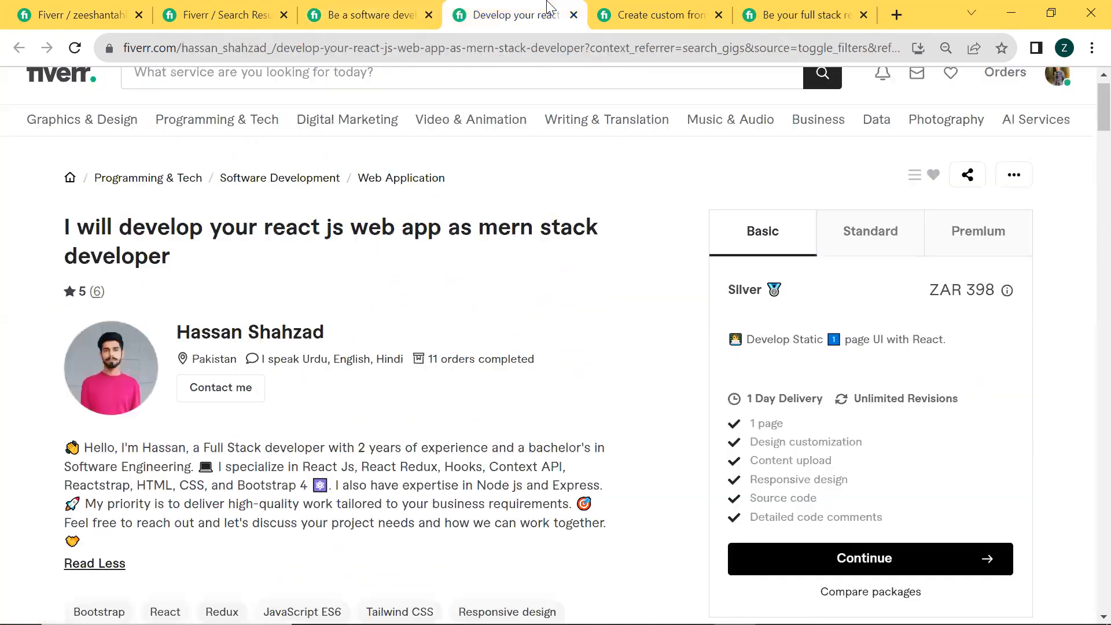
pyautogui.scroll(-7, 355, 316)
pyautogui.scroll(-7, 357, 317)
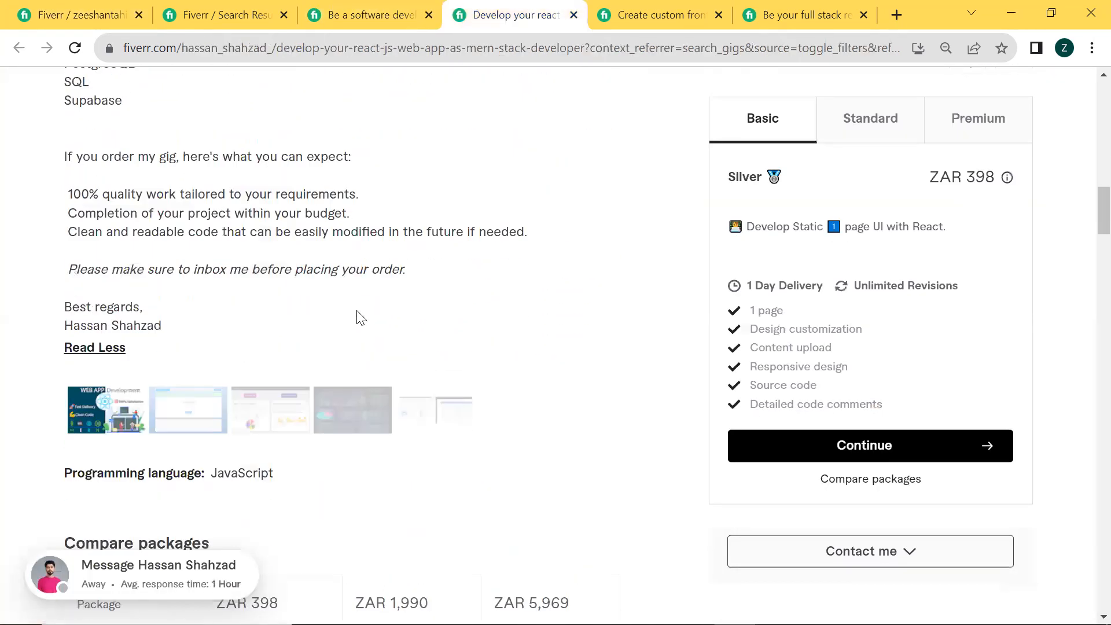
pyautogui.scroll(8, 107, 331)
pyautogui.scroll(-2, 107, 330)
pyautogui.scroll(4, 107, 330)
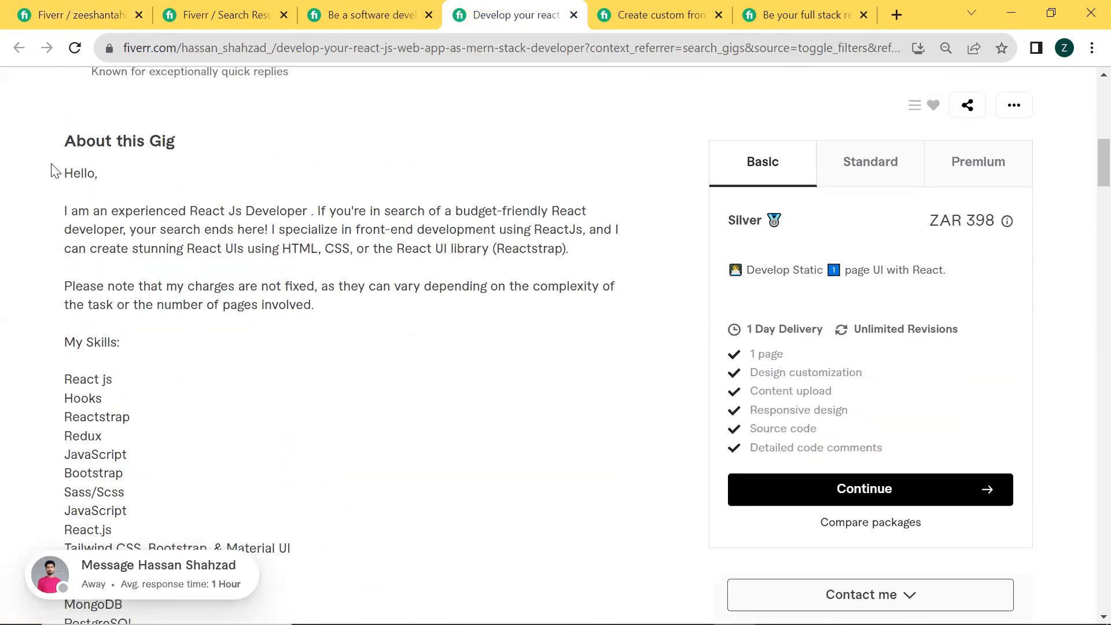
pyautogui.moveTo(64, 173); pyautogui.dragTo(436, 454)
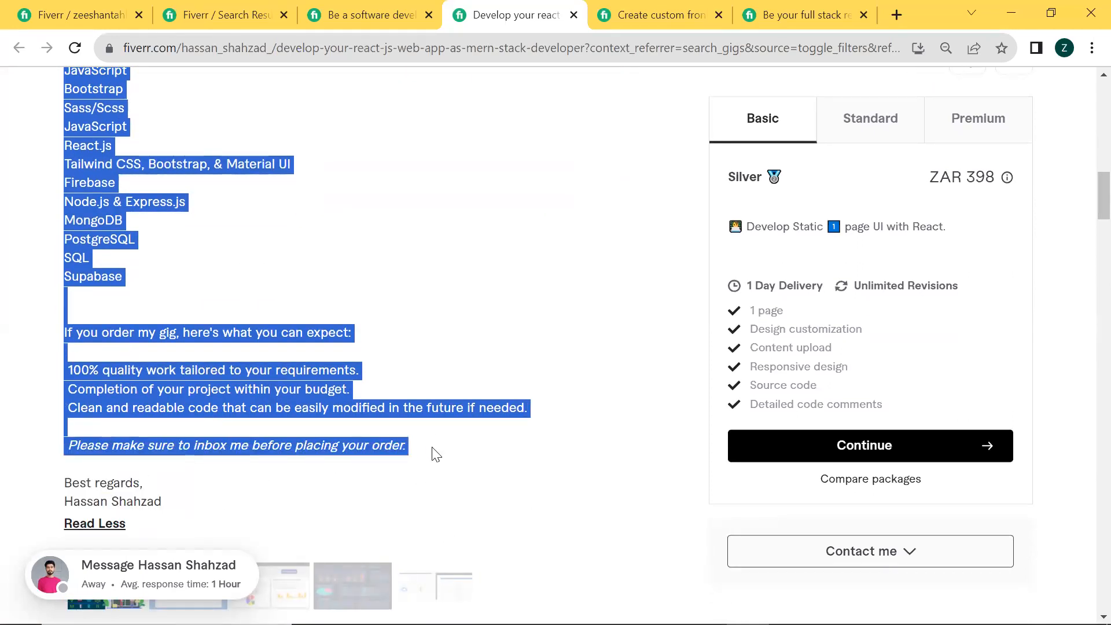
pyautogui.click(79, 7)
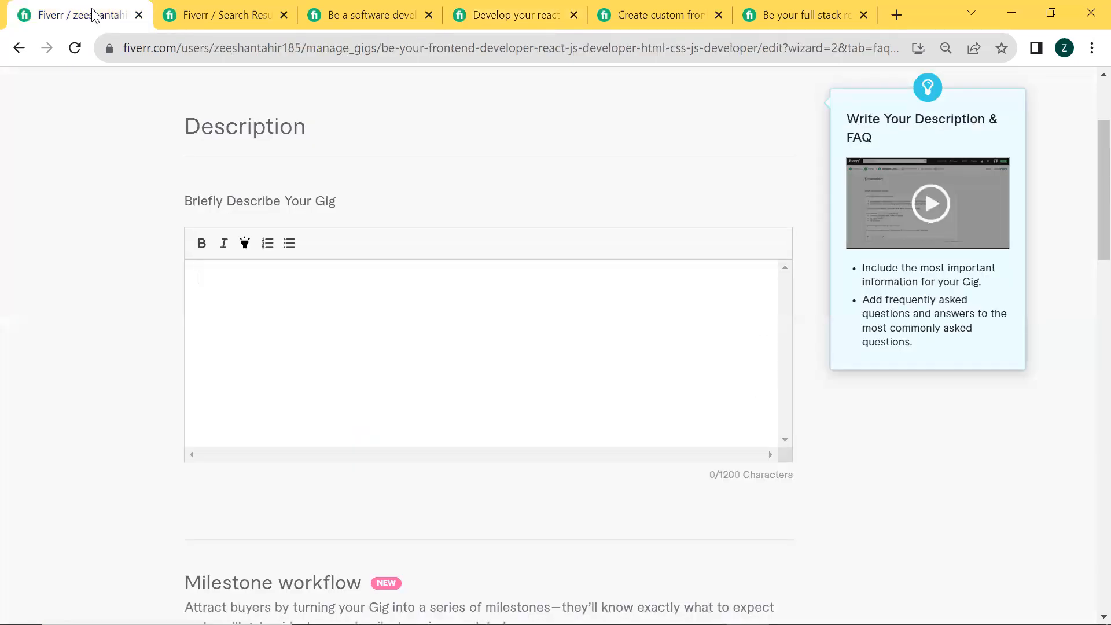
pyautogui.click(245, 293)
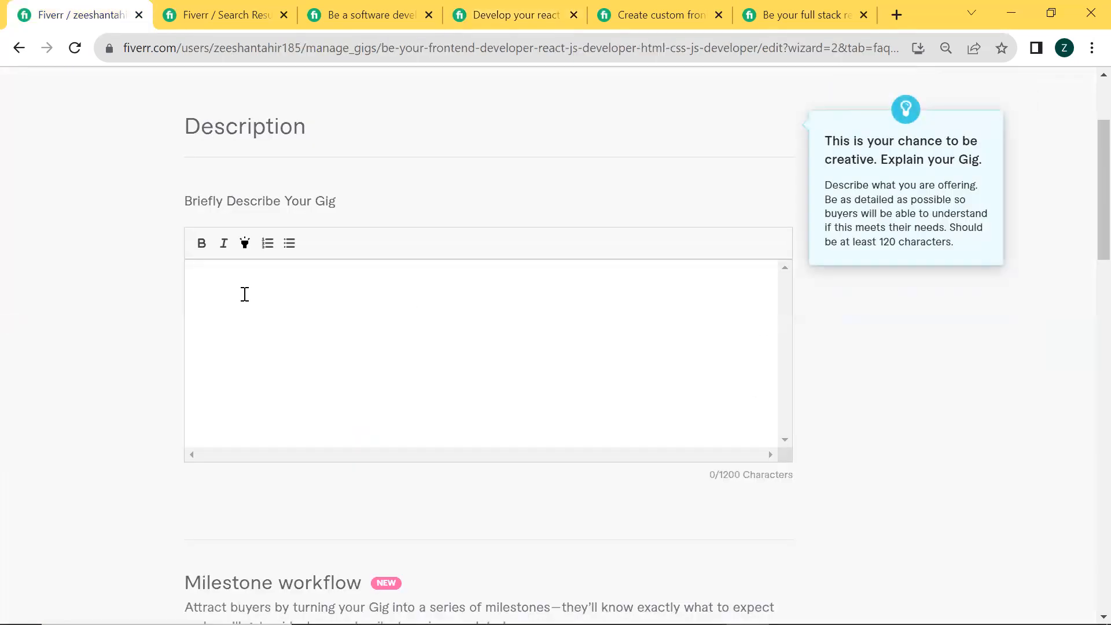
pyautogui.hotkey('ctrl', 'v')
pyautogui.scroll(15, 372, 360)
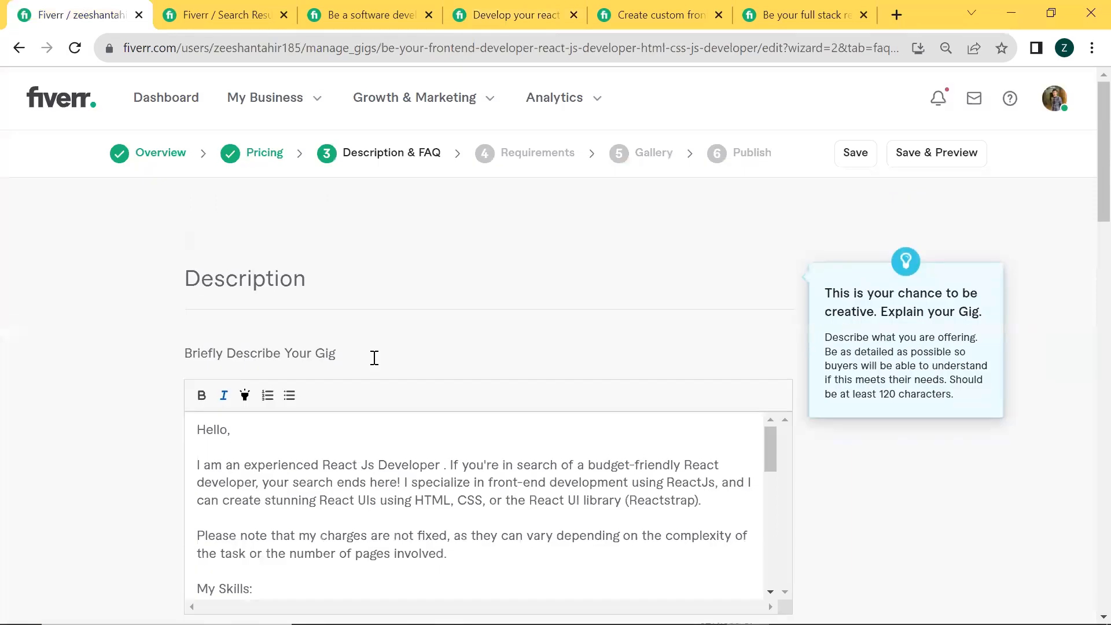
# Insert a keyword line above the greeting in the description, starting with "React js || React js developer"
pyautogui.click(198, 428)
pyautogui.press('Return')
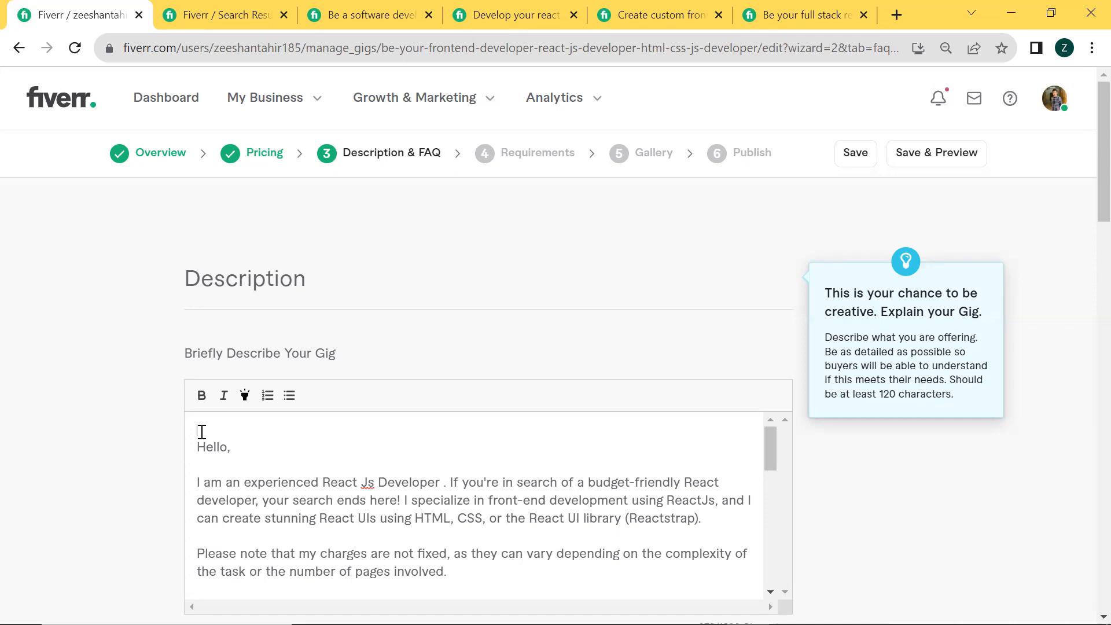
pyautogui.write('Reactr ')
pyautogui.write(']')
pyautogui.press('BackSpace')
pyautogui.press('BackSpace')
pyautogui.press('BackSpace')
pyautogui.write('t js  || React js developer ')
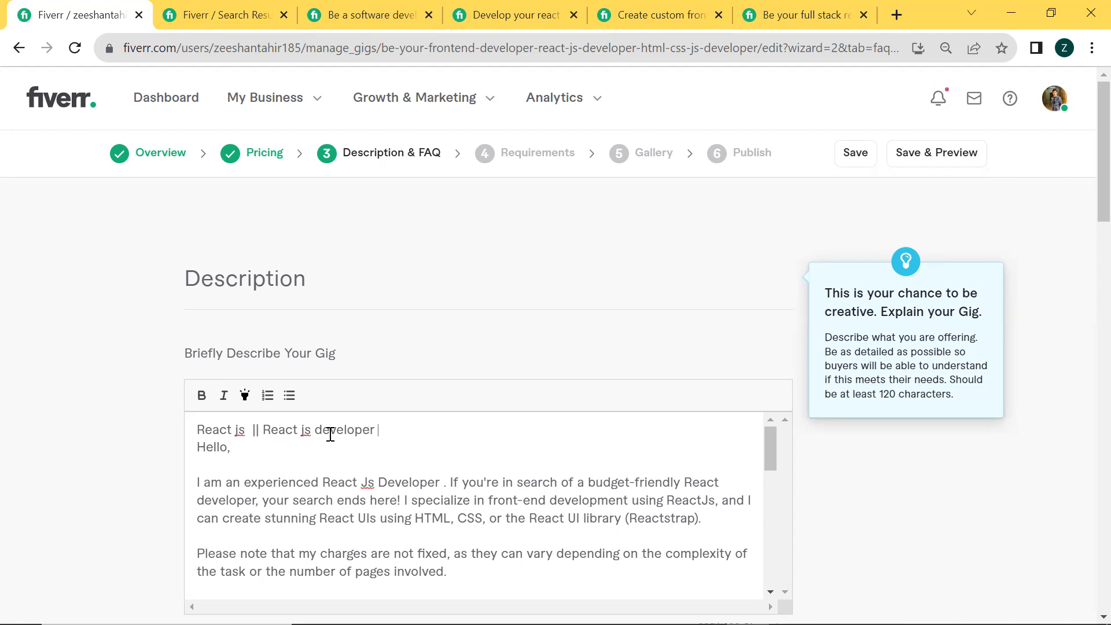
pyautogui.write('|| Fro')
pyautogui.write('ntend deve;l')
pyautogui.write('oper')
# Extend the description's keyword line with "|| Frontend developer ||"
pyautogui.press('BackSpace')
pyautogui.press('BackSpace')
pyautogui.press('BackSpace')
pyautogui.press('BackSpace')
pyautogui.press('BackSpace')
pyautogui.press('BackSpace')
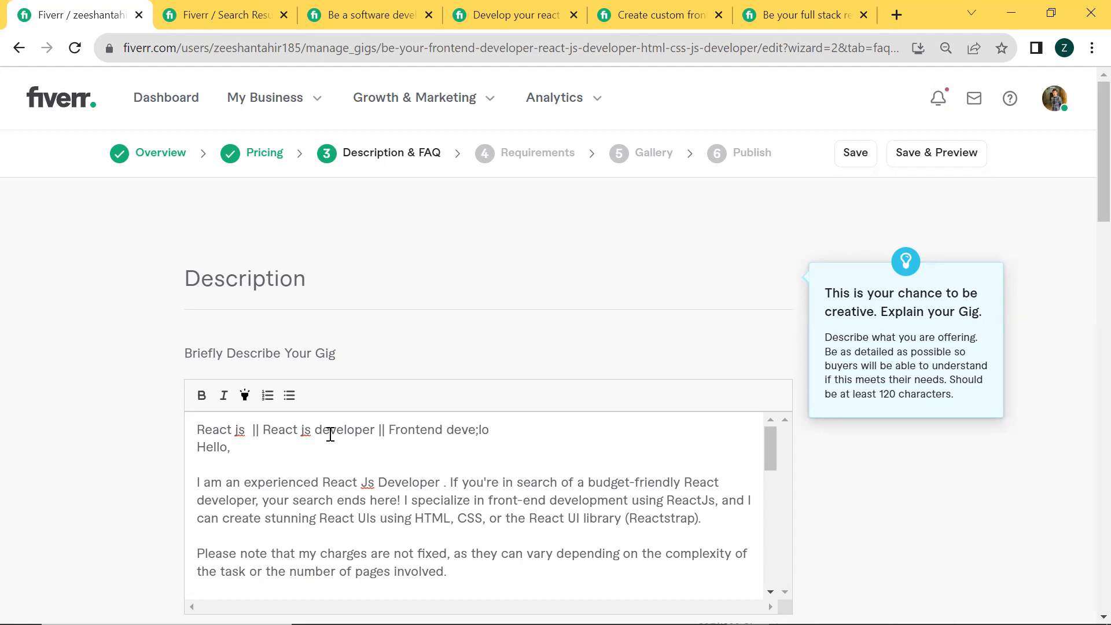
# Continue the keyword line with "web developer || website developer ||"
pyautogui.write('loper')
pyautogui.write(' ||')
pyautogui.write(' we')
pyautogui.write('b sd')
pyautogui.press('BackSpace')
pyautogui.press('BackSpace')
pyautogui.write('developer || web')
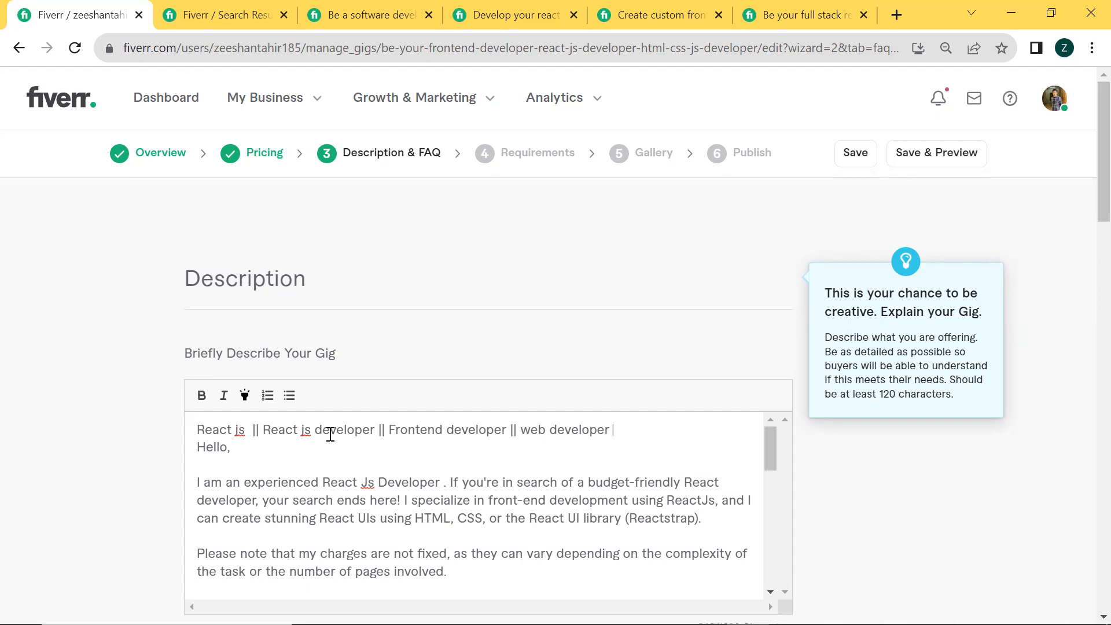
pyautogui.write('site developer ||')
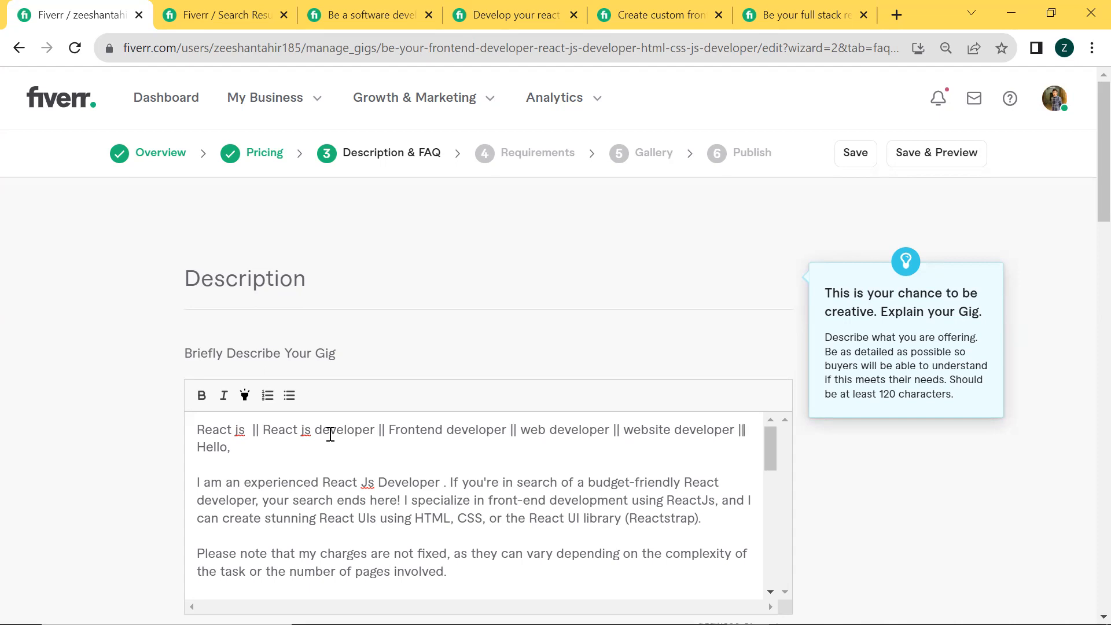
pyautogui.write(' we')
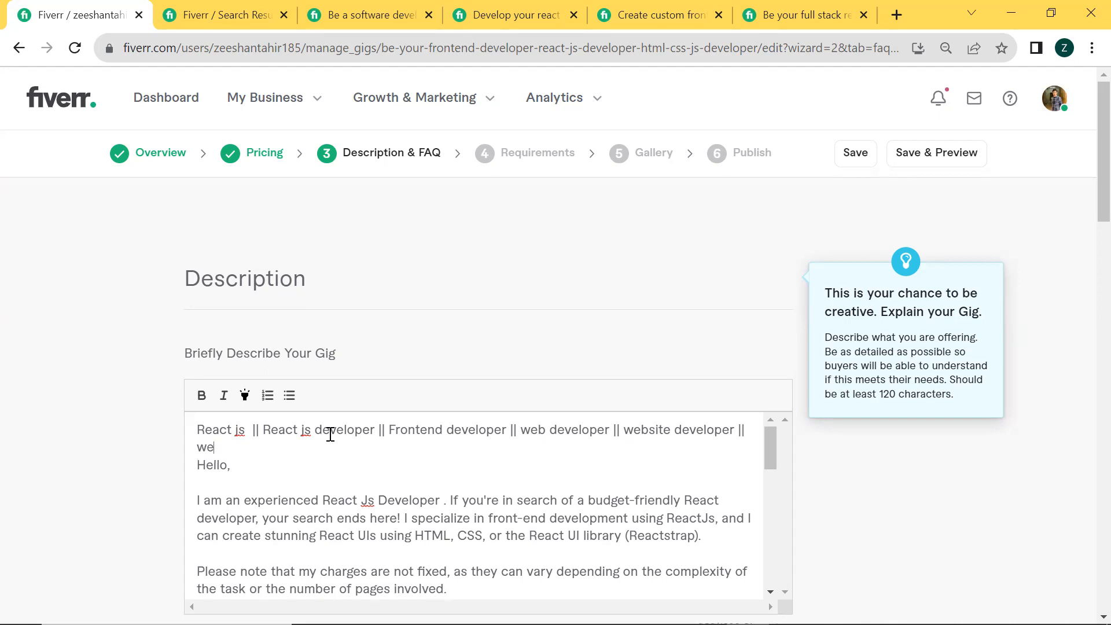
pyautogui.write('b designer || Html css developer ')
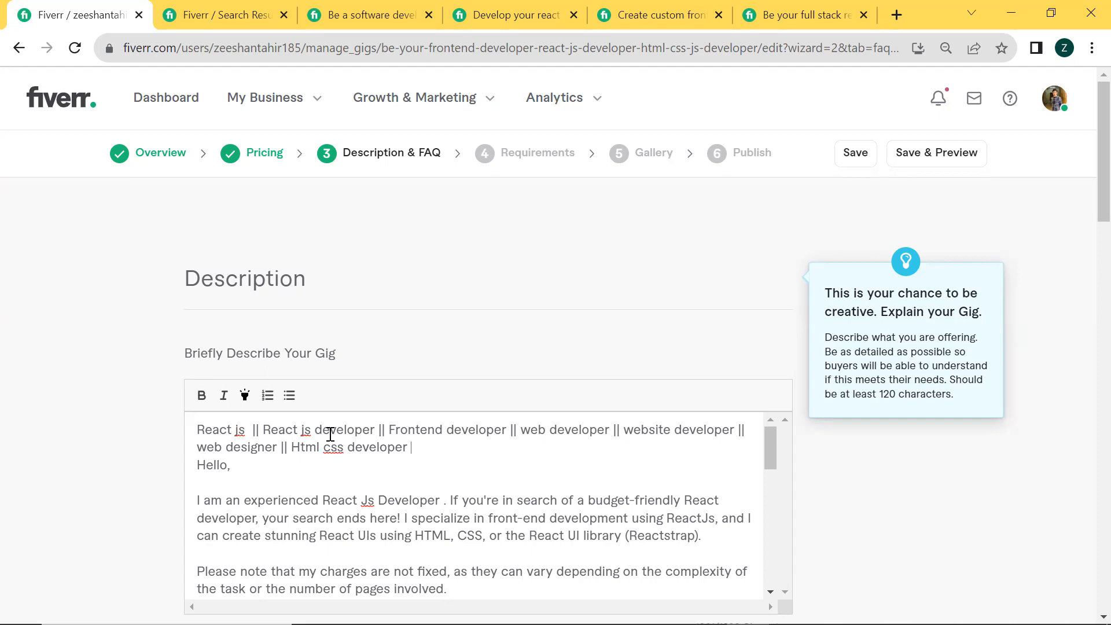
pyautogui.write('|| javascript developer')
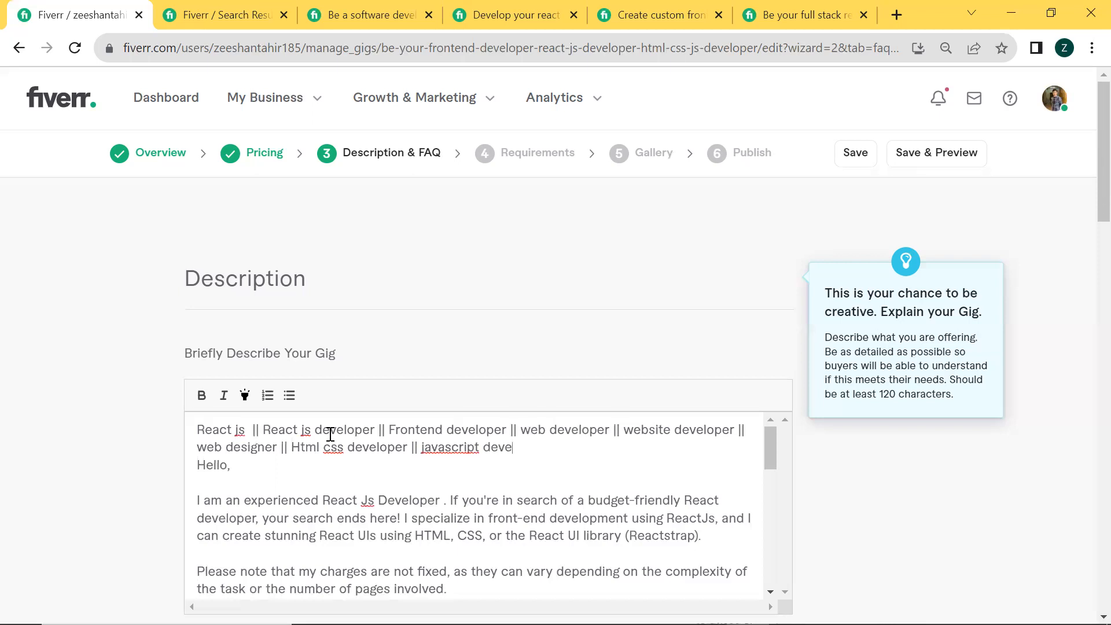
# Add "|| javascript developer ||" at the end of the keyword line above the greeting
pyautogui.write('||')
pyautogui.hotkey('alt', 'Tab')
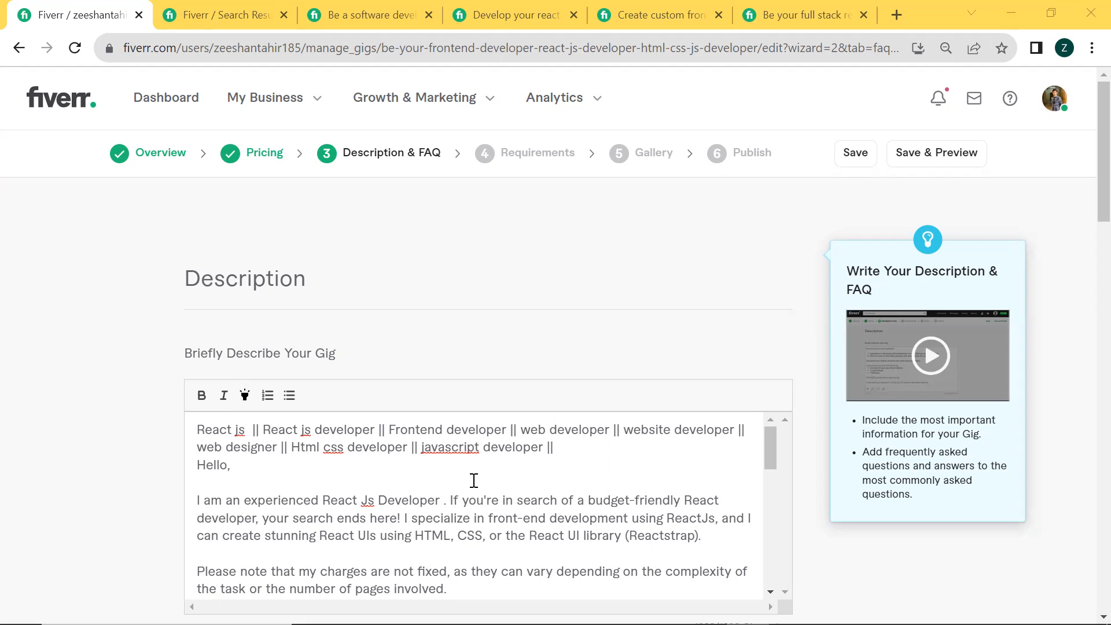
# Consult the competing React JS and MERN stack gig's description for reference and return to the gig being edited
pyautogui.click(674, 478)
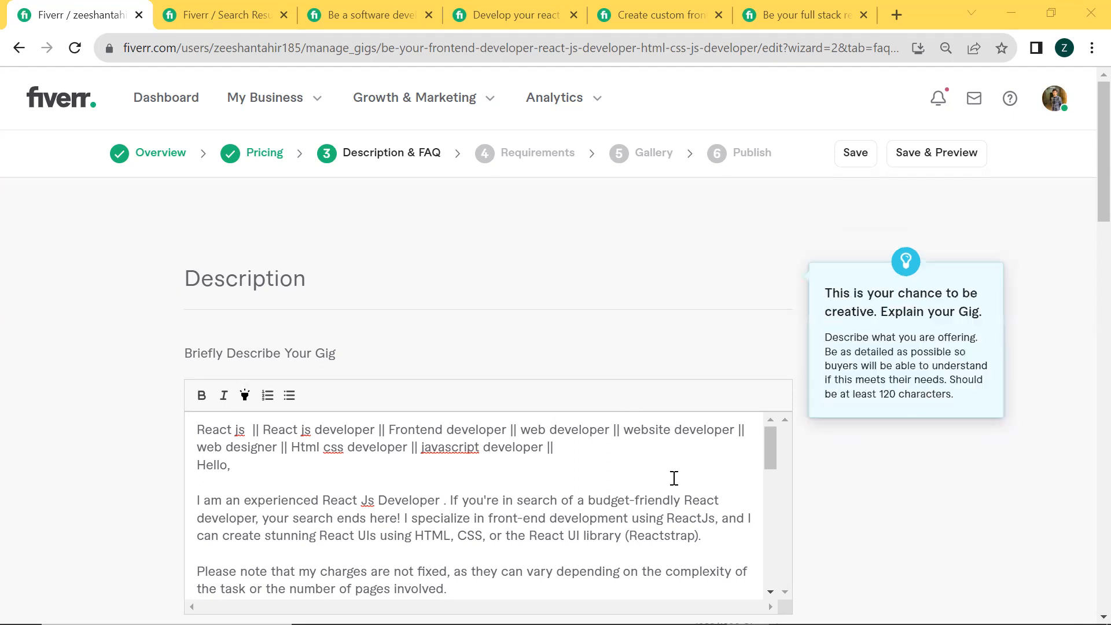
pyautogui.click(601, 451)
pyautogui.click(541, 14)
pyautogui.scroll(10, 372, 285)
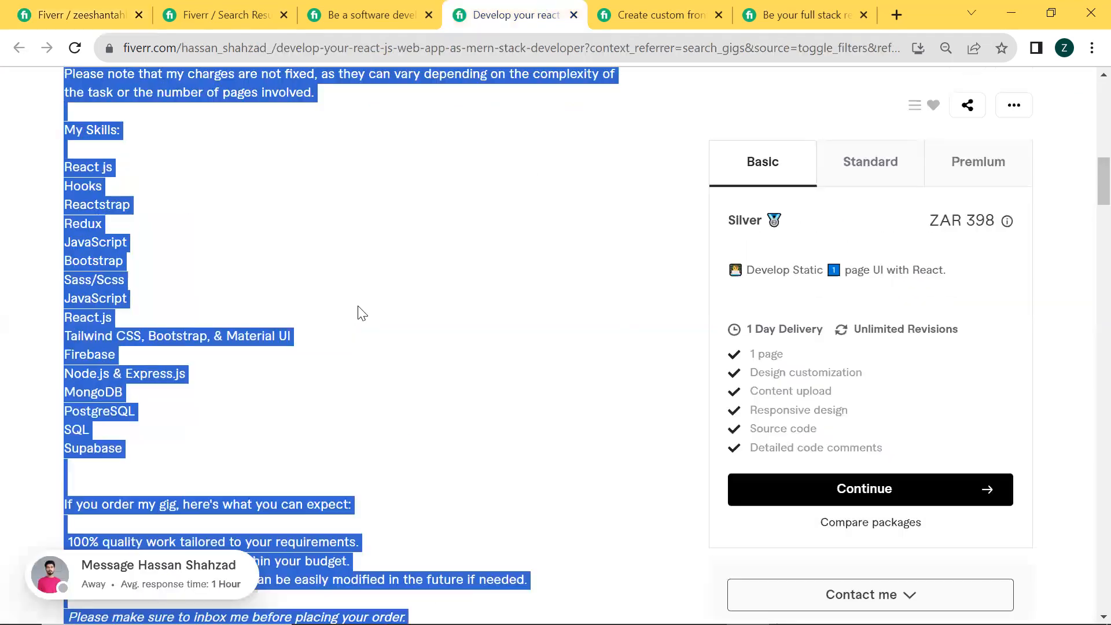
pyautogui.hotkey('ctrl', '1')
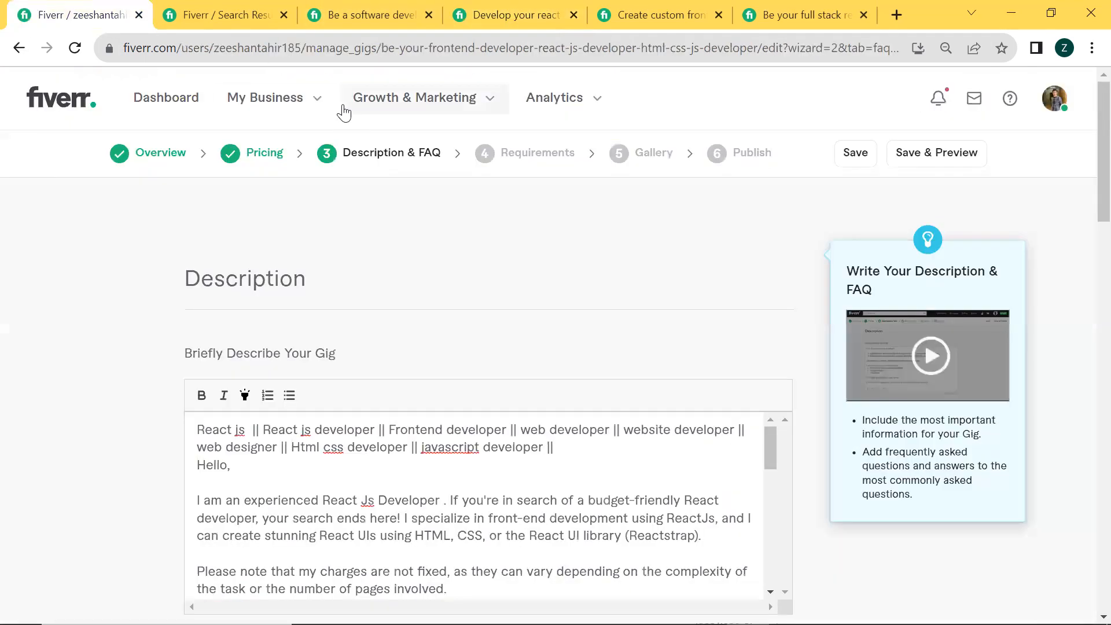
# Clear the Fiverr service search query to view recent and popular searches, and return to the gig's description
pyautogui.click(260, 17)
pyautogui.moveTo(302, 99); pyautogui.dragTo(118, 99)
pyautogui.press('BackSpace')
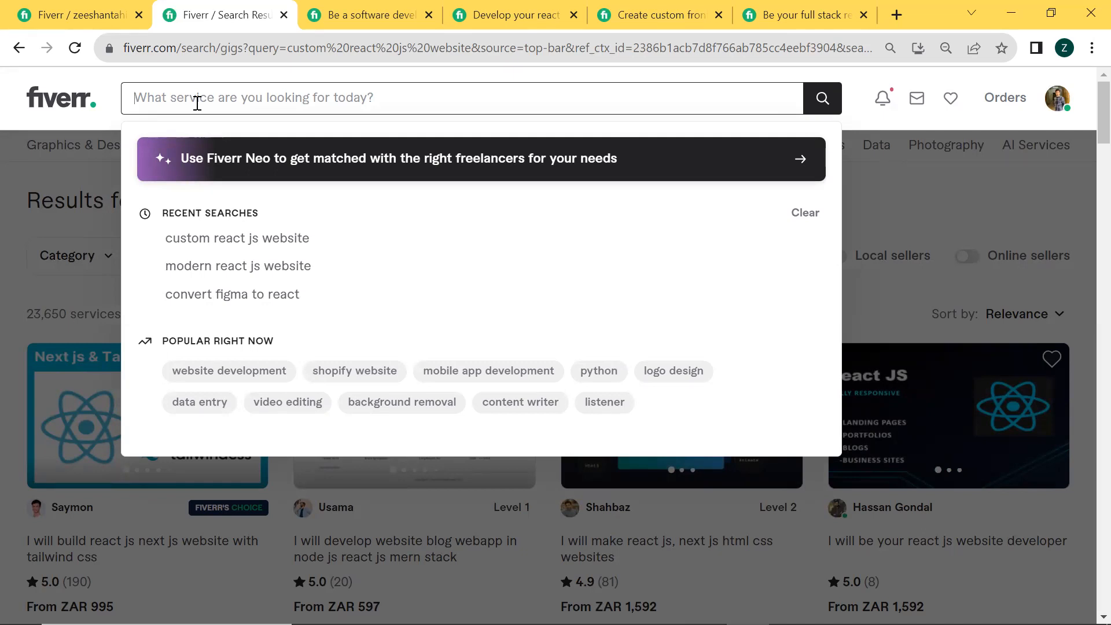
pyautogui.click(3, 7)
pyautogui.scroll(-3, 426, 328)
pyautogui.click(573, 281)
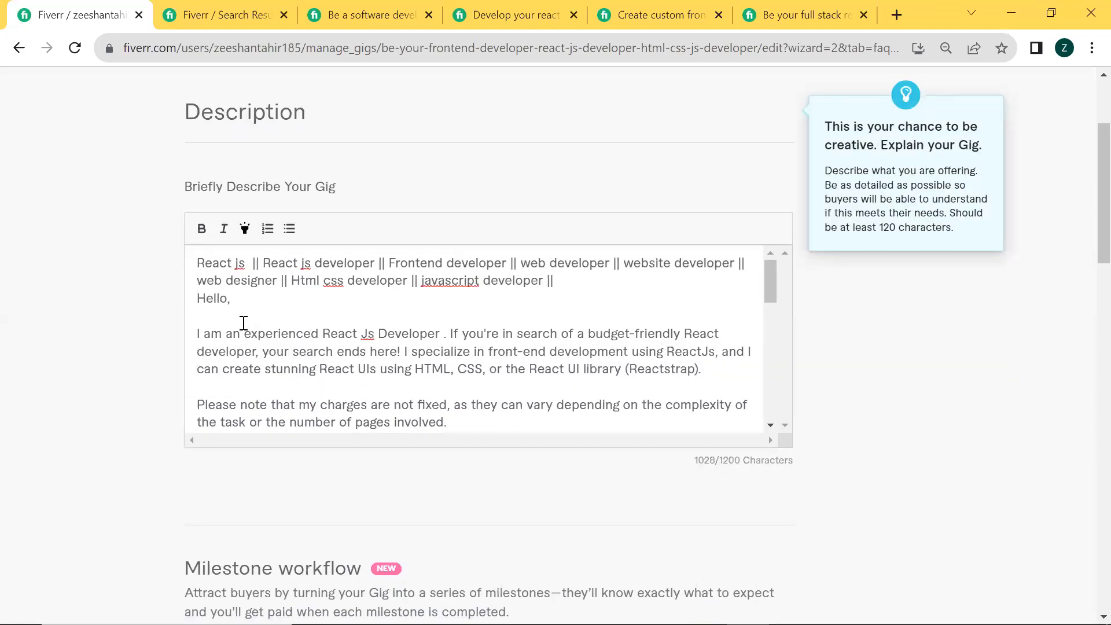
# Review the introduction paragraph, the note on charges and the My Skills list in the gig description
pyautogui.moveTo(197, 334); pyautogui.dragTo(585, 373)
pyautogui.click(584, 373)
pyautogui.scroll(-3, 482, 335)
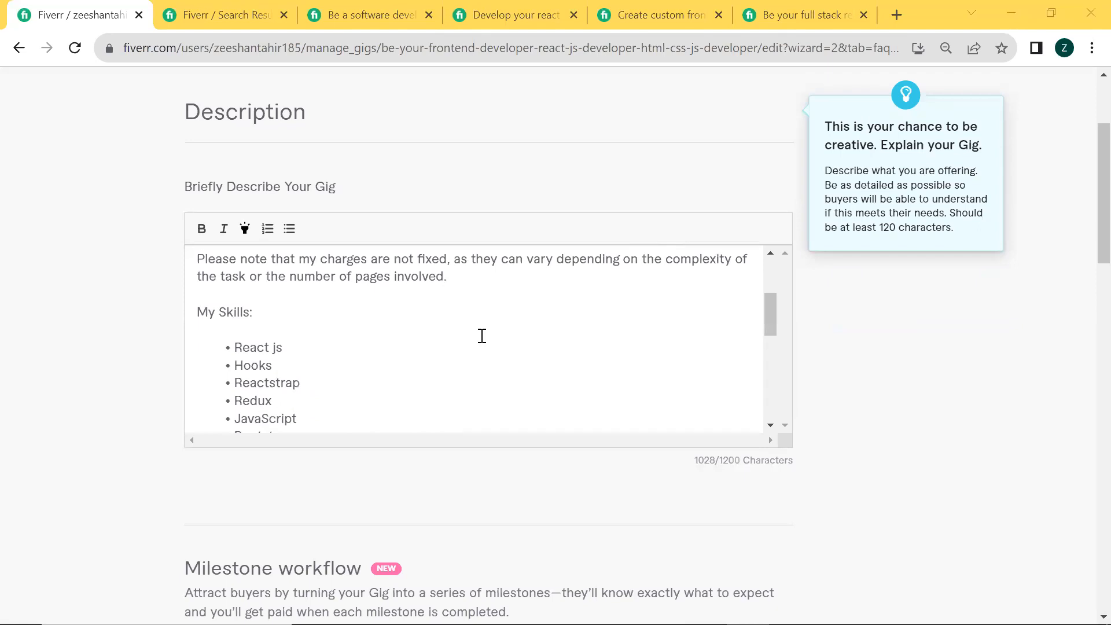
pyautogui.click(250, 296)
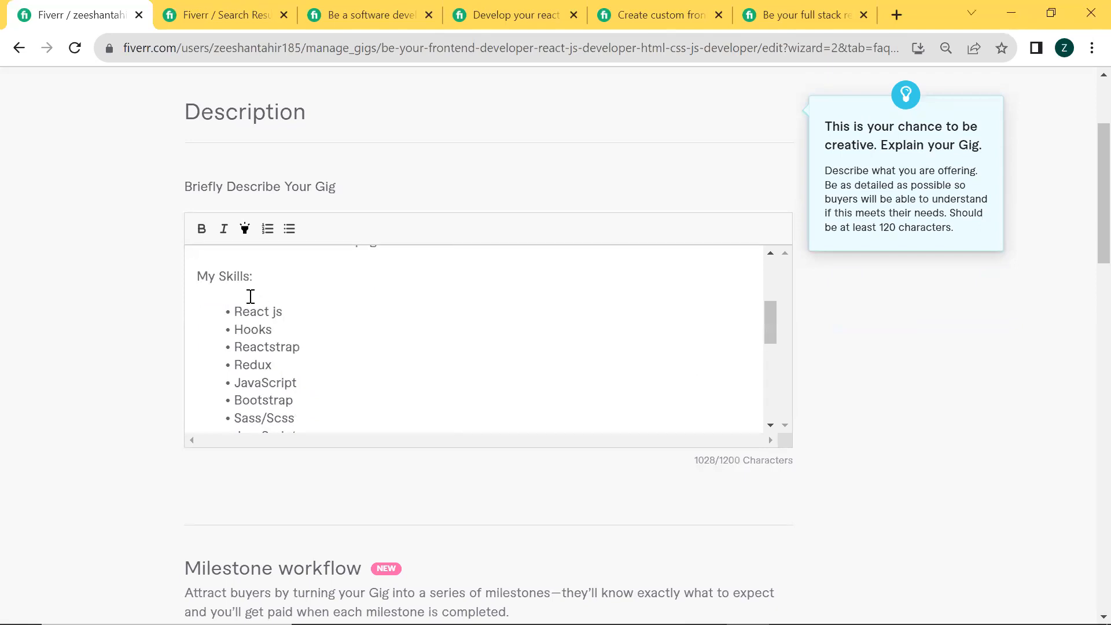
pyautogui.scroll(-3, 251, 296)
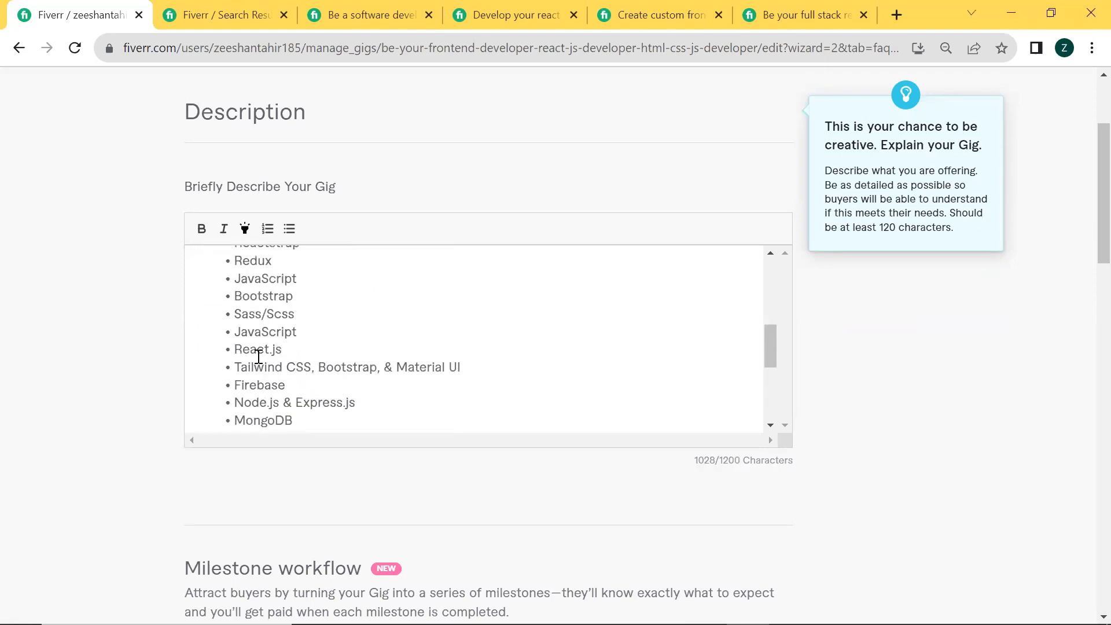
# Add a "Why choose me:" heading between the skills list and the order expectations, with blank lines around it
pyautogui.scroll(-3, 258, 357)
pyautogui.scroll(1, 259, 357)
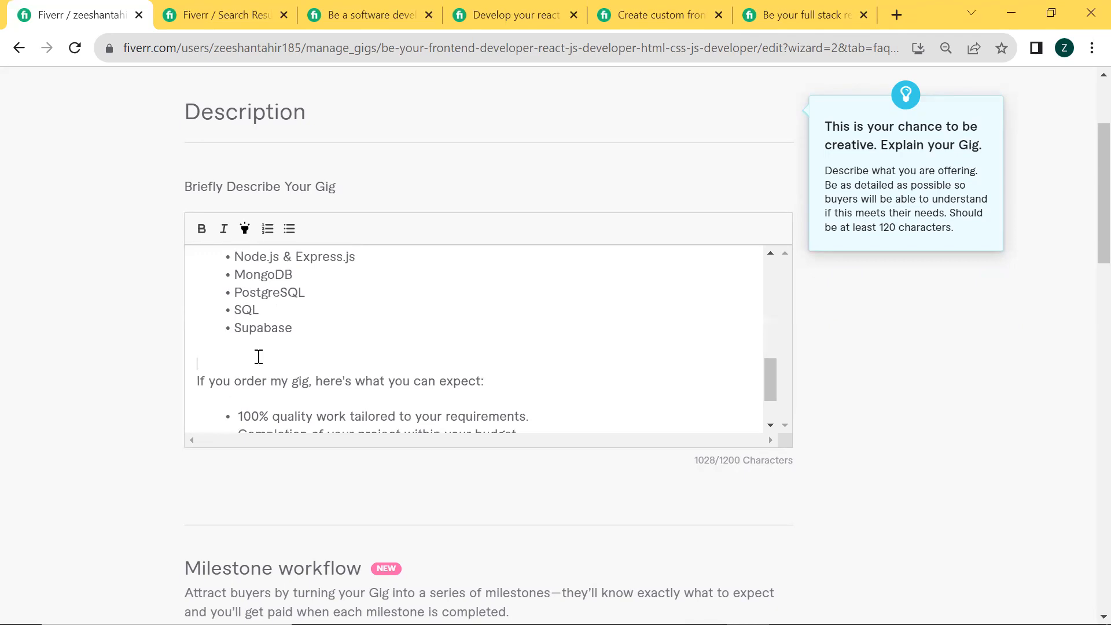
pyautogui.write('Why choose me')
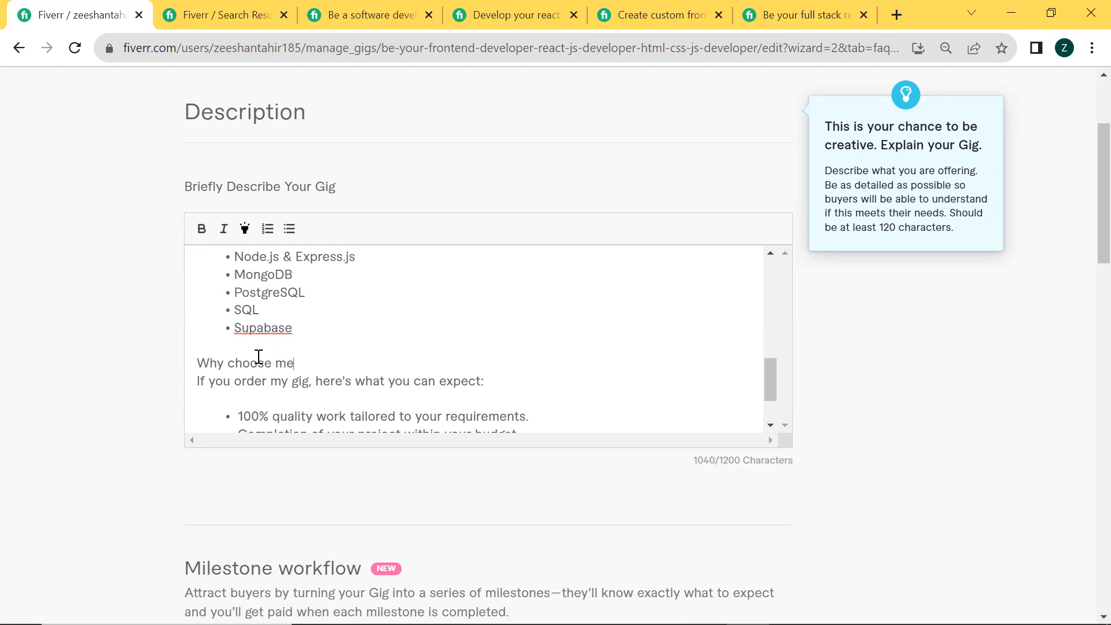
pyautogui.write(':')
pyautogui.press('Up')
pyautogui.press('Return')
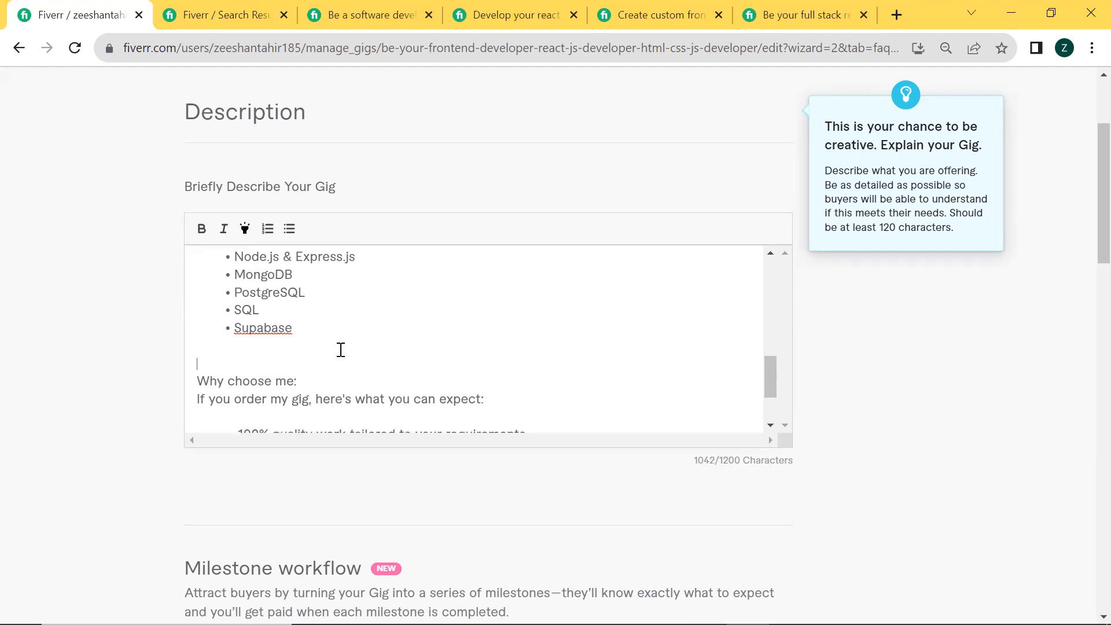
pyautogui.press('Return')
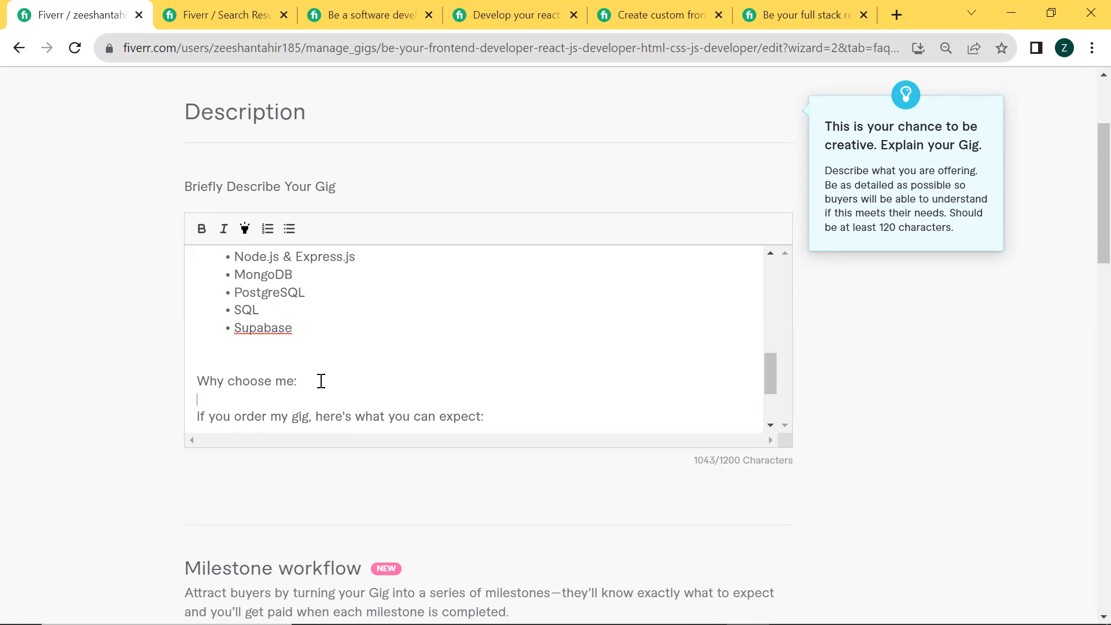
# Check the whole gig description from the keyword line down to the "Why choose me:" section
pyautogui.scroll(10, 399, 288)
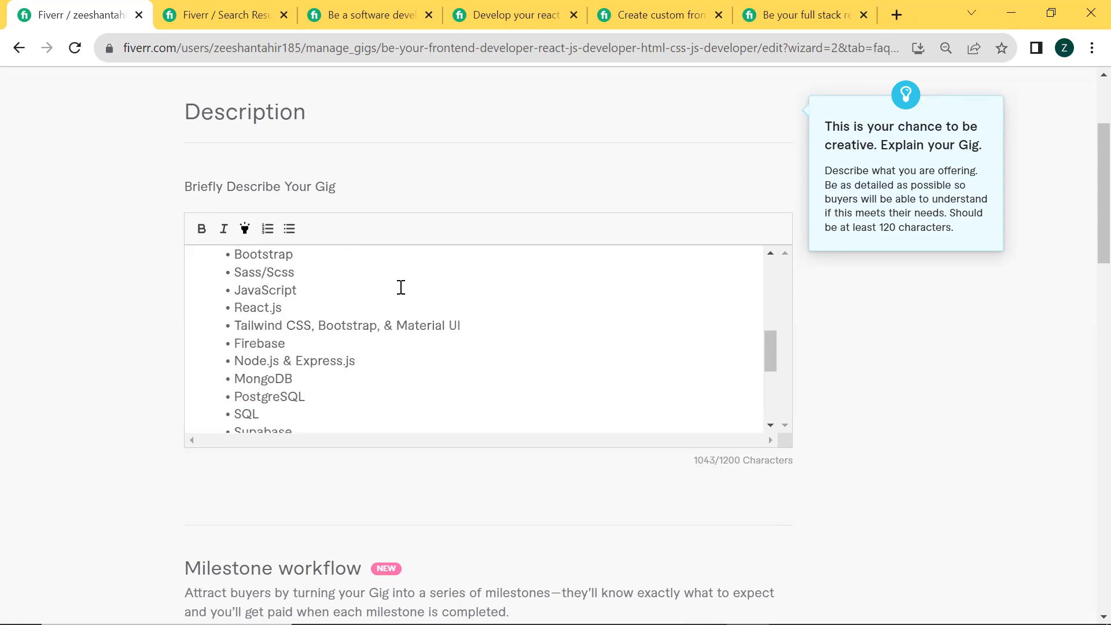
pyautogui.scroll(-8, 399, 282)
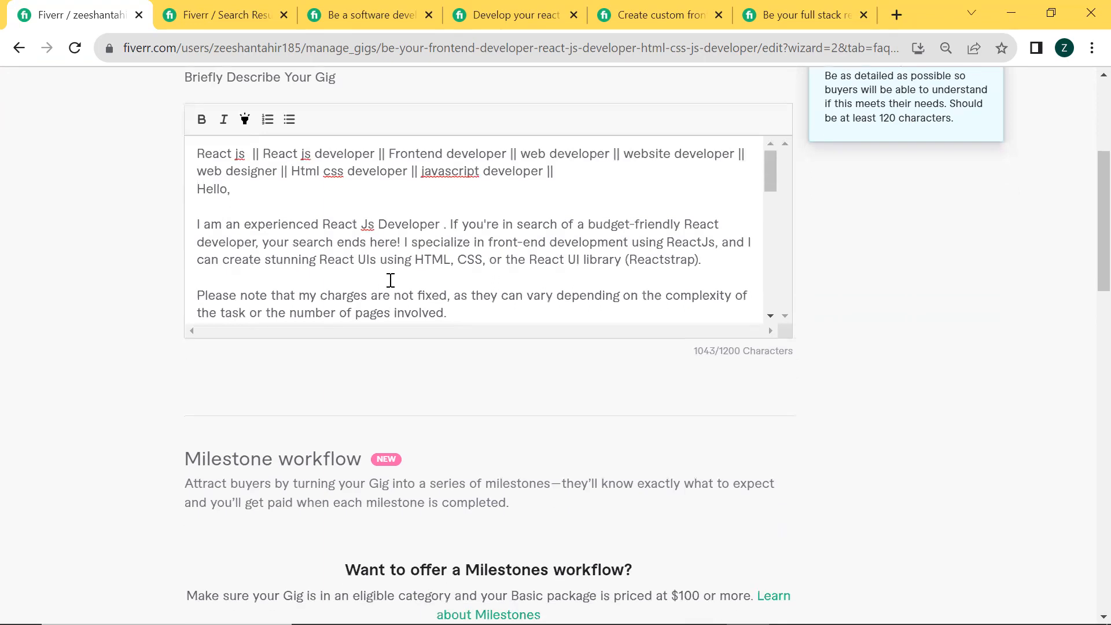
pyautogui.scroll(-1, 391, 280)
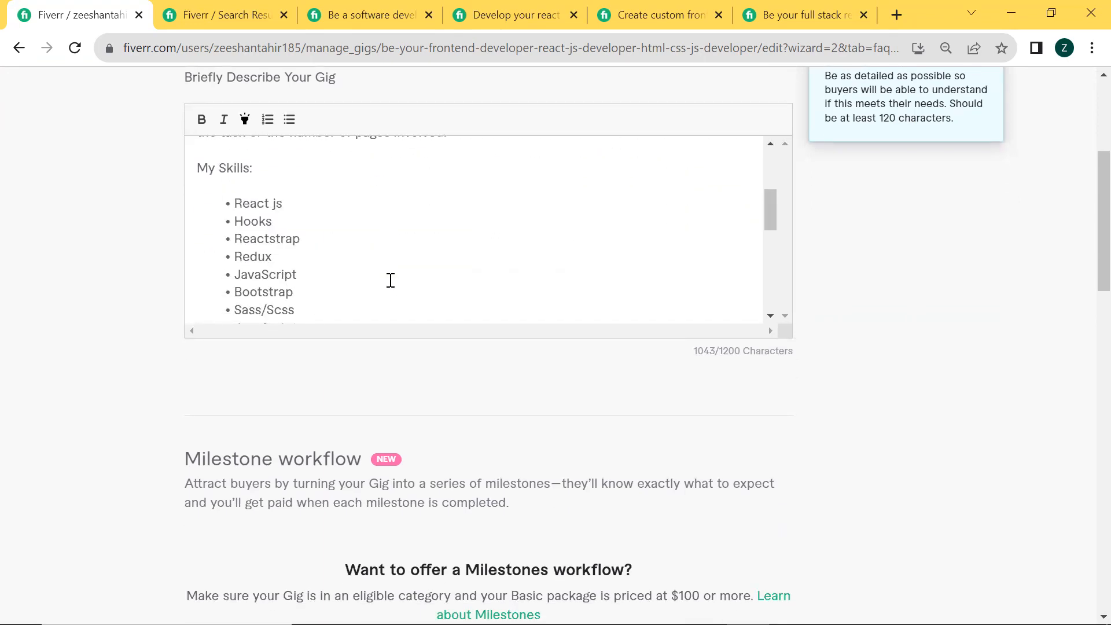
pyautogui.scroll(-5, 390, 280)
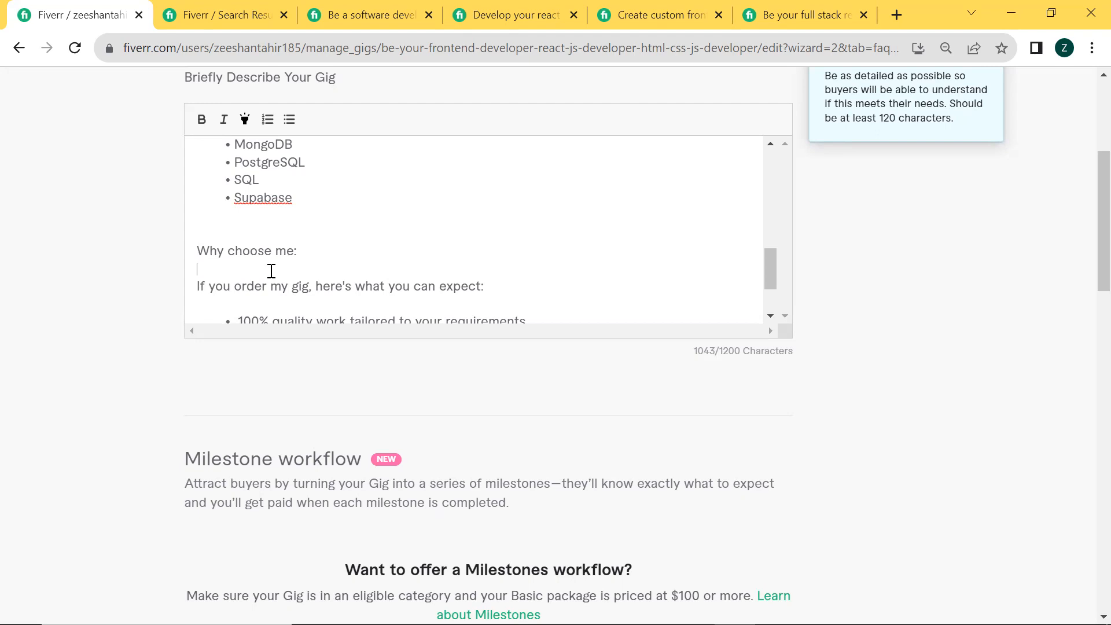
pyautogui.scroll(-1, 272, 271)
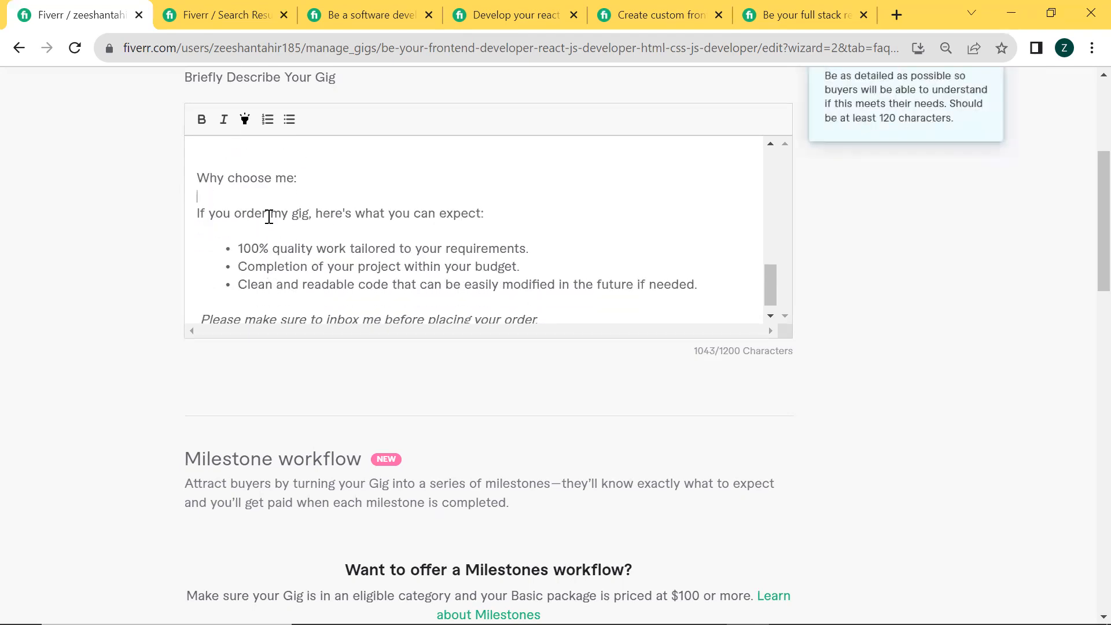
# Read through the order expectations, their bullet points and the closing request to inbox before ordering
pyautogui.moveTo(198, 215); pyautogui.dragTo(457, 226)
pyautogui.click(470, 225)
pyautogui.click(218, 245)
pyautogui.keyDown('shift'); pyautogui.click(344, 268); pyautogui.keyUp('shift')
pyautogui.click(345, 268)
pyautogui.moveTo(226, 293); pyautogui.dragTo(409, 283)
pyautogui.click(410, 283)
pyautogui.scroll(-1, 552, 271)
pyautogui.moveTo(195, 304); pyautogui.dragTo(560, 297)
pyautogui.click(560, 297)
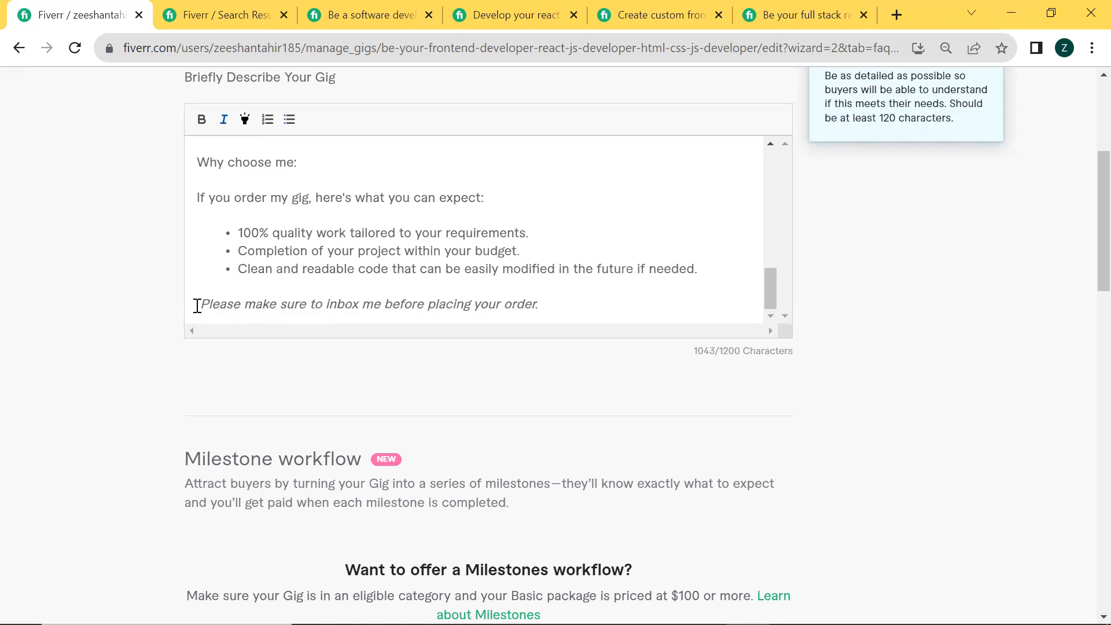